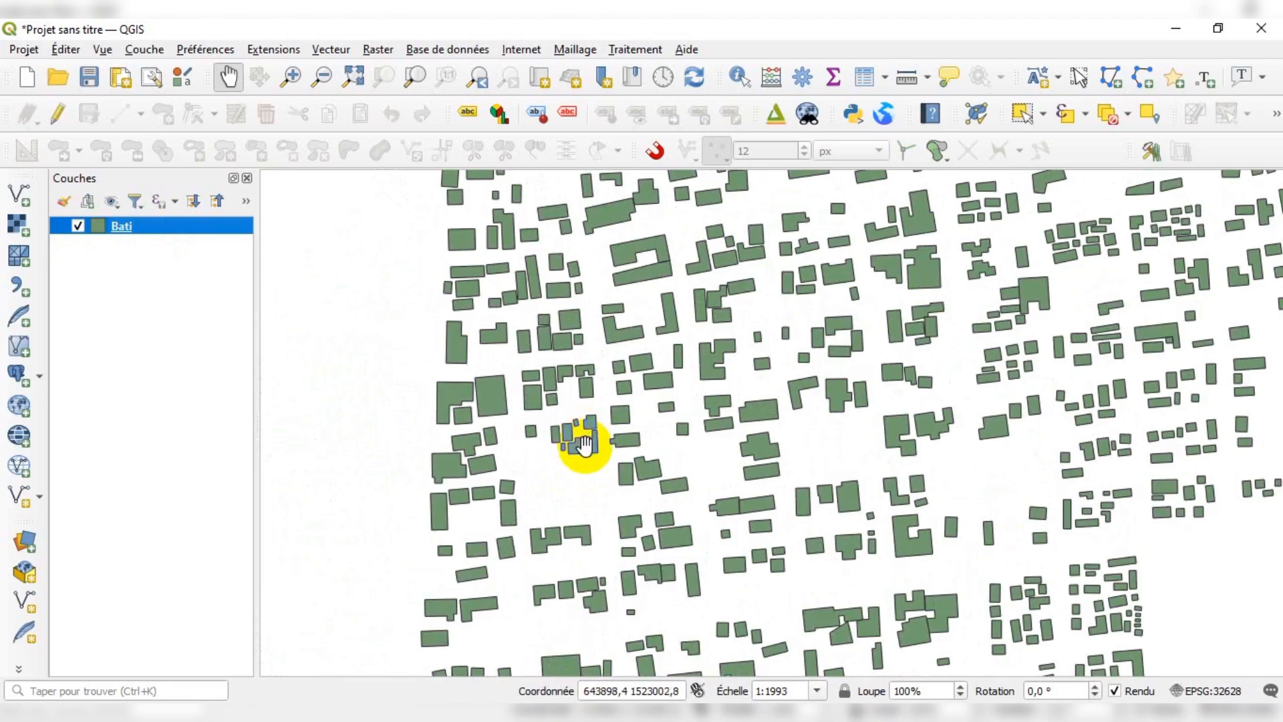
# Examine the adjoining building polygons of the Bati layer up close, checking their shared edges and overlaps.
pyautogui.scroll(2, 518, 295)
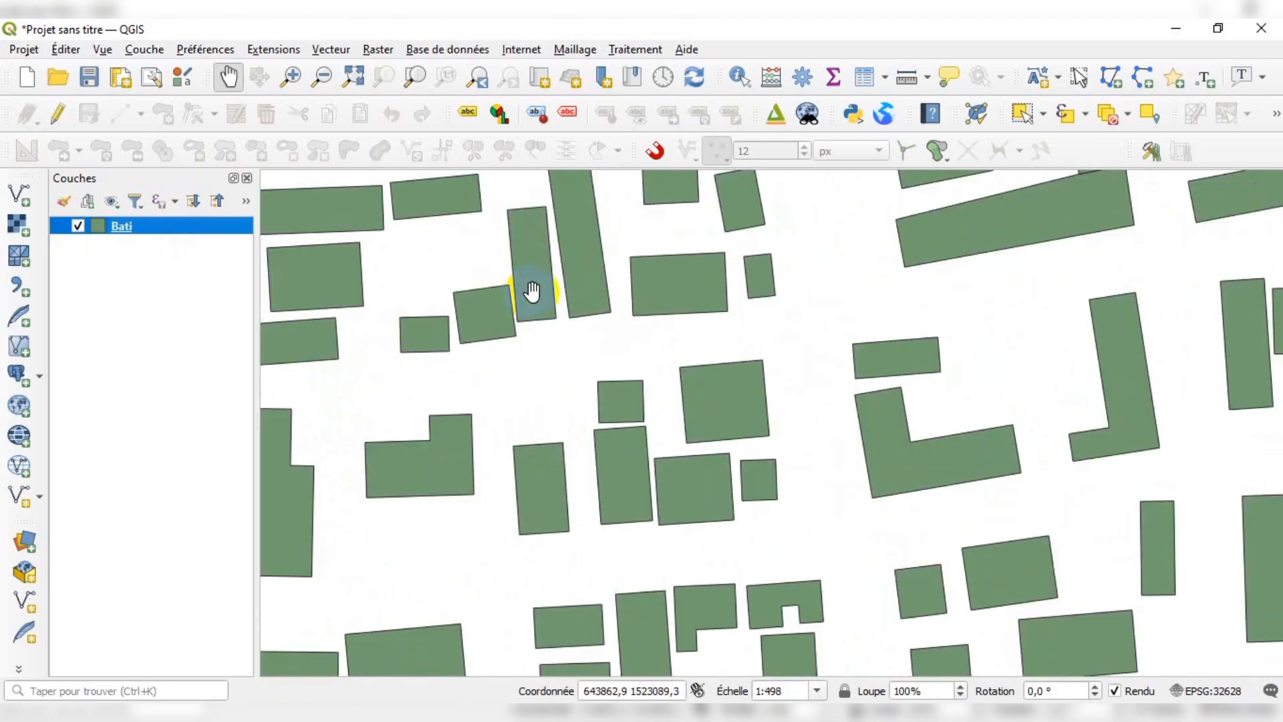
pyautogui.scroll(-2, 533, 324)
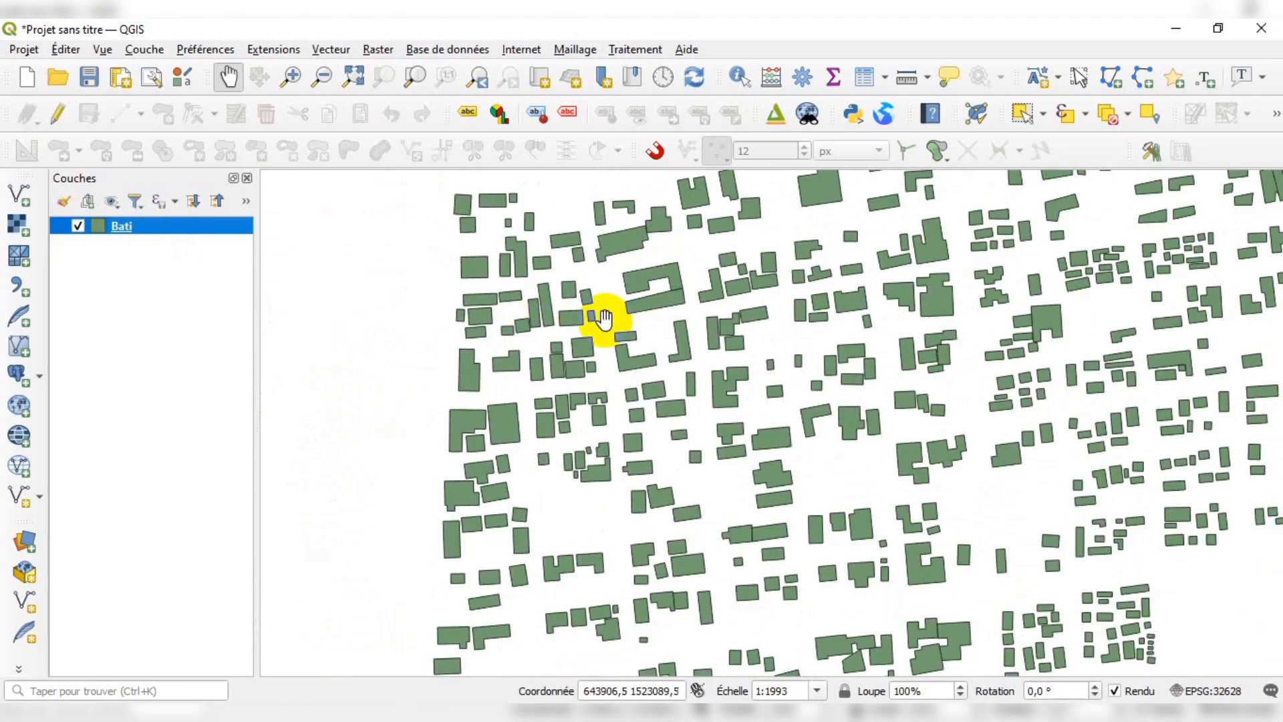
pyautogui.scroll(-1, 615, 330)
pyautogui.scroll(1, 894, 219)
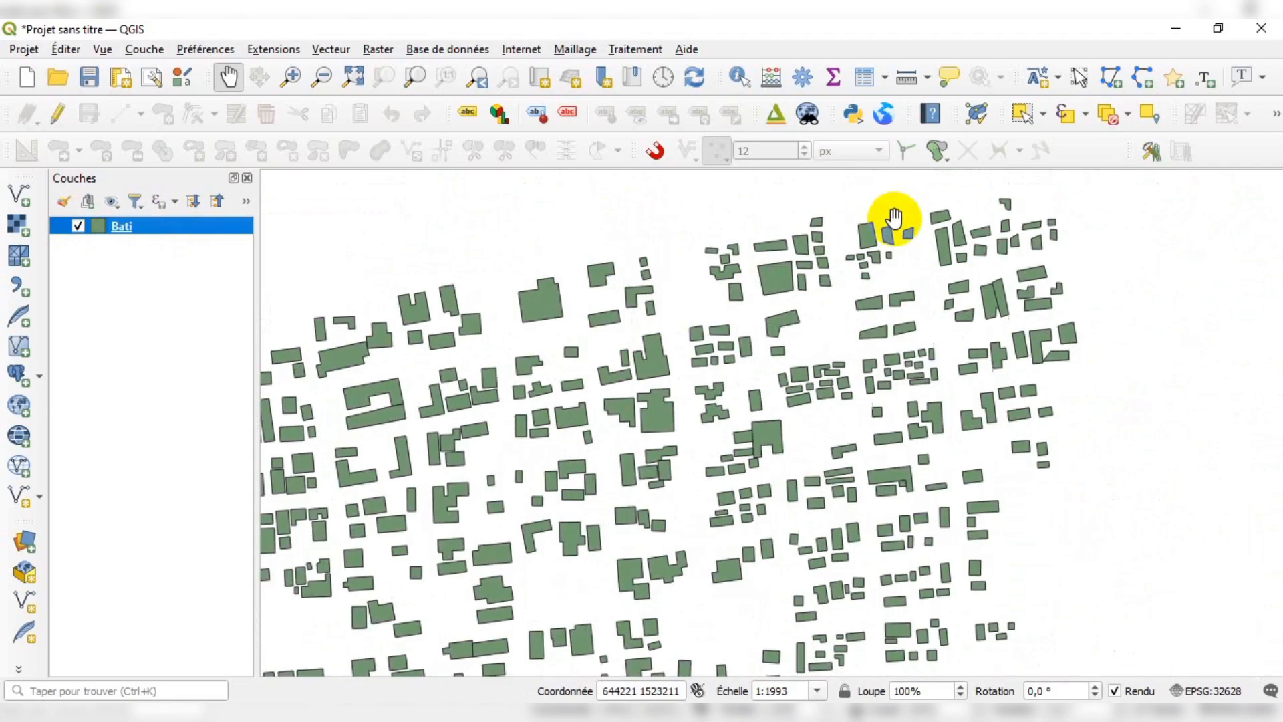
pyautogui.scroll(1, 1002, 281)
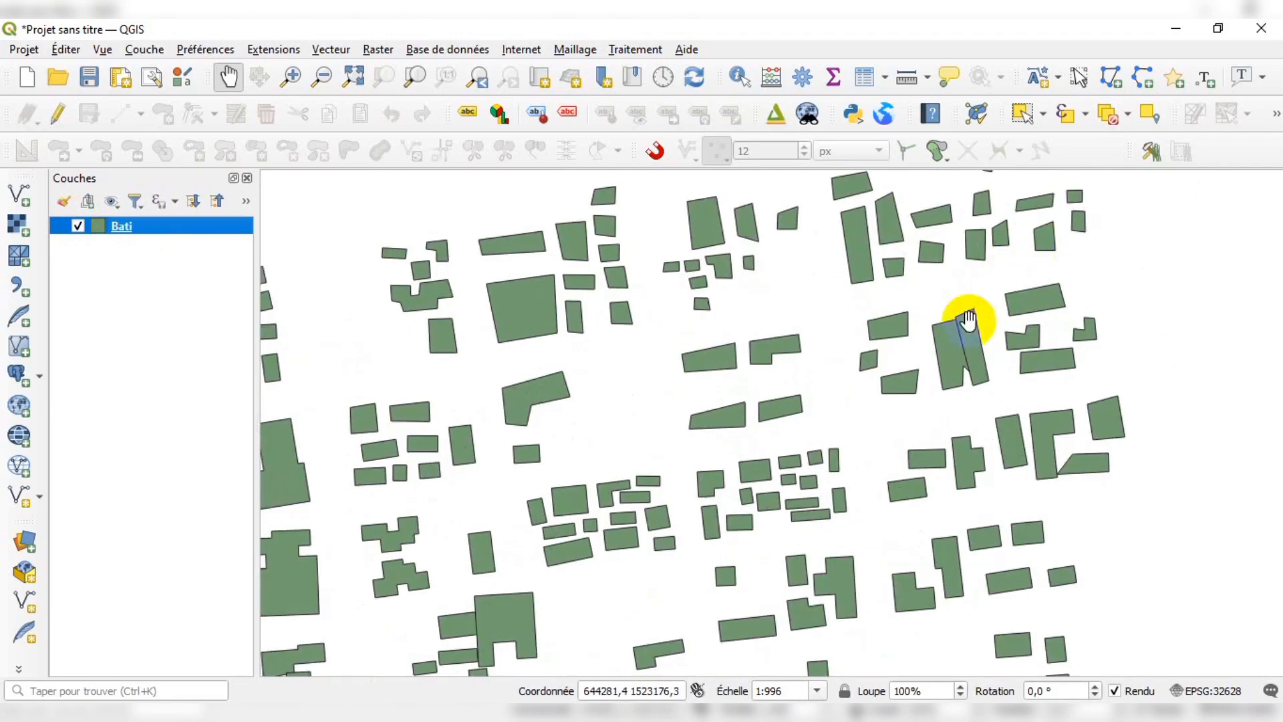
pyautogui.scroll(2, 969, 344)
pyautogui.scroll(2, 850, 336)
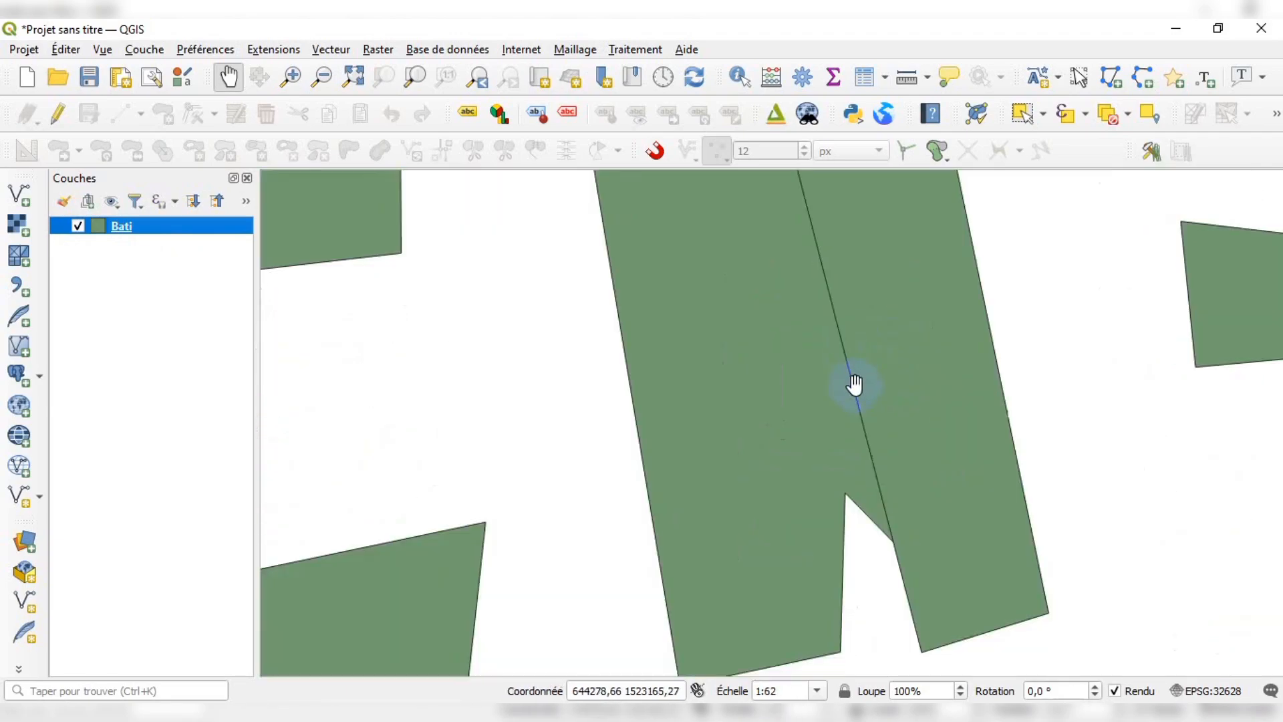
pyautogui.scroll(-2, 868, 418)
pyautogui.scroll(-3, 905, 352)
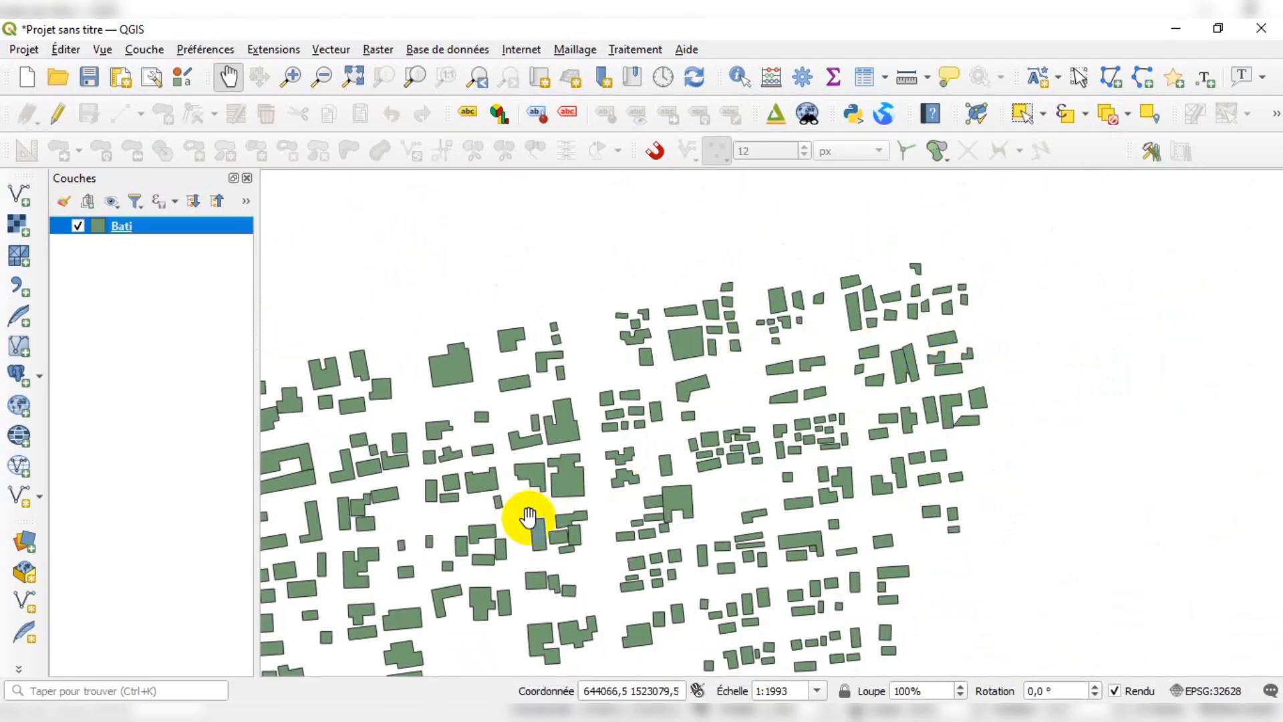
pyautogui.scroll(2, 530, 544)
pyautogui.scroll(-1, 767, 359)
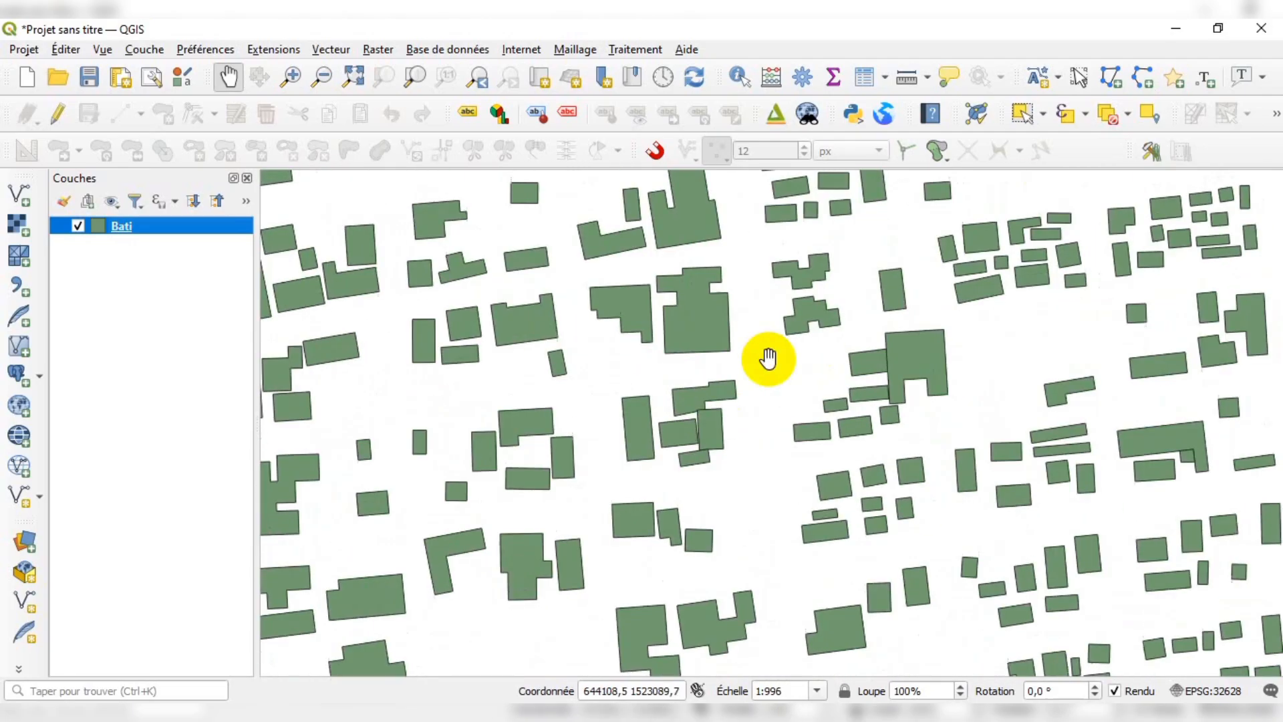
pyautogui.scroll(3, 698, 421)
pyautogui.scroll(1, 698, 401)
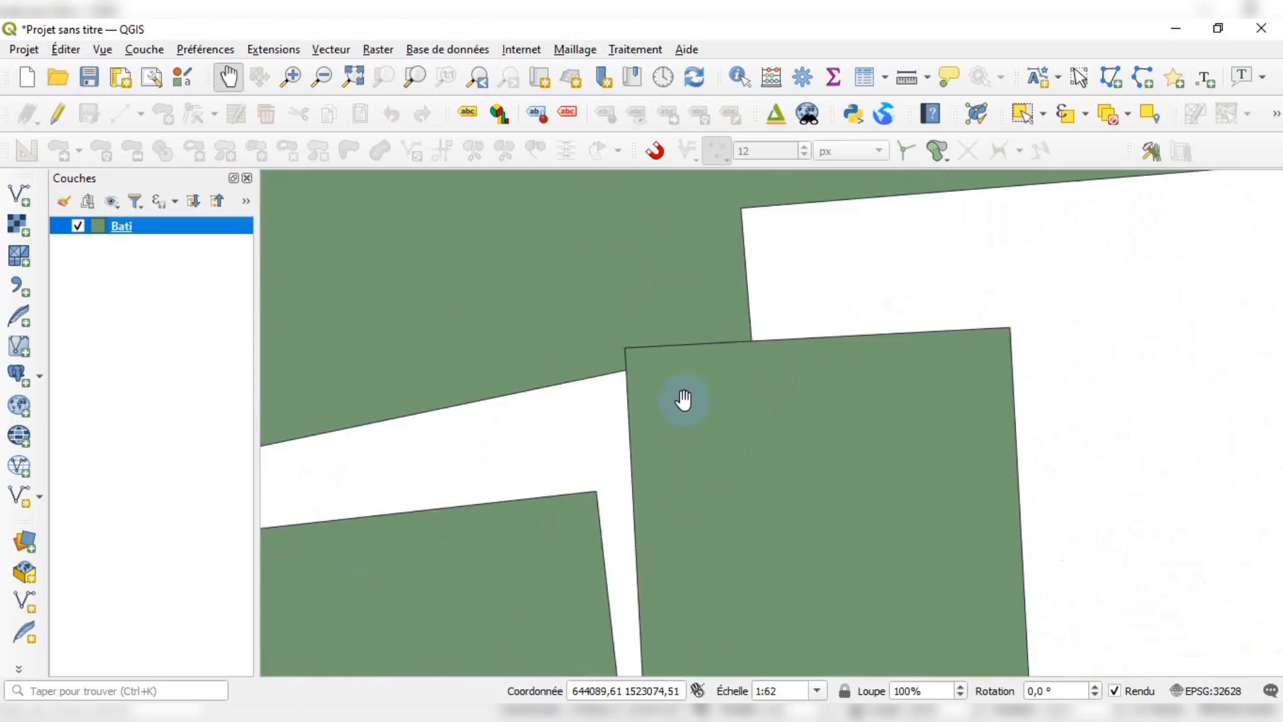
pyautogui.scroll(-2, 711, 360)
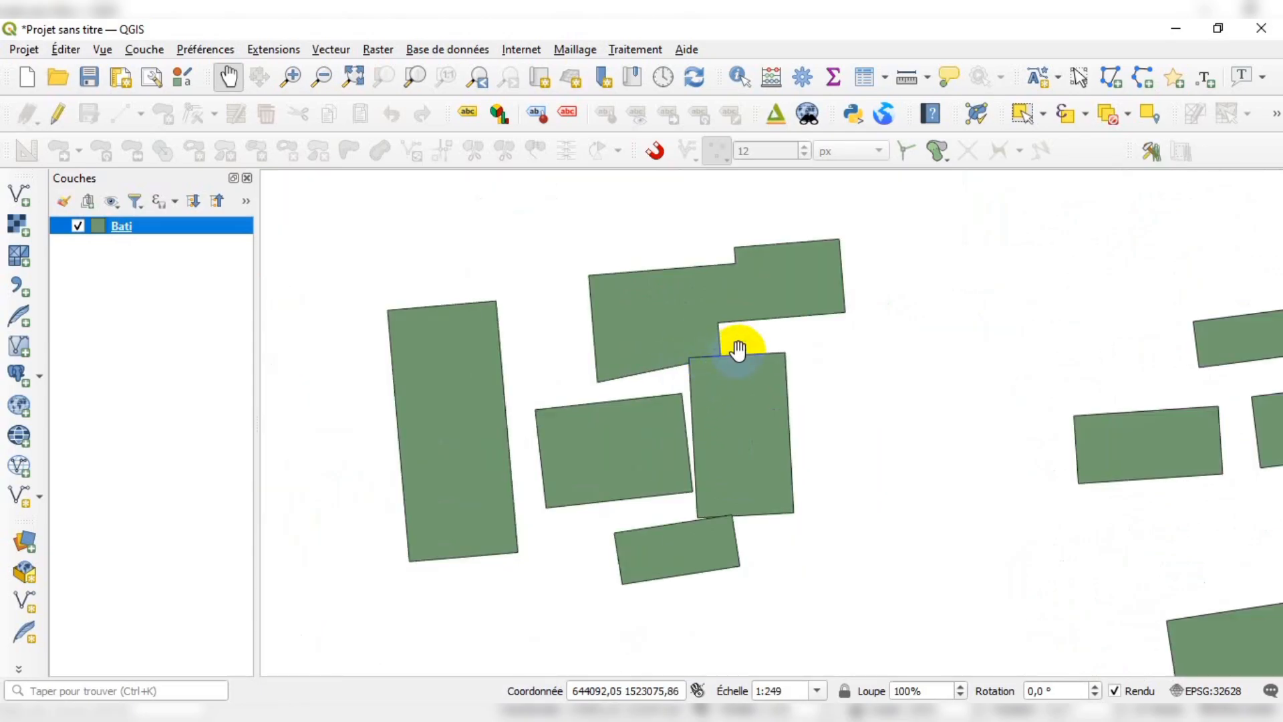
pyautogui.scroll(-4, 738, 349)
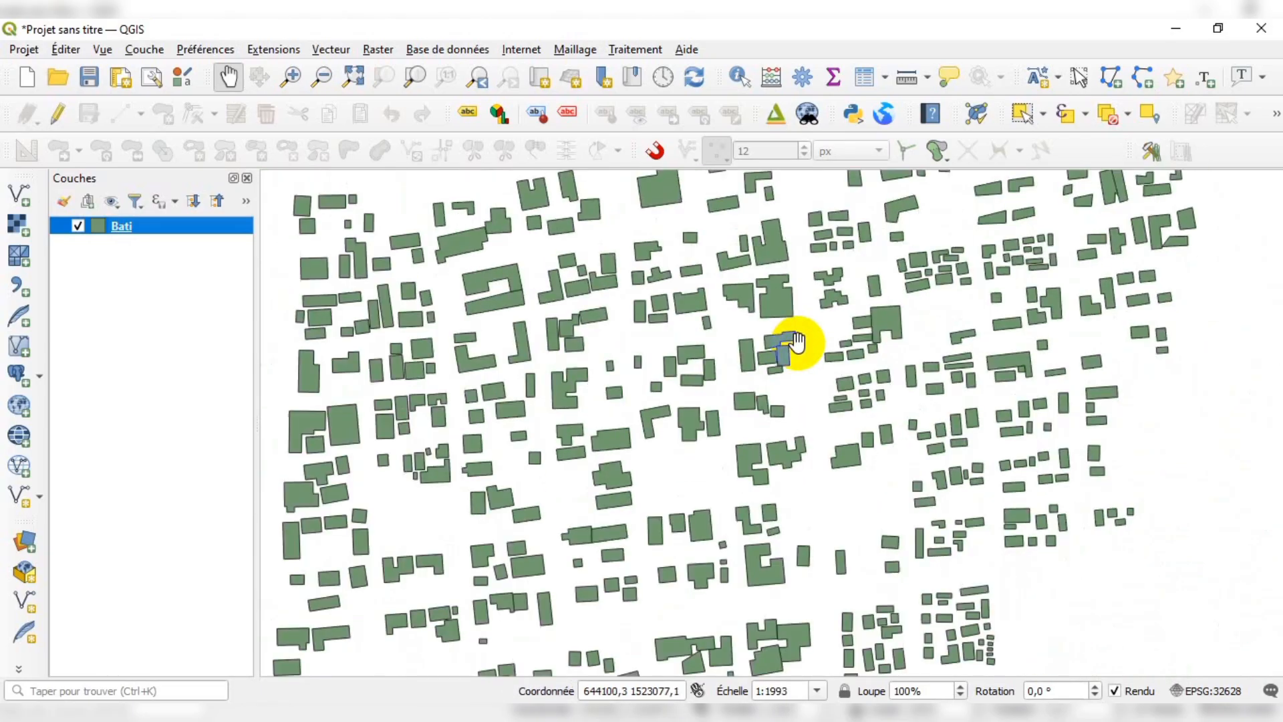
# Survey the building footprints across the western, southern and central parts of the Bati layer.
pyautogui.scroll(1, 595, 372)
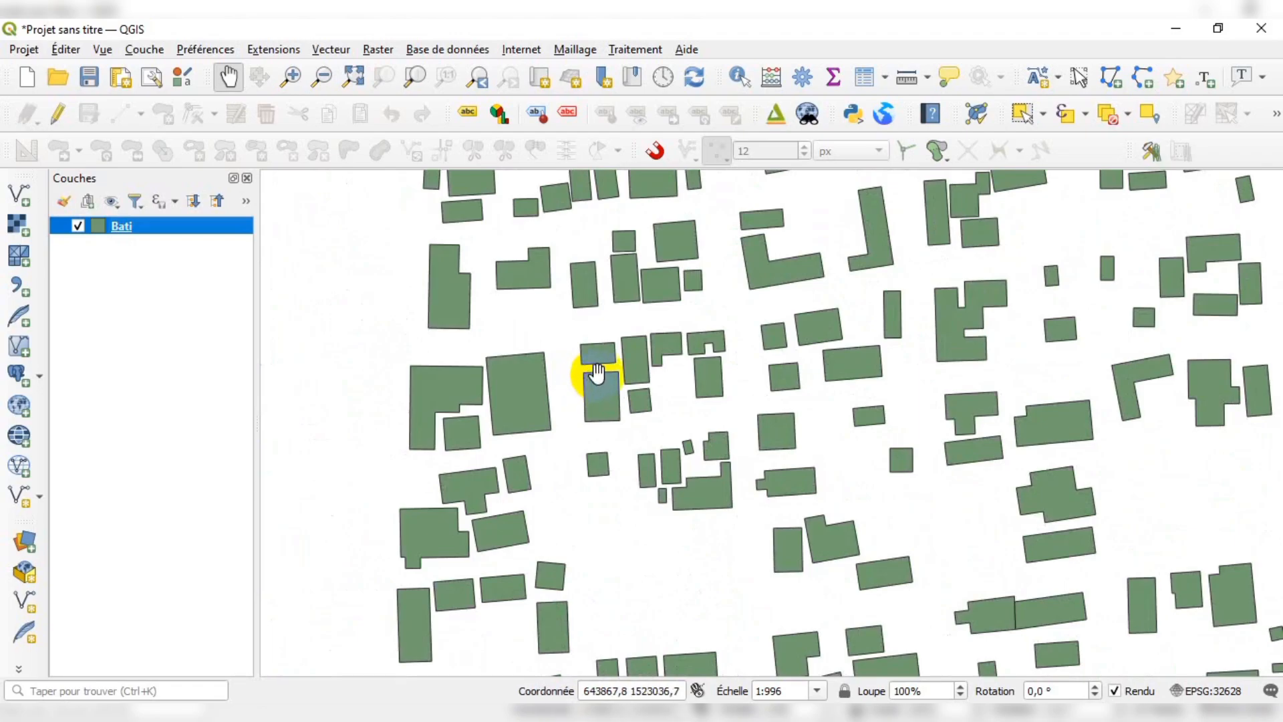
pyautogui.scroll(-1, 530, 358)
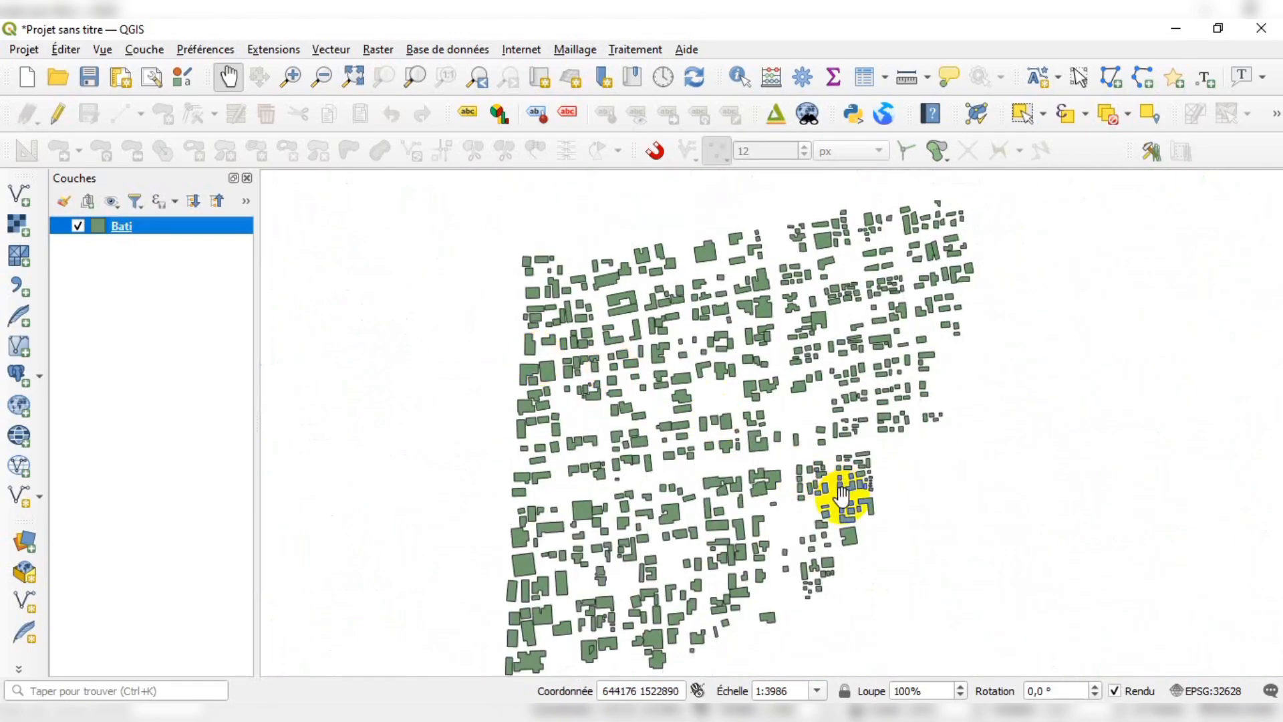
pyautogui.scroll(1, 639, 647)
pyautogui.scroll(1, 573, 544)
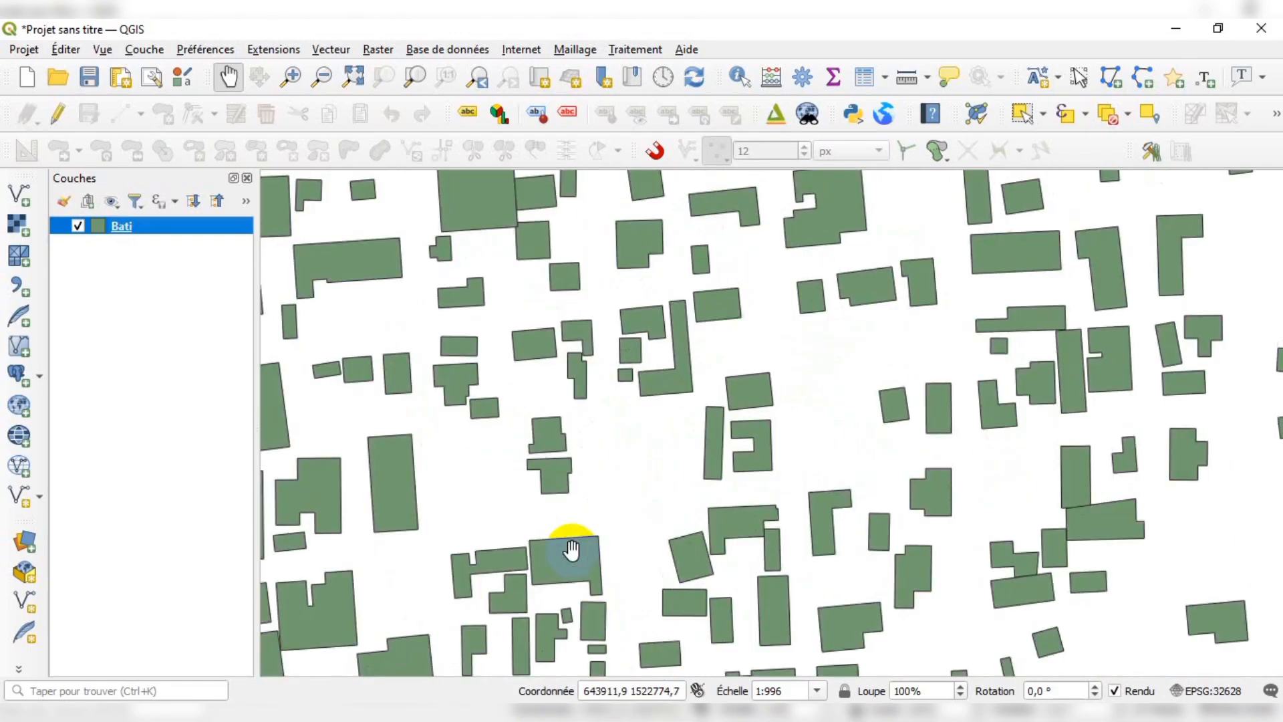
pyautogui.scroll(-1, 571, 550)
pyautogui.scroll(-1, 567, 548)
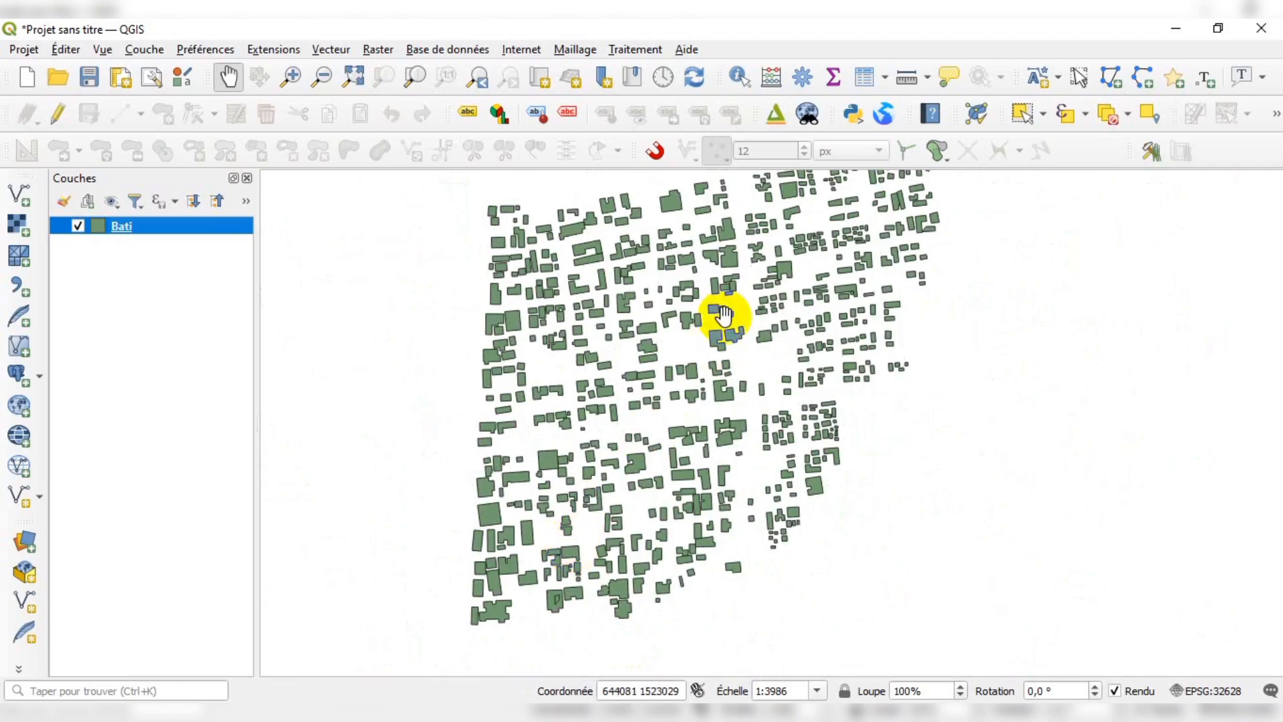
pyautogui.moveTo(721, 315); pyautogui.dragTo(720, 381)
pyautogui.scroll(1, 720, 381)
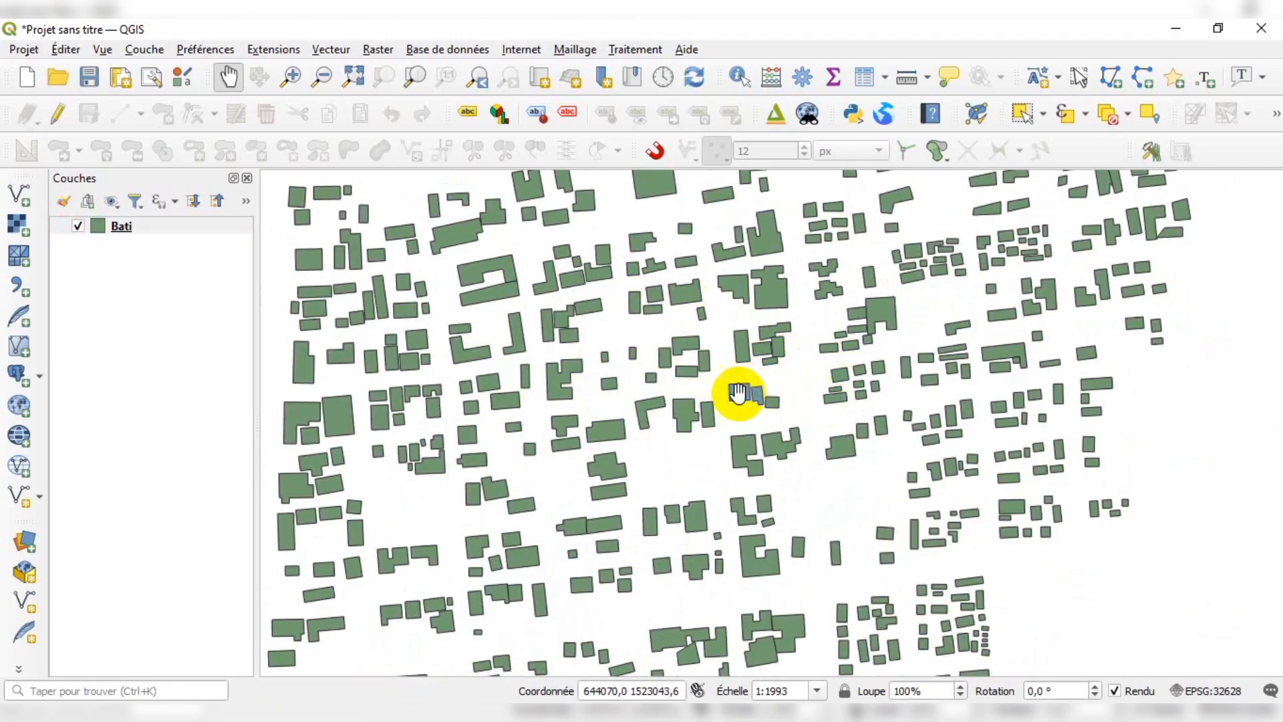
pyautogui.scroll(-1, 823, 384)
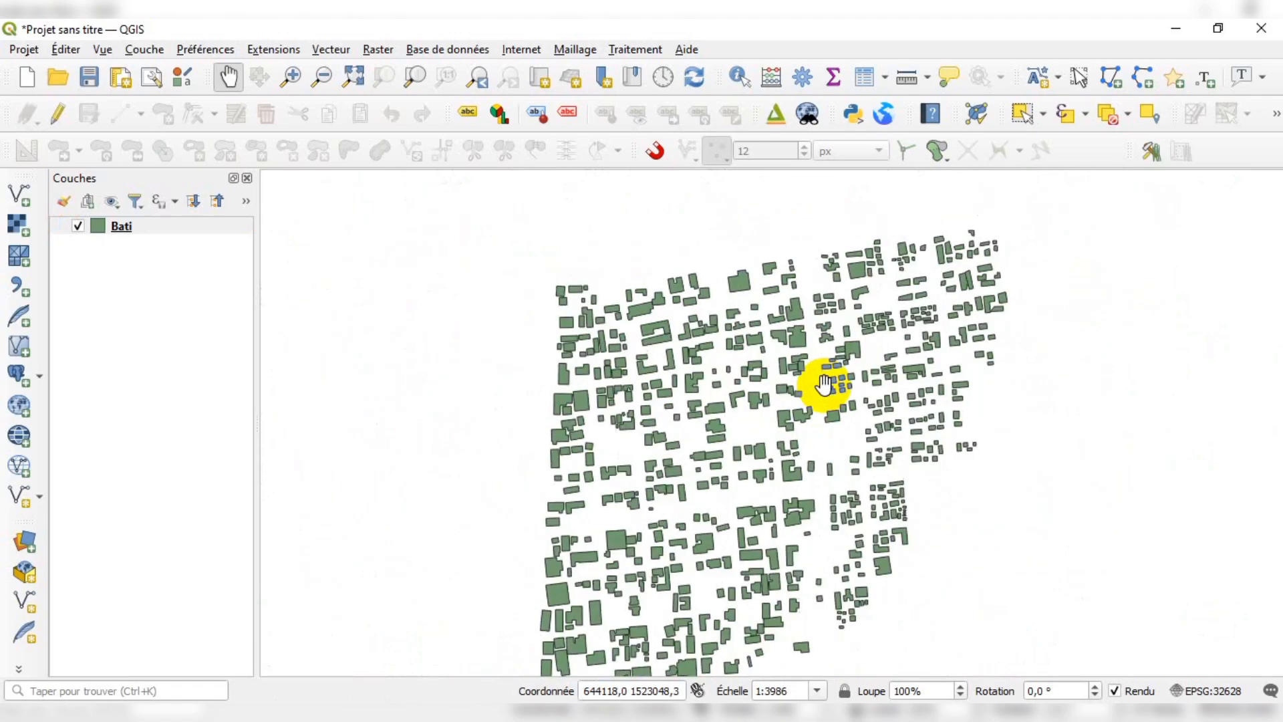
pyautogui.scroll(1, 821, 382)
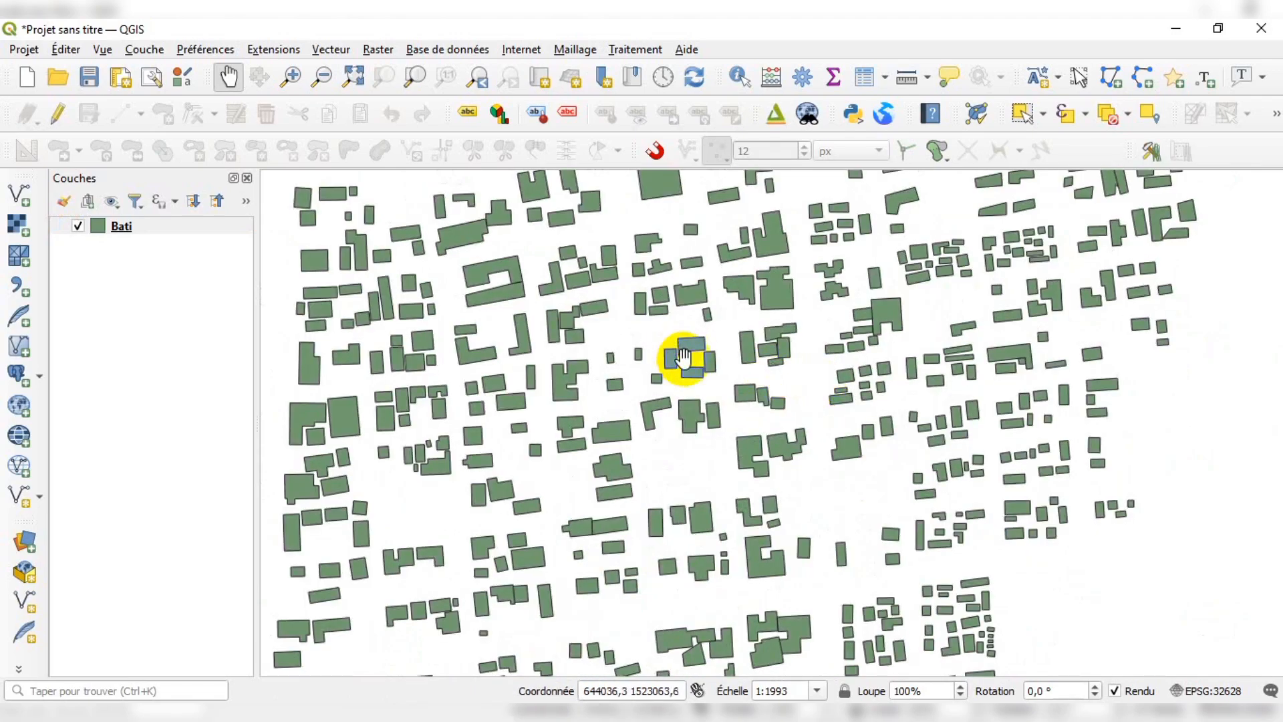
pyautogui.moveTo(687, 358); pyautogui.dragTo(728, 361)
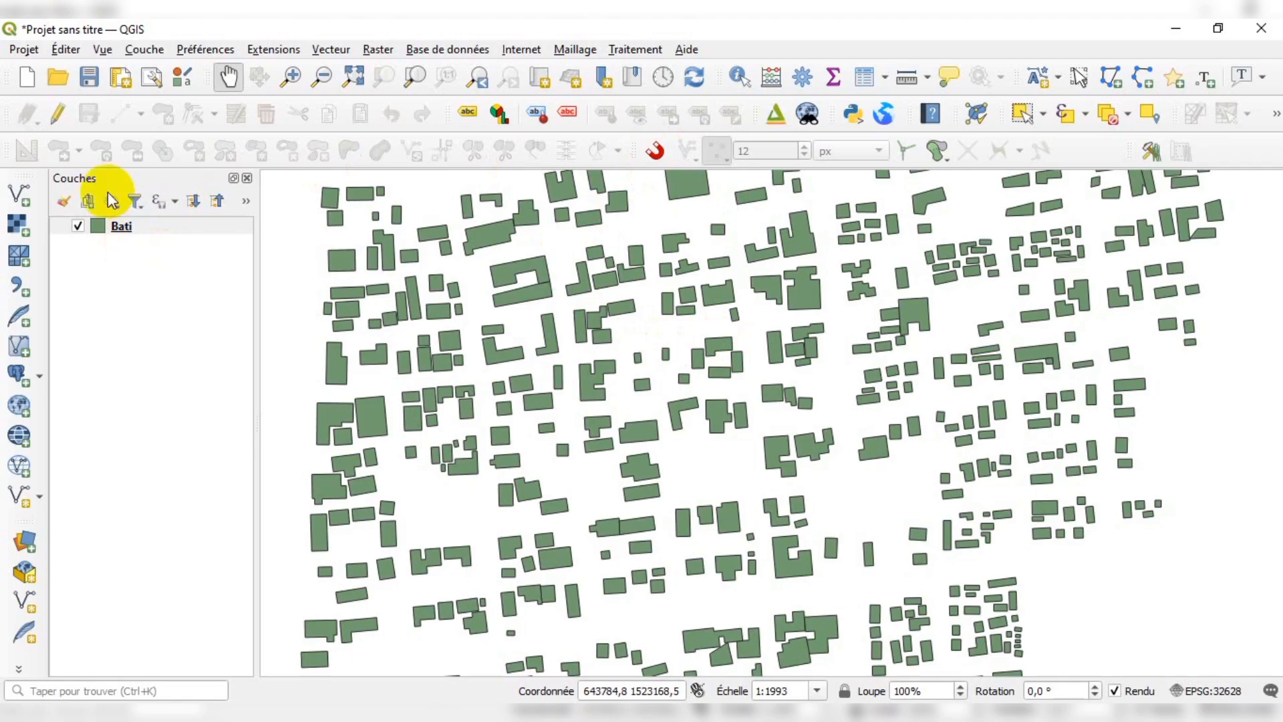
# Put the Bati layer into edit mode and enable snapping on all layers (Toutes les couches).
pyautogui.click(59, 115)
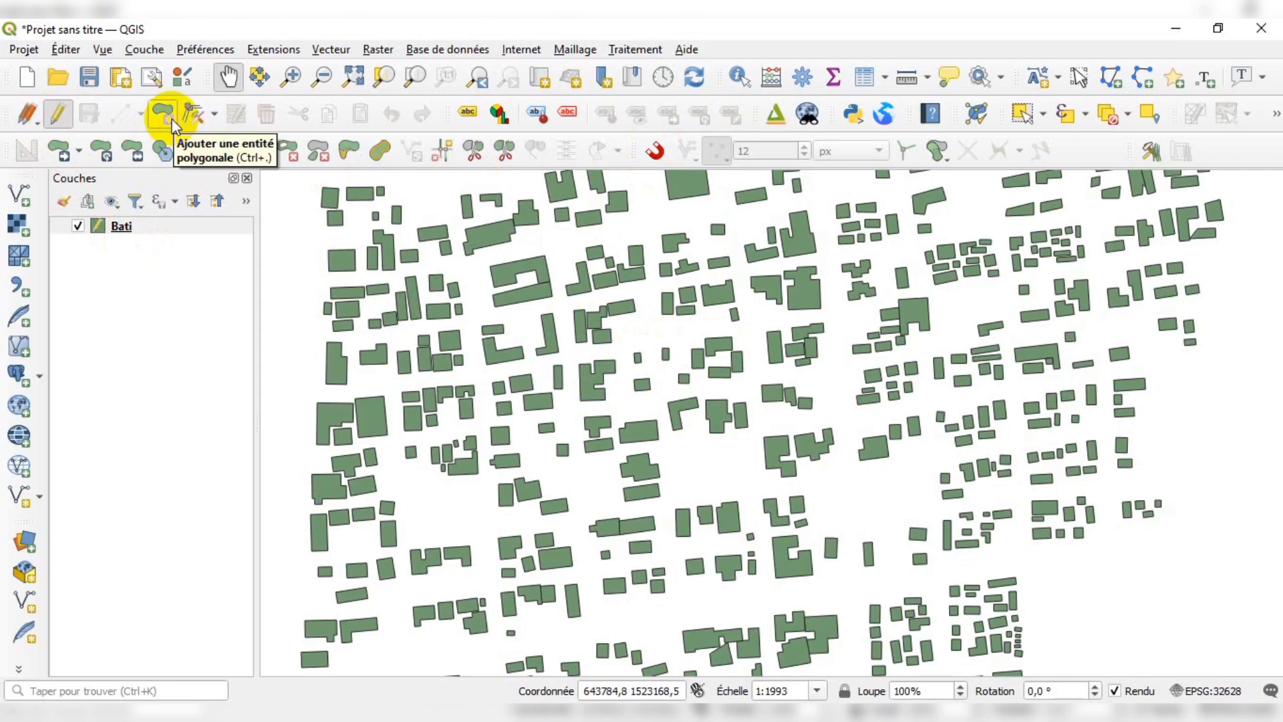
pyautogui.click(661, 153)
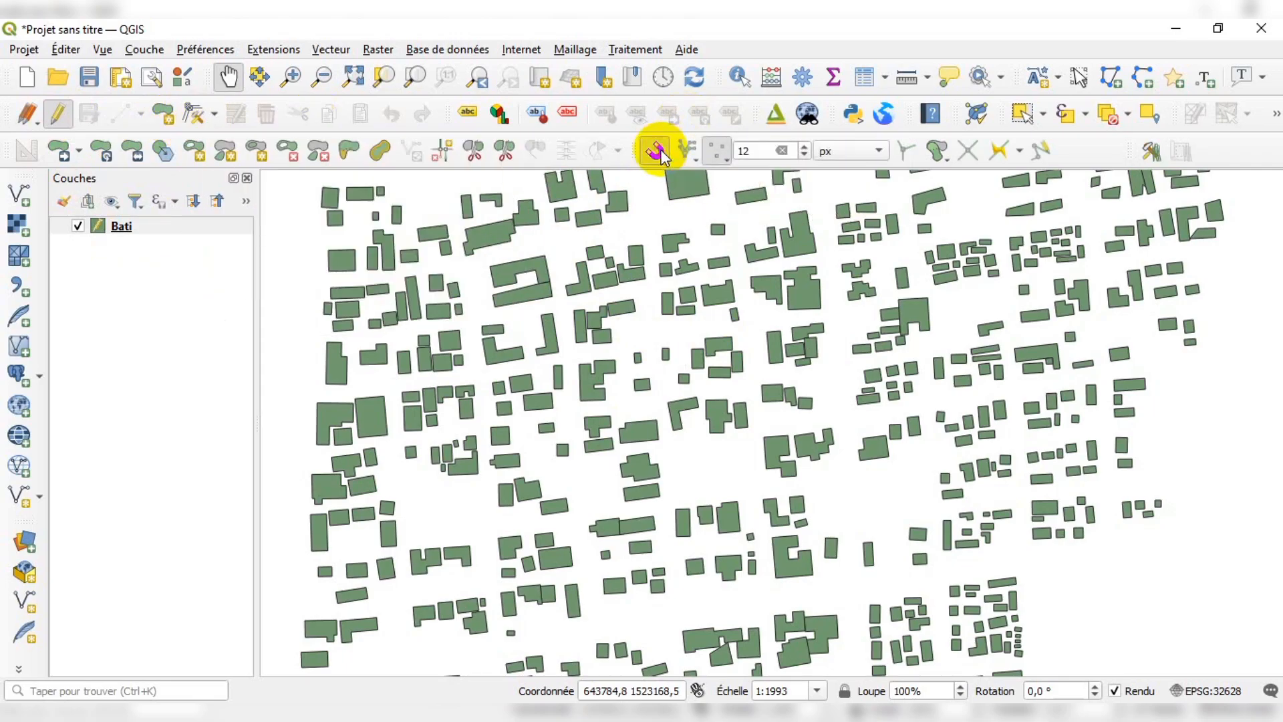
pyautogui.click(692, 153)
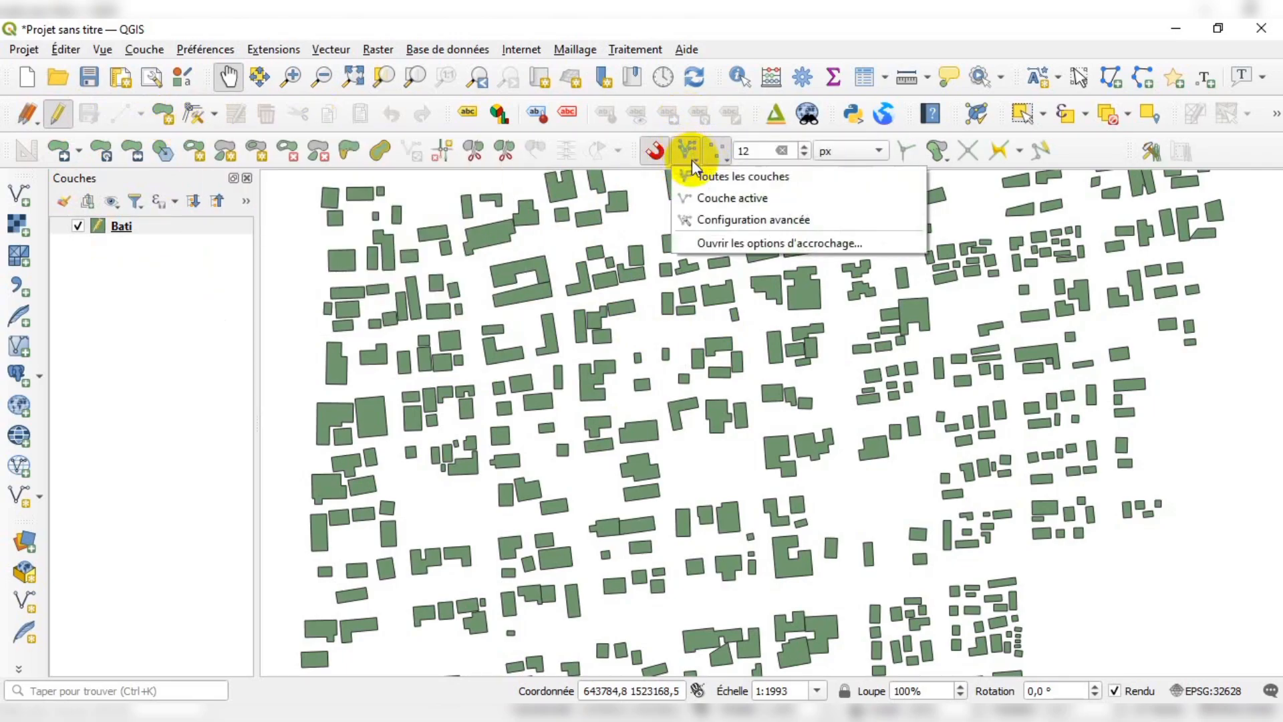
pyautogui.click(707, 179)
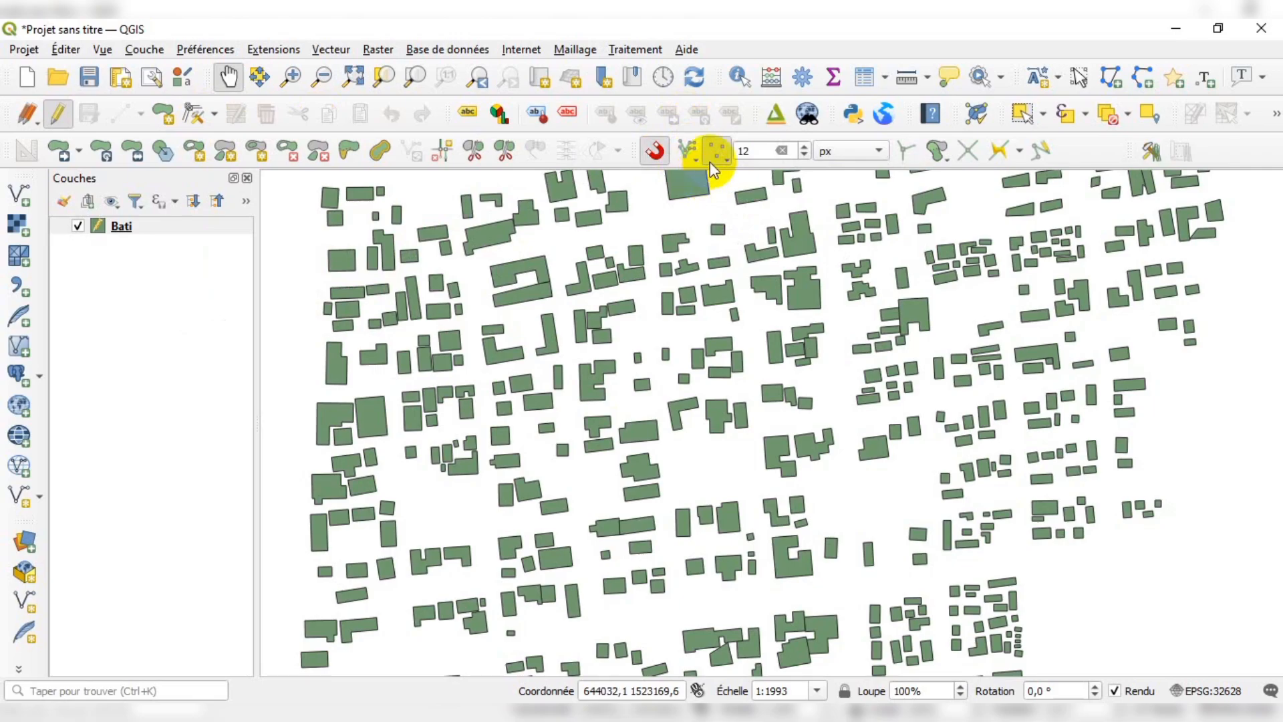
# Set the snapping type to Segment only, without Sommet.
pyautogui.click(724, 158)
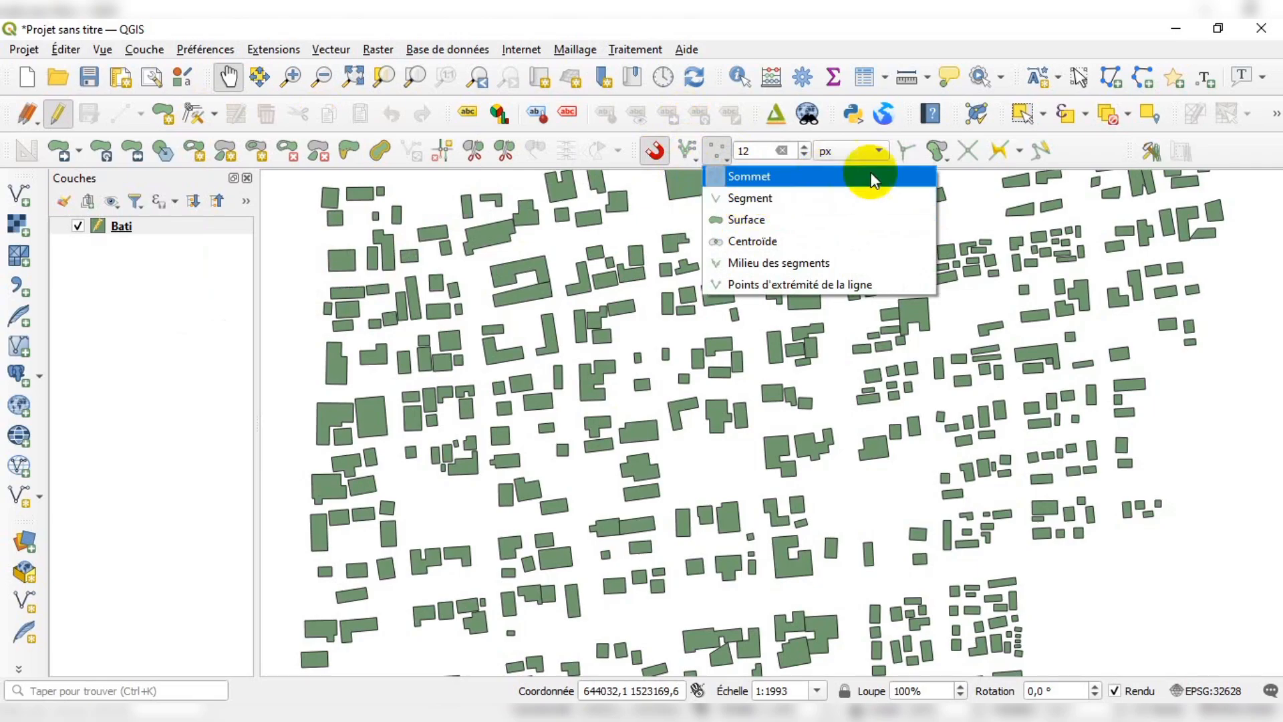
pyautogui.click(1236, 152)
pyautogui.scroll(2, 1074, 189)
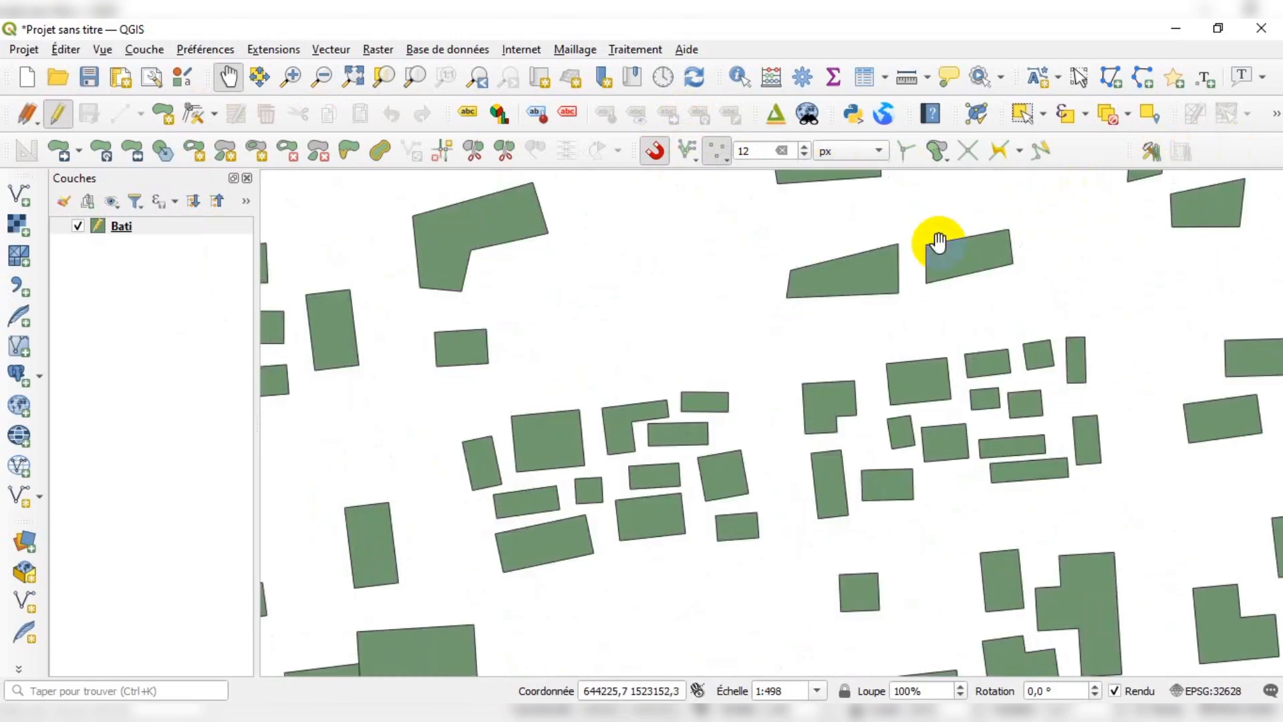
pyautogui.scroll(2, 939, 242)
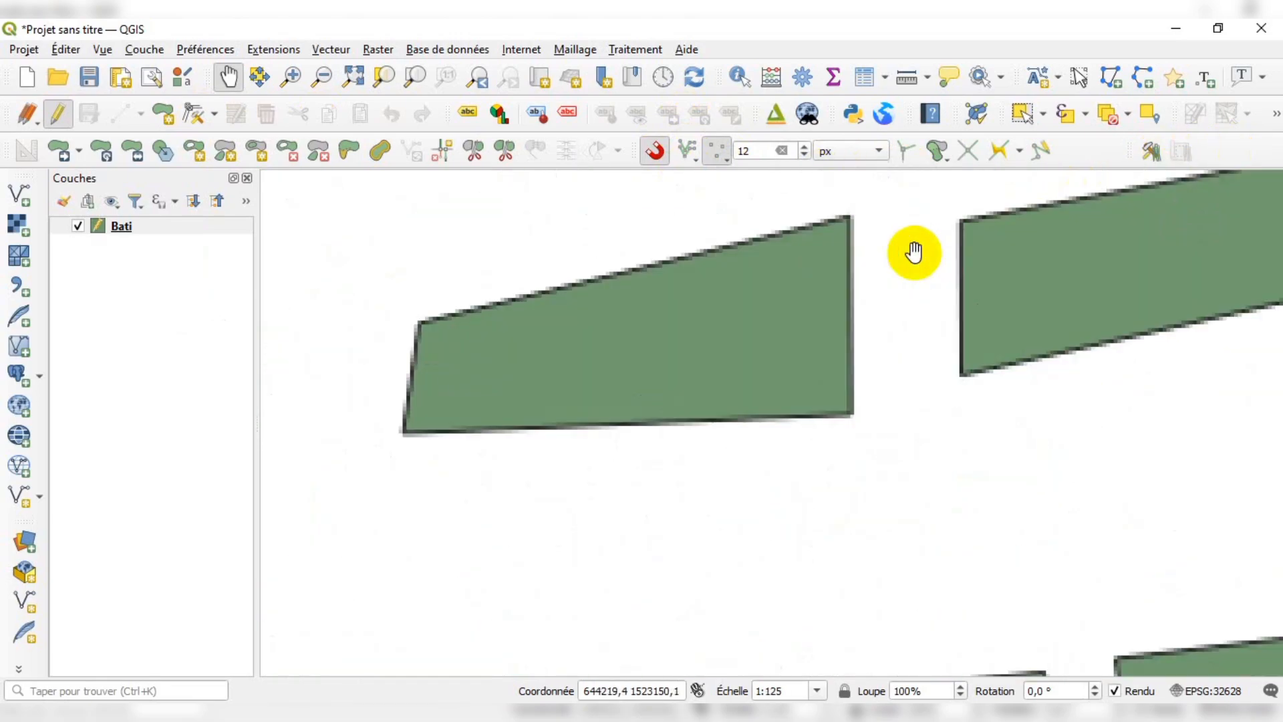
pyautogui.click(720, 156)
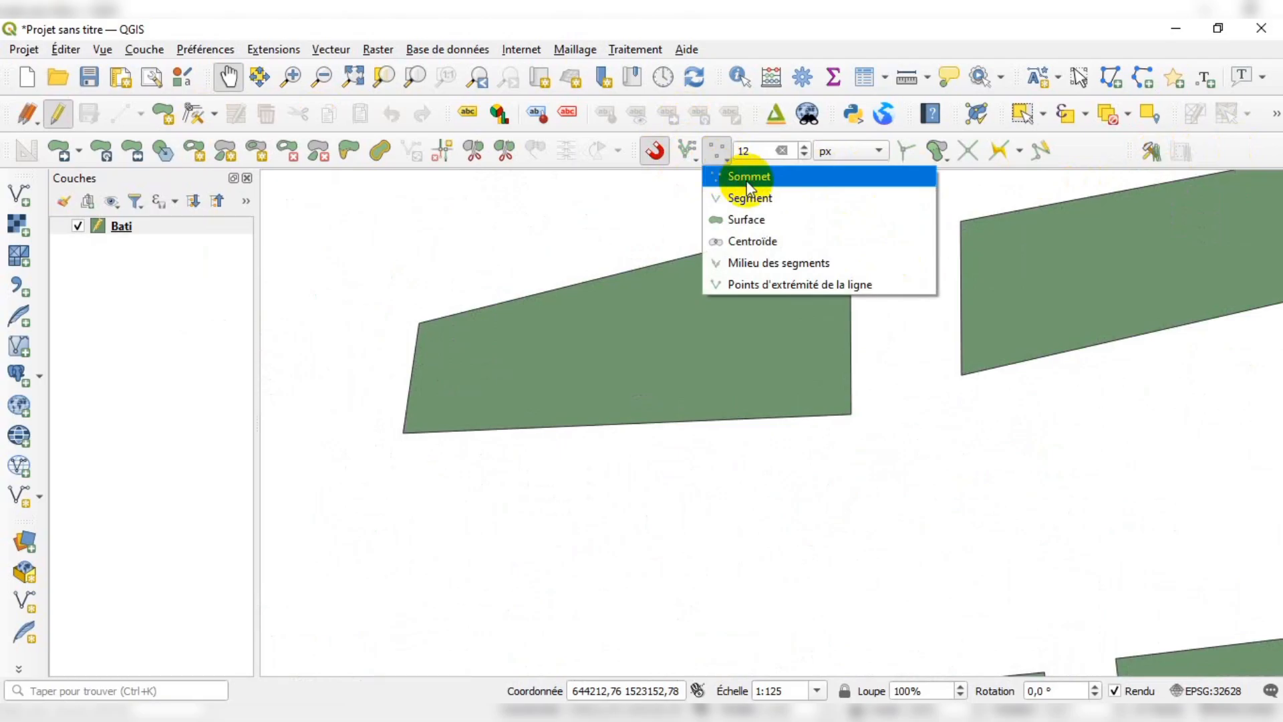
pyautogui.click(741, 198)
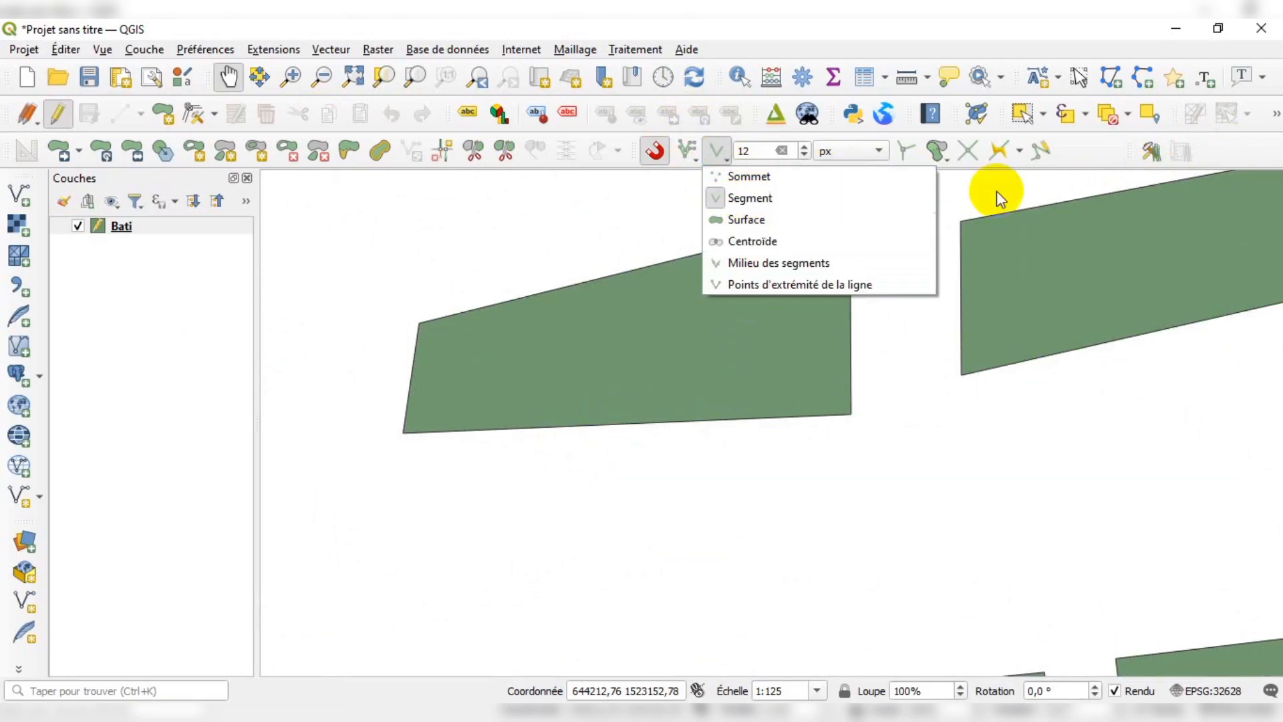
pyautogui.click(1104, 160)
# Add Sommet to the snapping types alongside Segment.
pyautogui.scroll(3, 825, 288)
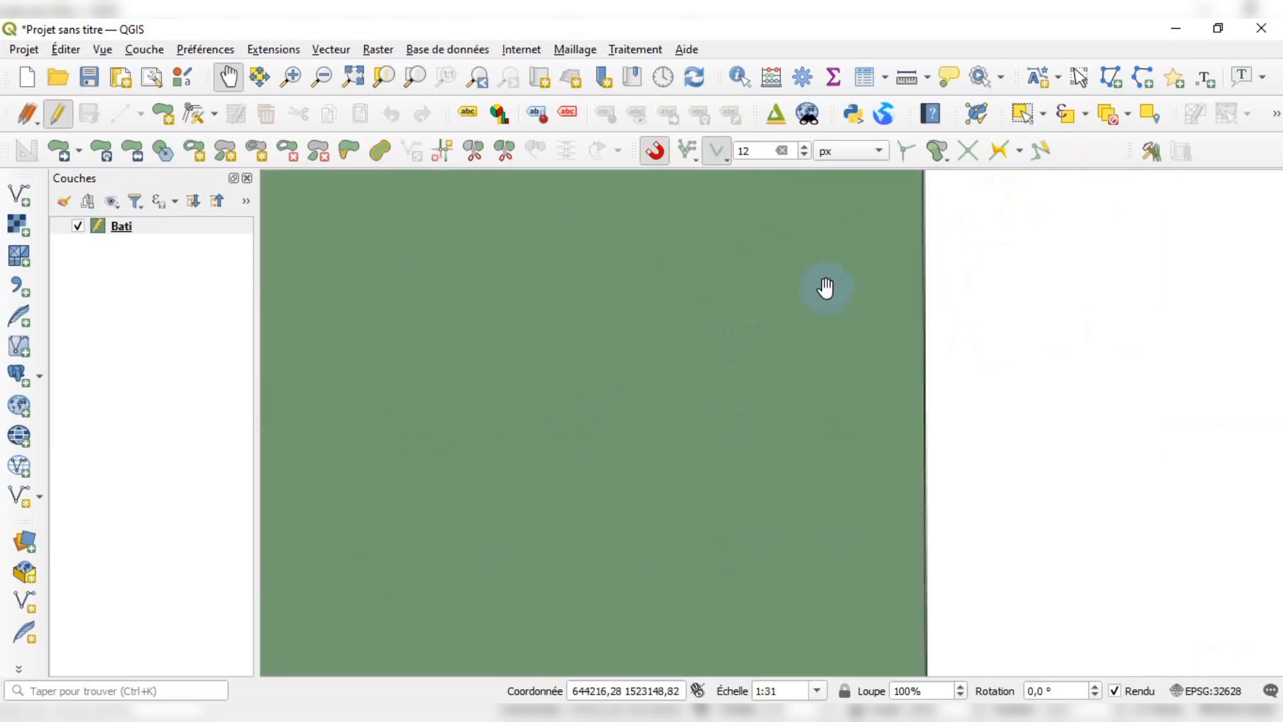
pyautogui.scroll(-5, 825, 287)
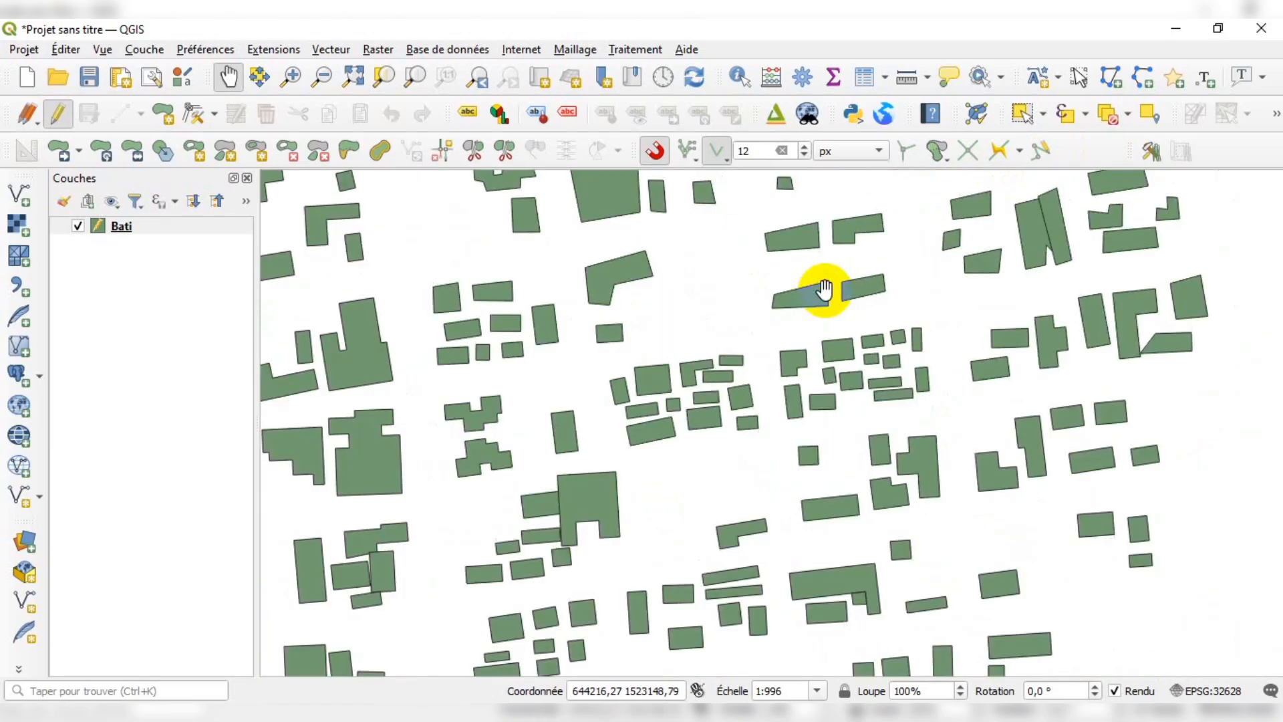
pyautogui.scroll(1, 978, 263)
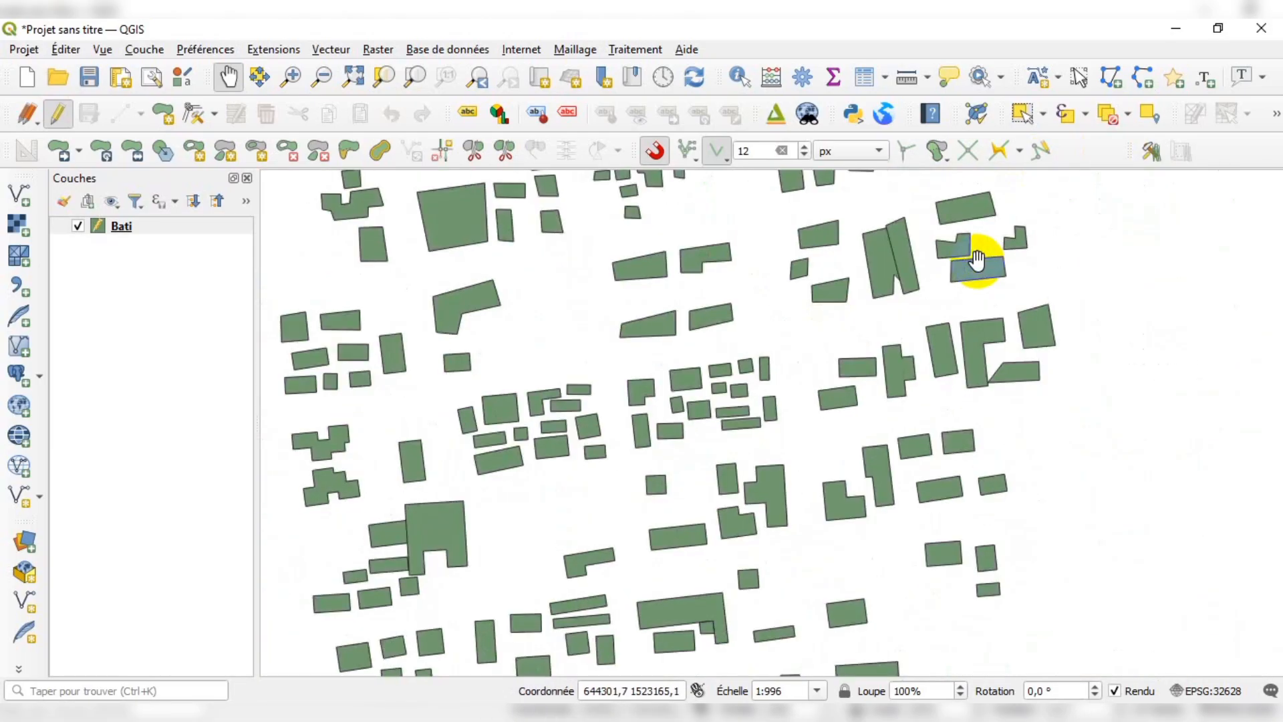
pyautogui.scroll(-1, 987, 284)
pyautogui.scroll(-1, 987, 284)
pyautogui.scroll(1, 860, 297)
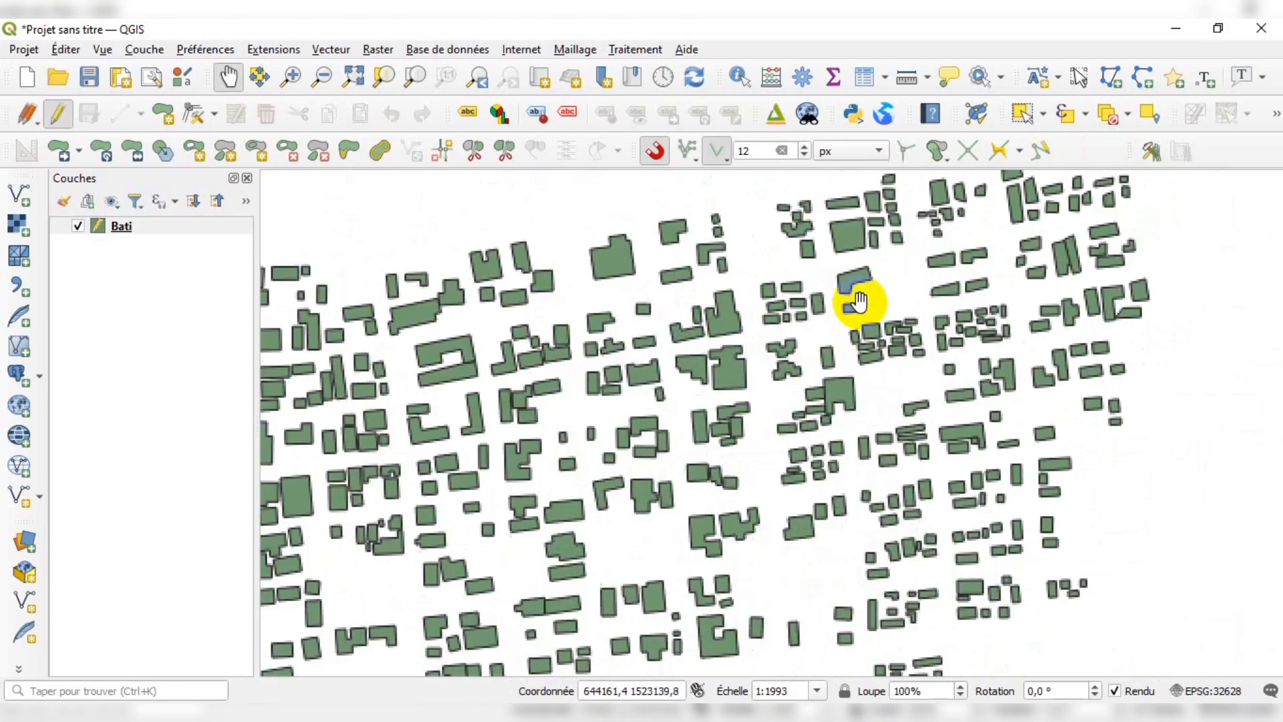
pyautogui.click(717, 151)
pyautogui.click(740, 181)
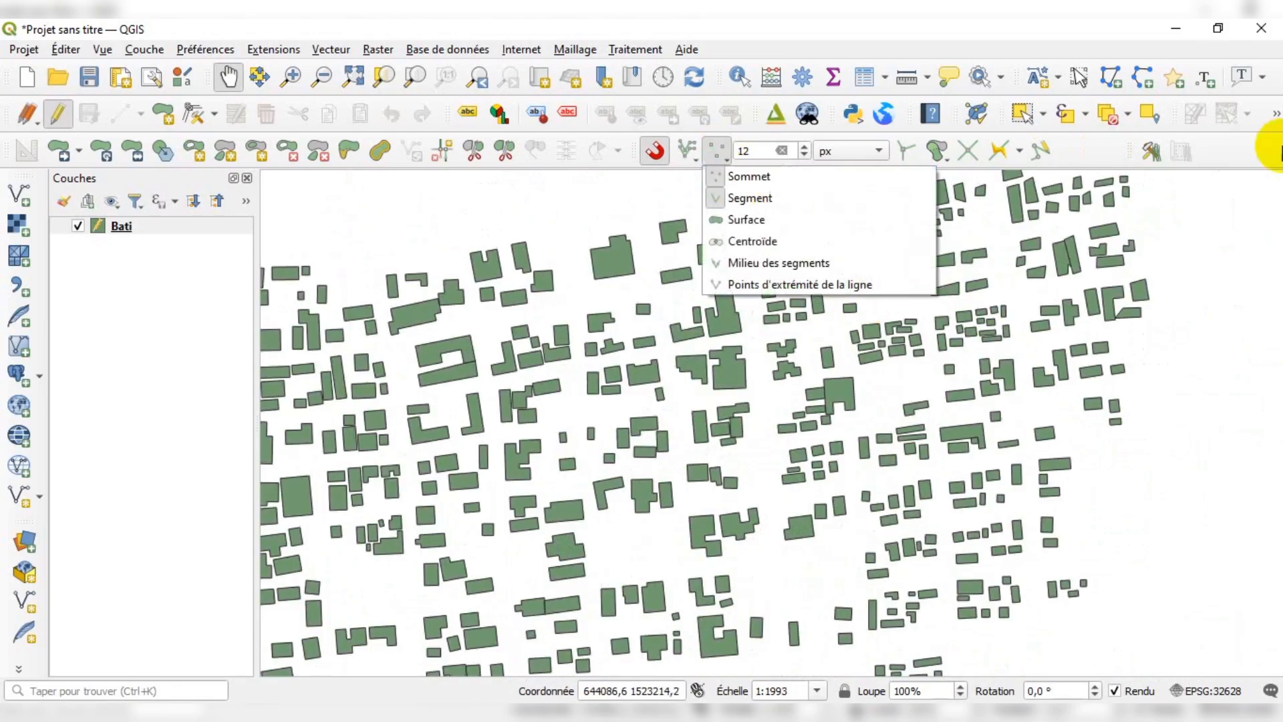
# Enable the Interstice, Sommet manquant and Recouvre topology checks in the Bati layer's Numérisation properties.
pyautogui.scroll(-1, 864, 227)
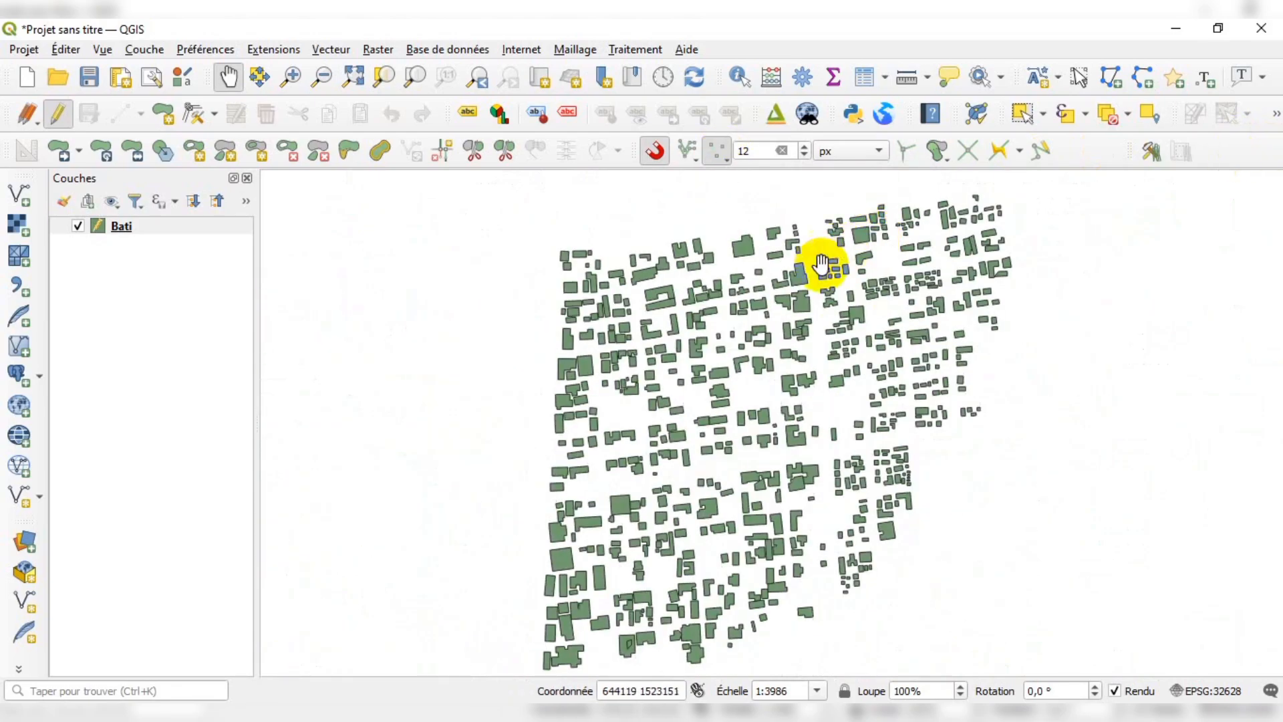
pyautogui.scroll(1, 805, 275)
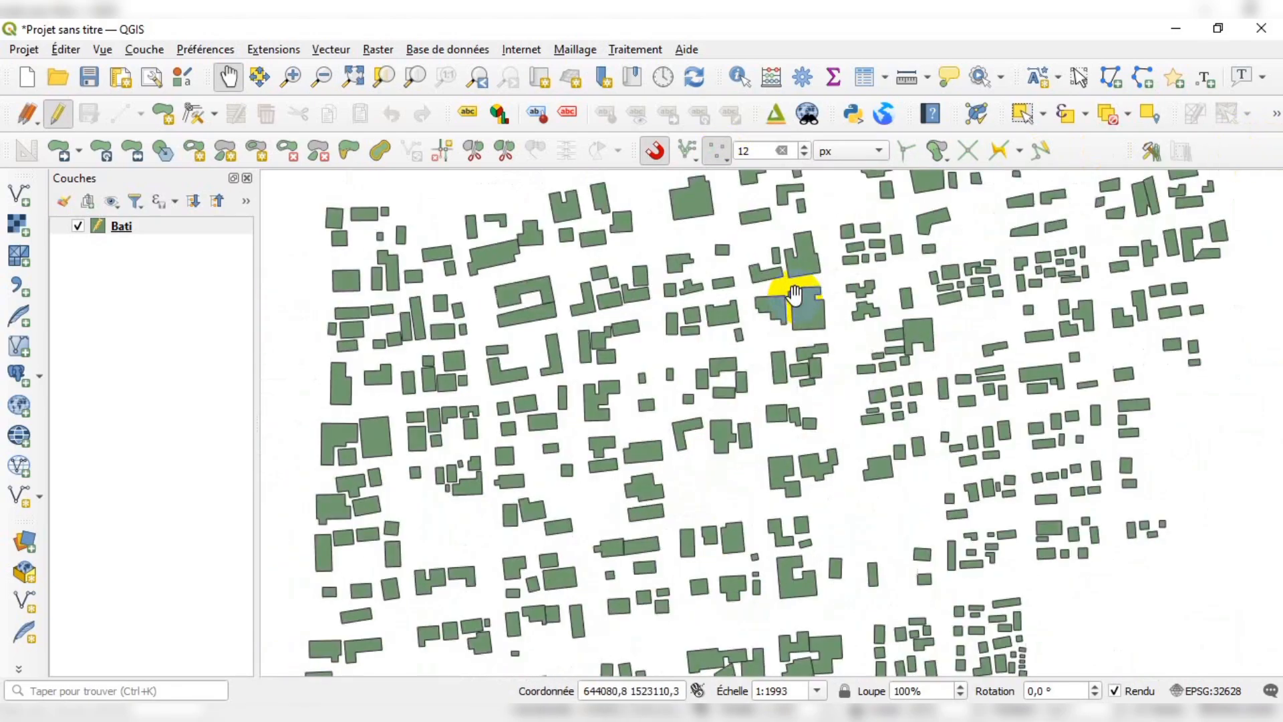
pyautogui.rightClick(132, 232)
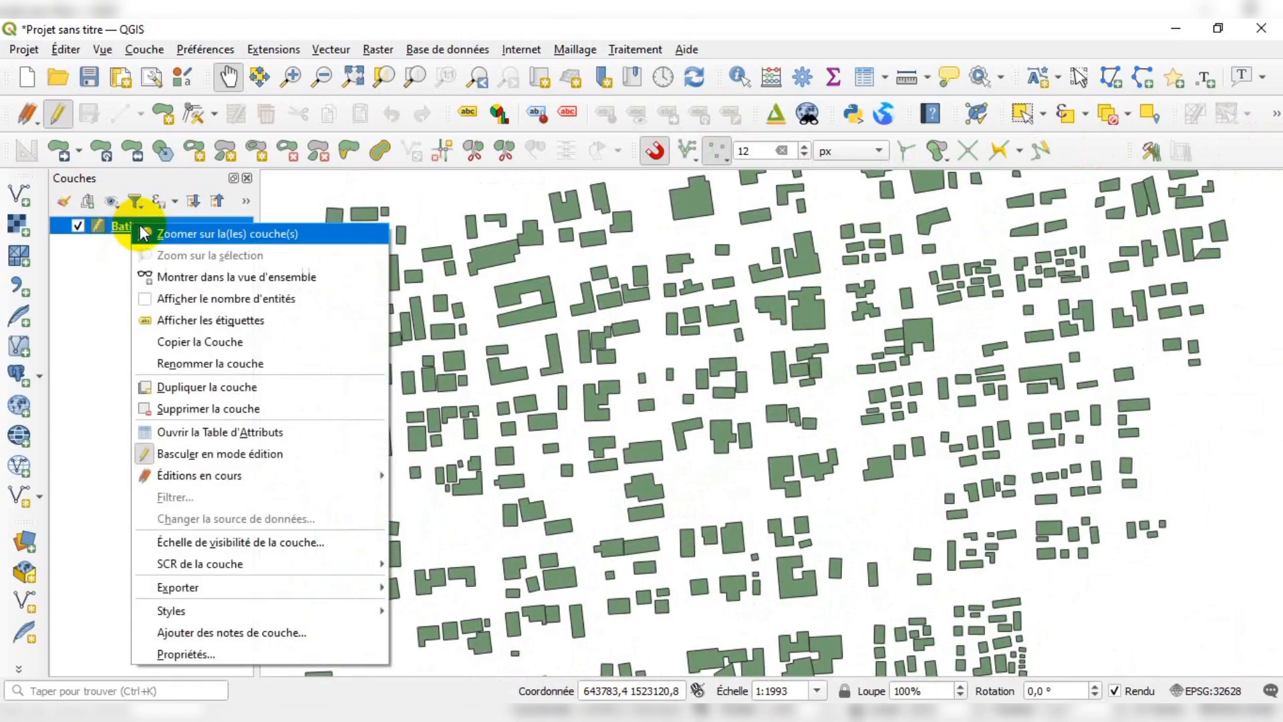
pyautogui.click(191, 655)
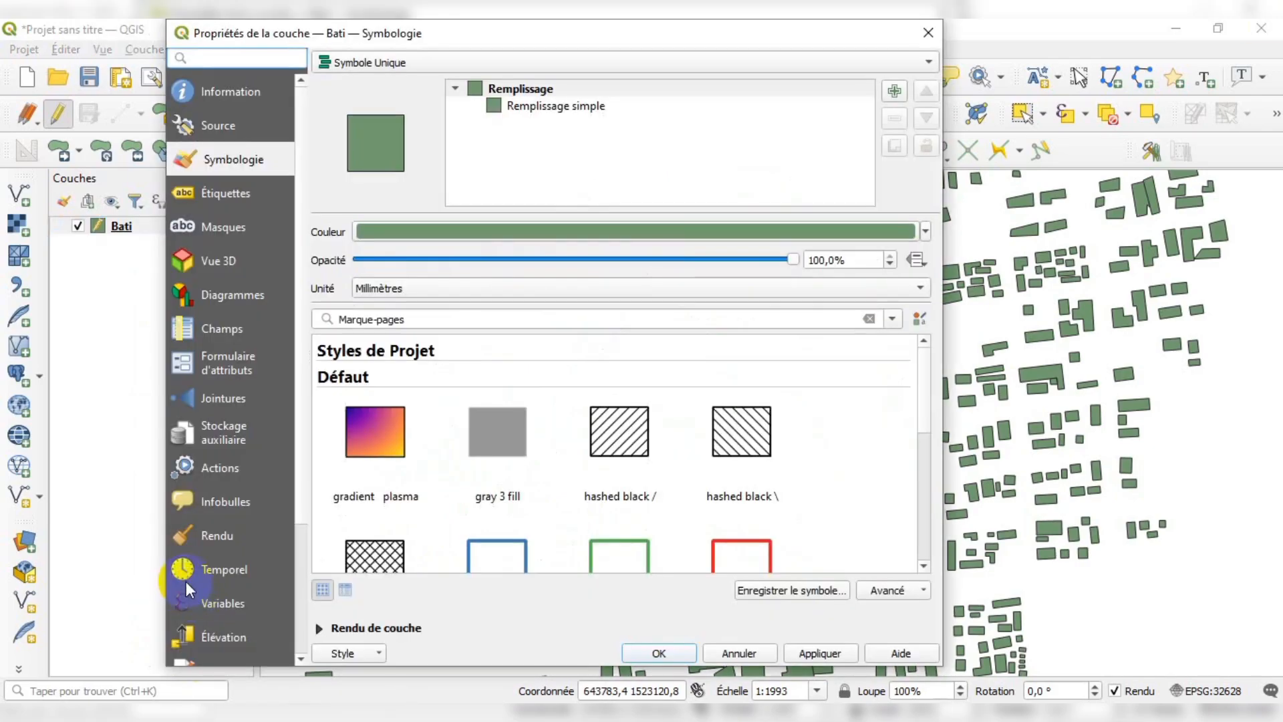
pyautogui.scroll(-2, 189, 583)
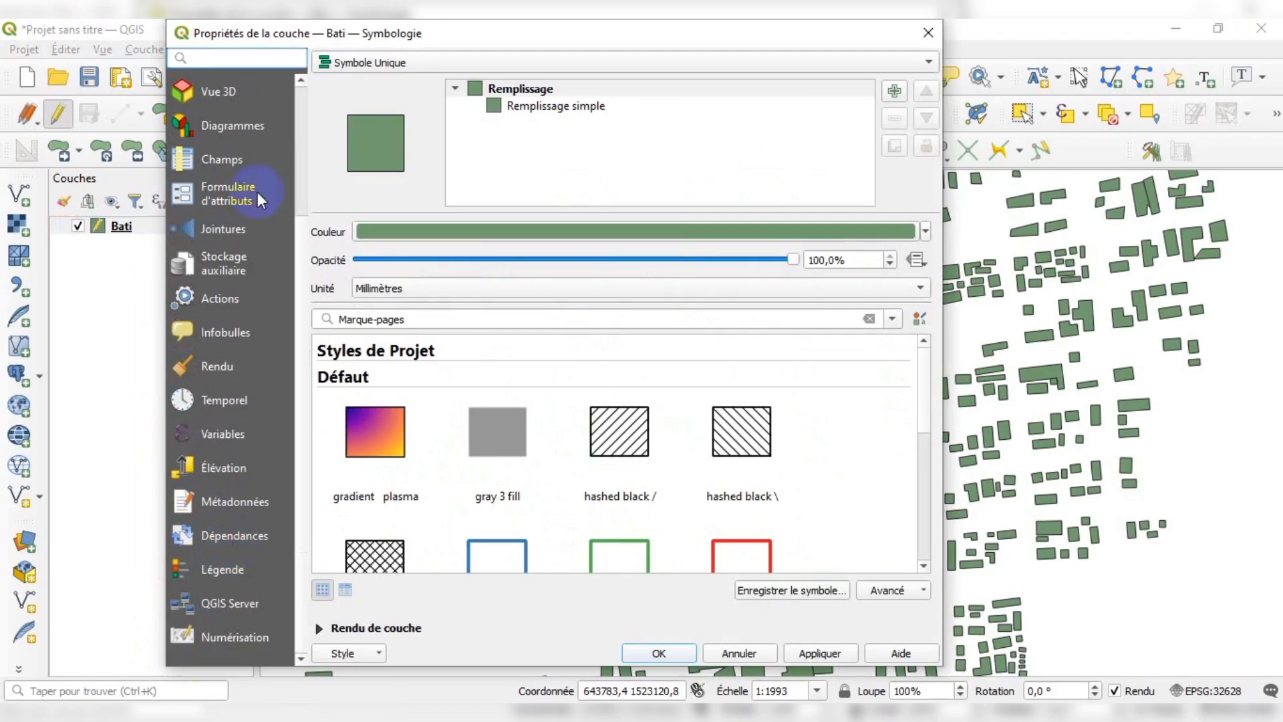
pyautogui.click(238, 645)
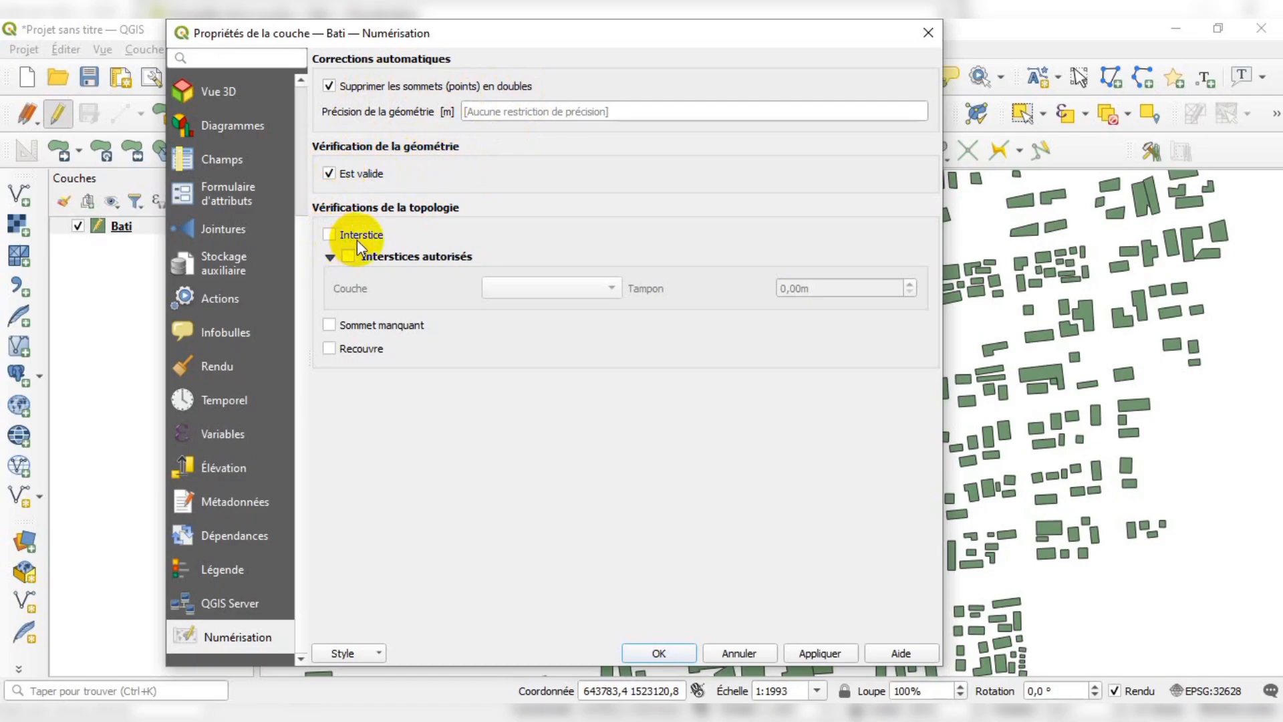
pyautogui.click(330, 234)
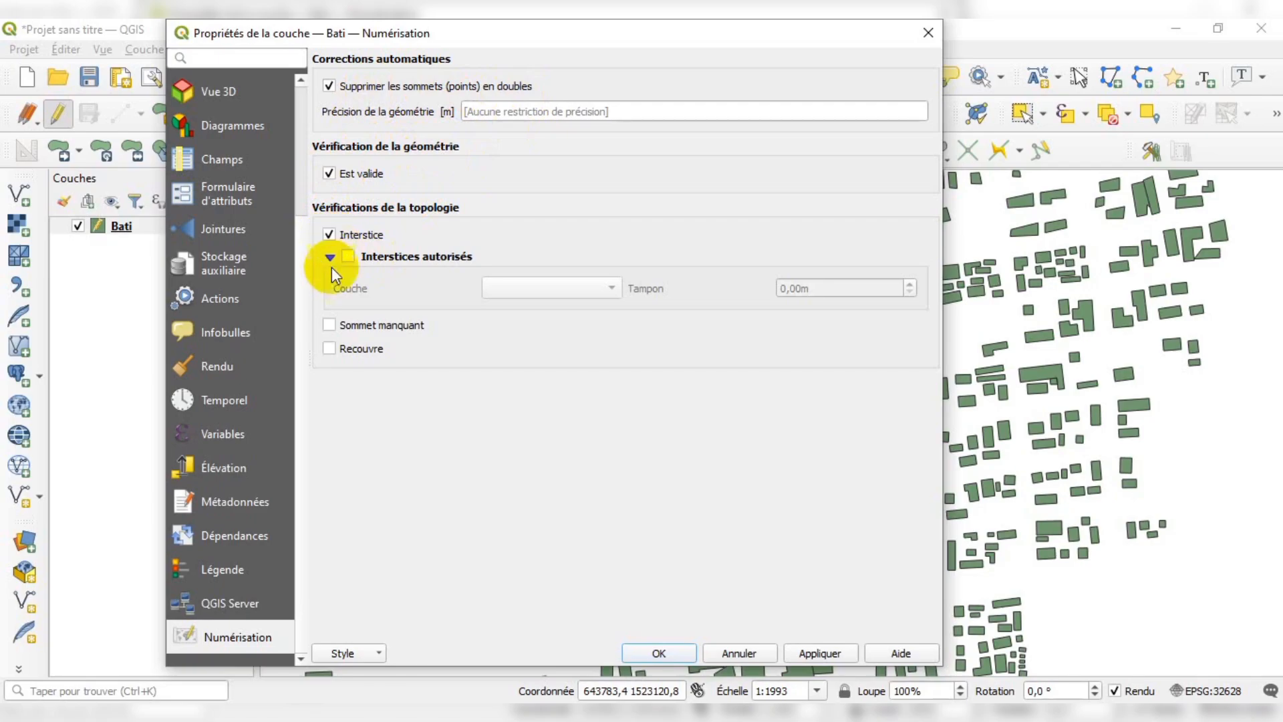
pyautogui.click(328, 349)
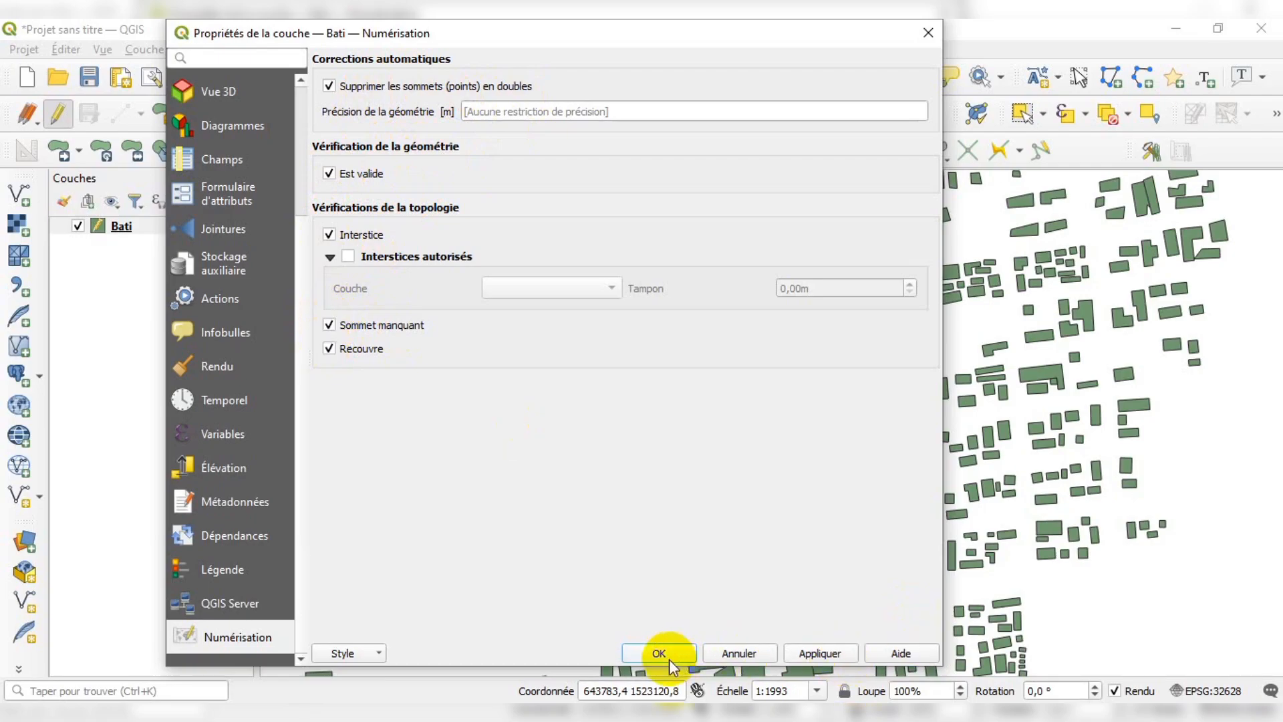
pyautogui.click(927, 31)
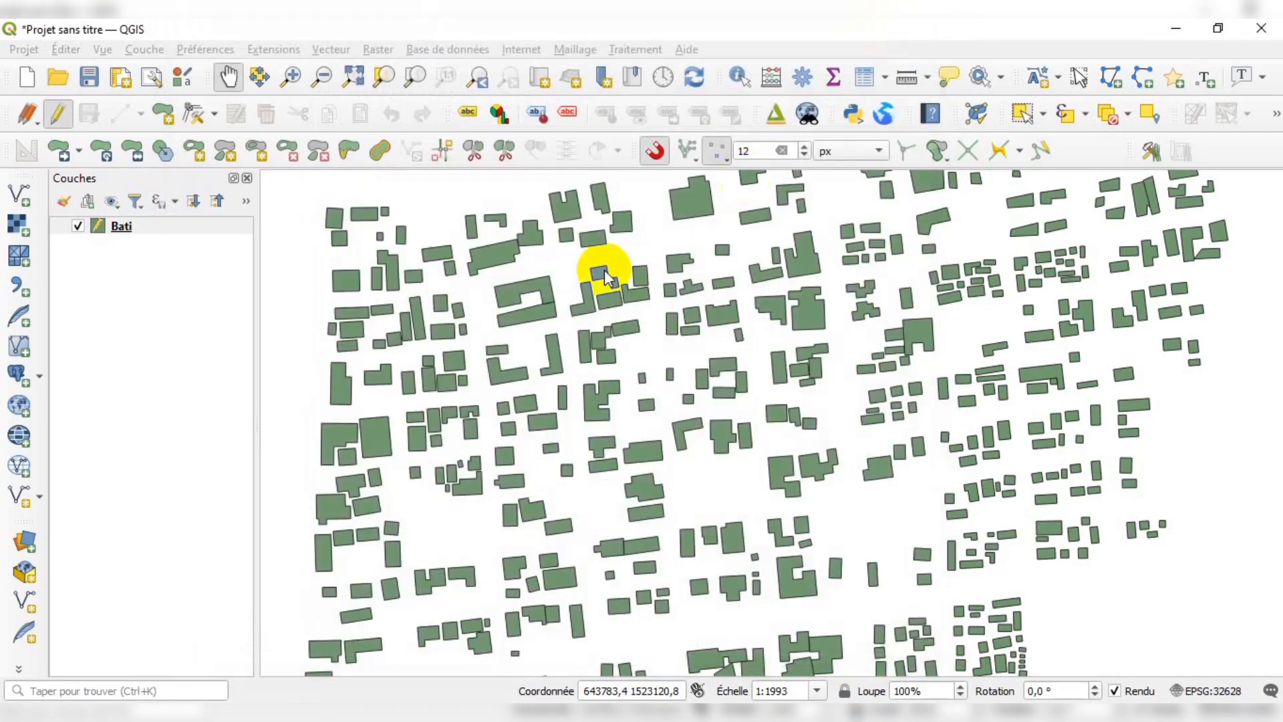
# Turn off edit mode on the Bati layer.
pyautogui.scroll(-1, 575, 269)
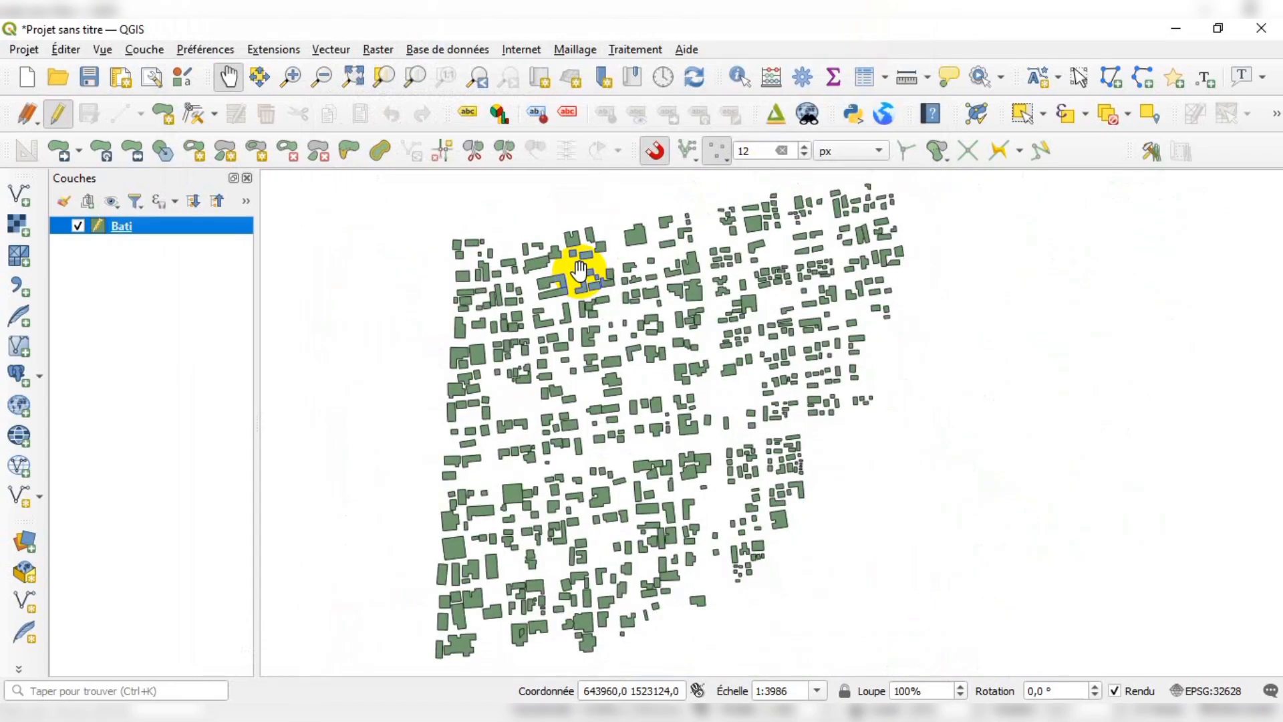
pyautogui.scroll(1, 546, 310)
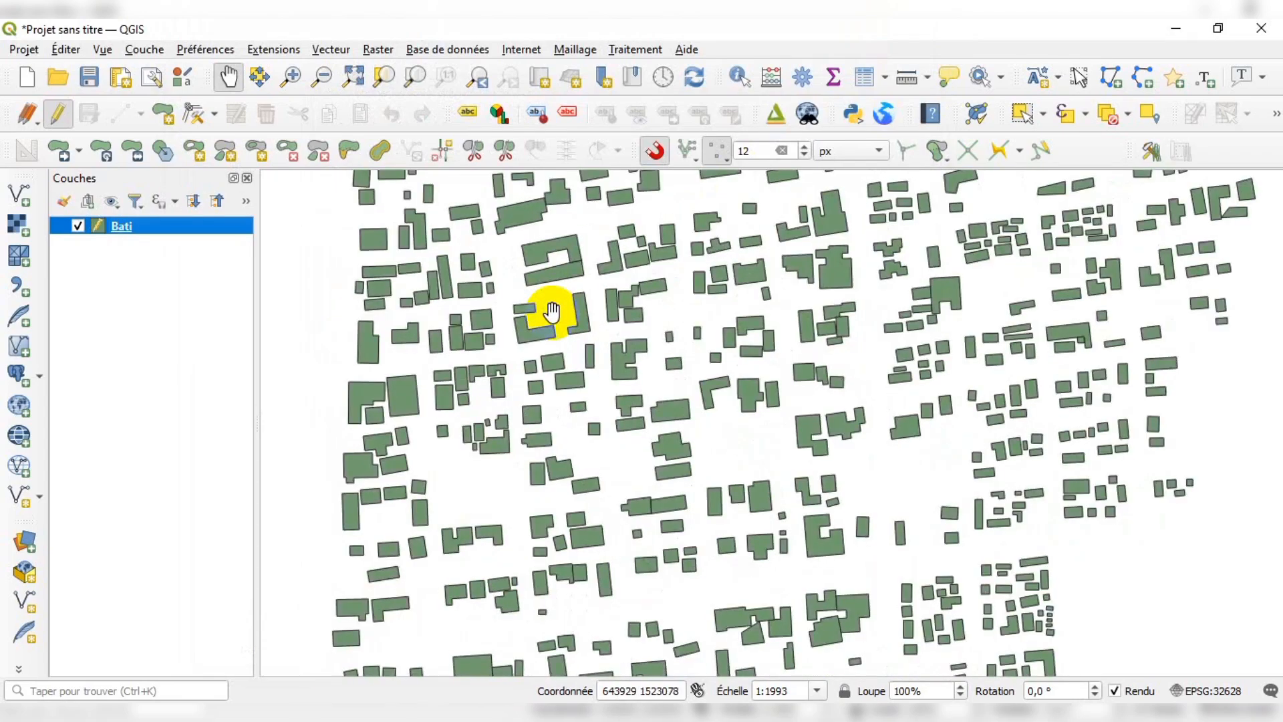
pyautogui.scroll(-1, 552, 312)
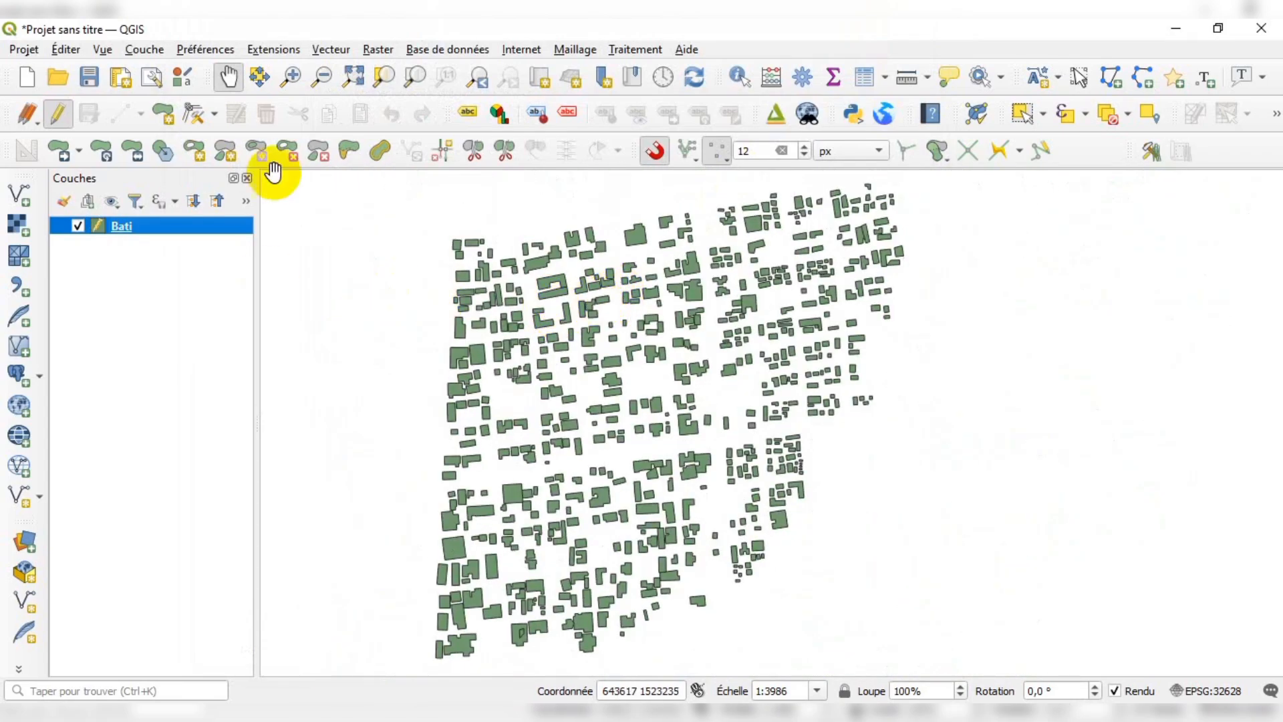
pyautogui.click(69, 114)
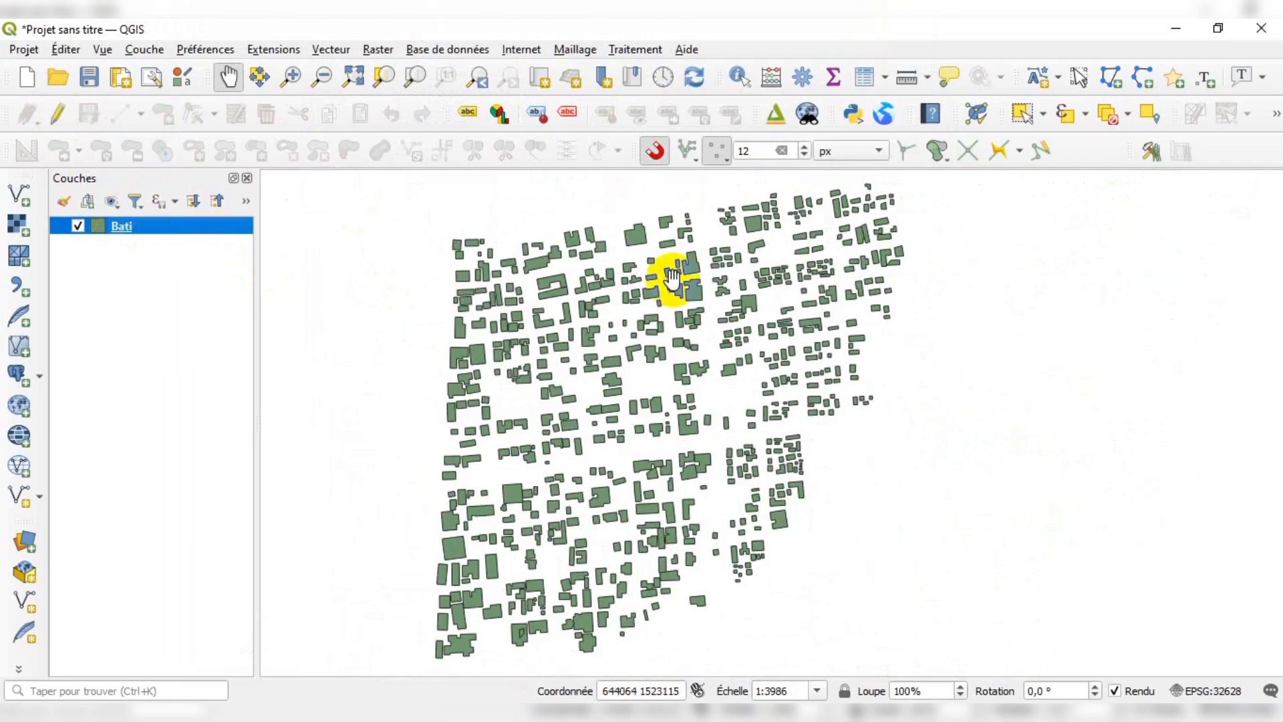
pyautogui.scroll(1, 613, 341)
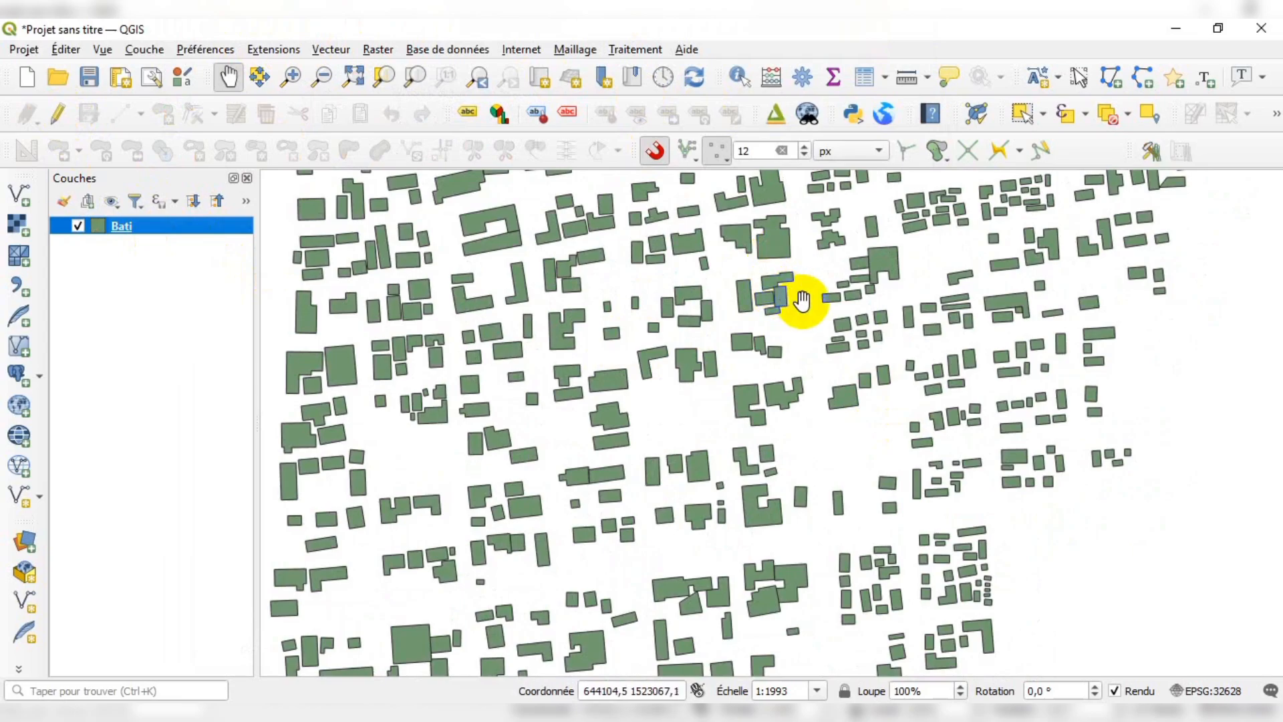
pyautogui.scroll(-1, 802, 301)
pyautogui.scroll(1, 802, 301)
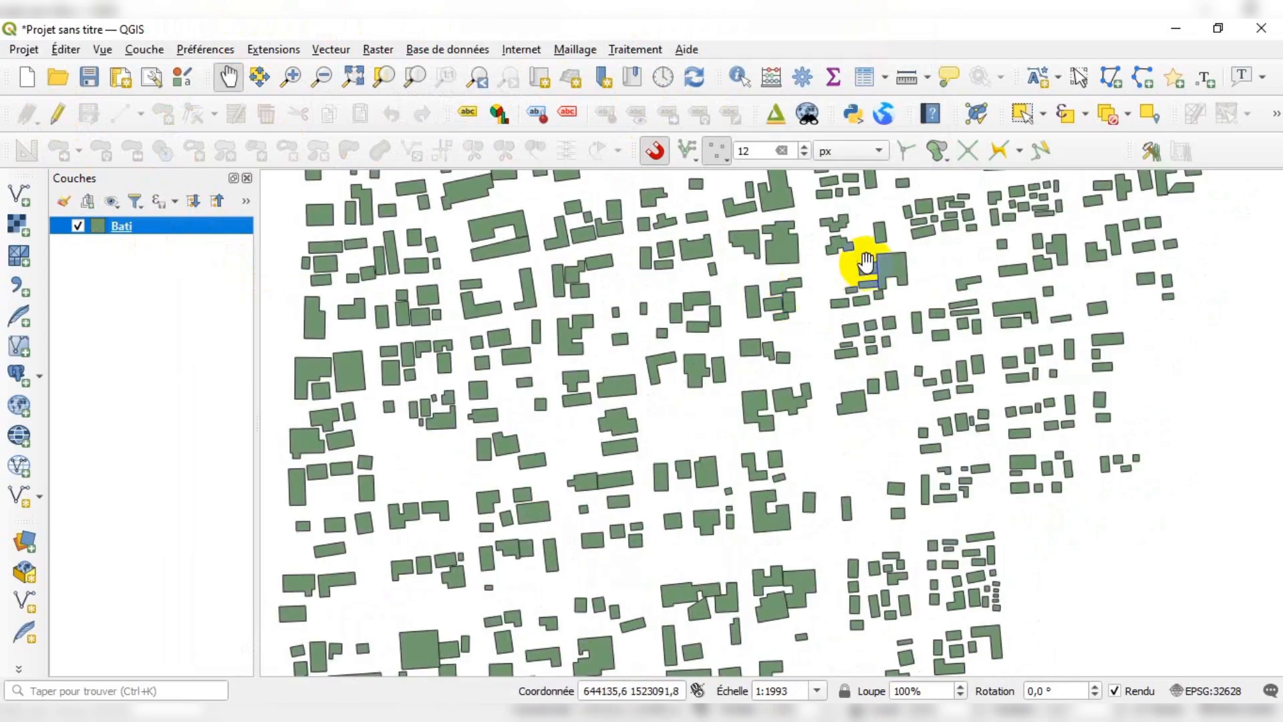
pyautogui.click(976, 115)
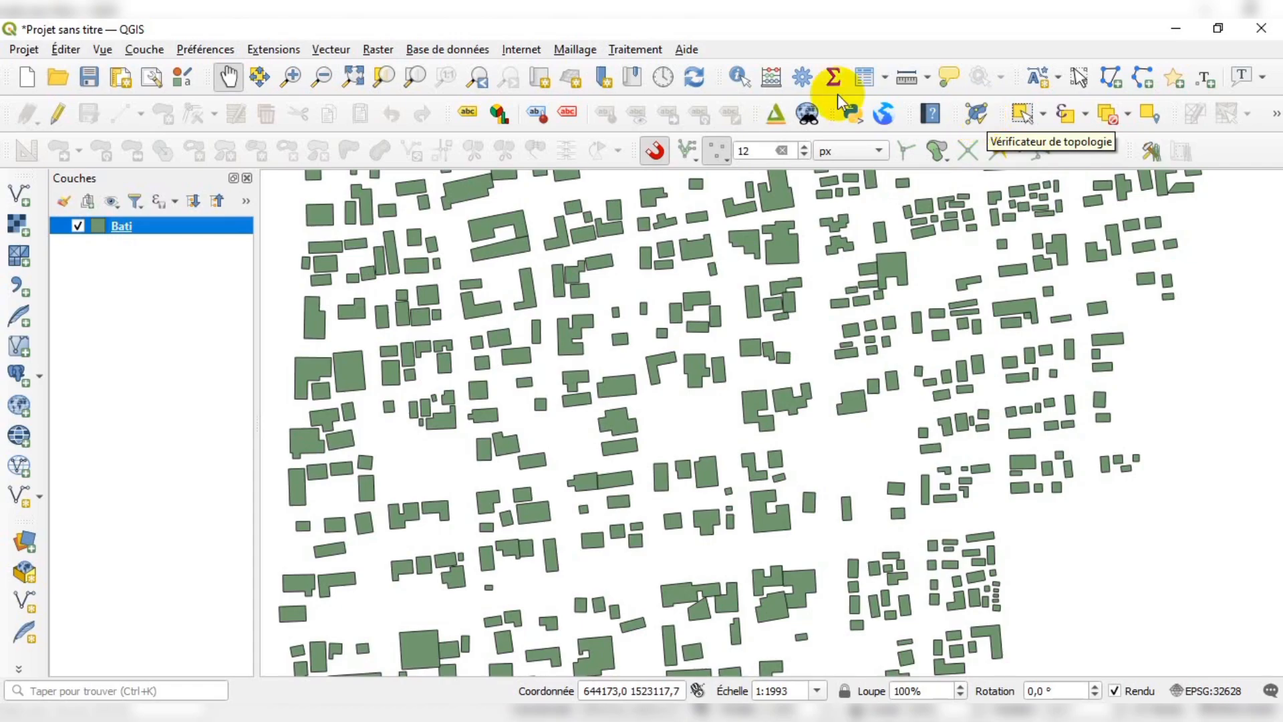
pyautogui.click(344, 50)
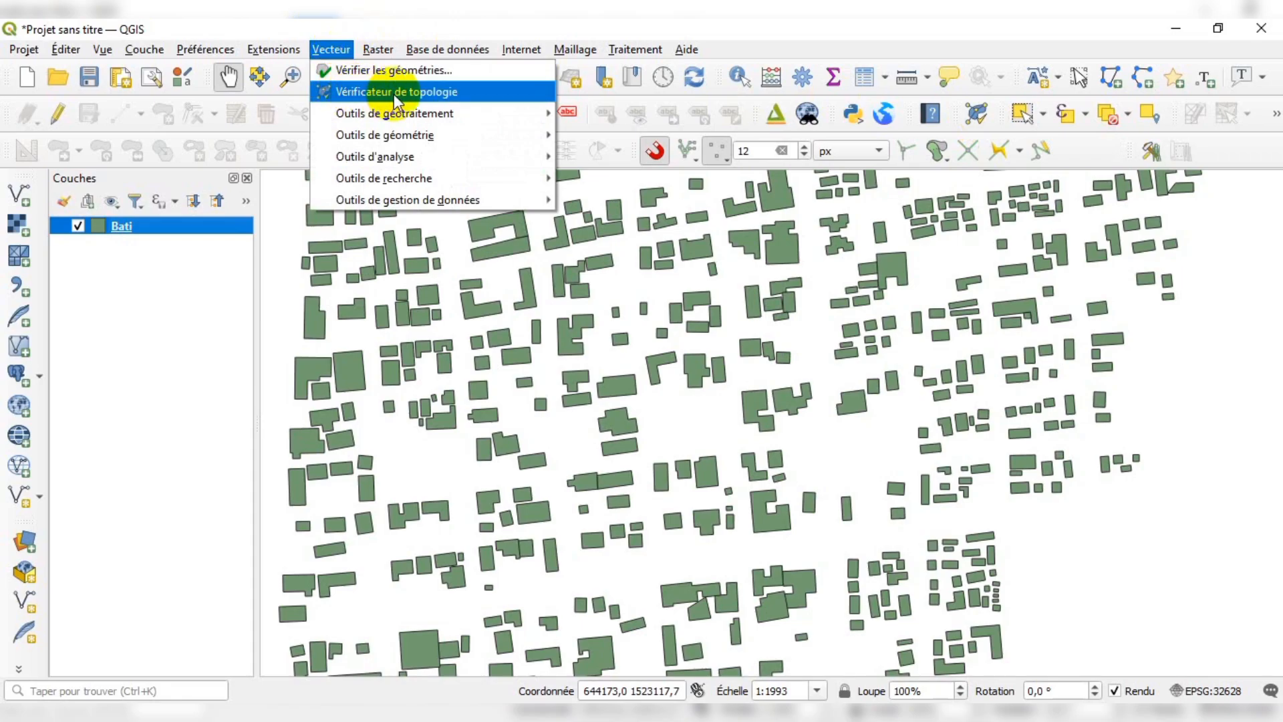
pyautogui.click(803, 30)
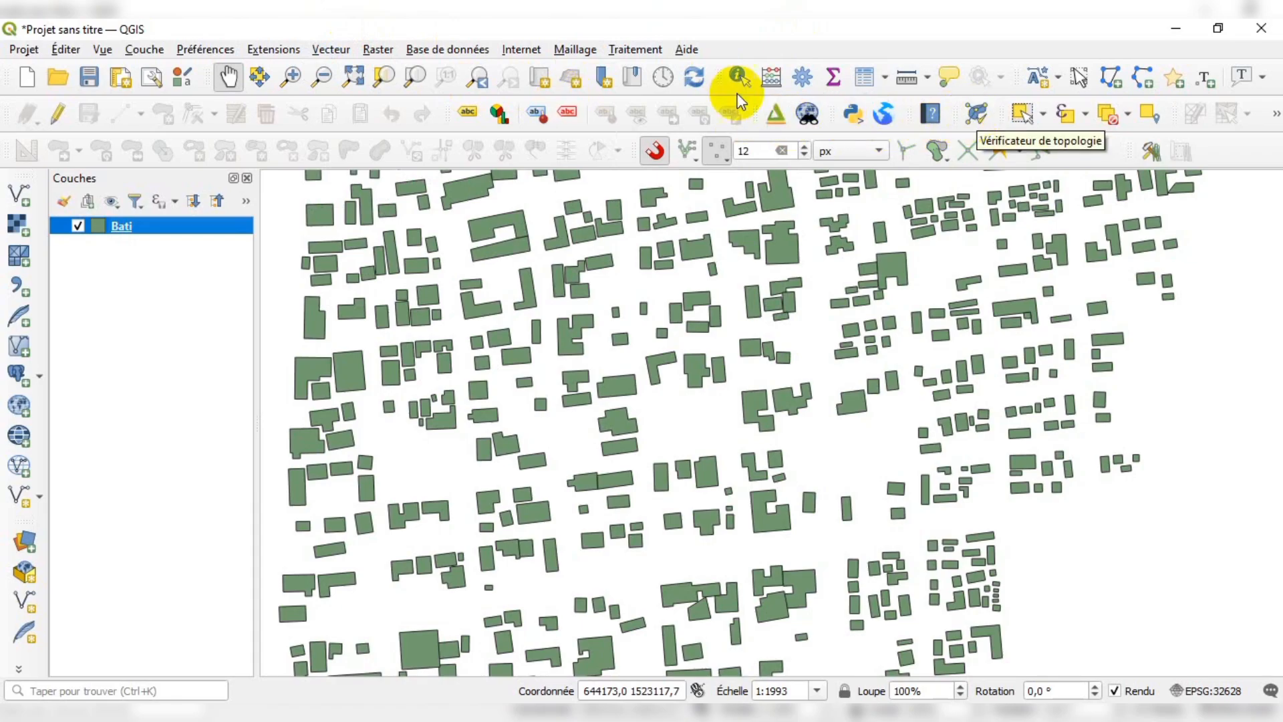
# Check in the extension manager whether the Vérificateur de topologie extension is enabled.
pyautogui.click(276, 51)
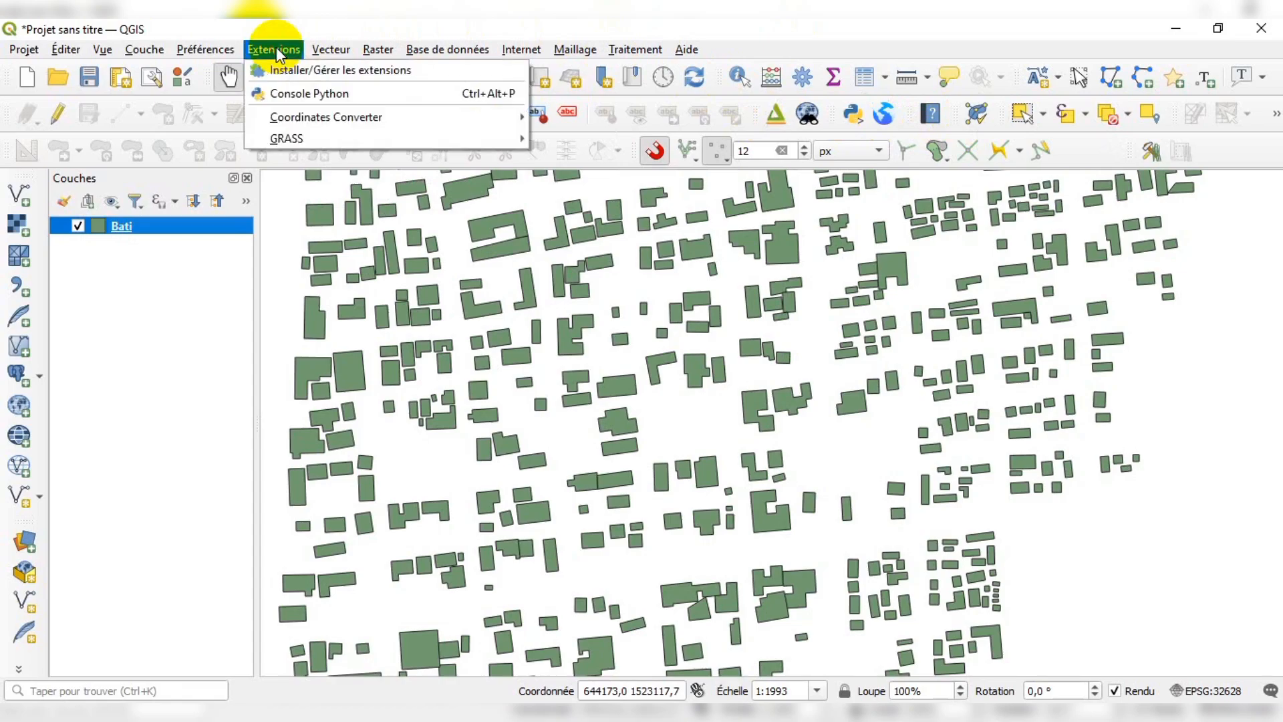
pyautogui.click(284, 75)
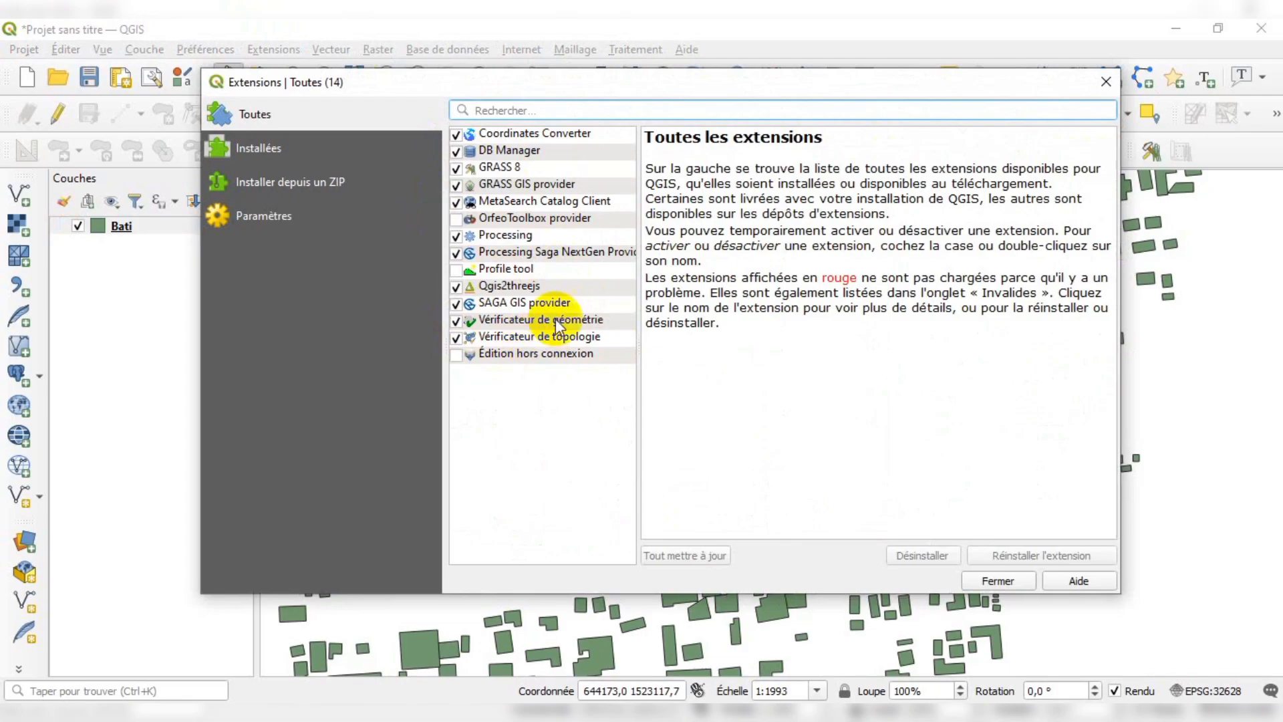
pyautogui.click(550, 110)
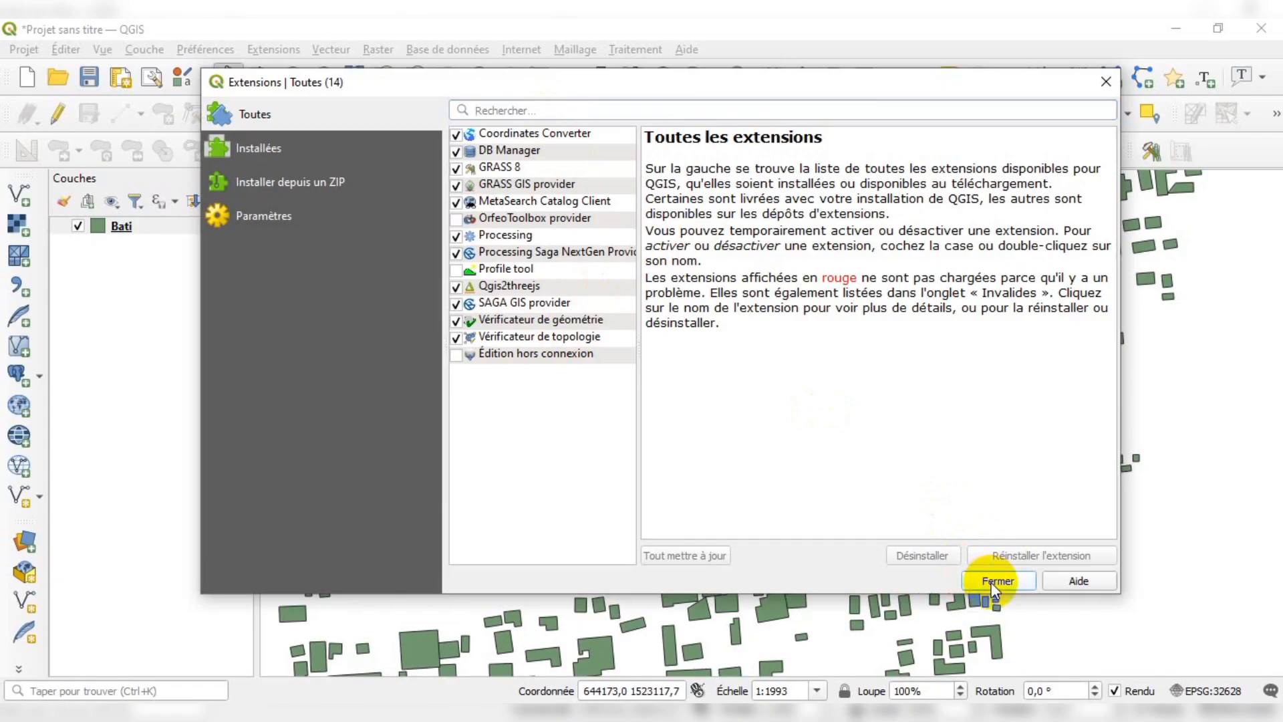
pyautogui.click(996, 580)
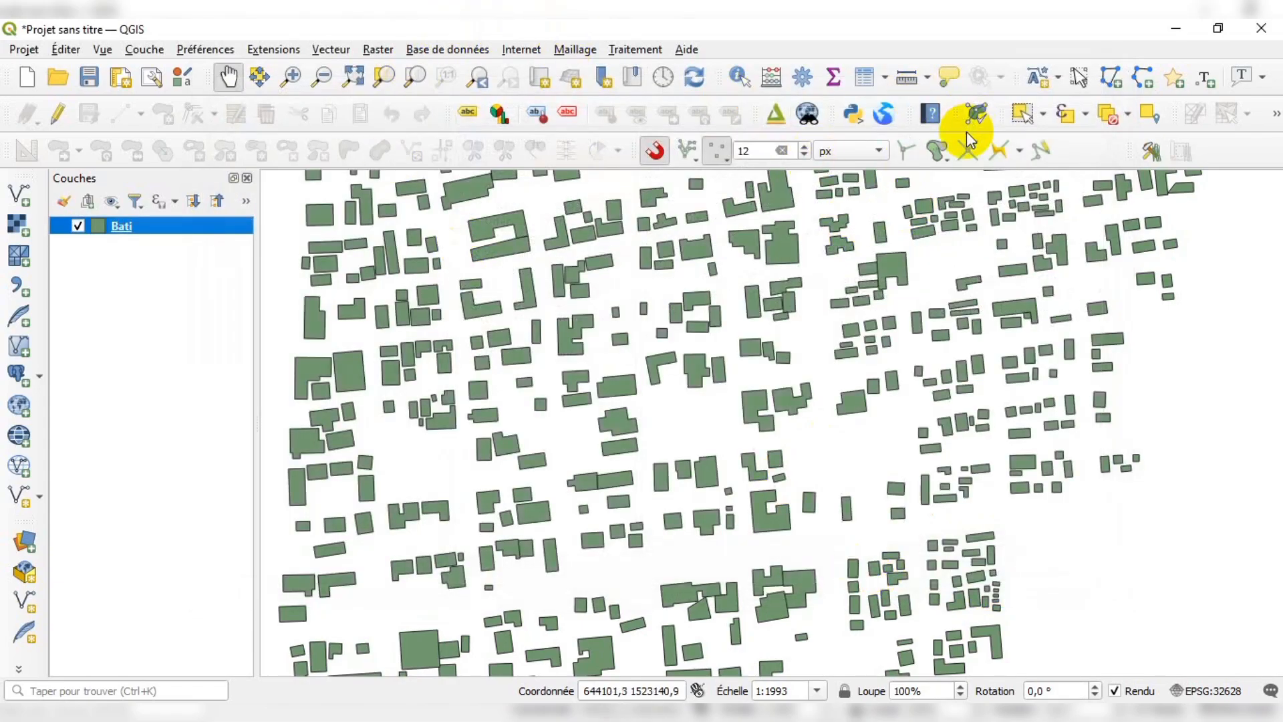
# Open the topology checker's rule settings and add the rule "ne doit pas avoir de géométrie multi-partie" for the Bati layer.
pyautogui.click(976, 114)
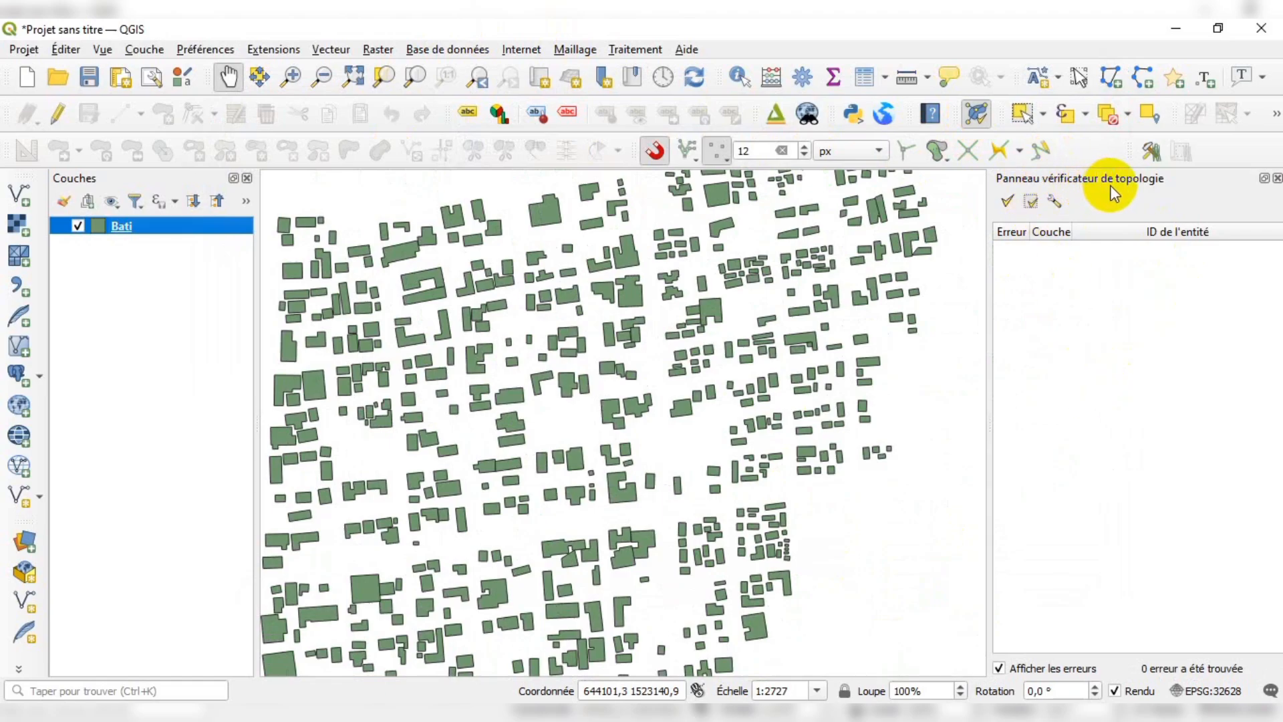
pyautogui.click(1054, 203)
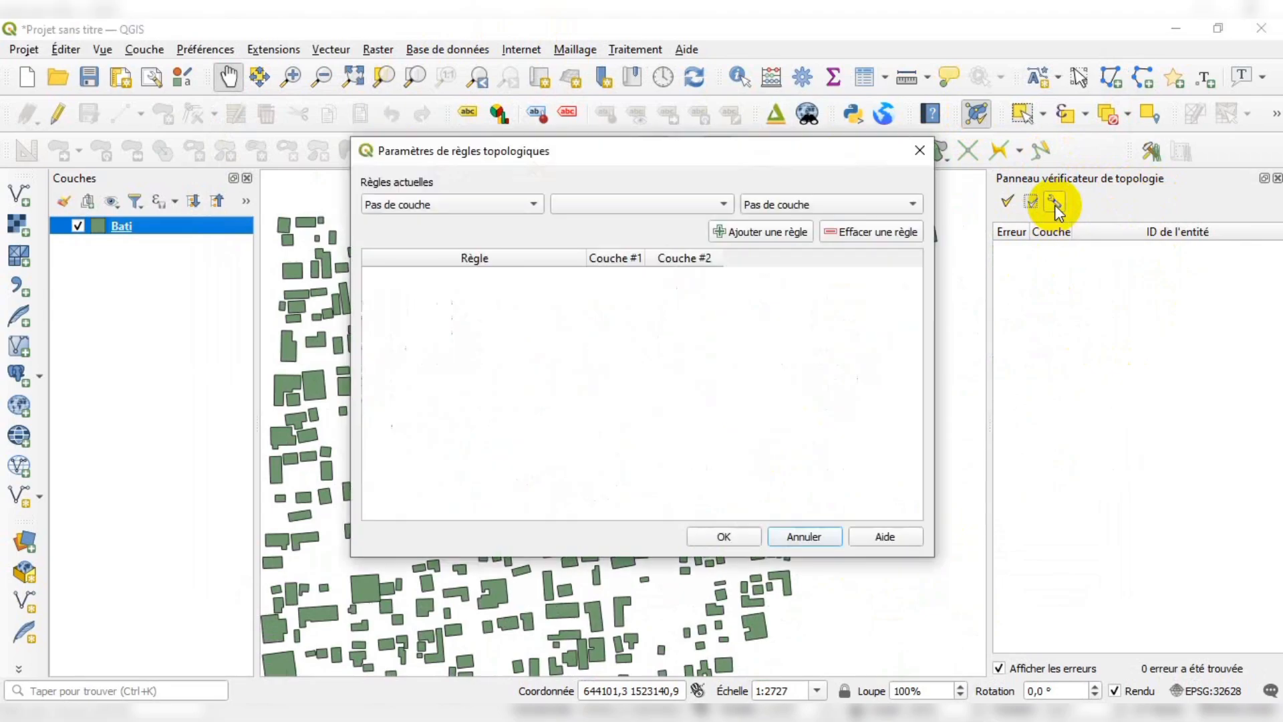
pyautogui.moveTo(699, 154)
pyautogui.mouseDown()
pyautogui.moveTo(764, 173)
pyautogui.moveTo(644, 165)
pyautogui.moveTo(712, 217)
pyautogui.moveTo(710, 164)
pyautogui.moveTo(690, 162)
pyautogui.mouseUp()
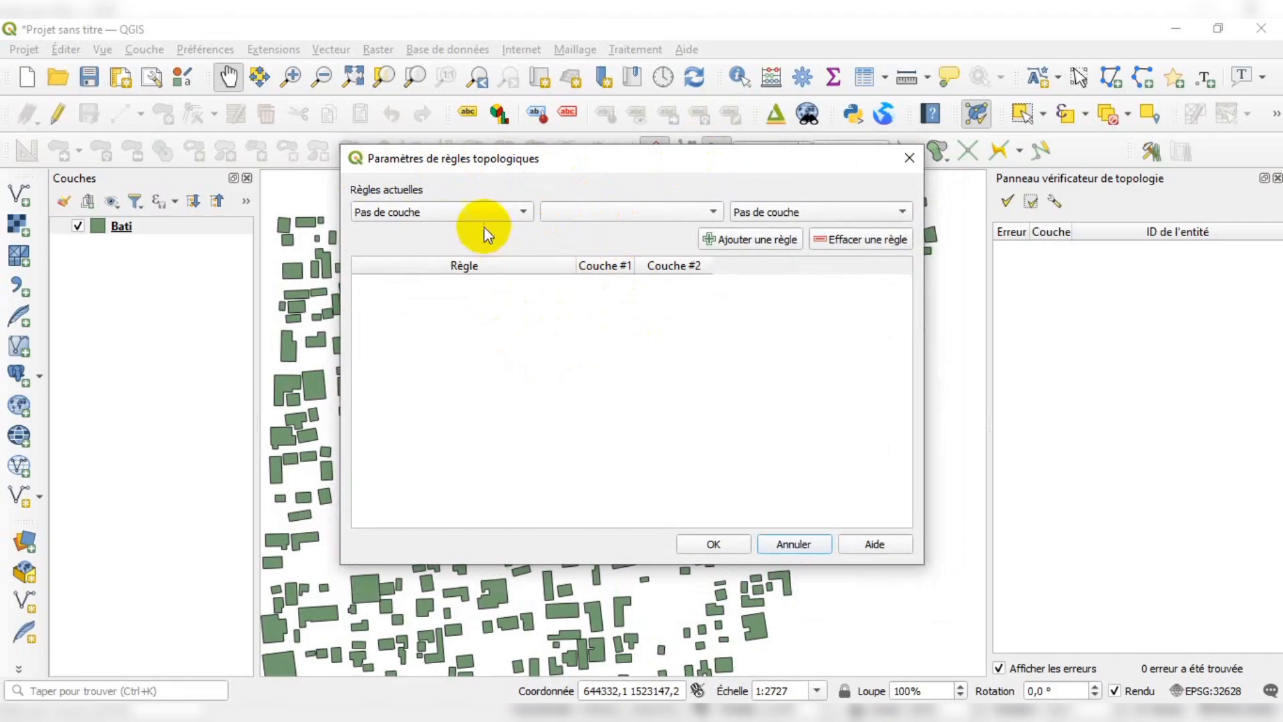
pyautogui.click(470, 212)
pyautogui.click(438, 231)
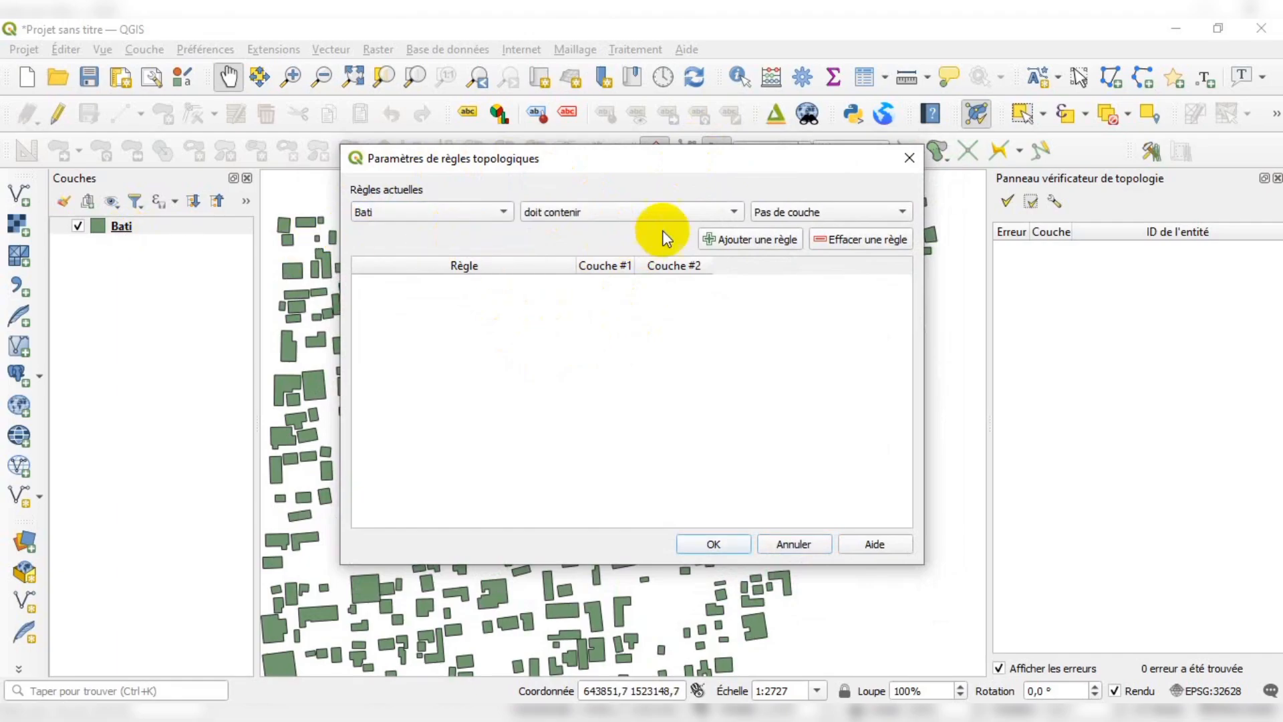
pyautogui.click(679, 214)
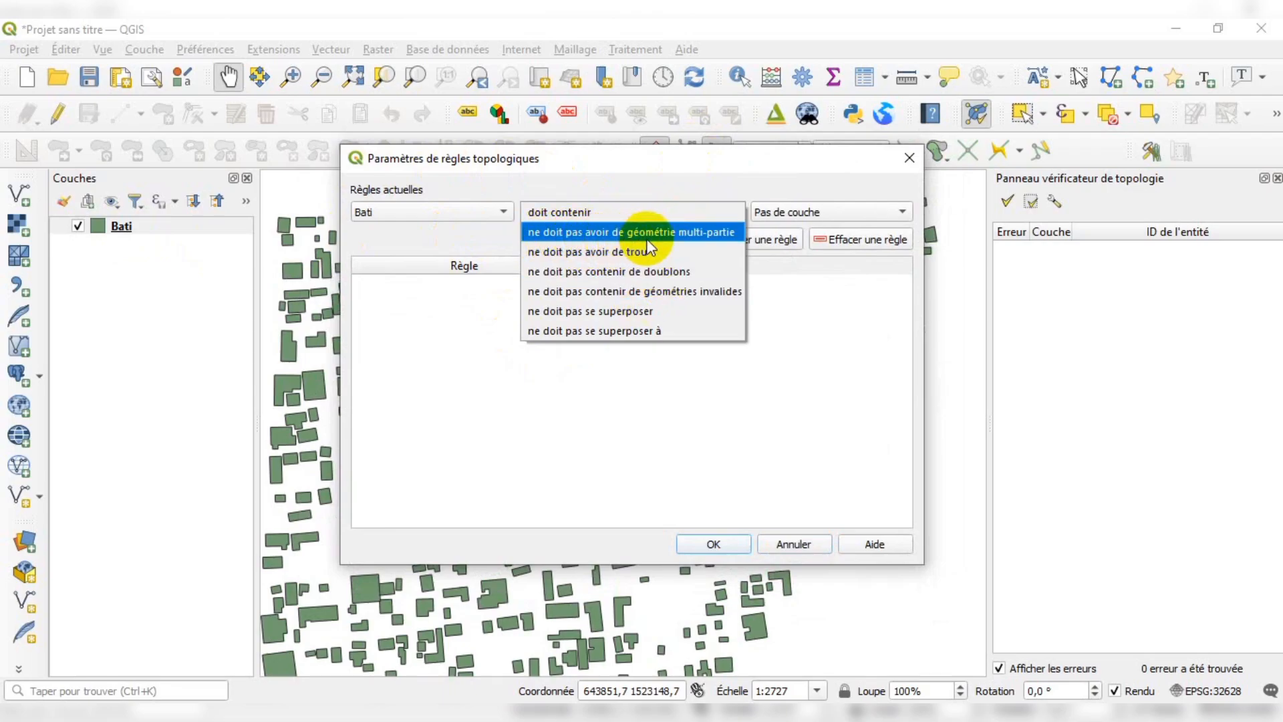
pyautogui.click(711, 234)
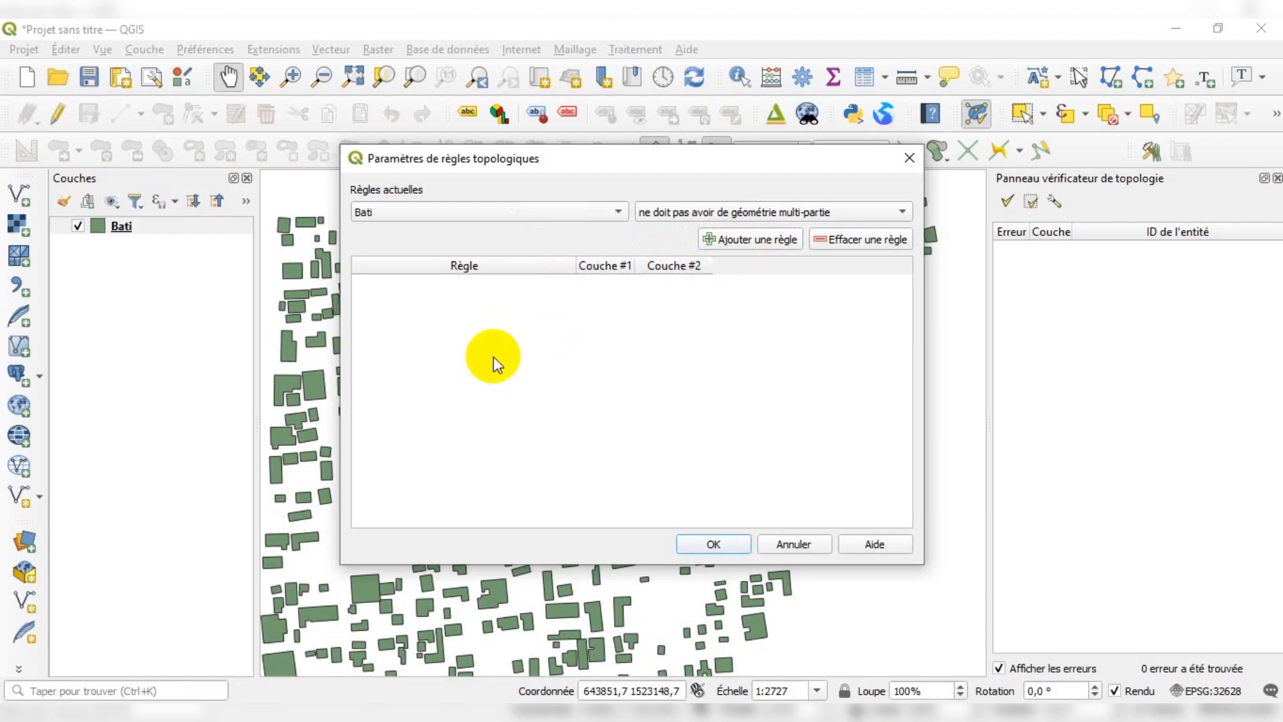
pyautogui.click(724, 241)
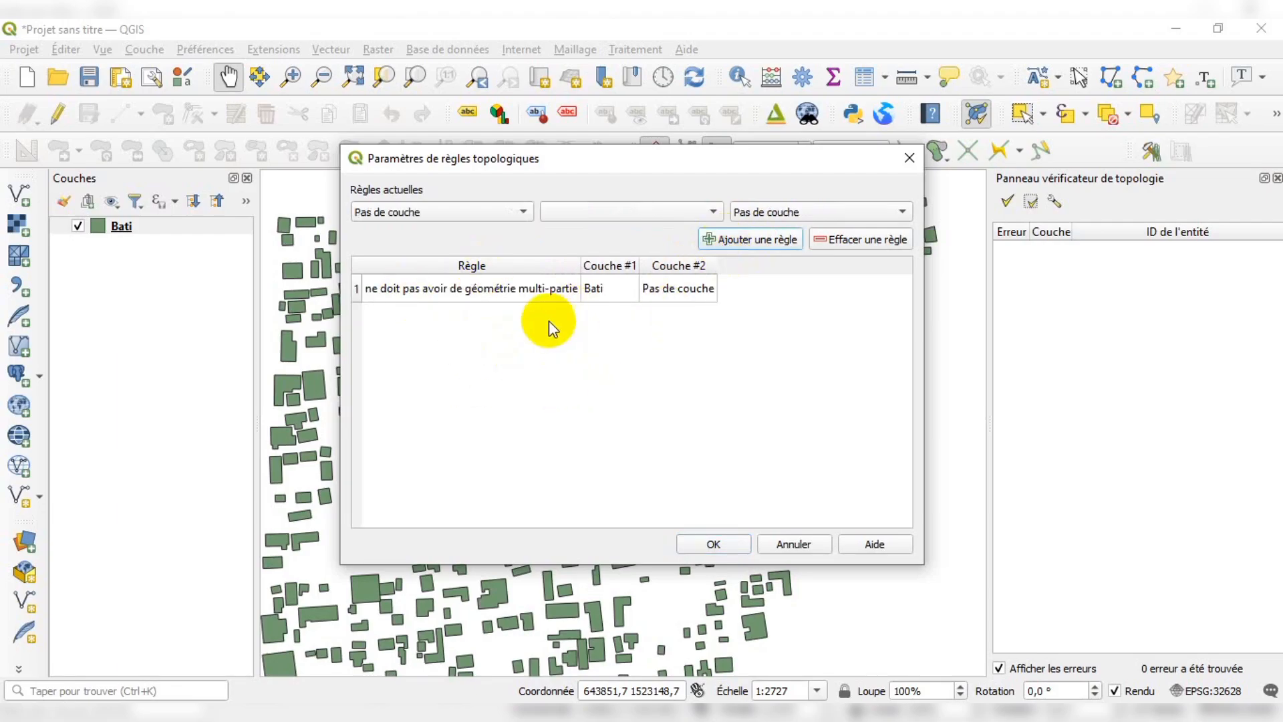
# Add the topology rule "ne doit pas avoir de trou" for the Bati layer.
pyautogui.click(486, 213)
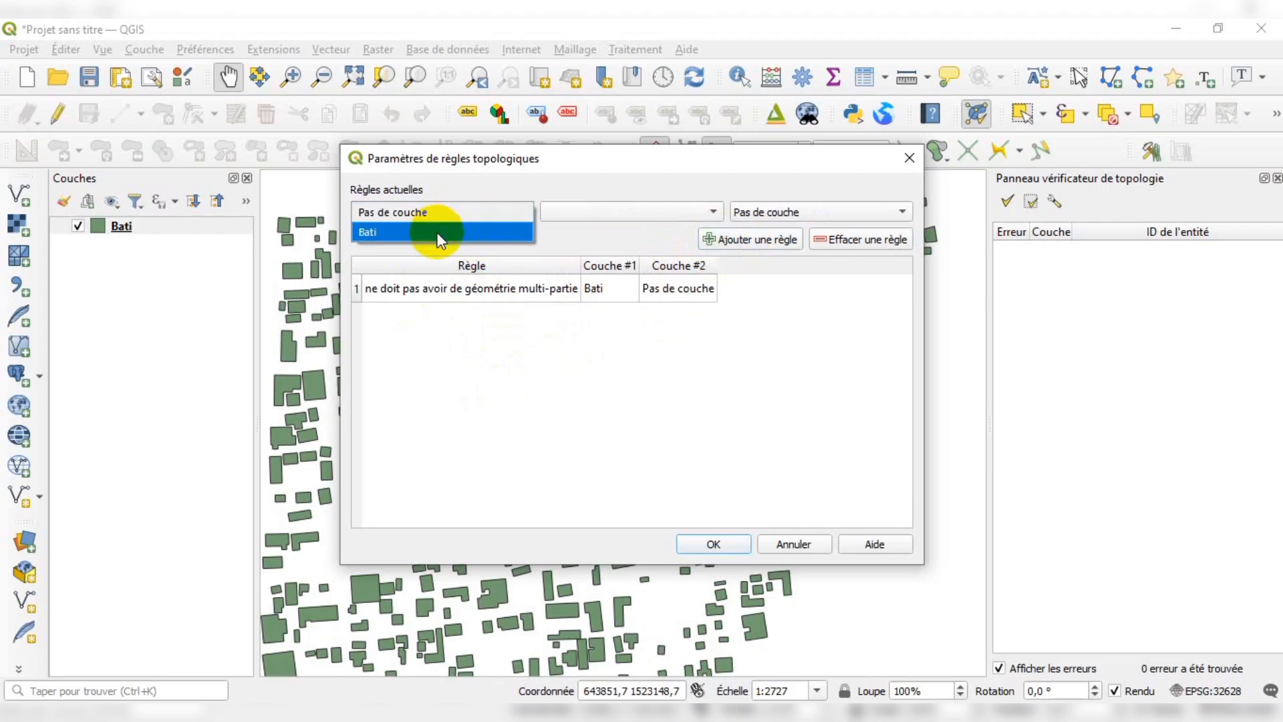
pyautogui.click(438, 234)
pyautogui.click(600, 215)
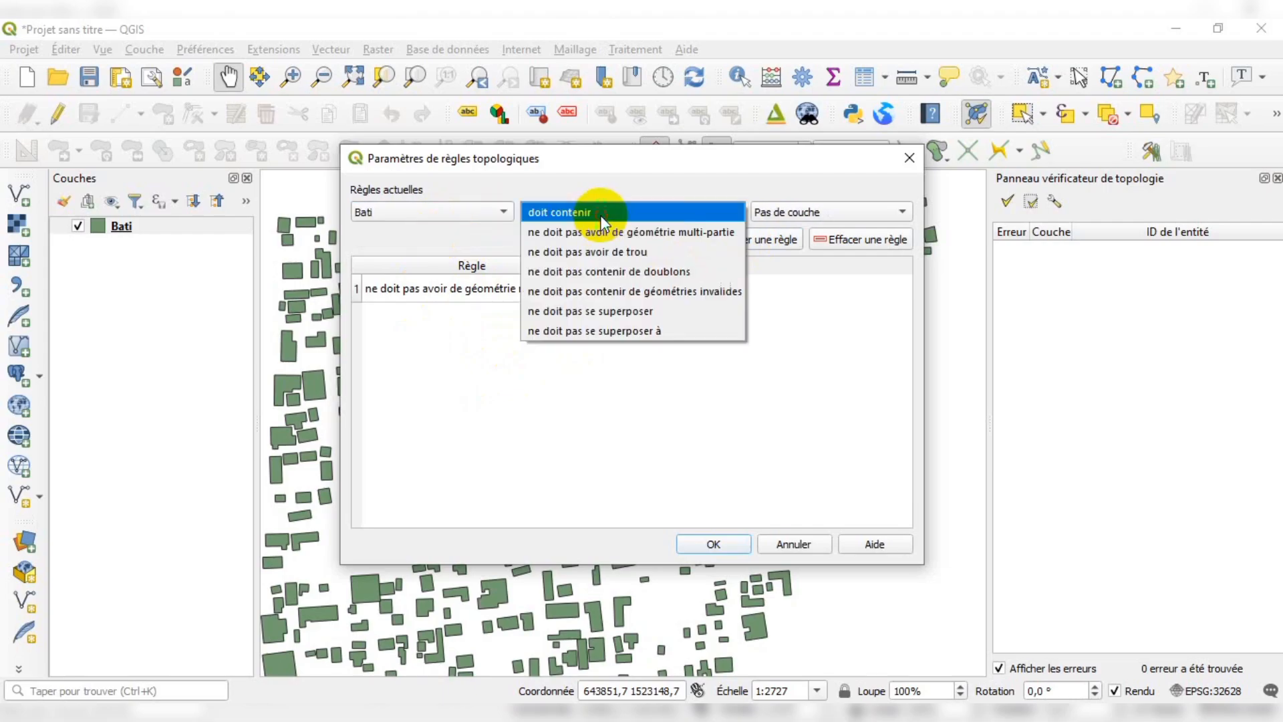
pyautogui.click(622, 252)
pyautogui.click(758, 240)
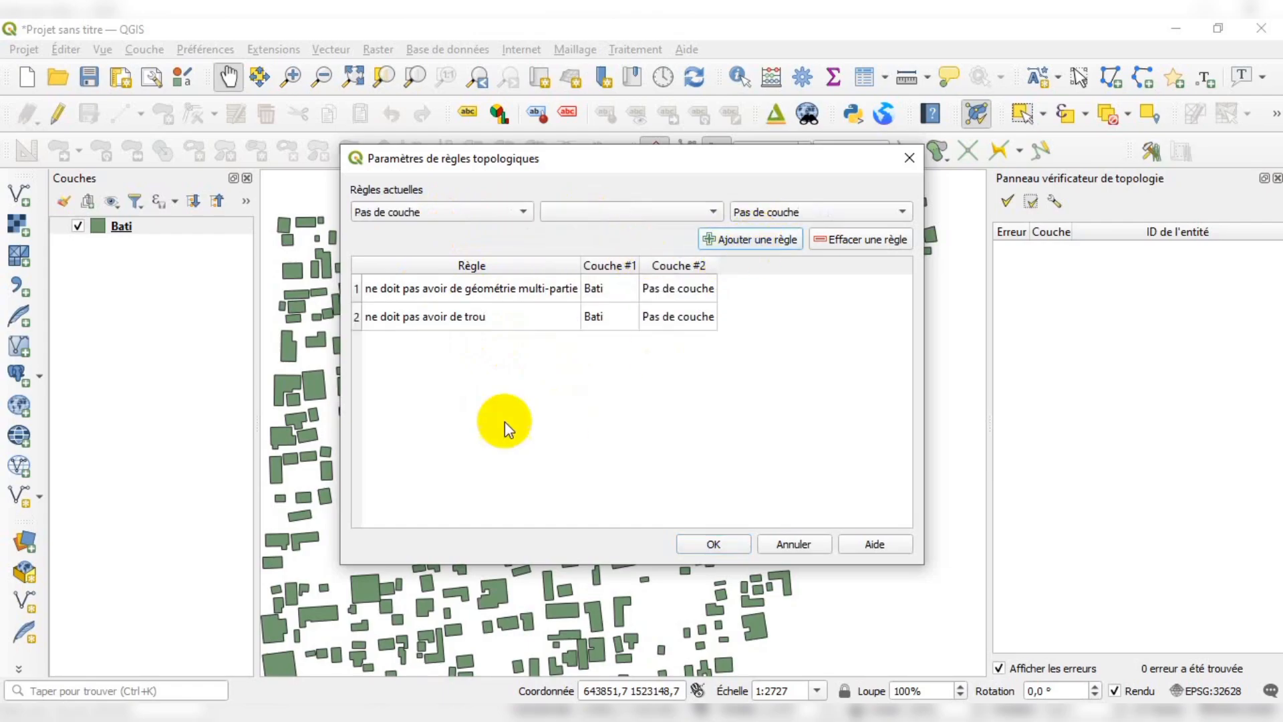
# Add the topology rule "ne doit pas contenir de doublons" for the Bati layer.
pyautogui.click(458, 213)
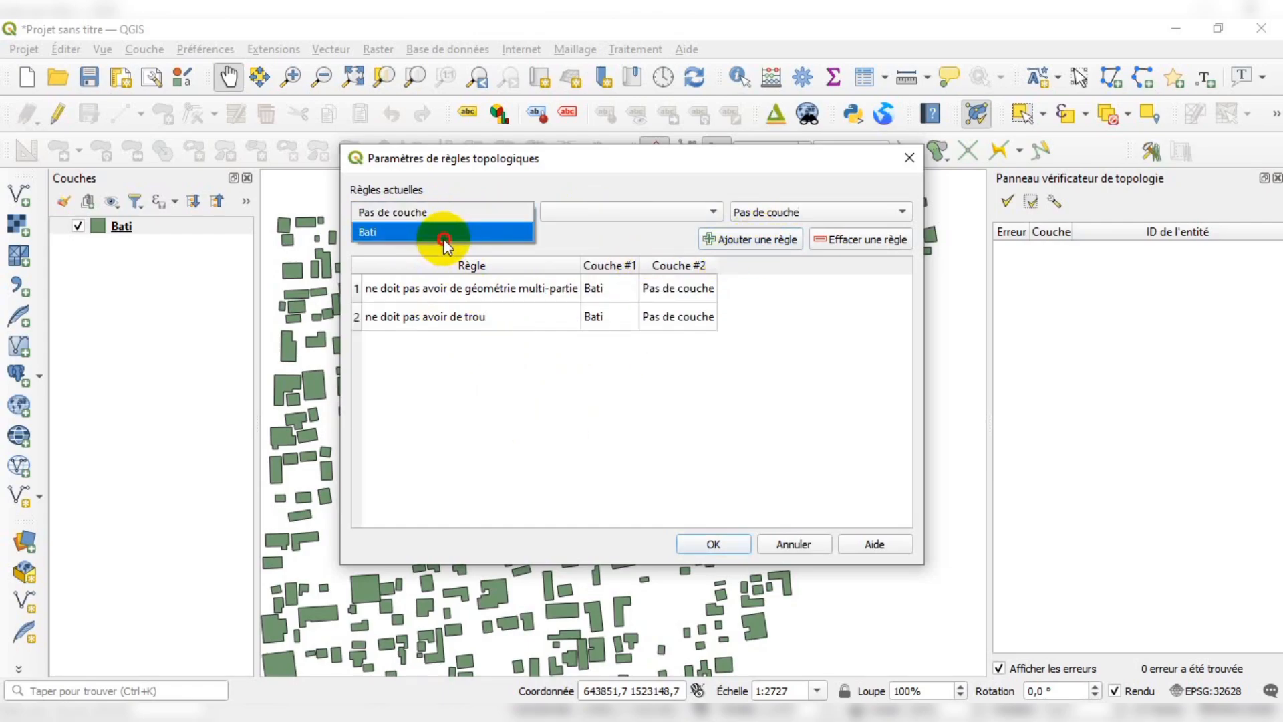
pyautogui.click(443, 234)
pyautogui.click(639, 215)
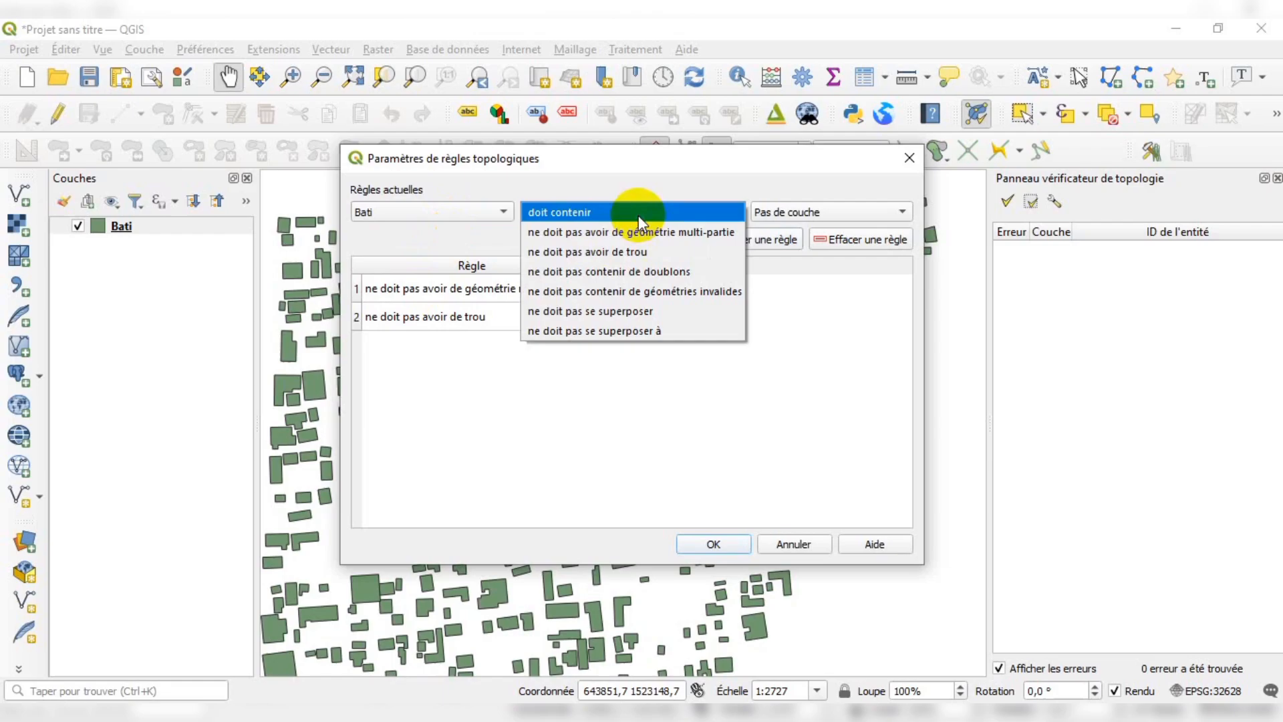
pyautogui.click(648, 272)
pyautogui.click(742, 246)
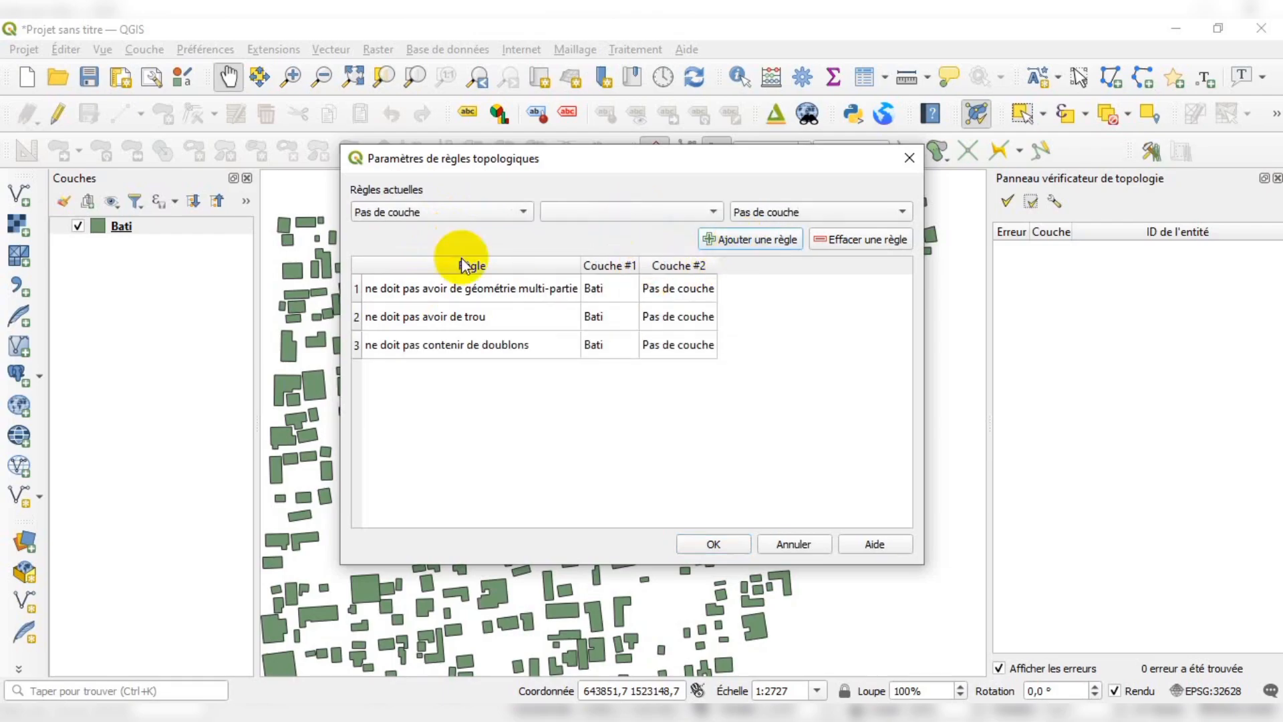
# Add the topology rule "ne doit pas contenir de géométries invalides" for the Bati layer.
pyautogui.click(379, 214)
pyautogui.click(407, 233)
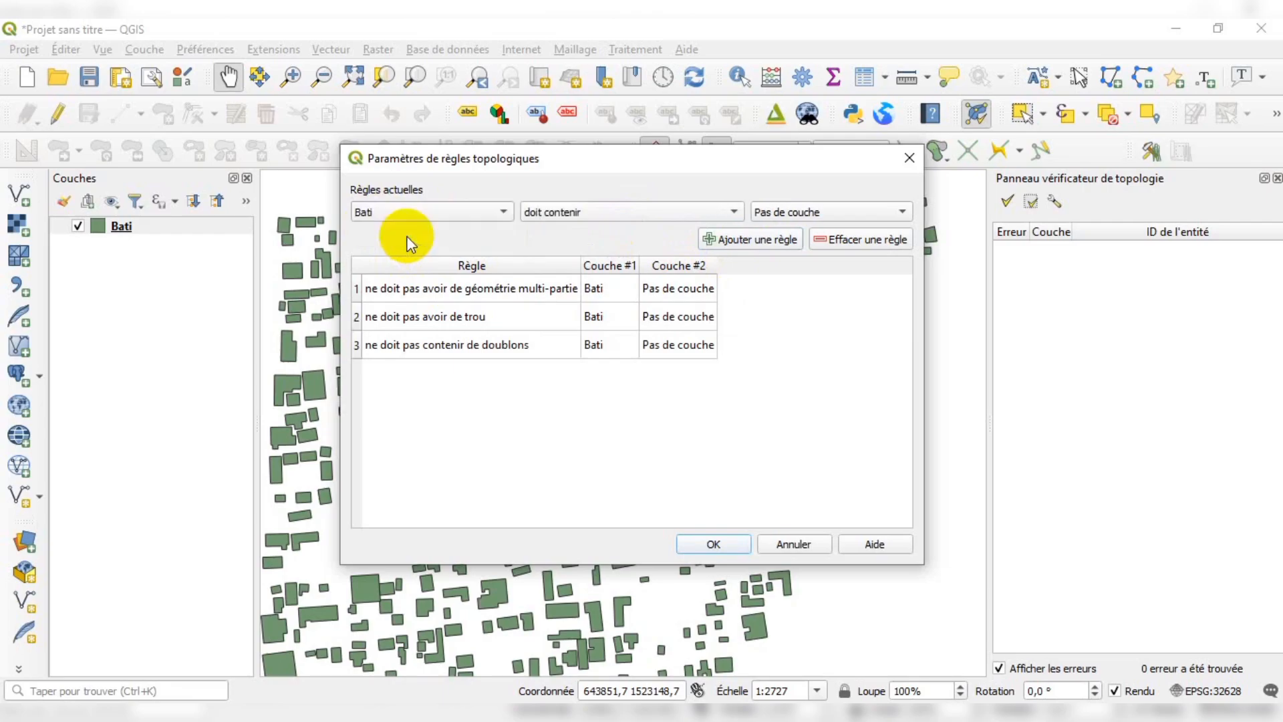
pyautogui.click(632, 215)
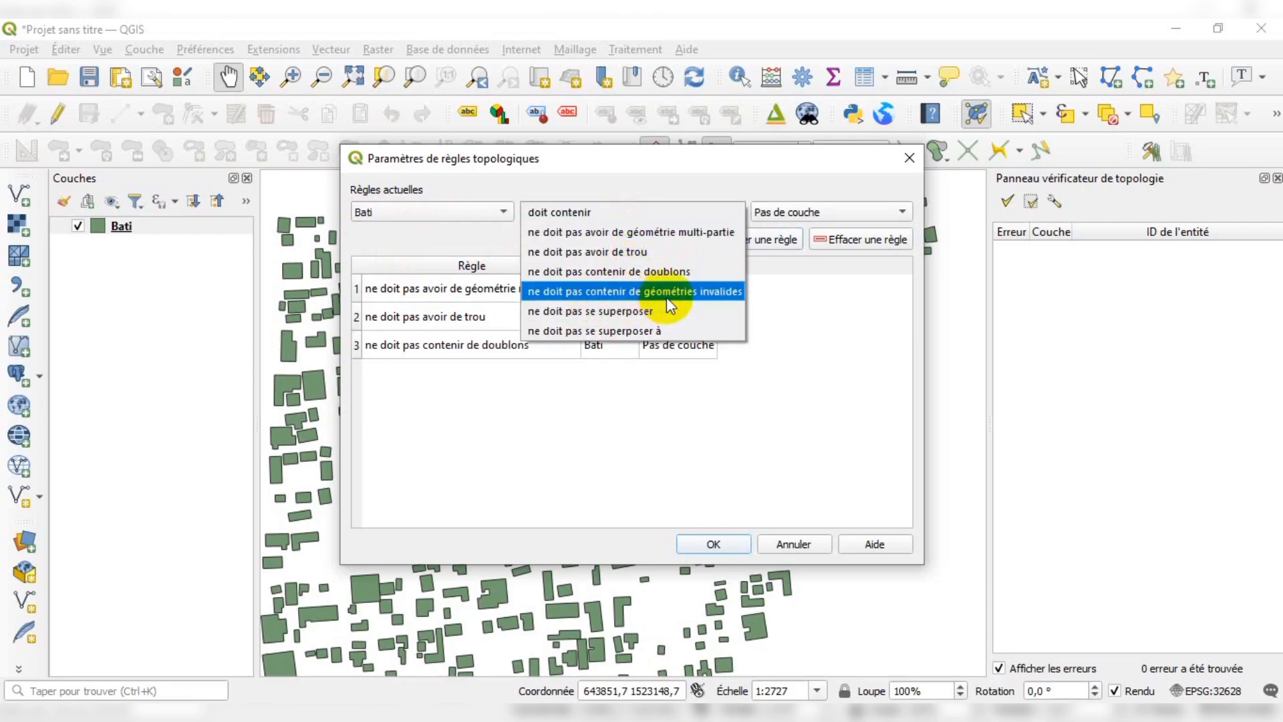
pyautogui.click(708, 291)
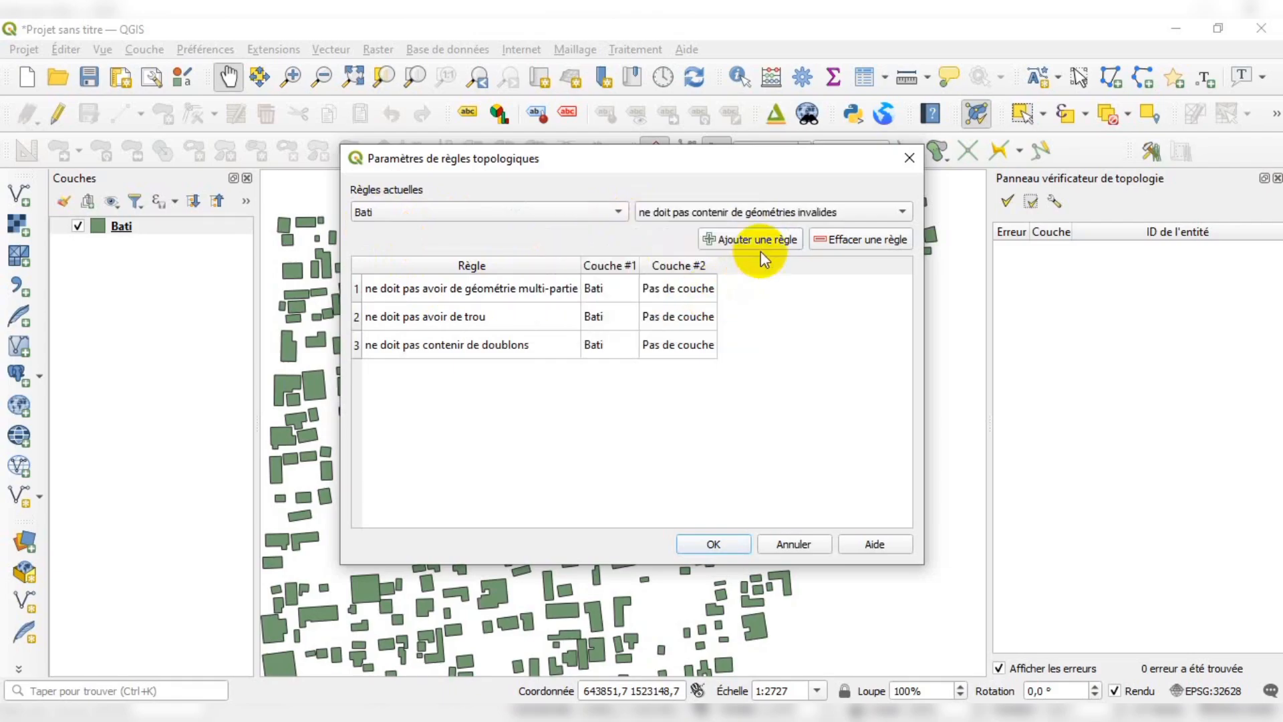
pyautogui.click(761, 241)
# Add the topology rule "ne doit pas se superposer" for the Bati layer.
pyautogui.click(468, 213)
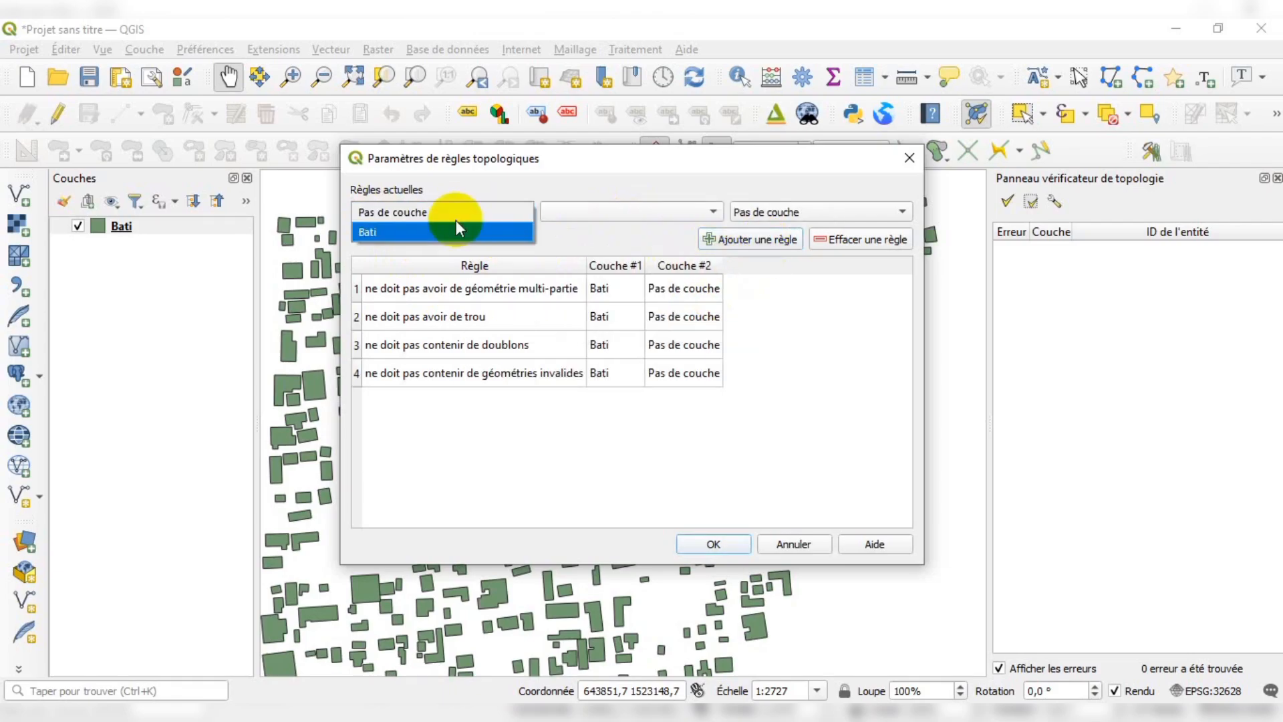
pyautogui.click(435, 232)
pyautogui.click(644, 216)
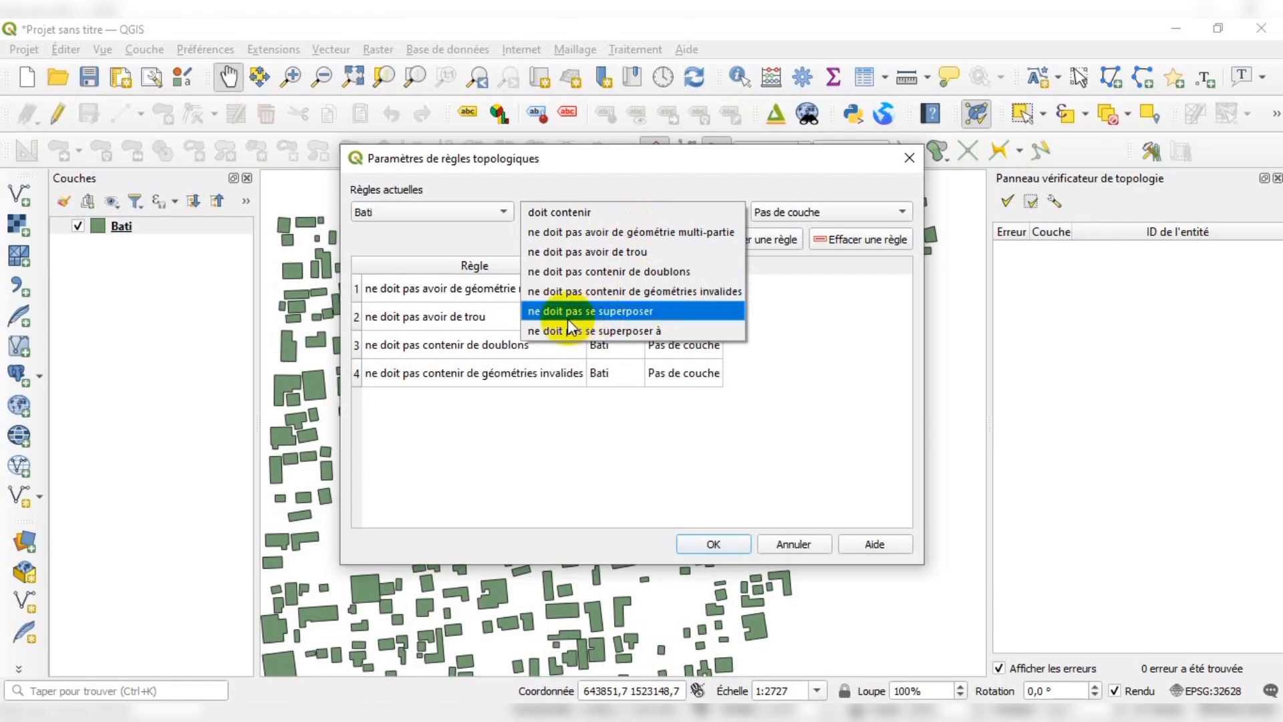
pyautogui.click(639, 312)
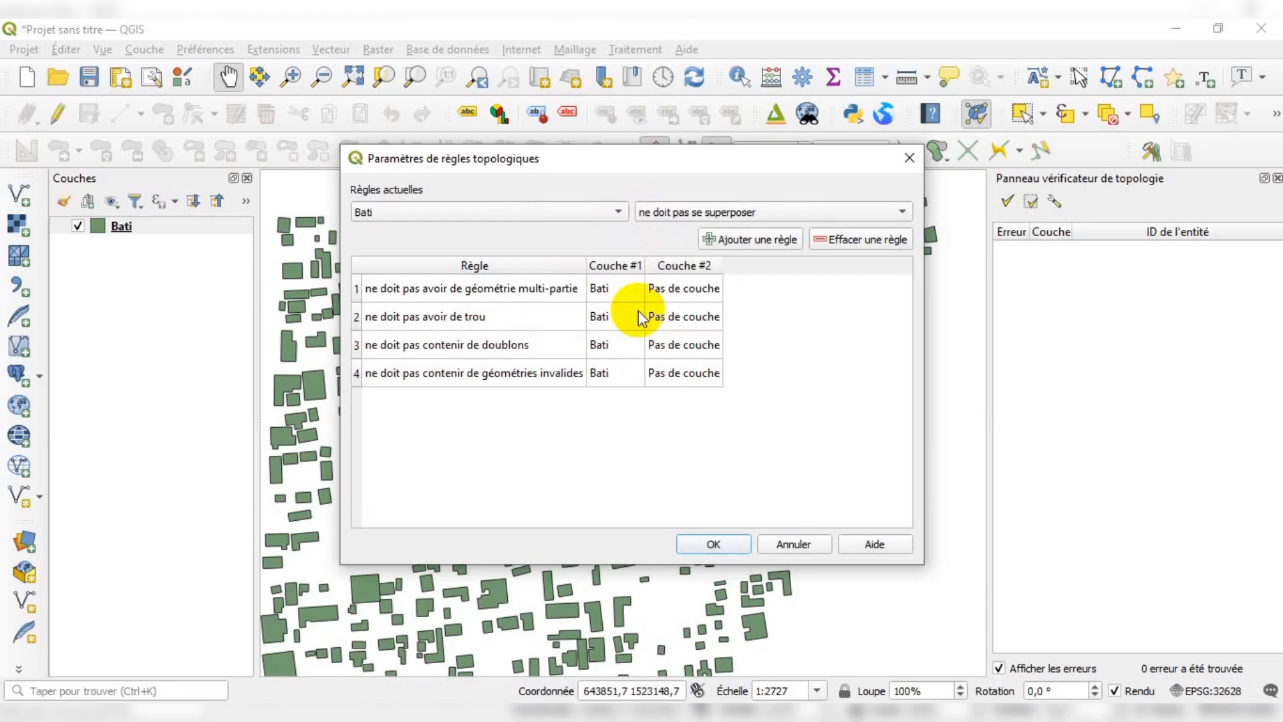
pyautogui.click(734, 240)
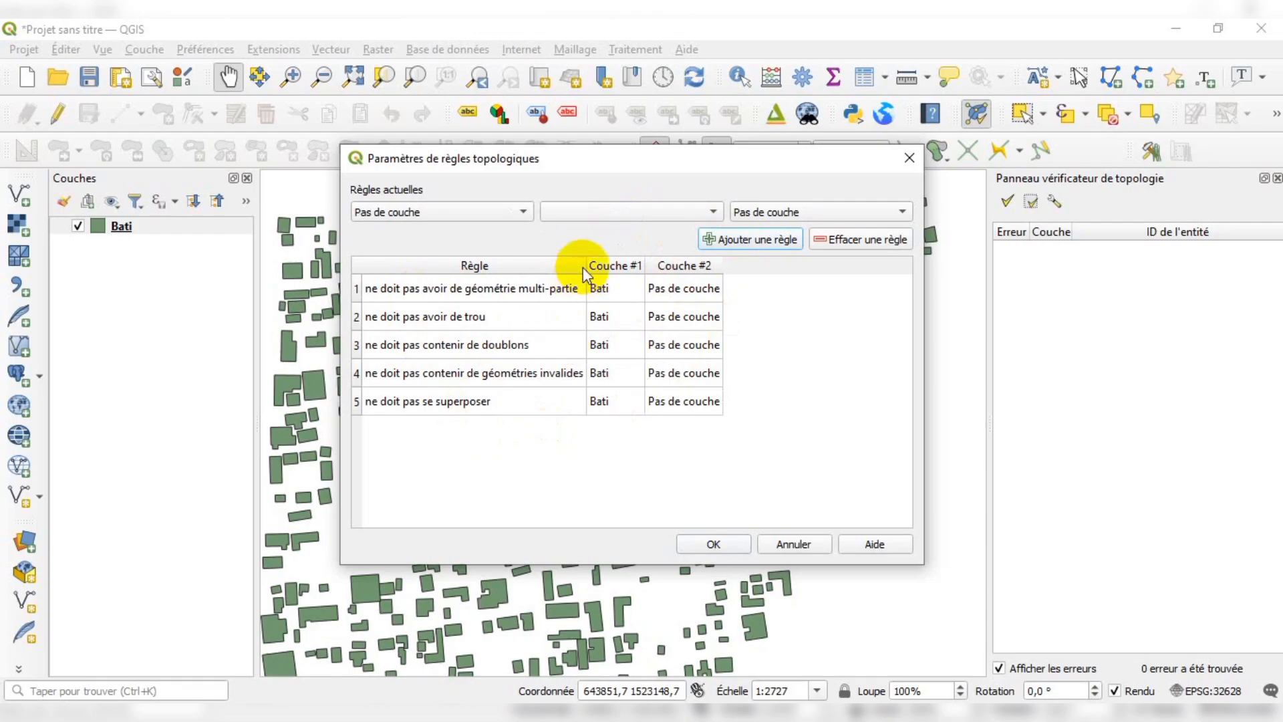
# Widen the Règle column and delete the rule "ne doit pas se superposer" from the current rules.
pyautogui.moveTo(586, 265); pyautogui.dragTo(636, 266)
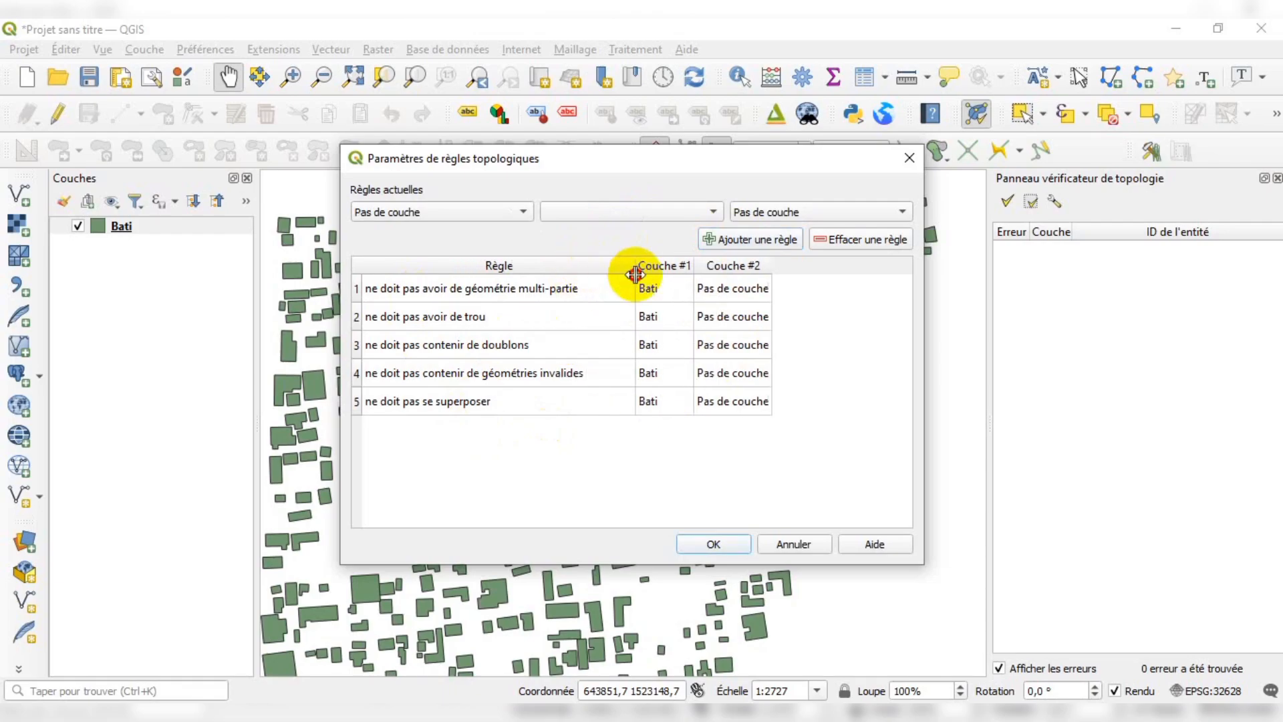
pyautogui.click(357, 403)
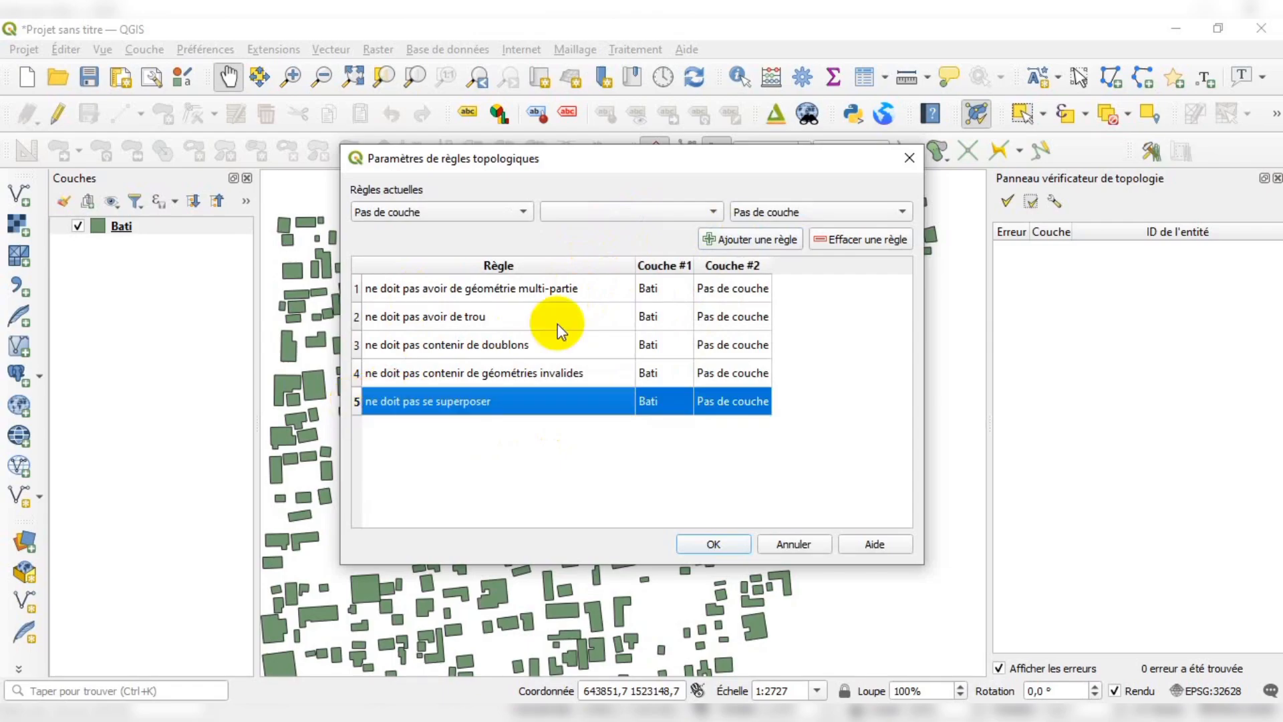
pyautogui.click(857, 242)
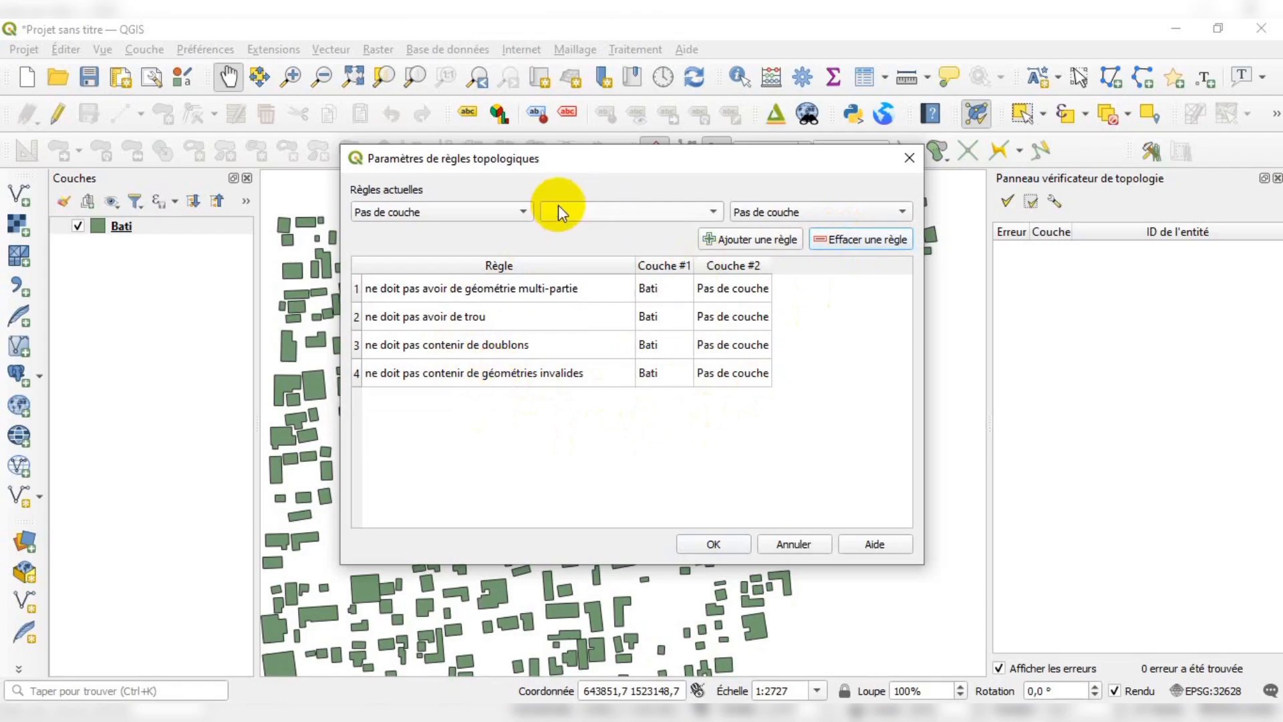
# Add the rule "ne doit pas se superposer" for the Bati layer again and confirm the topology rule settings.
pyautogui.click(522, 211)
pyautogui.click(452, 231)
pyautogui.click(605, 211)
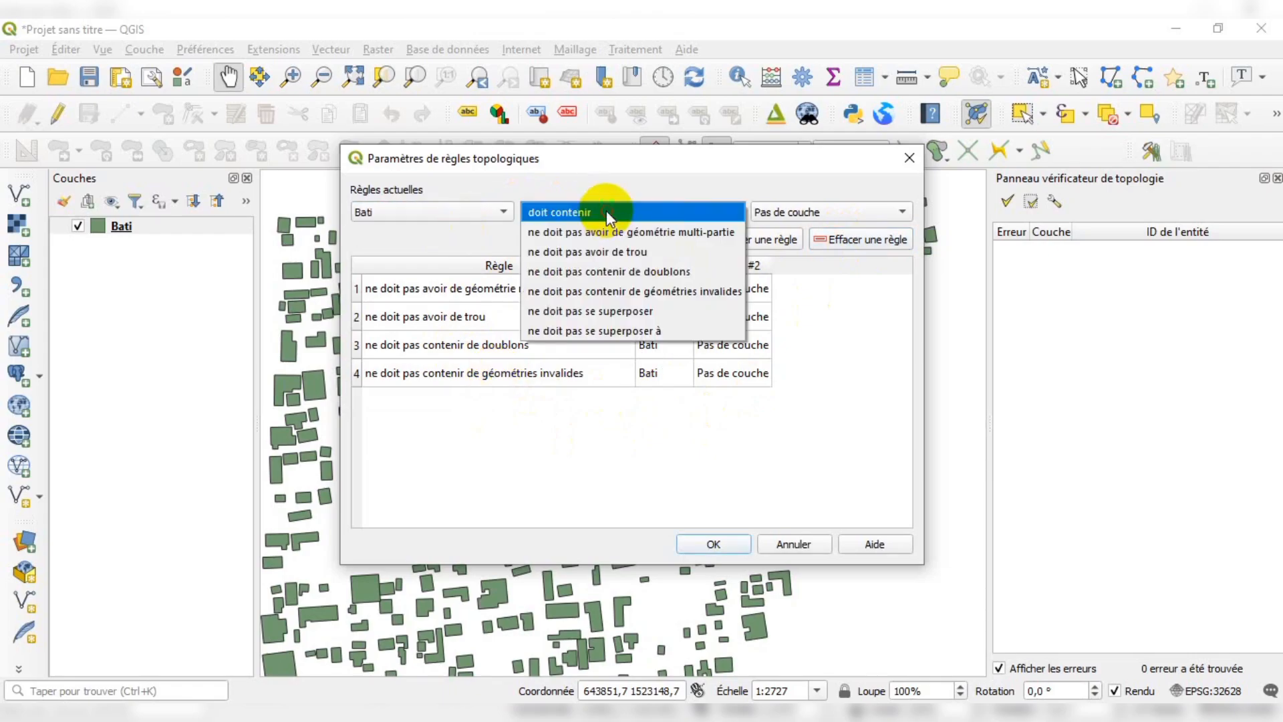
pyautogui.click(639, 310)
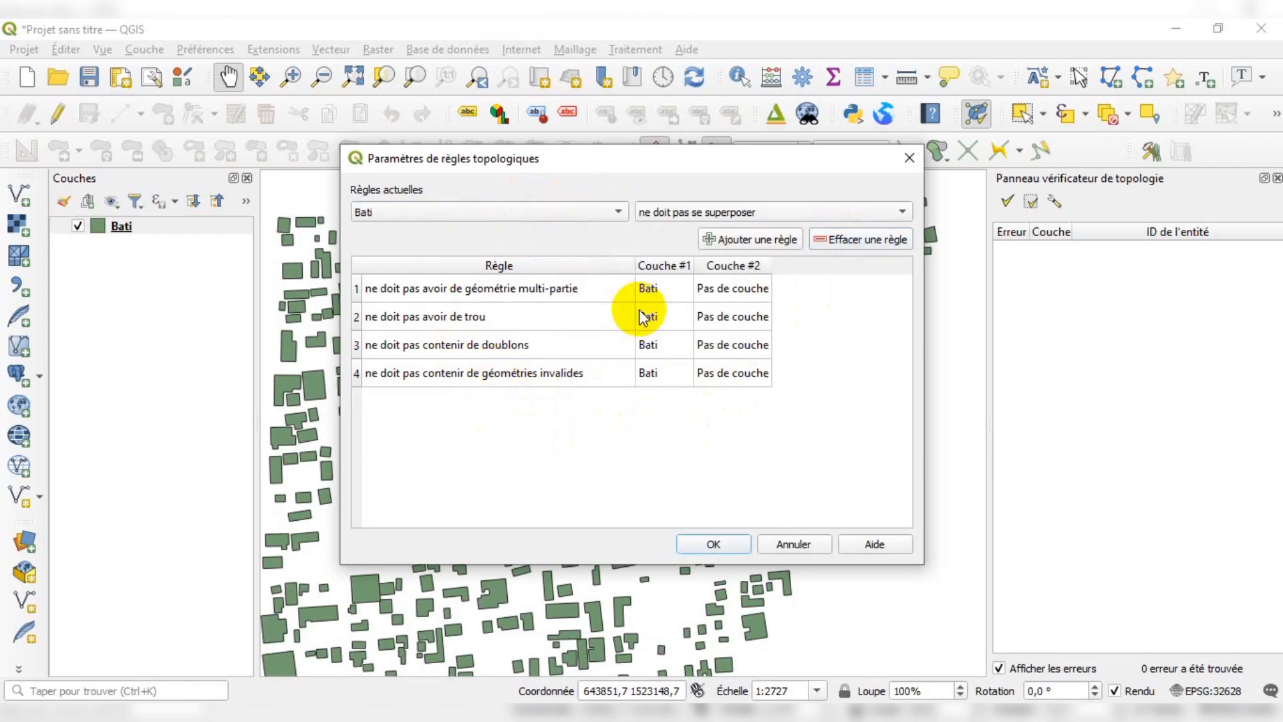
pyautogui.click(752, 240)
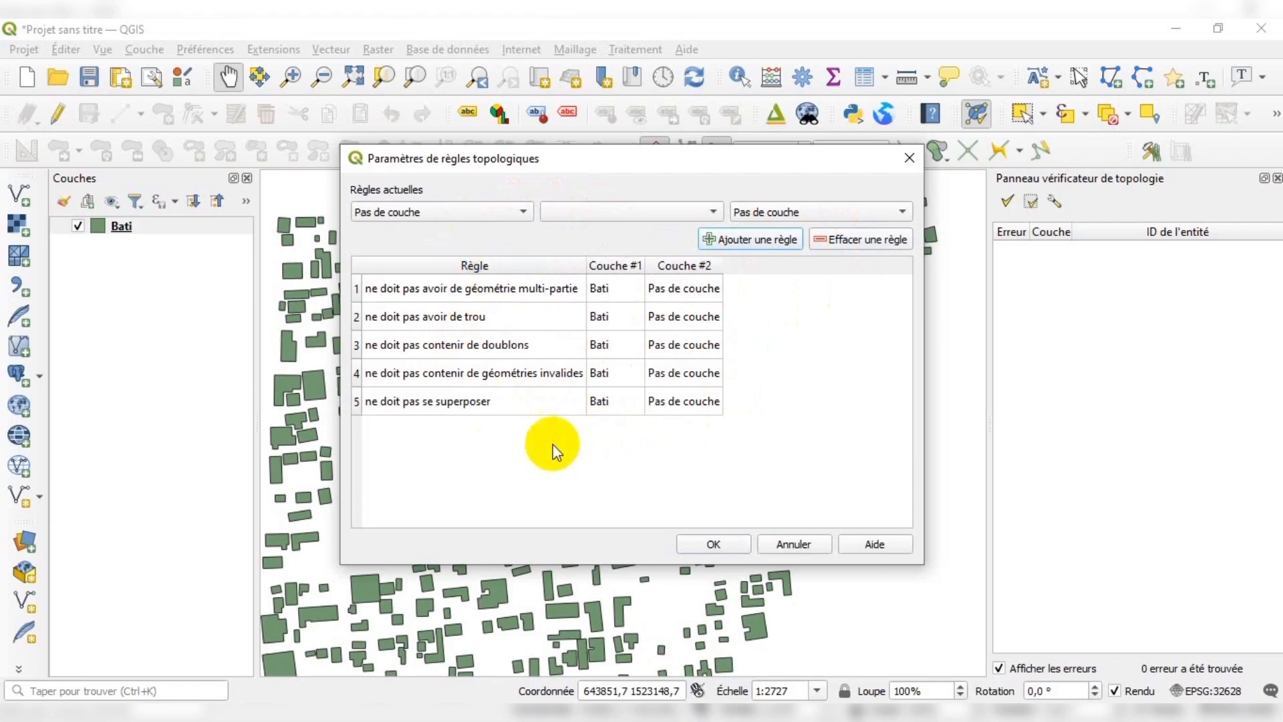
pyautogui.click(713, 544)
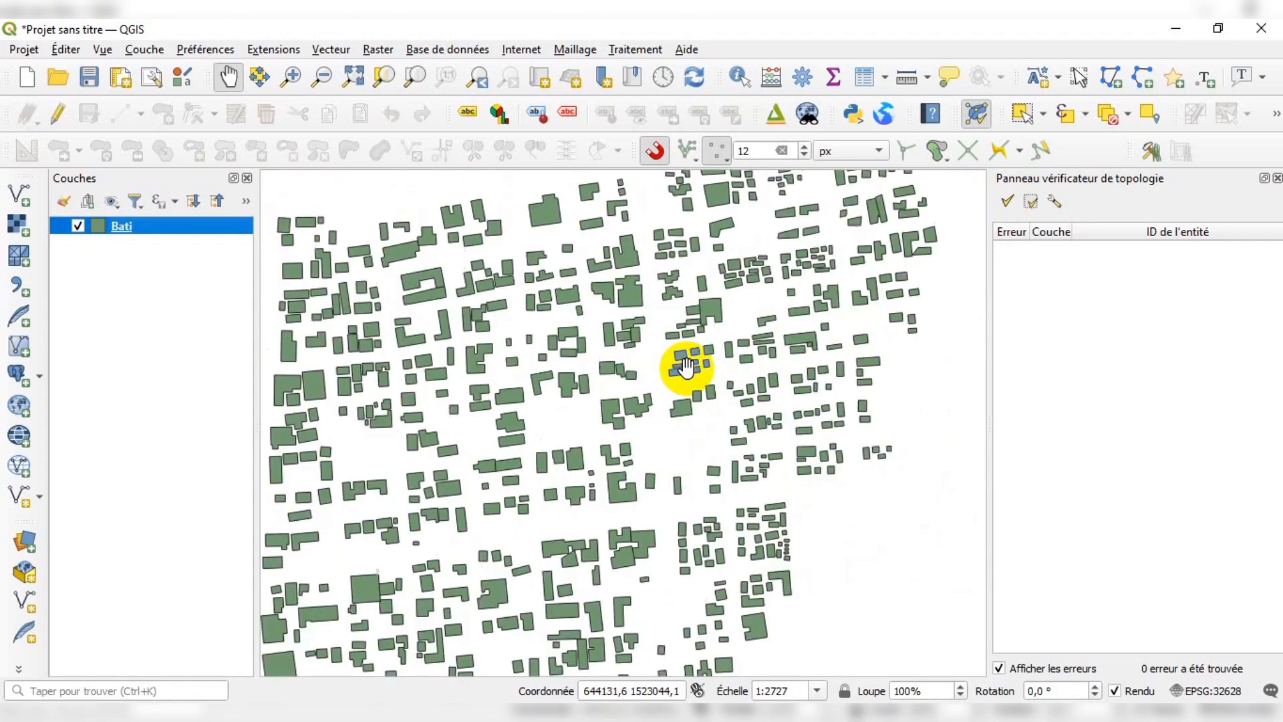
# Validate the entire Bati layer against the topology rules.
pyautogui.scroll(-3, 686, 366)
pyautogui.scroll(2, 686, 366)
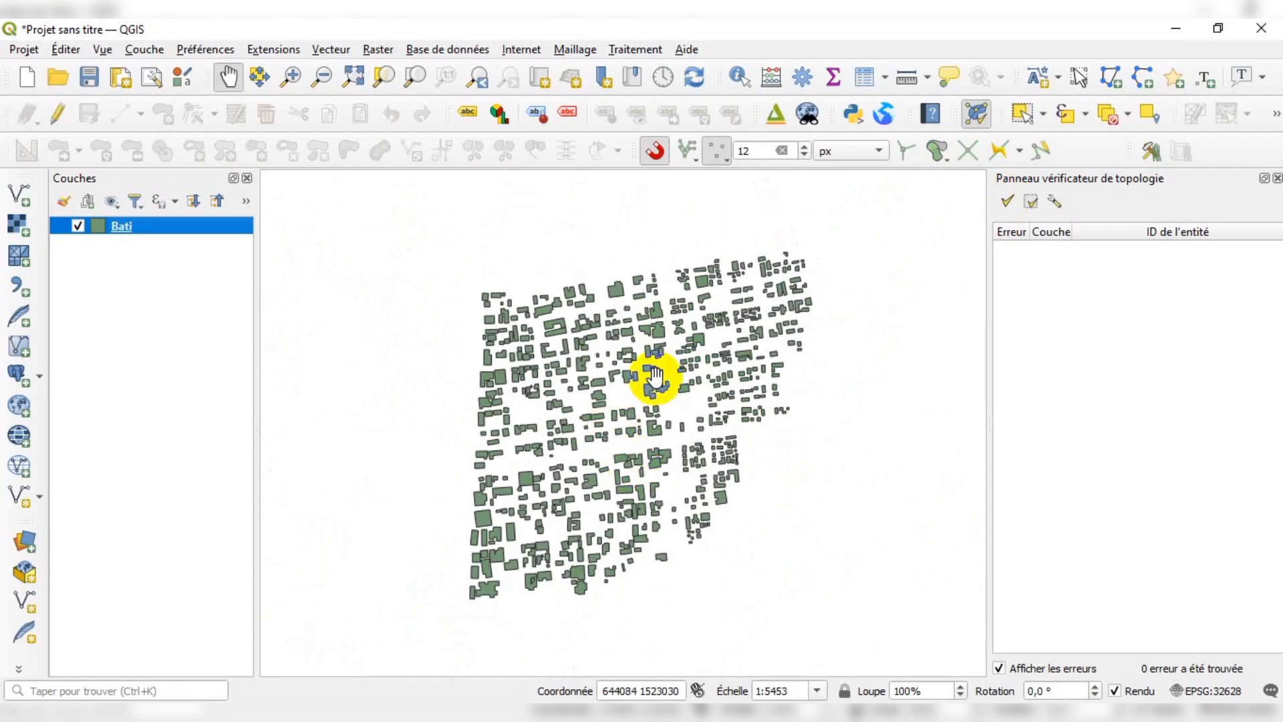
pyautogui.scroll(1, 654, 376)
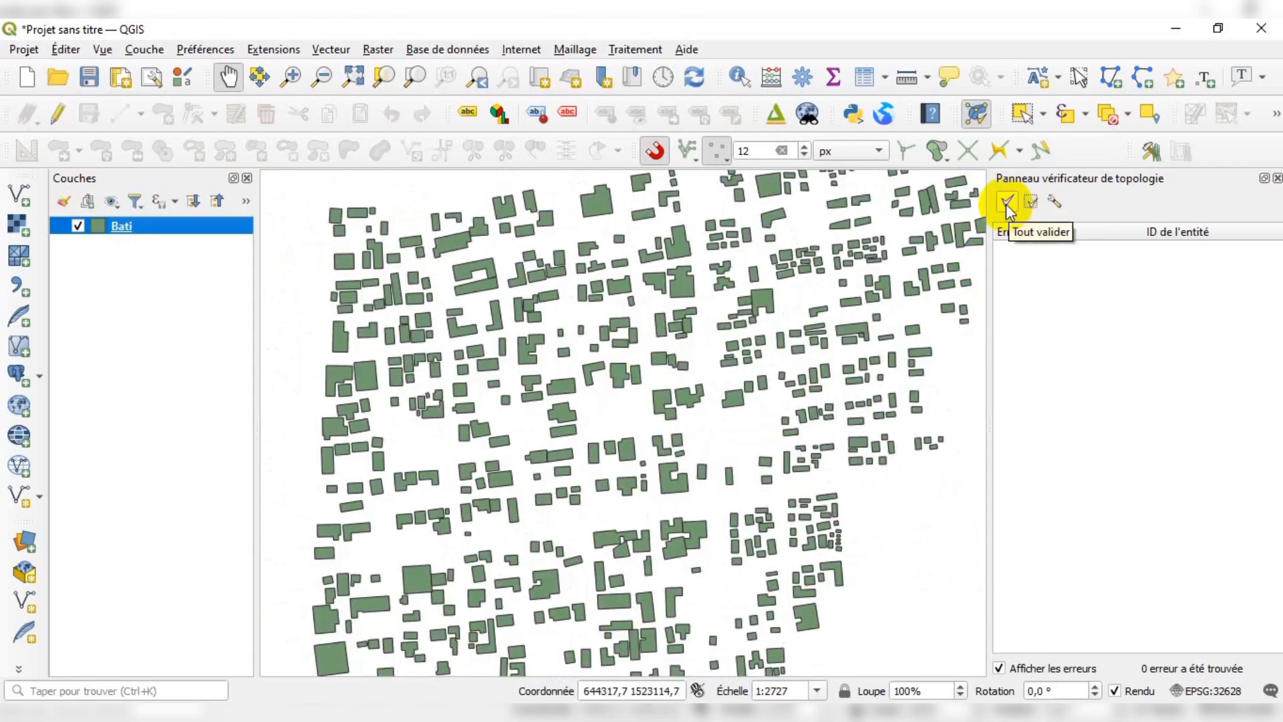
pyautogui.click(1007, 203)
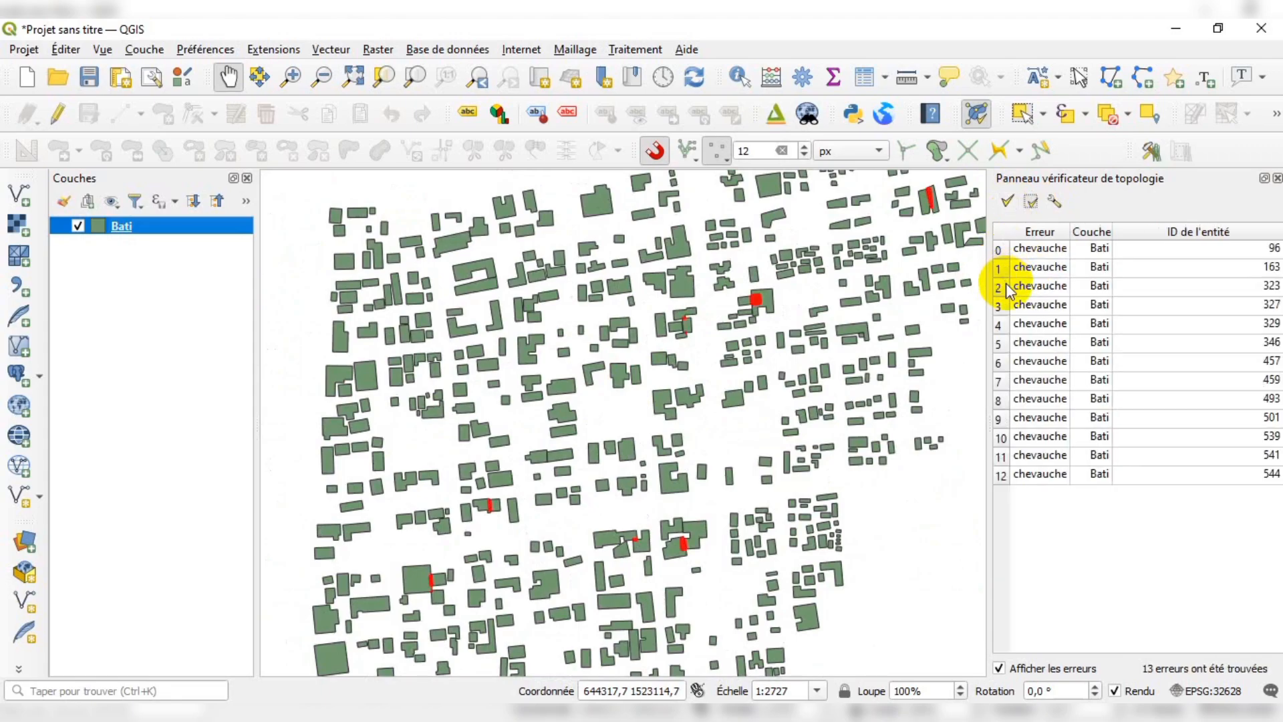
# Examine where the topology errors lie on the map and inspect closely the overlap between the two elongated buildings in the northeast.
pyautogui.scroll(-2, 665, 403)
pyautogui.scroll(2, 666, 404)
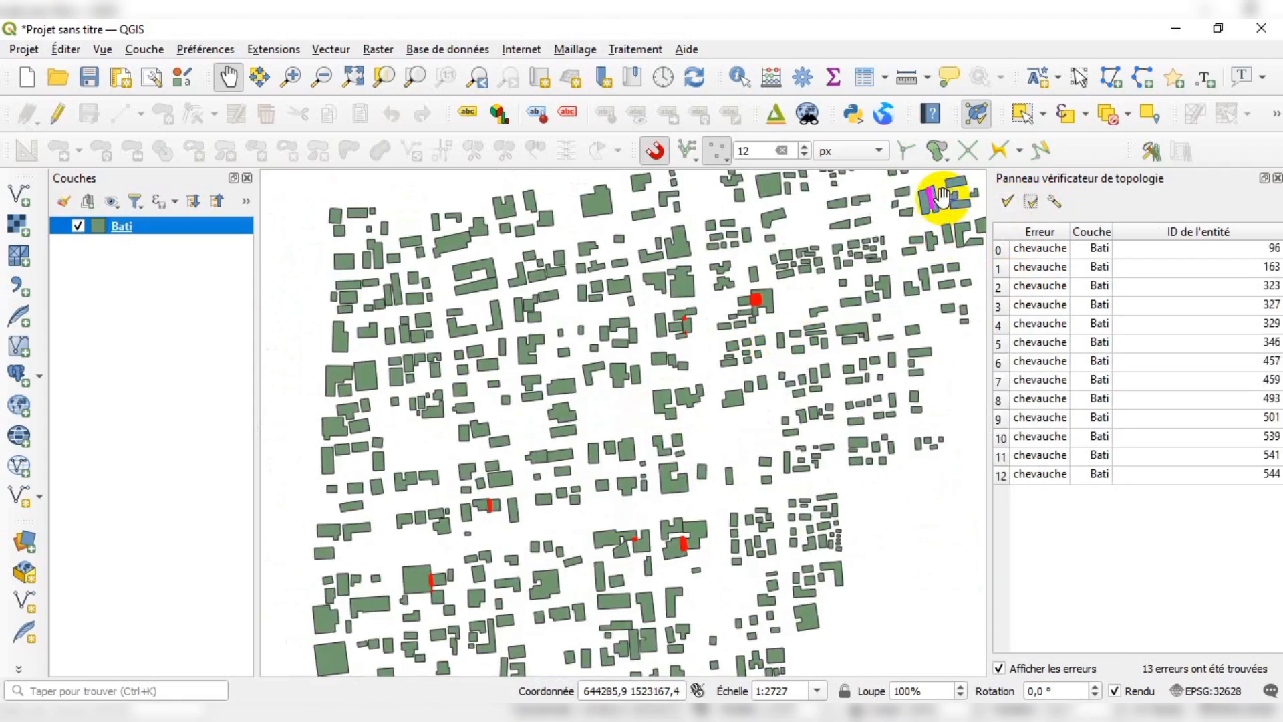
pyautogui.scroll(-1, 769, 285)
pyautogui.scroll(1, 847, 242)
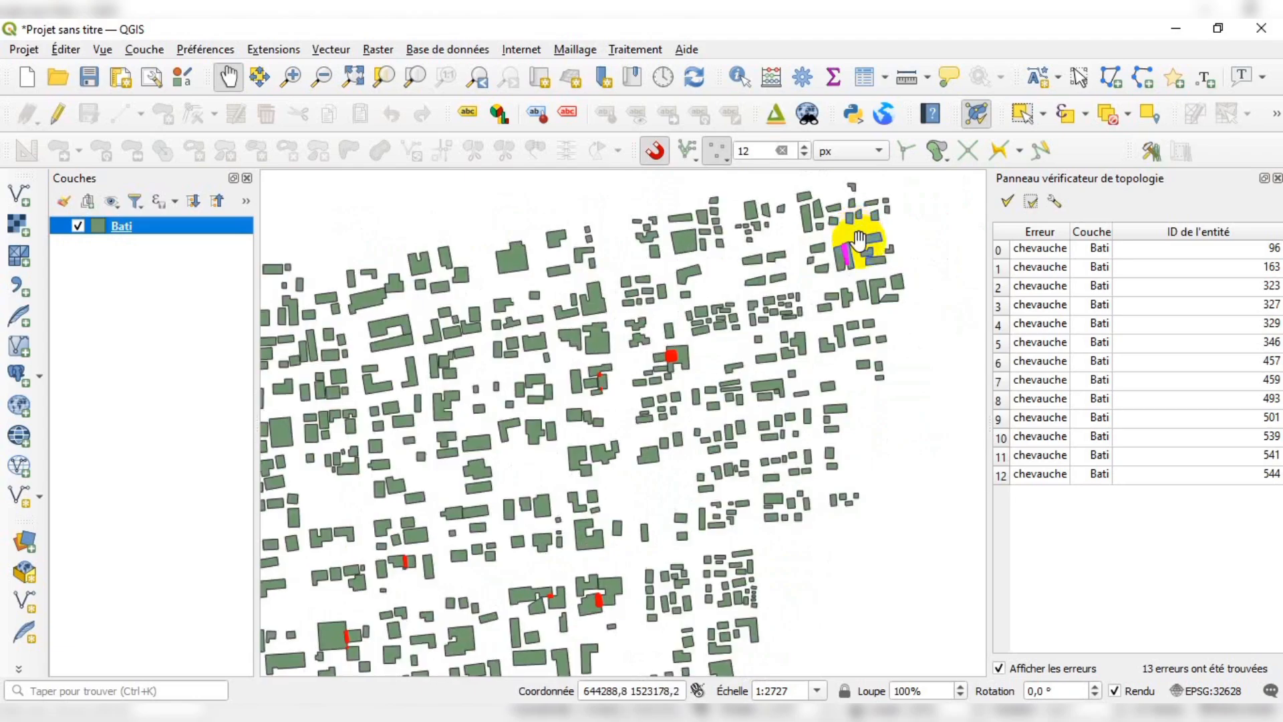
pyautogui.scroll(1, 856, 246)
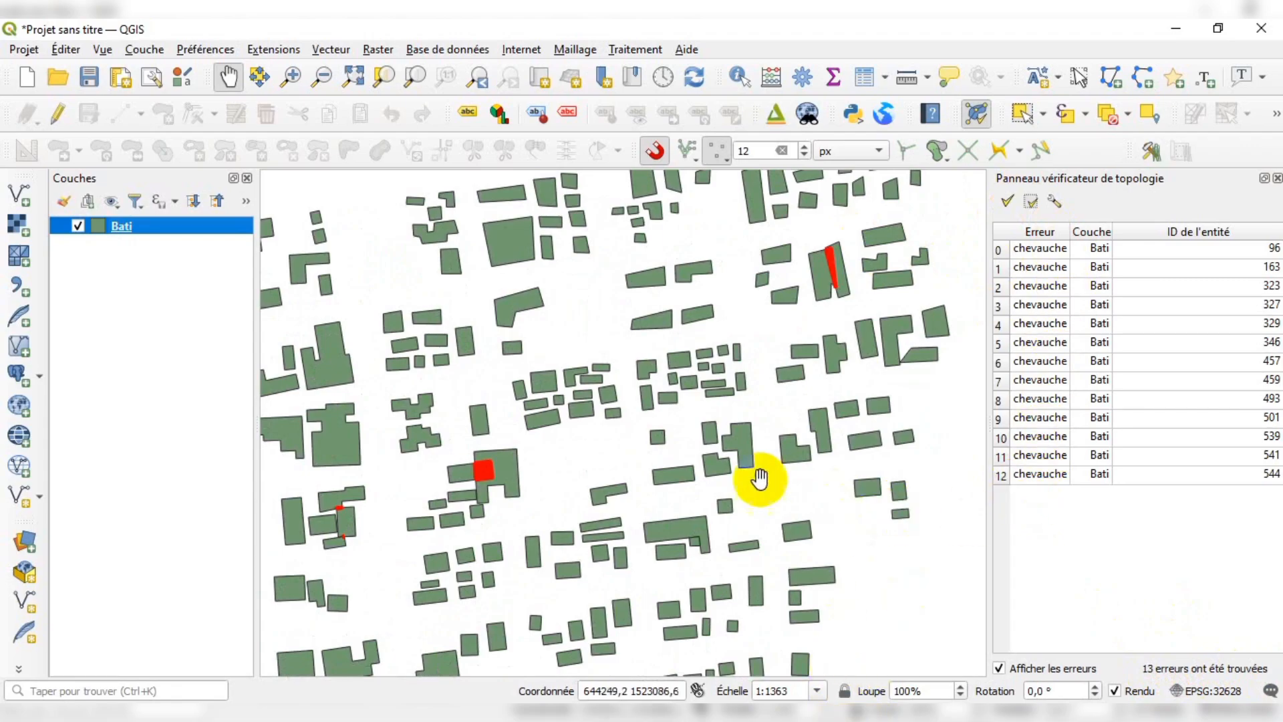
pyautogui.scroll(-2, 739, 444)
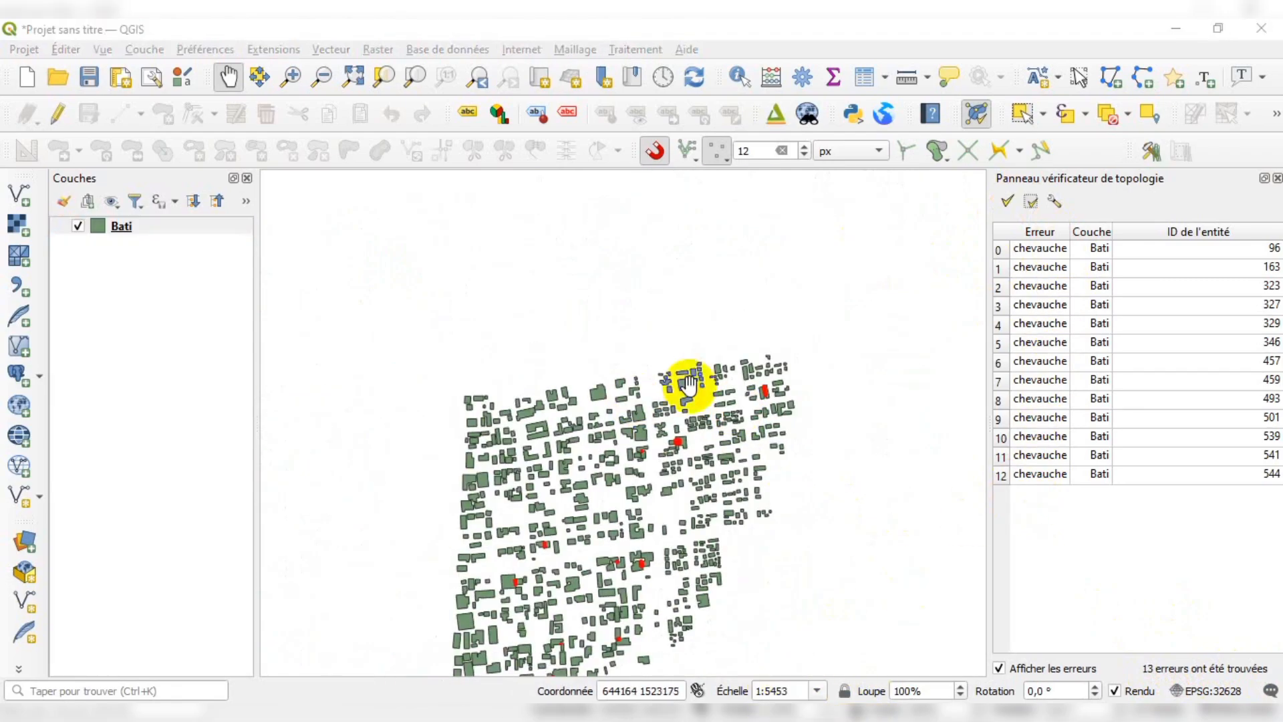
pyautogui.scroll(2, 688, 381)
pyautogui.moveTo(800, 459); pyautogui.dragTo(713, 372)
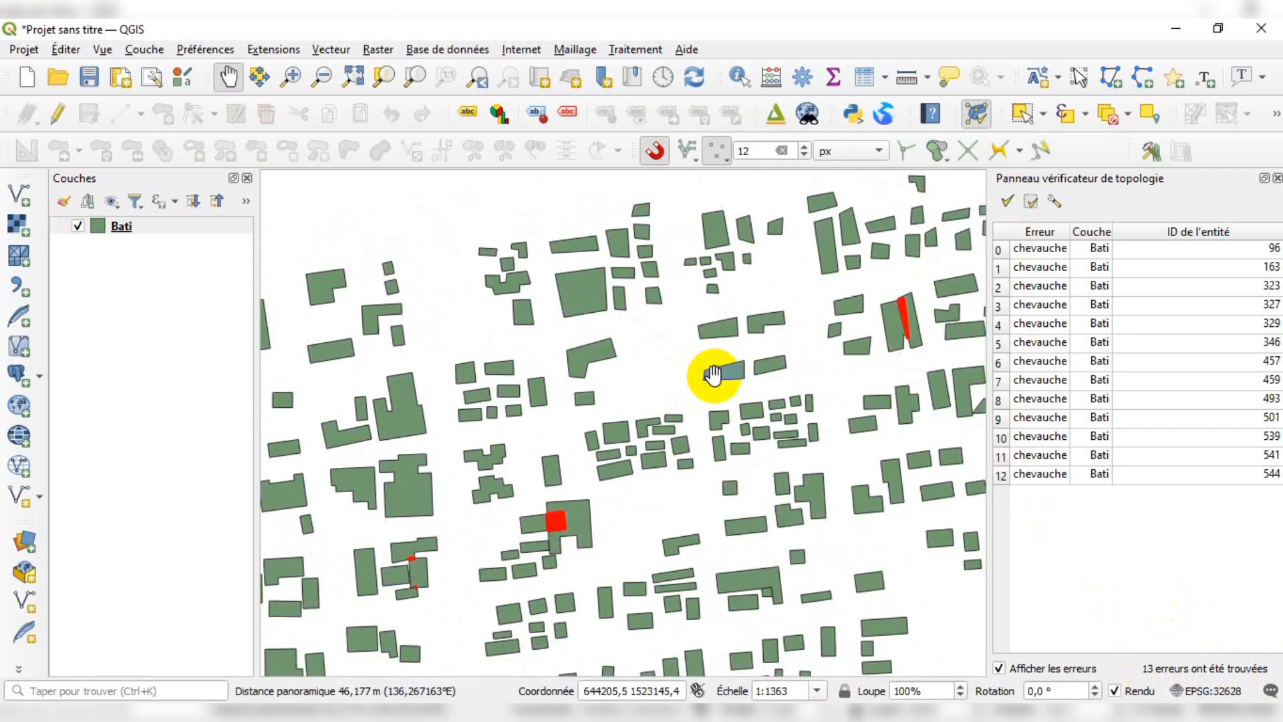
pyautogui.scroll(-1, 675, 338)
pyautogui.scroll(4, 799, 311)
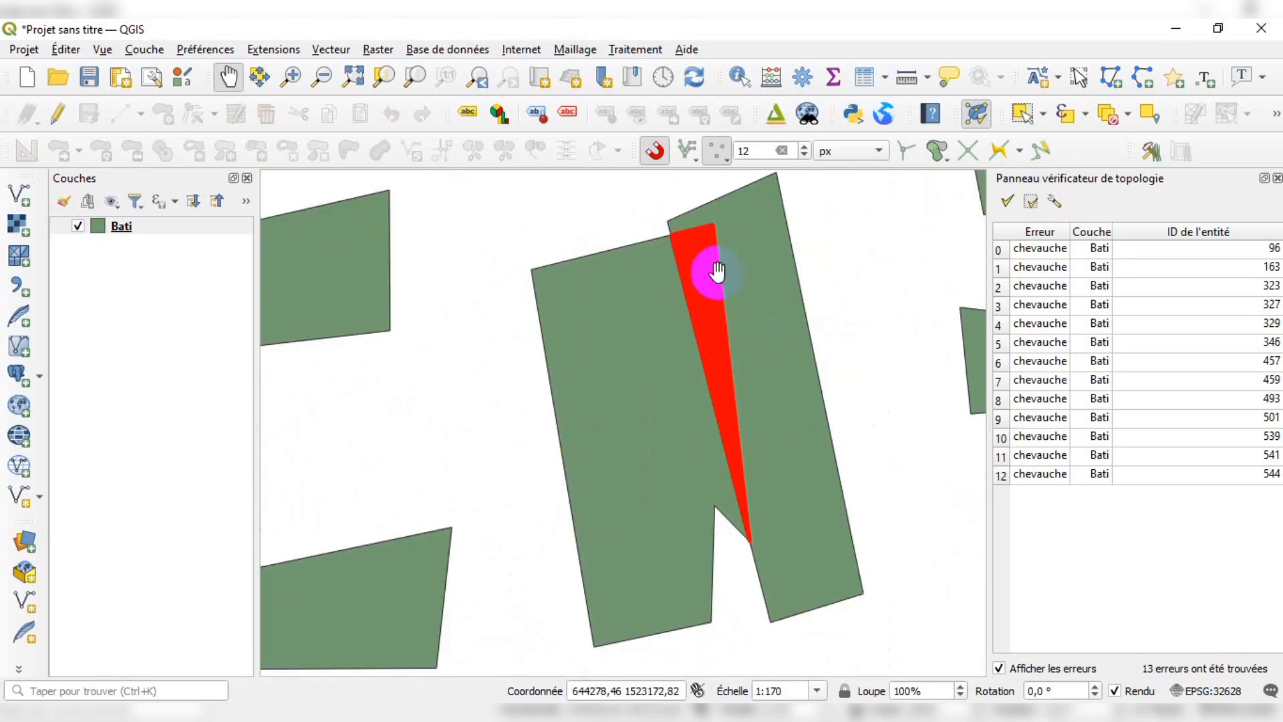
pyautogui.scroll(1, 702, 241)
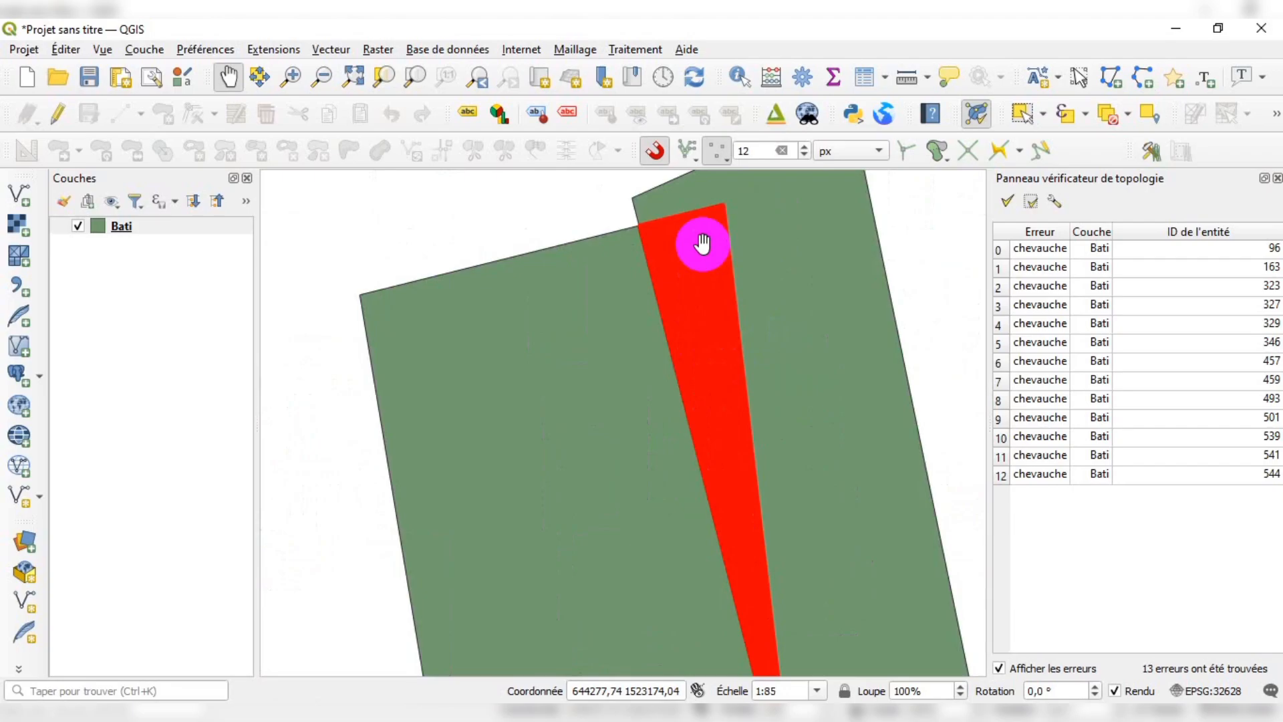
# Inspect further flagged overlaps closely, at the notched building, the small building cluster west of it and the large square building in the southwest.
pyautogui.scroll(-4, 701, 242)
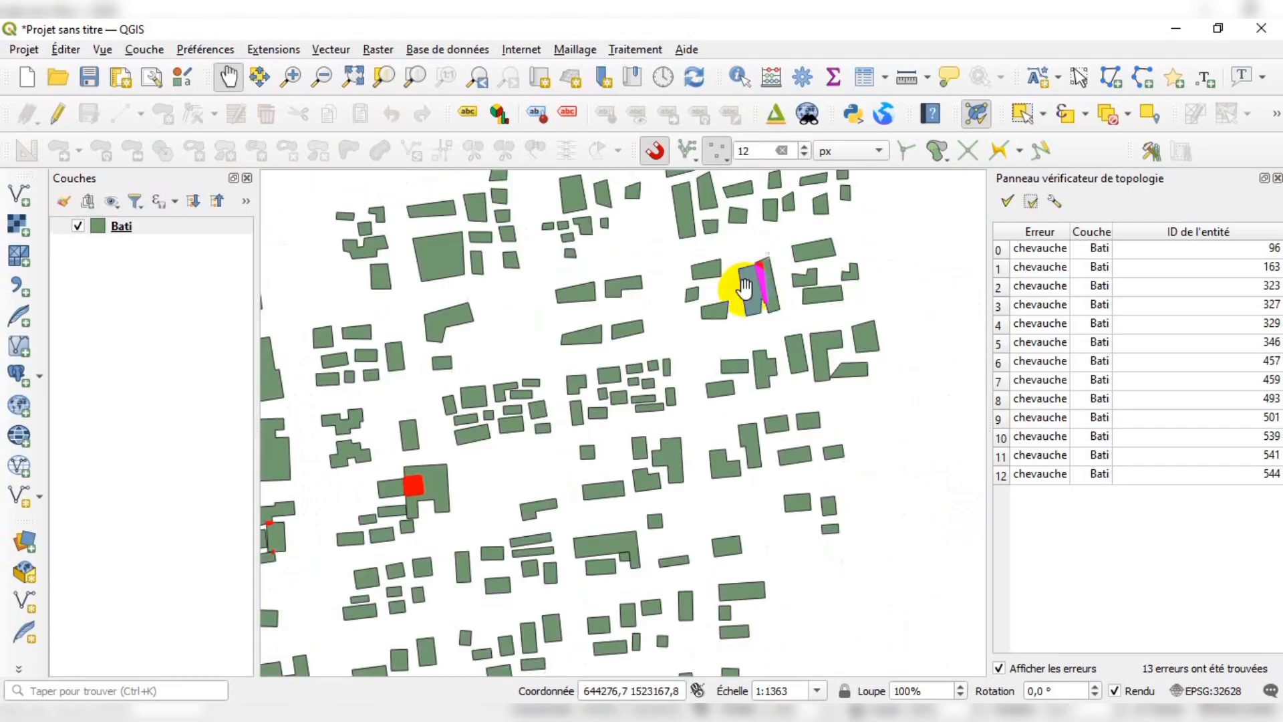
pyautogui.scroll(-1, 745, 288)
pyautogui.scroll(4, 591, 434)
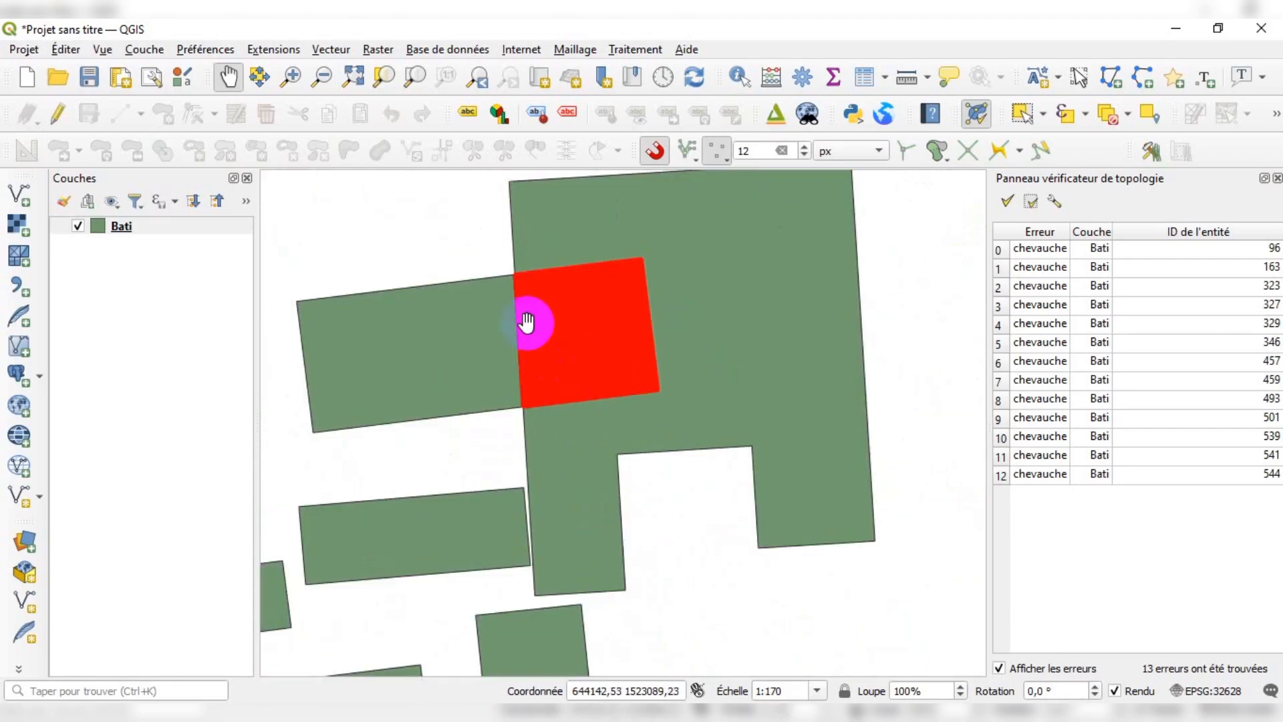
pyautogui.scroll(-3, 668, 327)
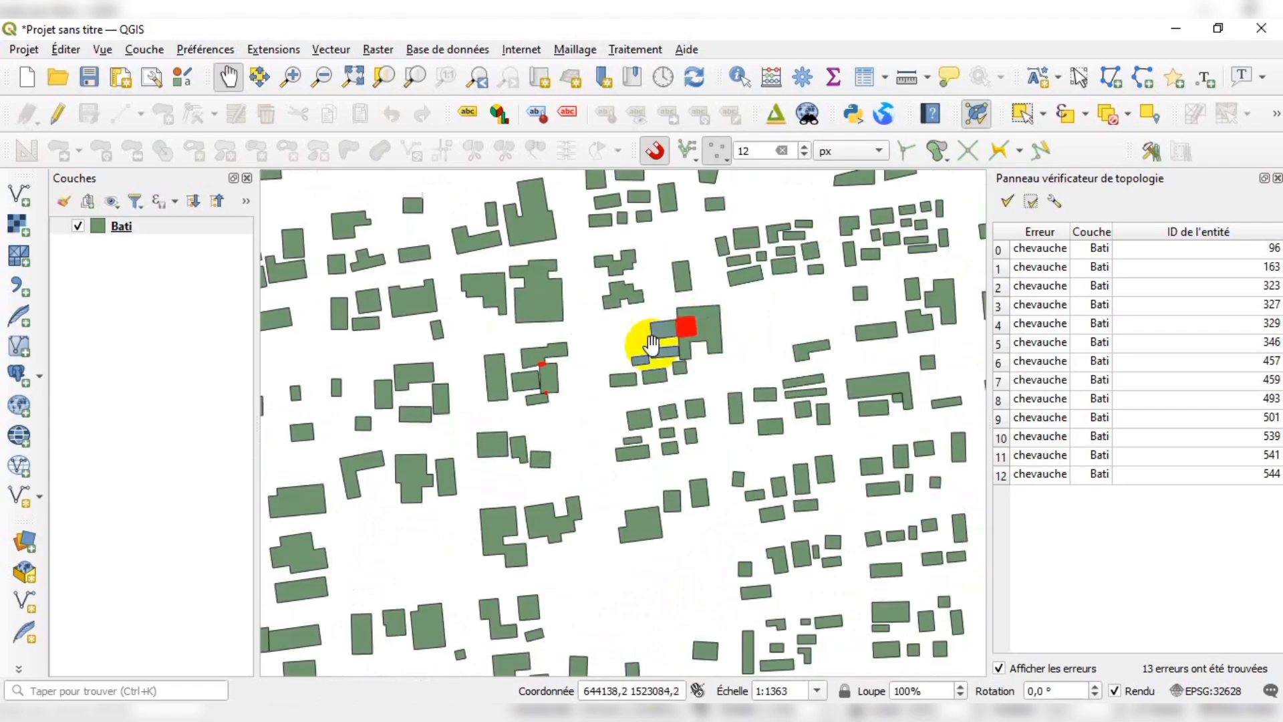
pyautogui.scroll(3, 652, 344)
pyautogui.scroll(2, 532, 563)
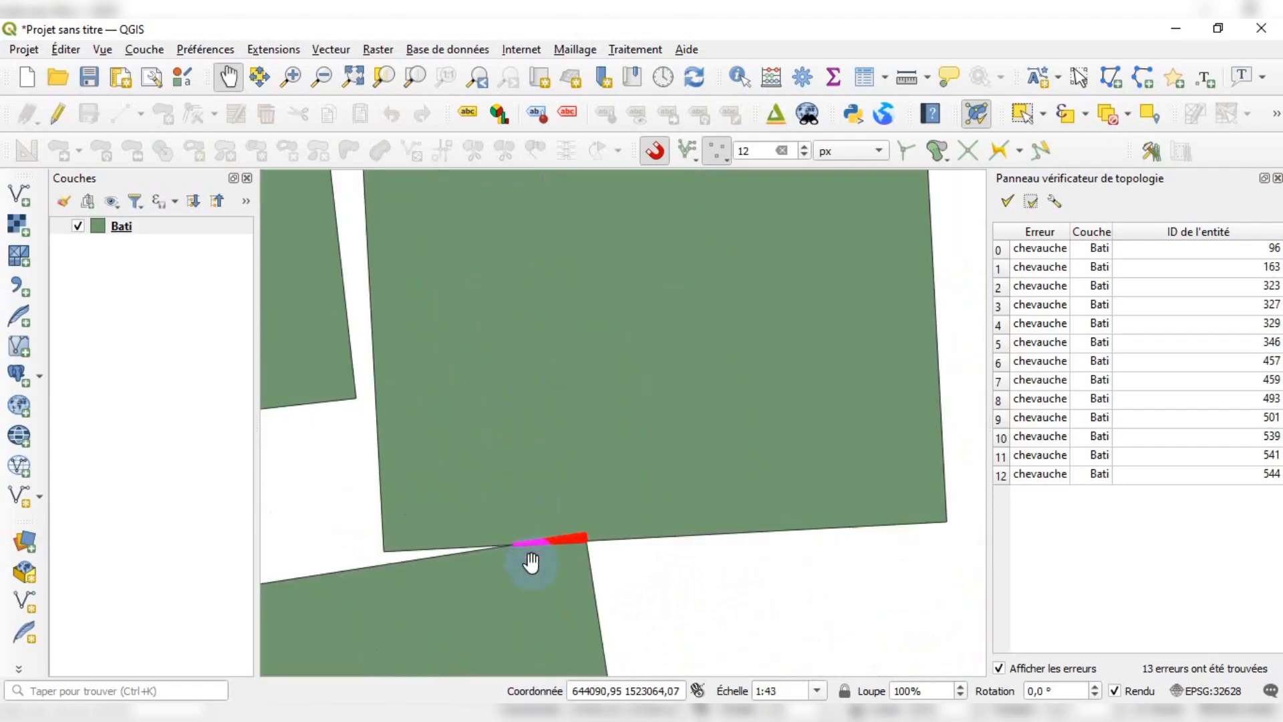
pyautogui.scroll(3, 531, 563)
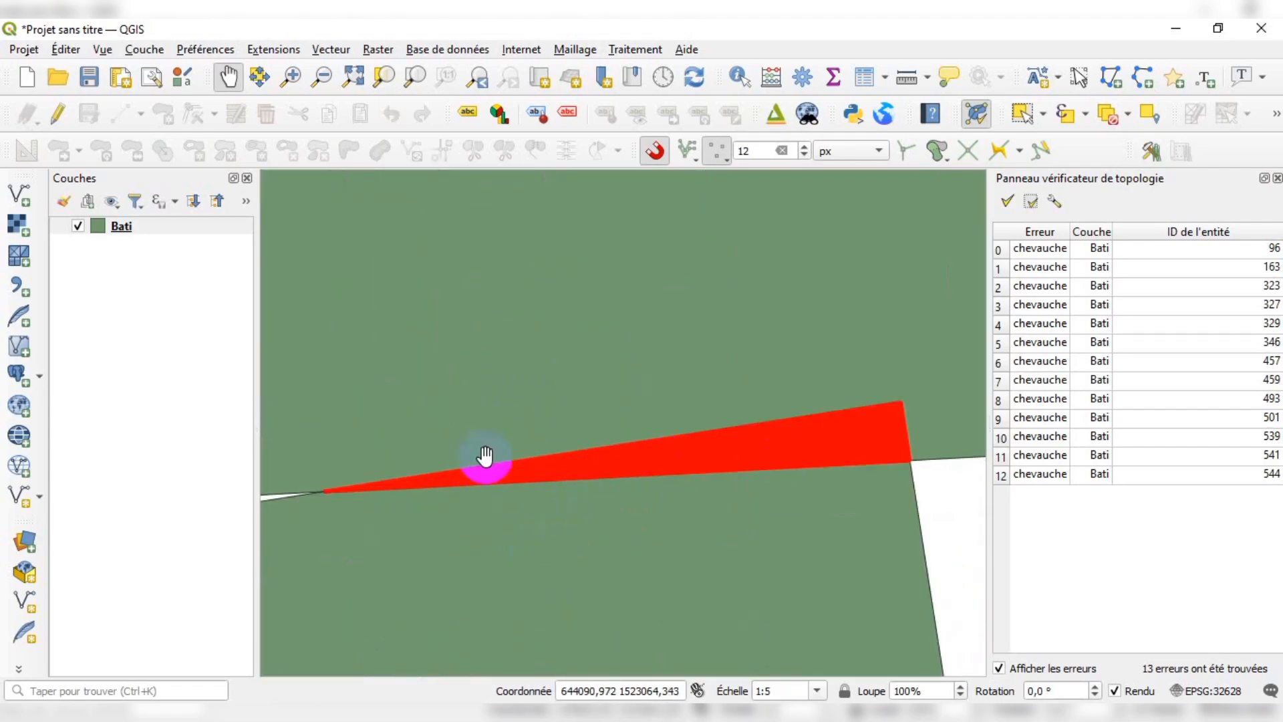
pyautogui.scroll(-10, 731, 429)
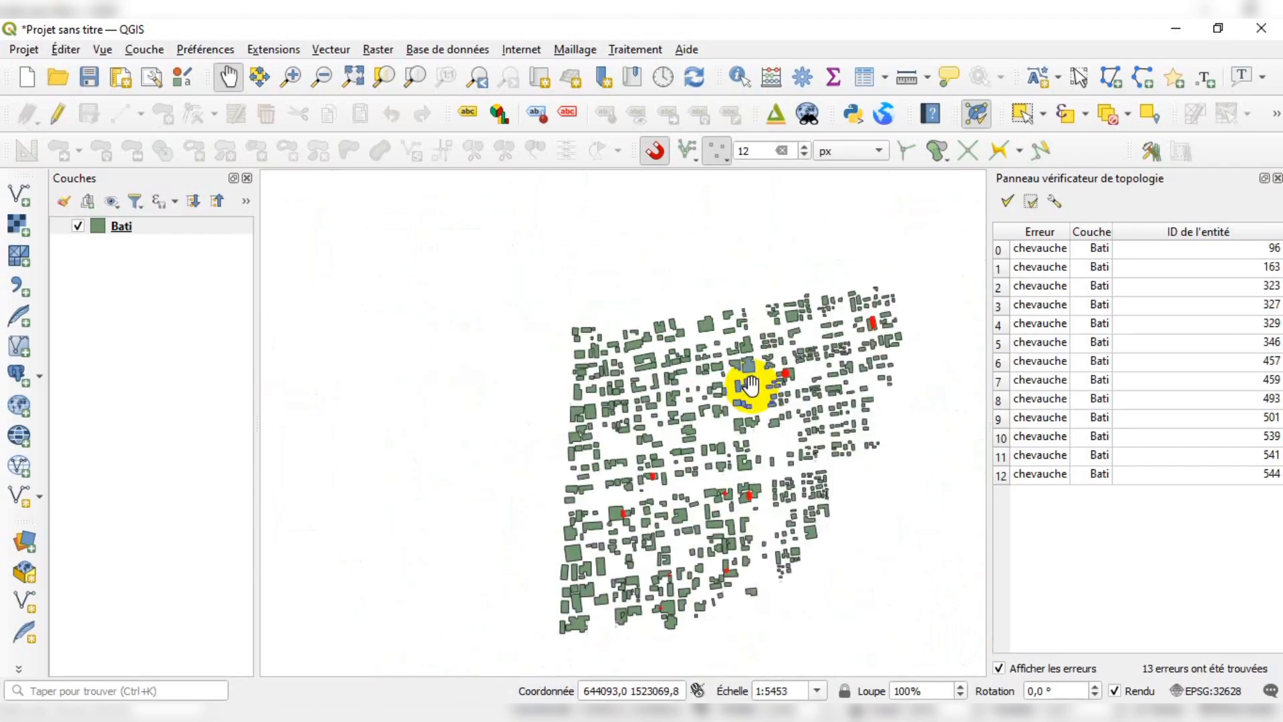
pyautogui.scroll(5, 630, 535)
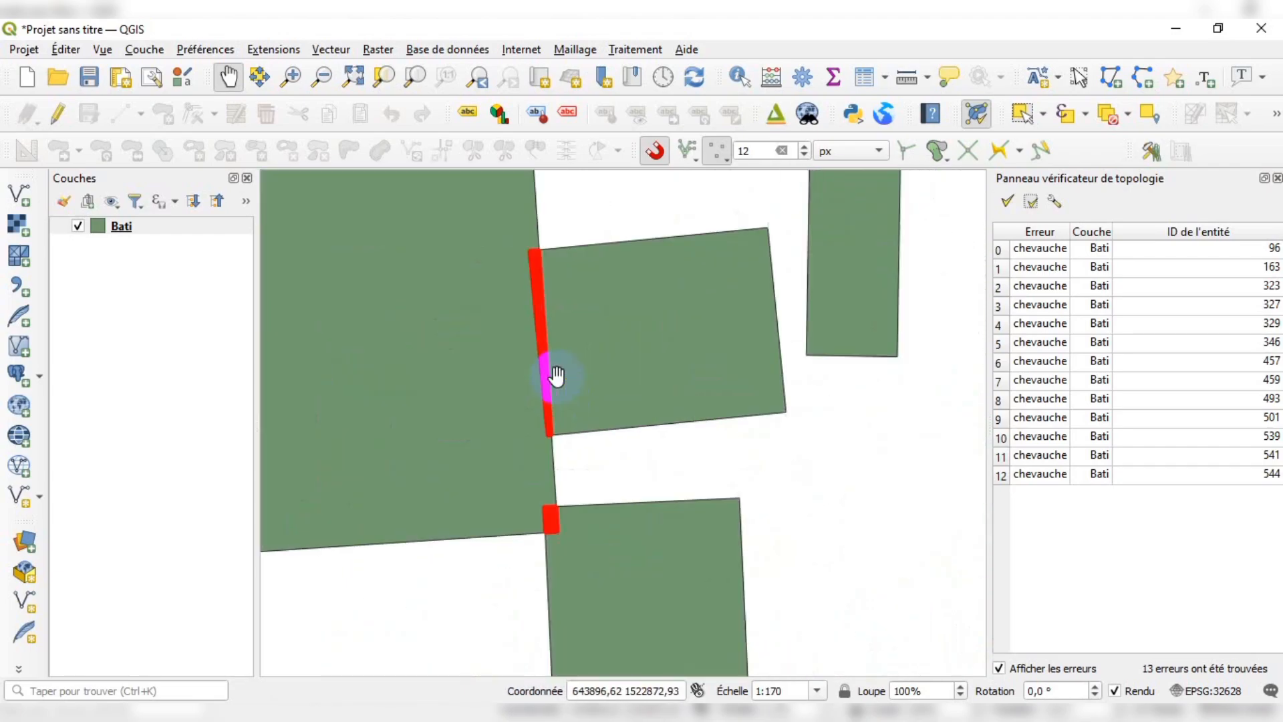
pyautogui.scroll(3, 555, 377)
pyautogui.scroll(-4, 550, 364)
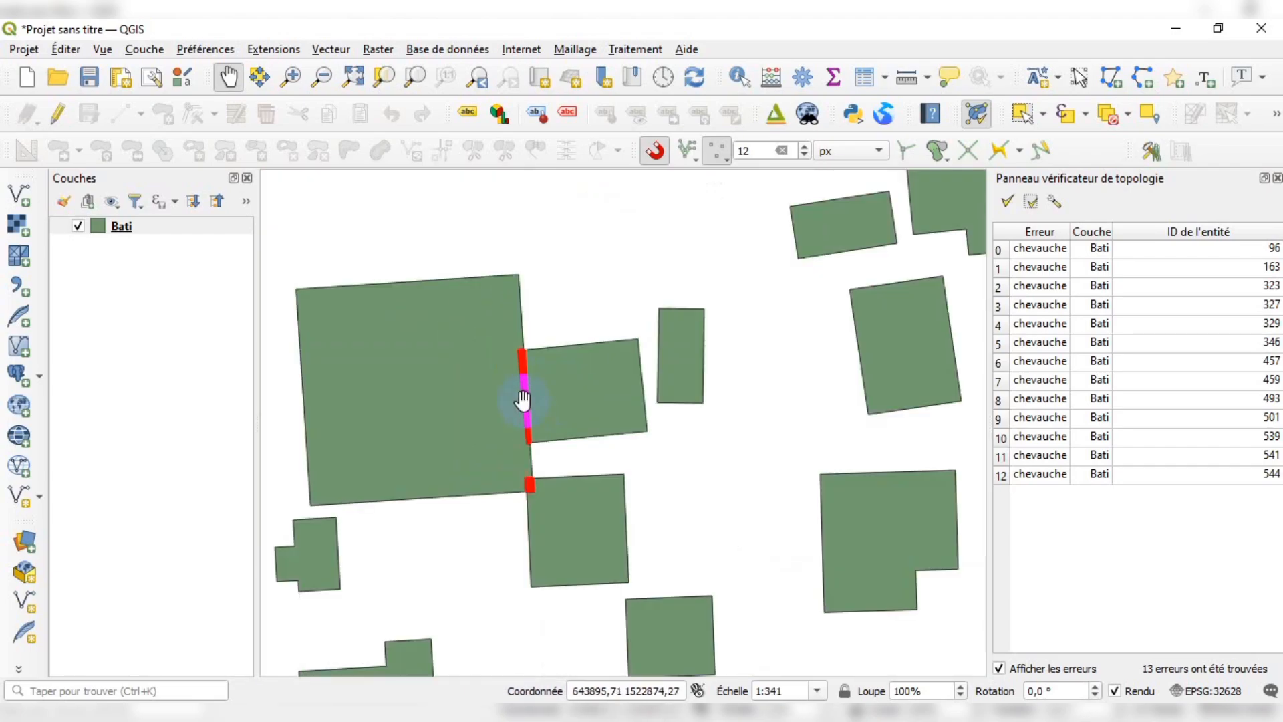
pyautogui.scroll(-4, 522, 400)
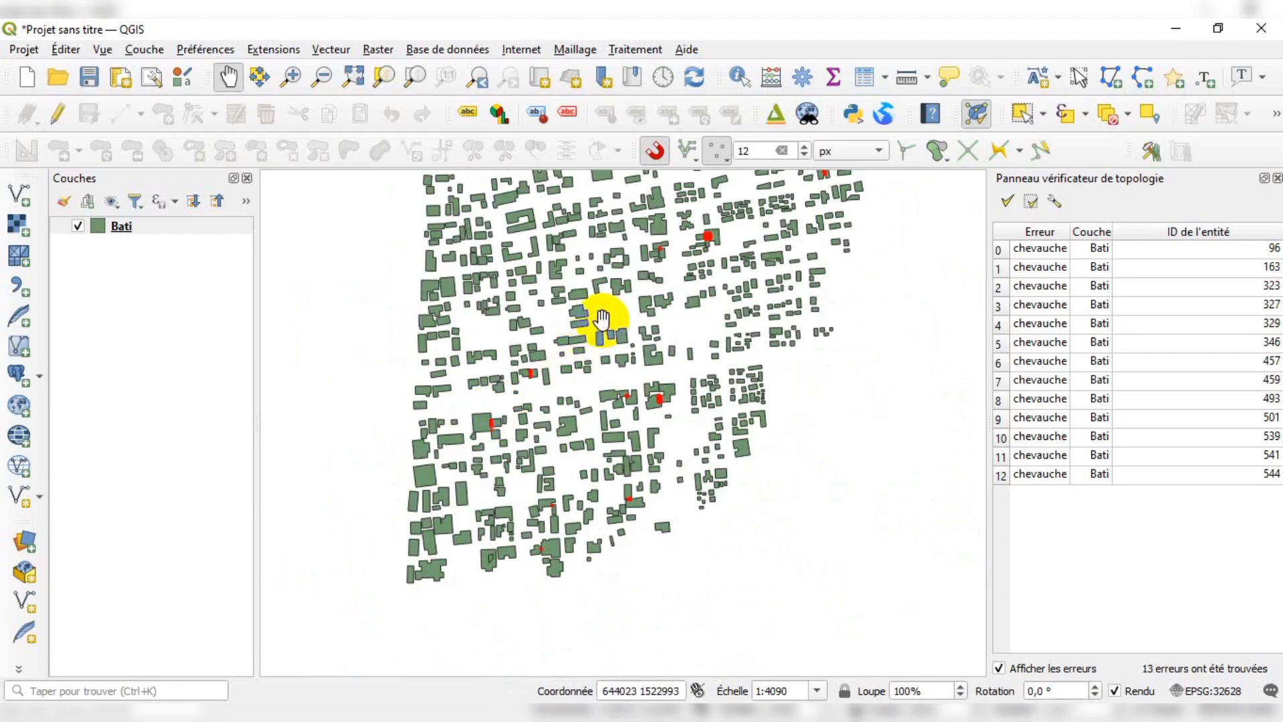
# Turn on editing mode for the Bati layer.
pyautogui.scroll(1, 605, 361)
pyautogui.scroll(-1, 653, 544)
pyautogui.scroll(1, 691, 480)
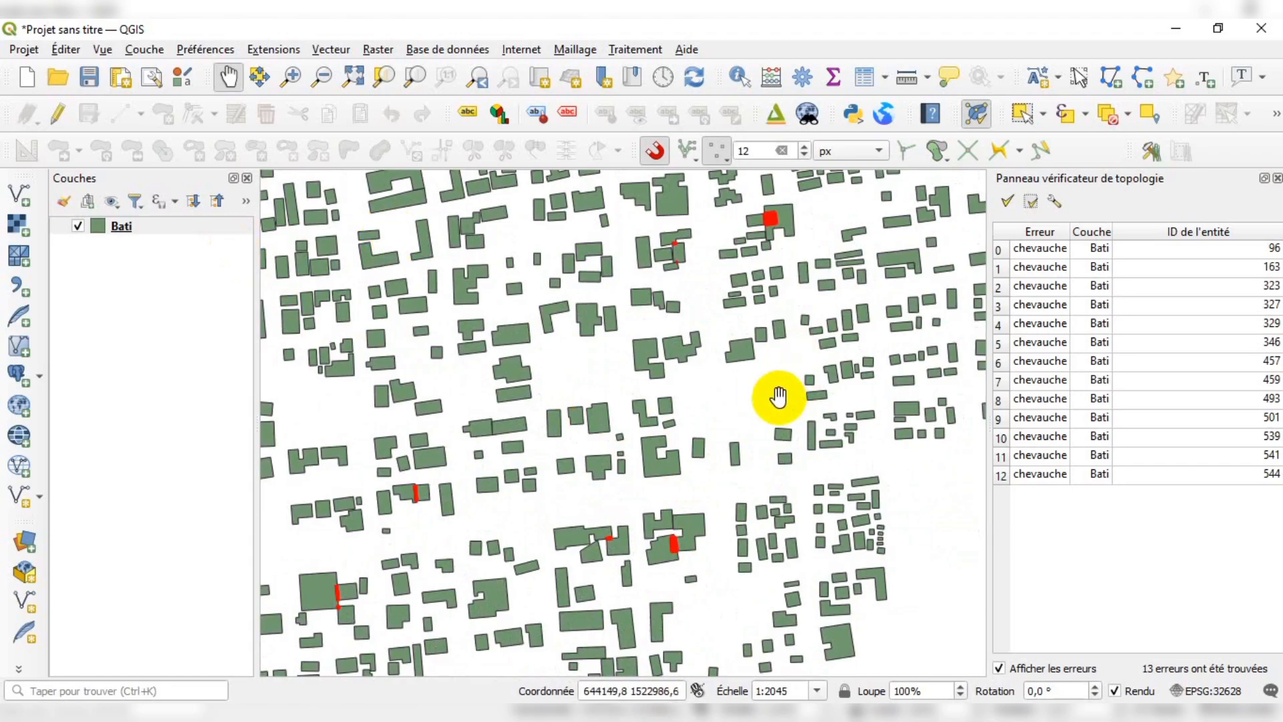
pyautogui.click(55, 114)
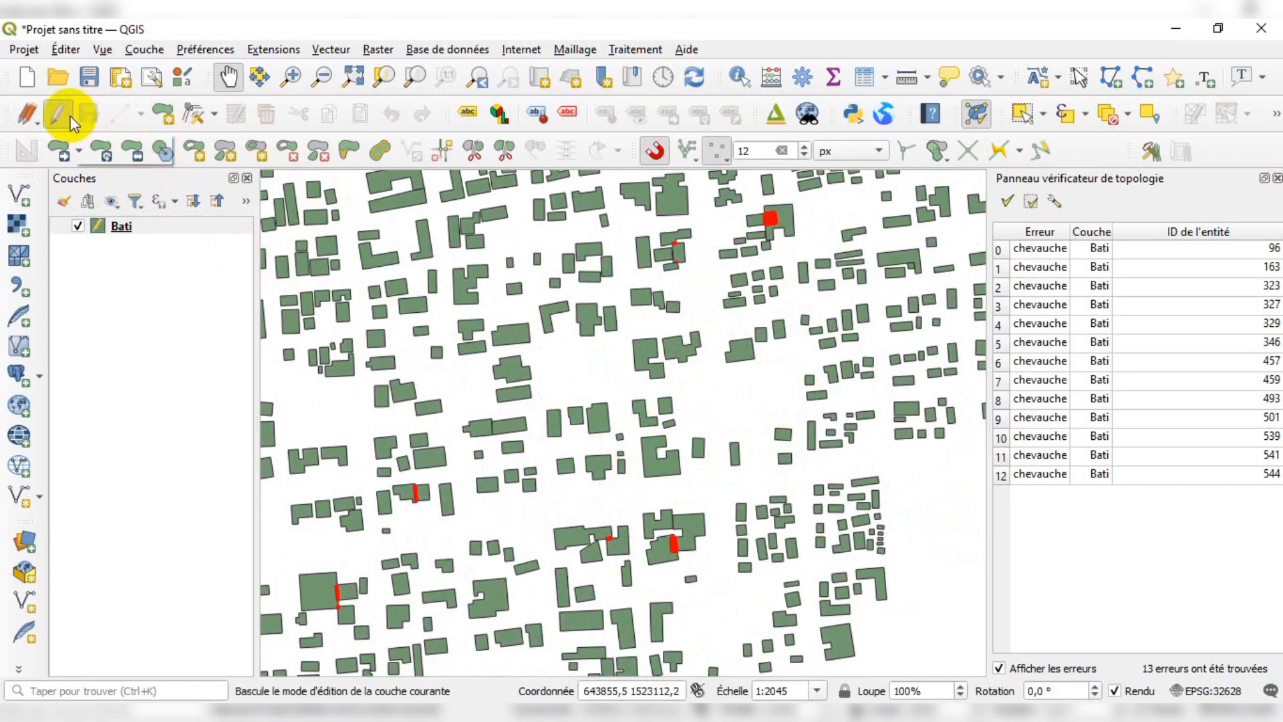
# With the Vertex tool, move the overlapping corner of the western elongated building in the northeast onto the neighbouring building's northwest corner.
pyautogui.scroll(-1, 435, 410)
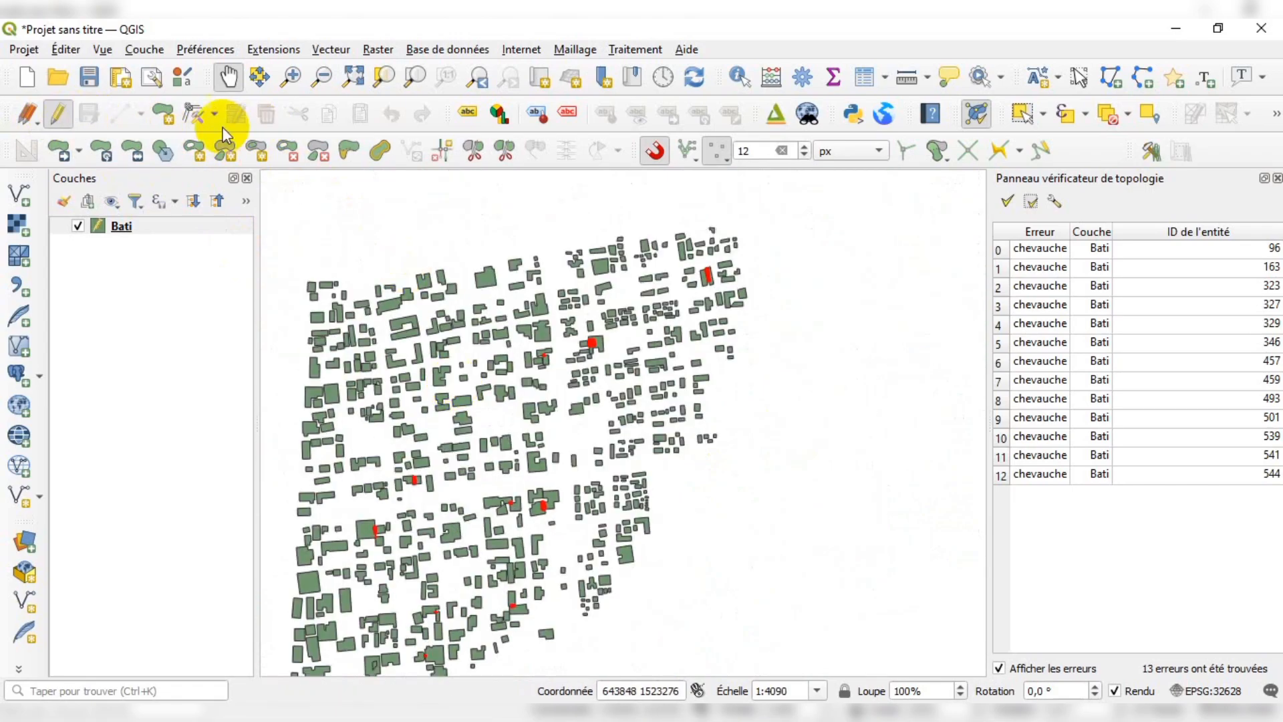
pyautogui.click(189, 115)
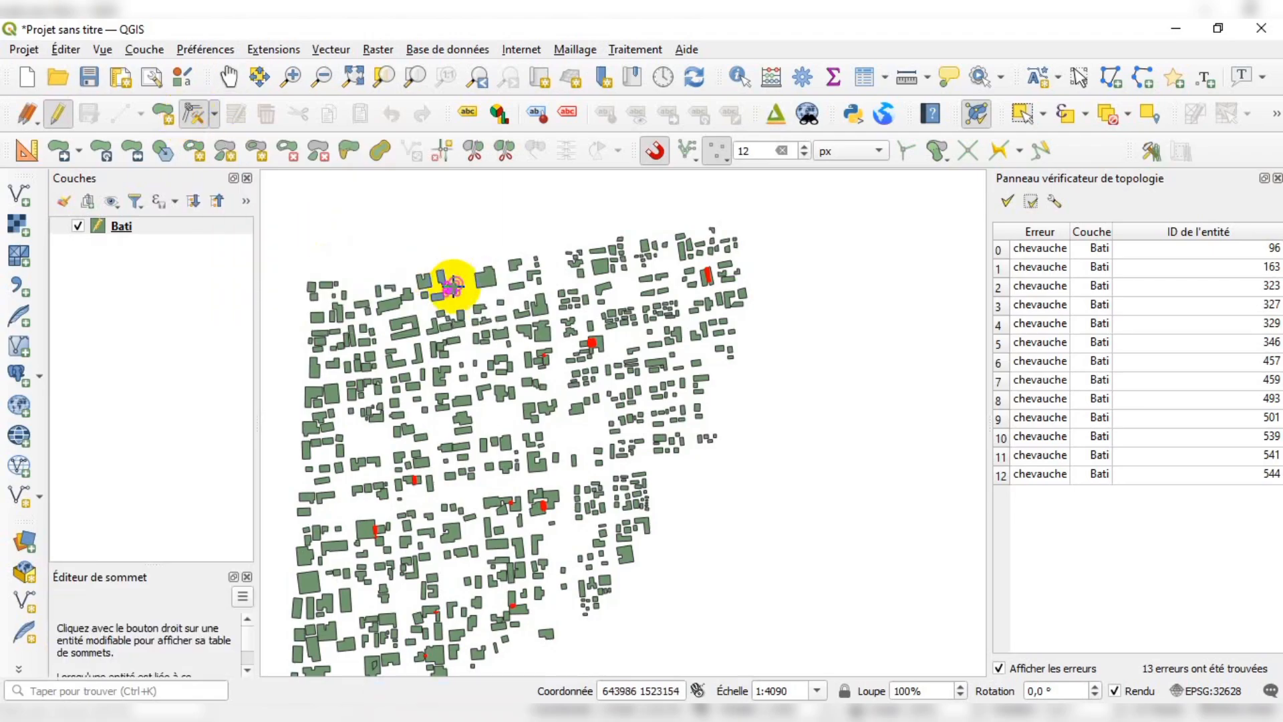
pyautogui.click(657, 153)
pyautogui.scroll(5, 768, 538)
pyautogui.scroll(-3, 707, 324)
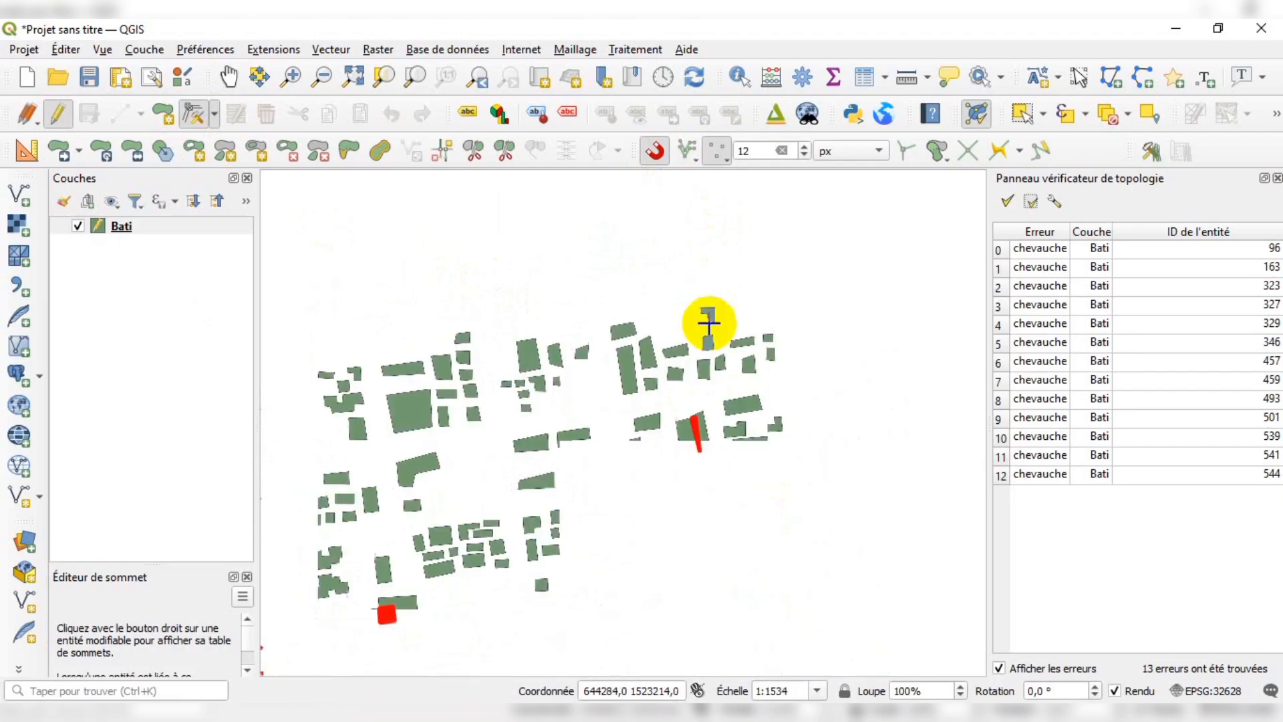
pyautogui.scroll(3, 695, 444)
pyautogui.scroll(3, 696, 445)
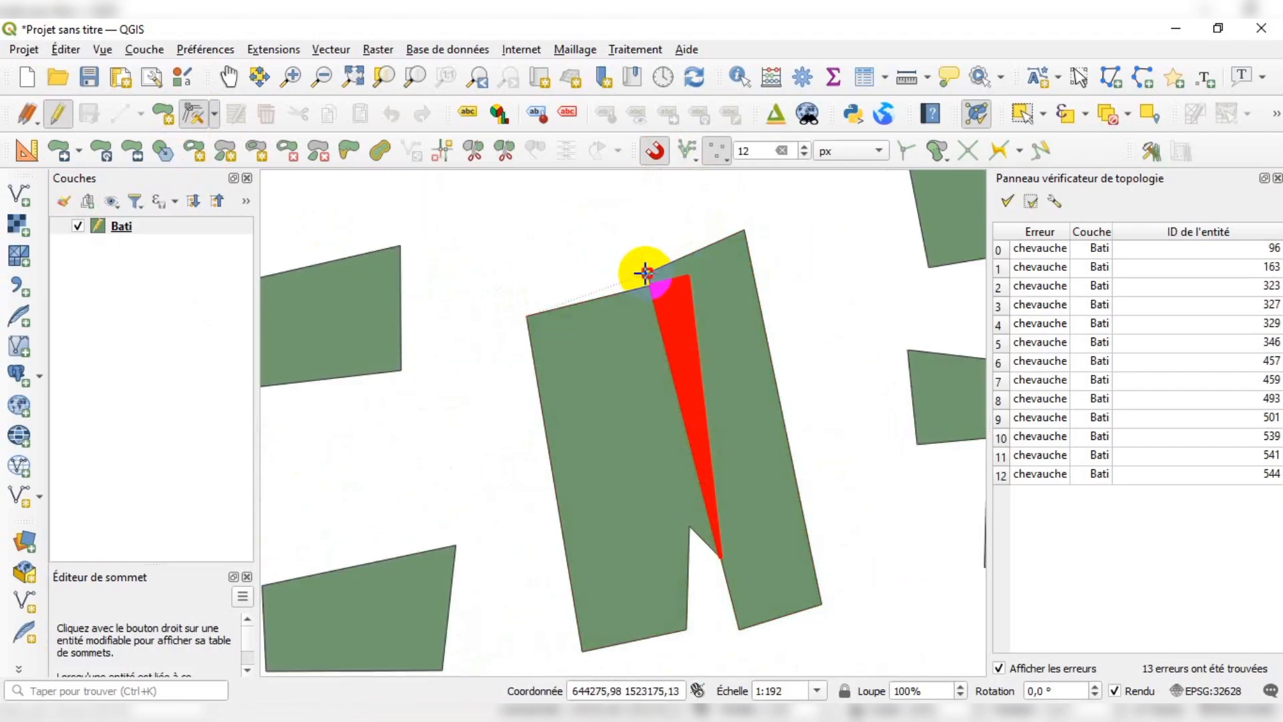
pyautogui.moveTo(644, 273); pyautogui.dragTo(647, 274)
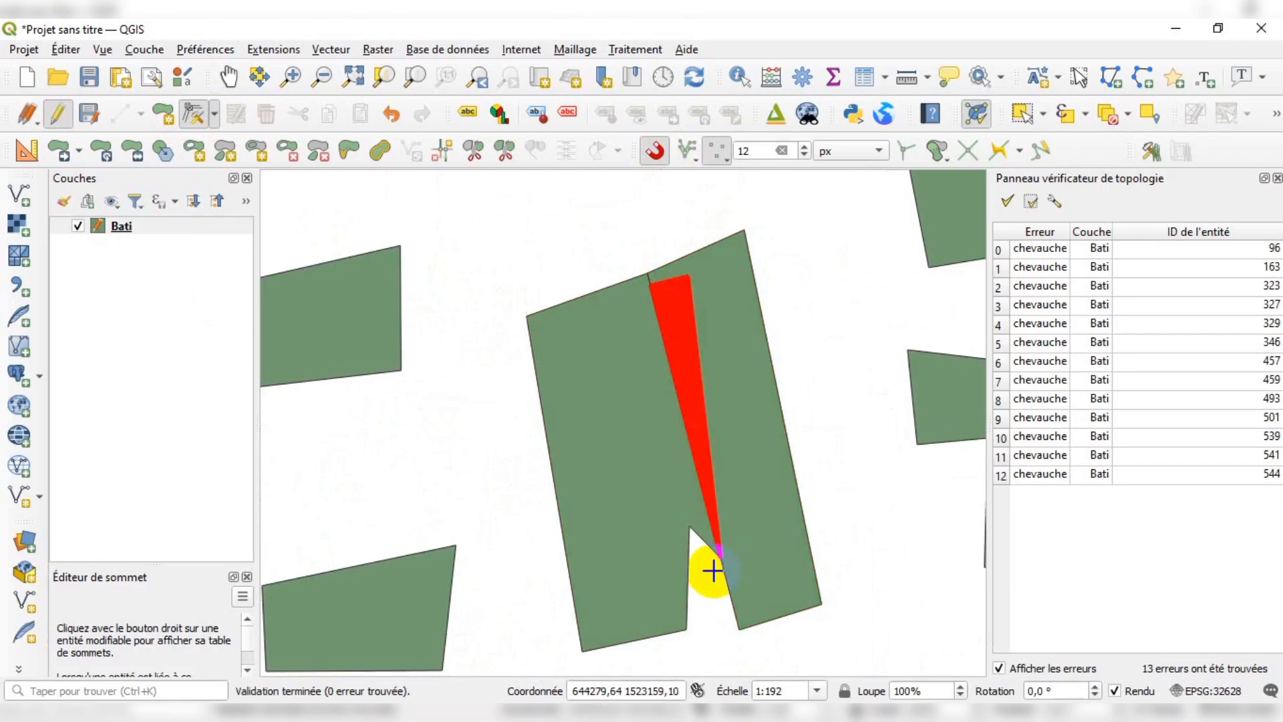
# Move the two east corners of the rectangular building inside the notched building back to the notched building's west edge.
pyautogui.scroll(-2, 706, 491)
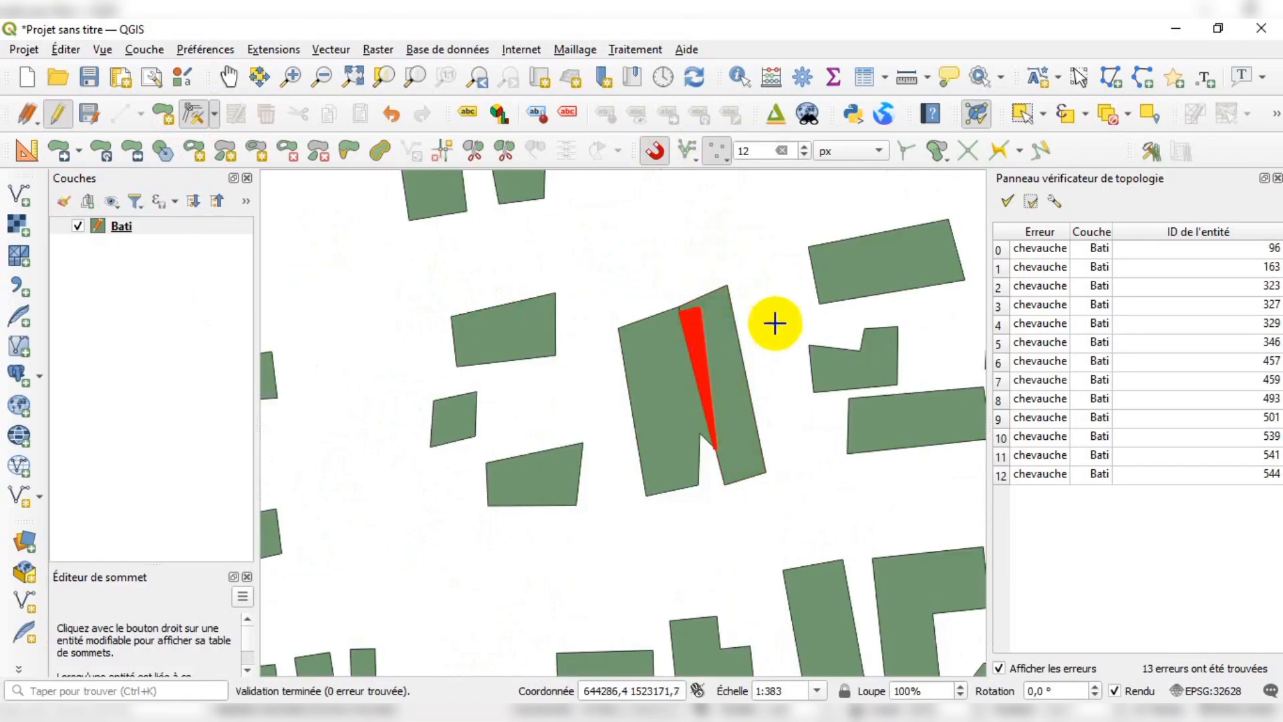
pyautogui.scroll(-2, 773, 320)
pyautogui.scroll(4, 628, 341)
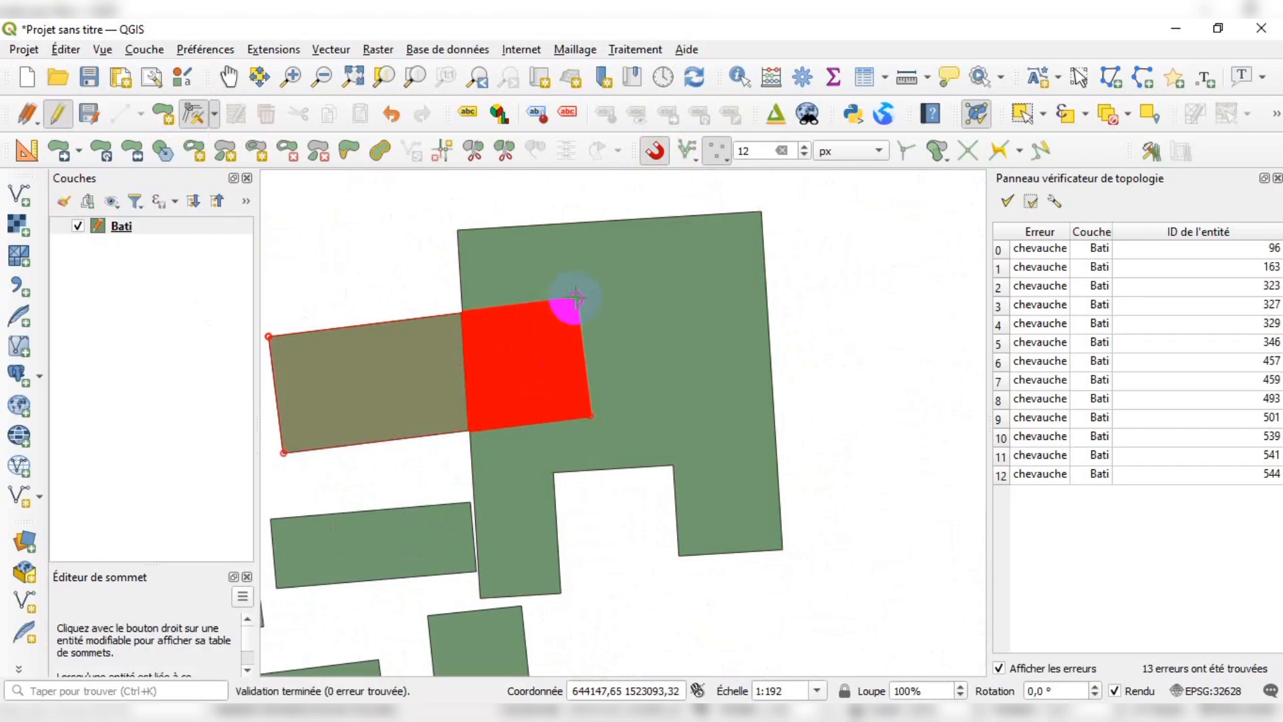
pyautogui.click(461, 315)
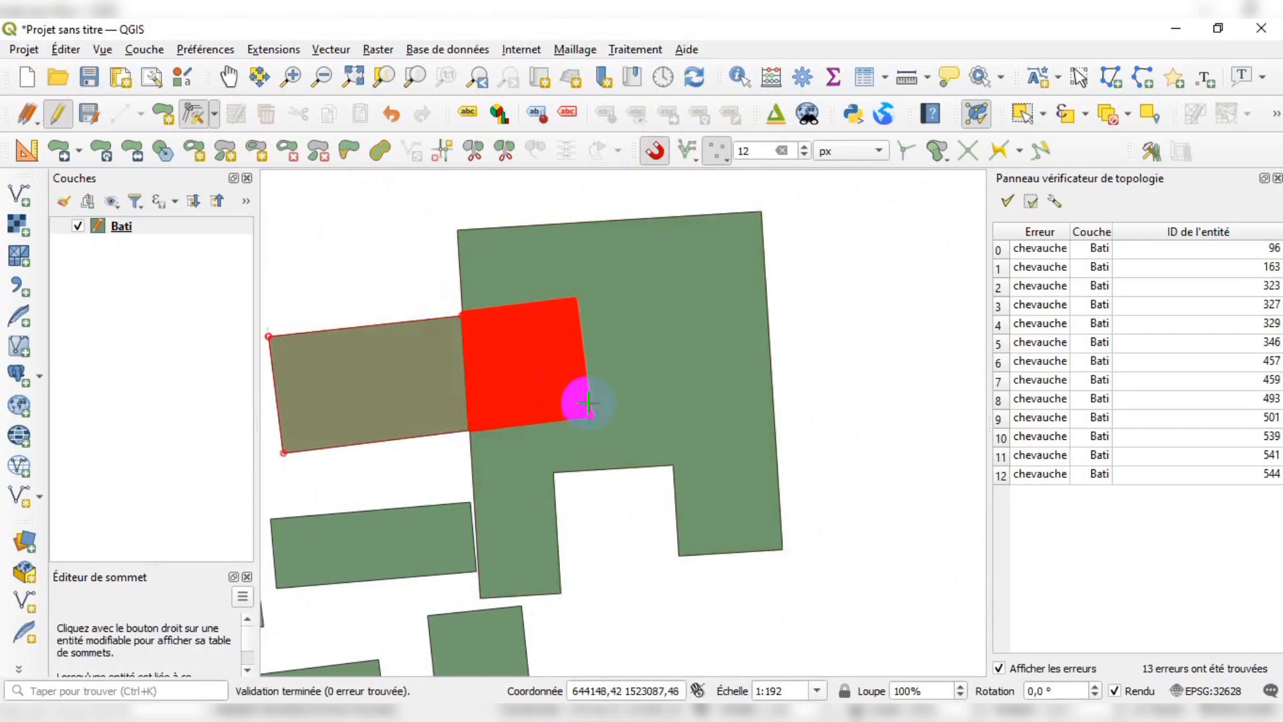
pyautogui.click(462, 448)
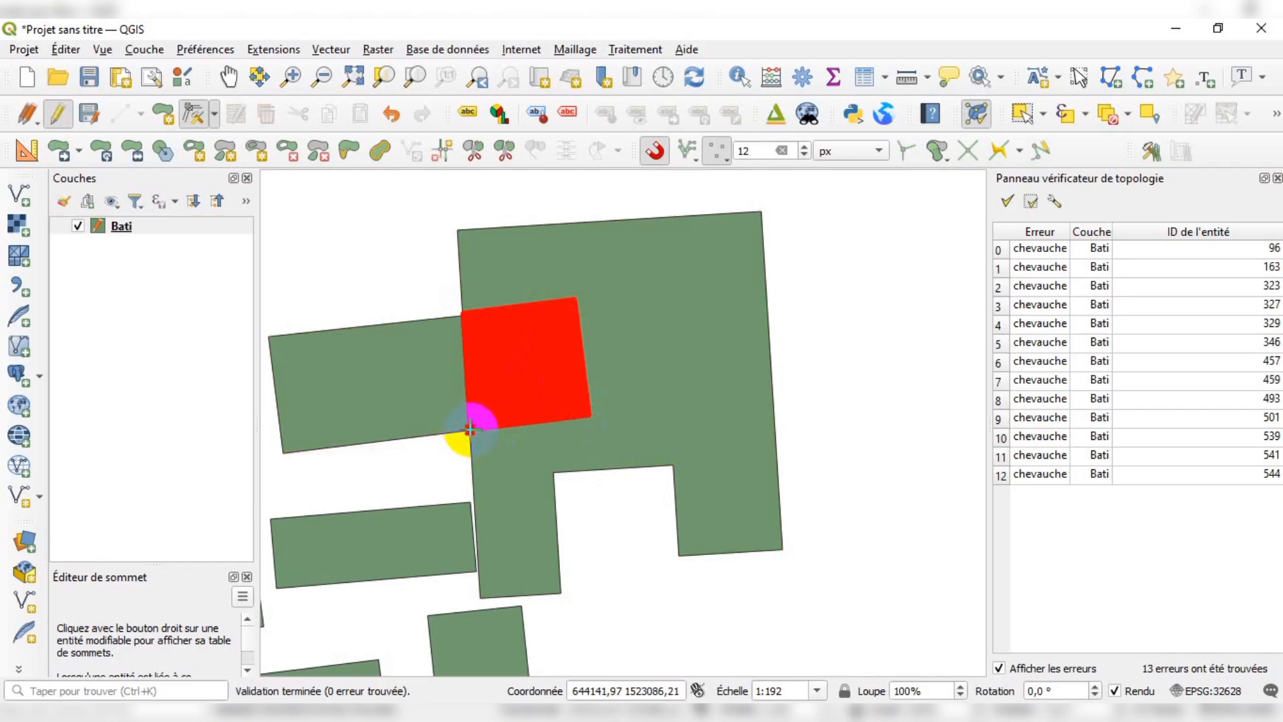
# Switch snapping from vertices to segments and move the overlapping building's northwest corner onto the adjoining building's south edge, in the cluster west of the notched building.
pyautogui.scroll(-3, 756, 252)
pyautogui.click(545, 304)
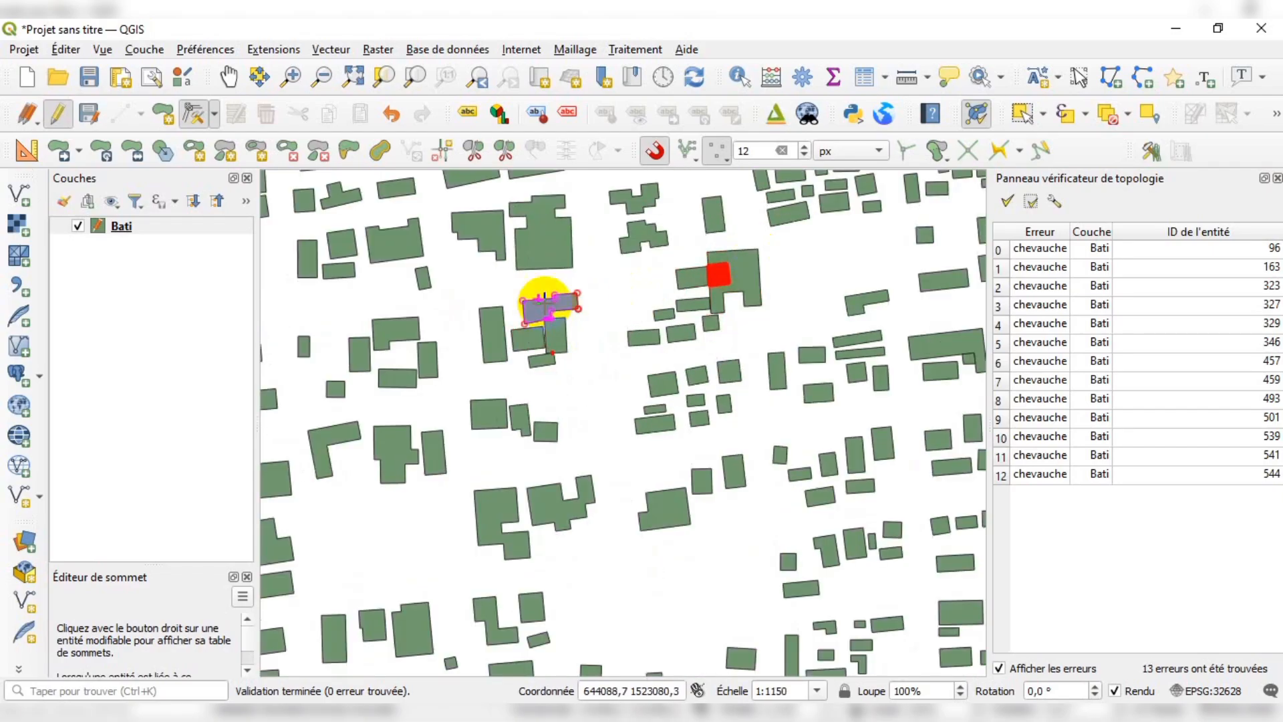
pyautogui.scroll(5, 573, 344)
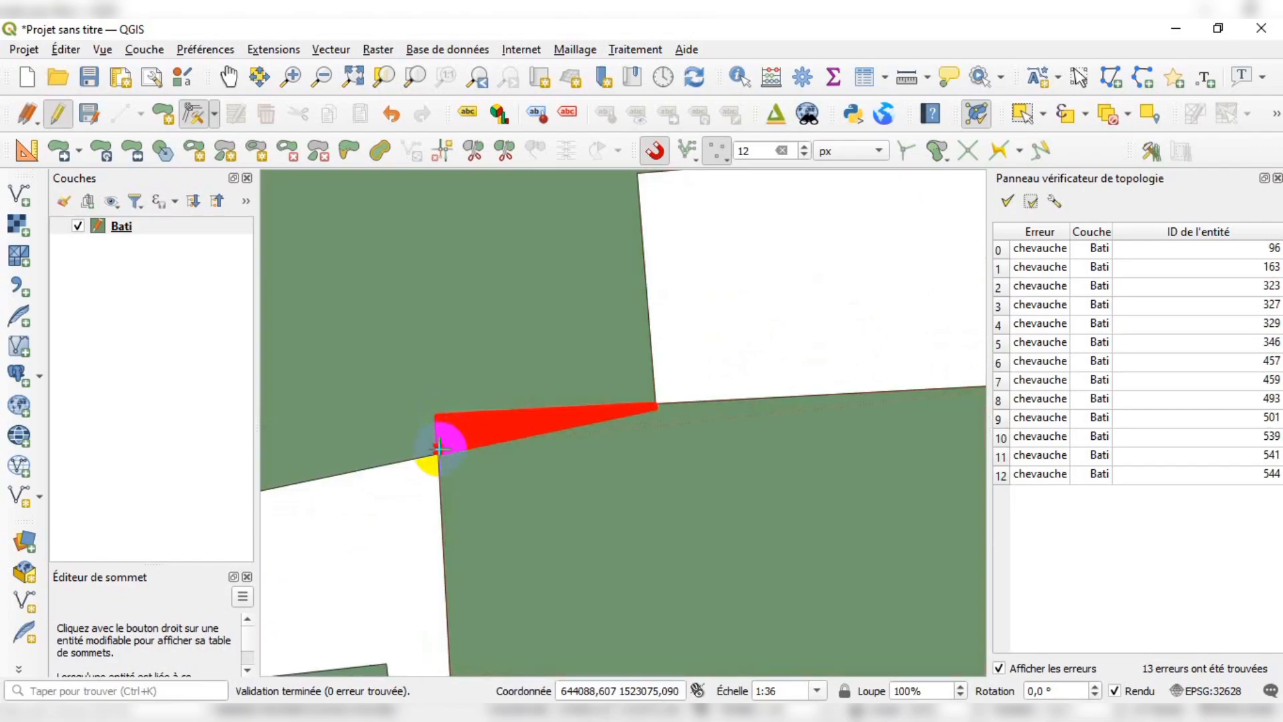
pyautogui.click(719, 160)
pyautogui.click(753, 203)
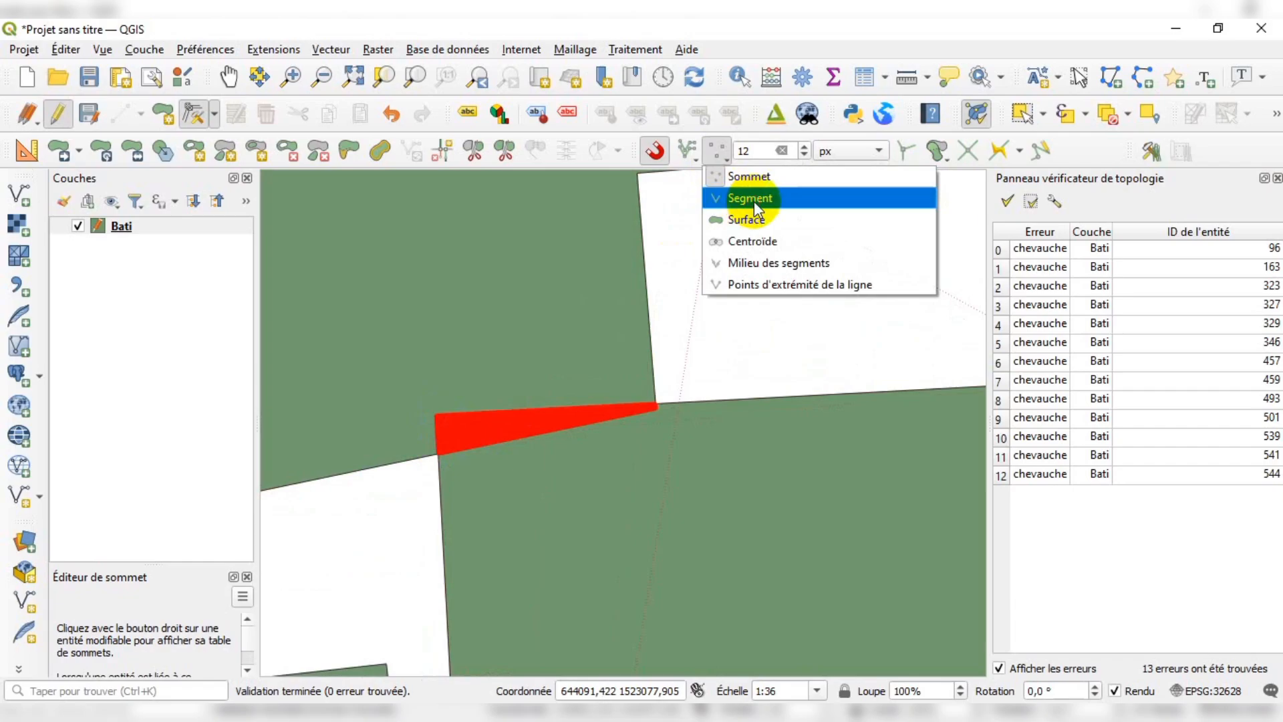
pyautogui.click(1092, 153)
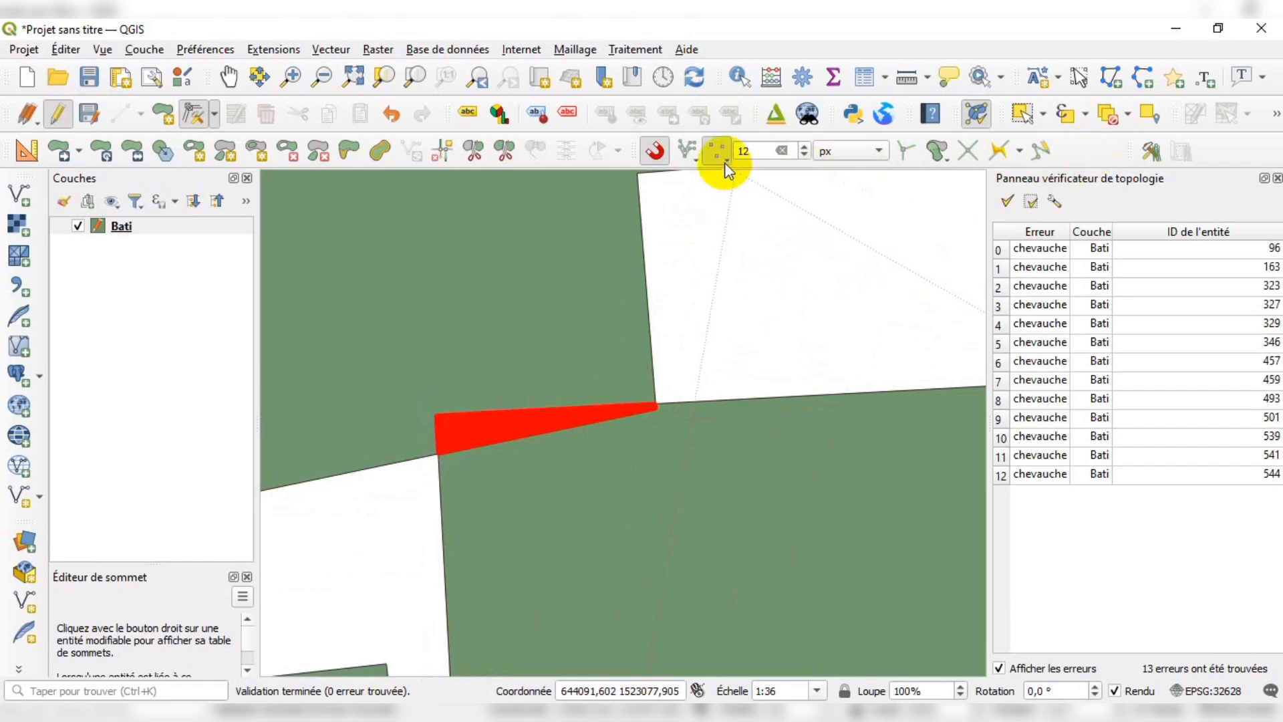
pyautogui.click(724, 160)
pyautogui.click(747, 196)
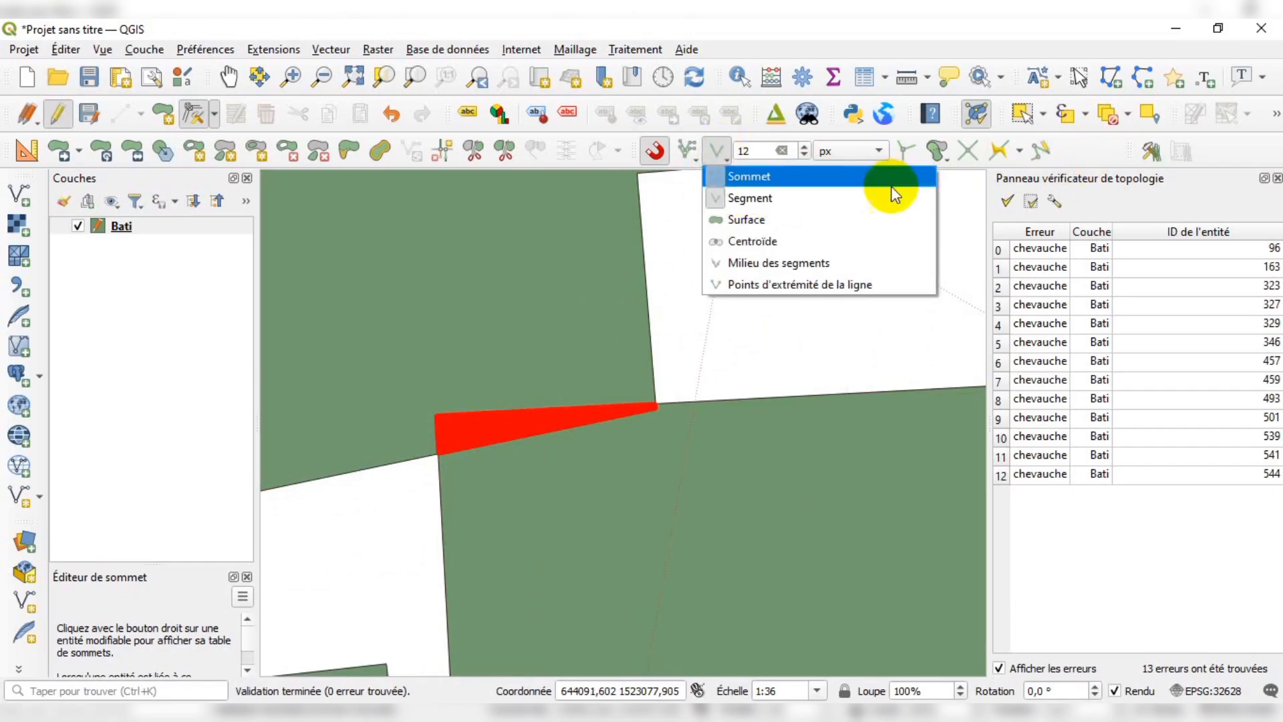
pyautogui.click(1065, 149)
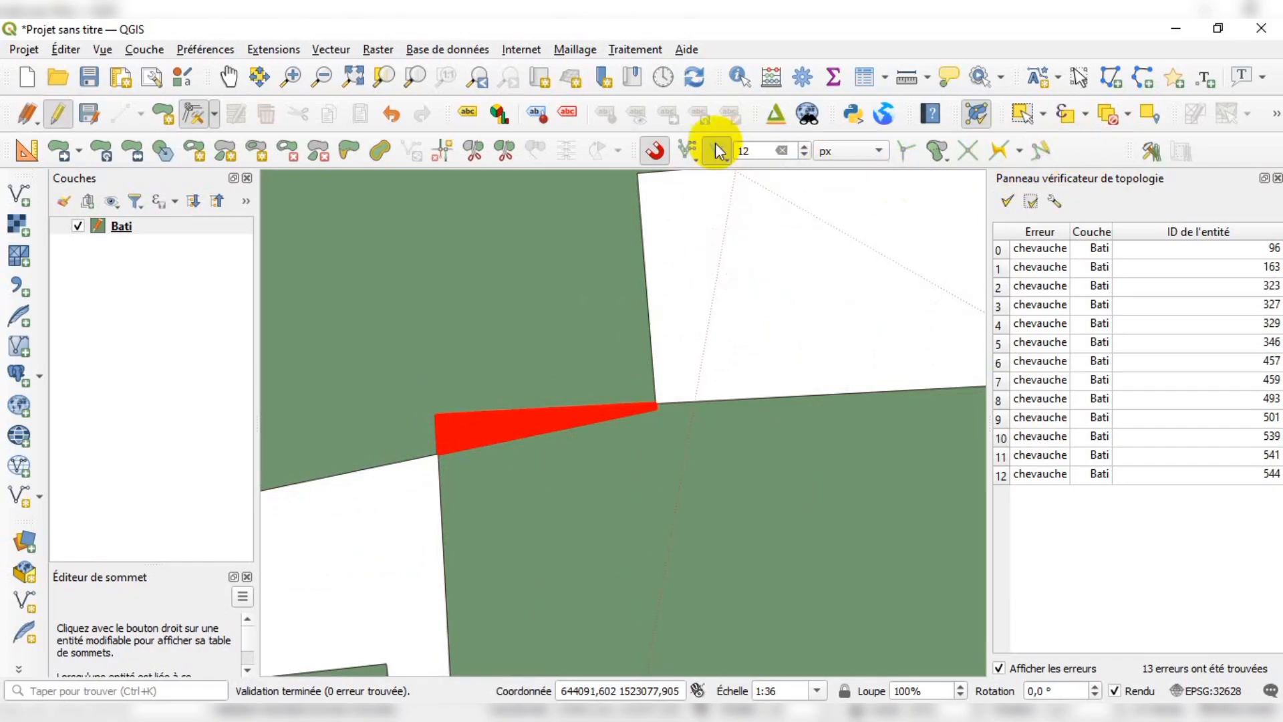
pyautogui.click(438, 453)
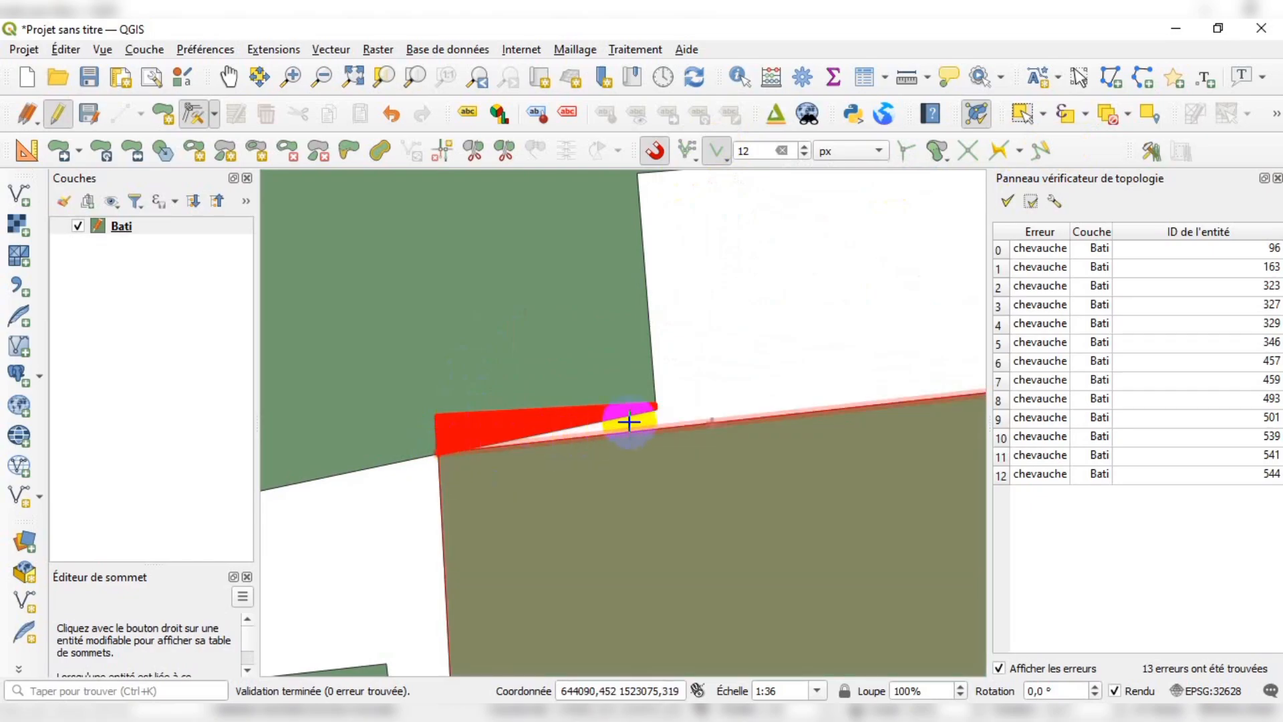
# Switch snapping back to vertices, add a vertex on the same building's north edge and snap it to the adjoining building's southeast corner.
pyautogui.click(725, 160)
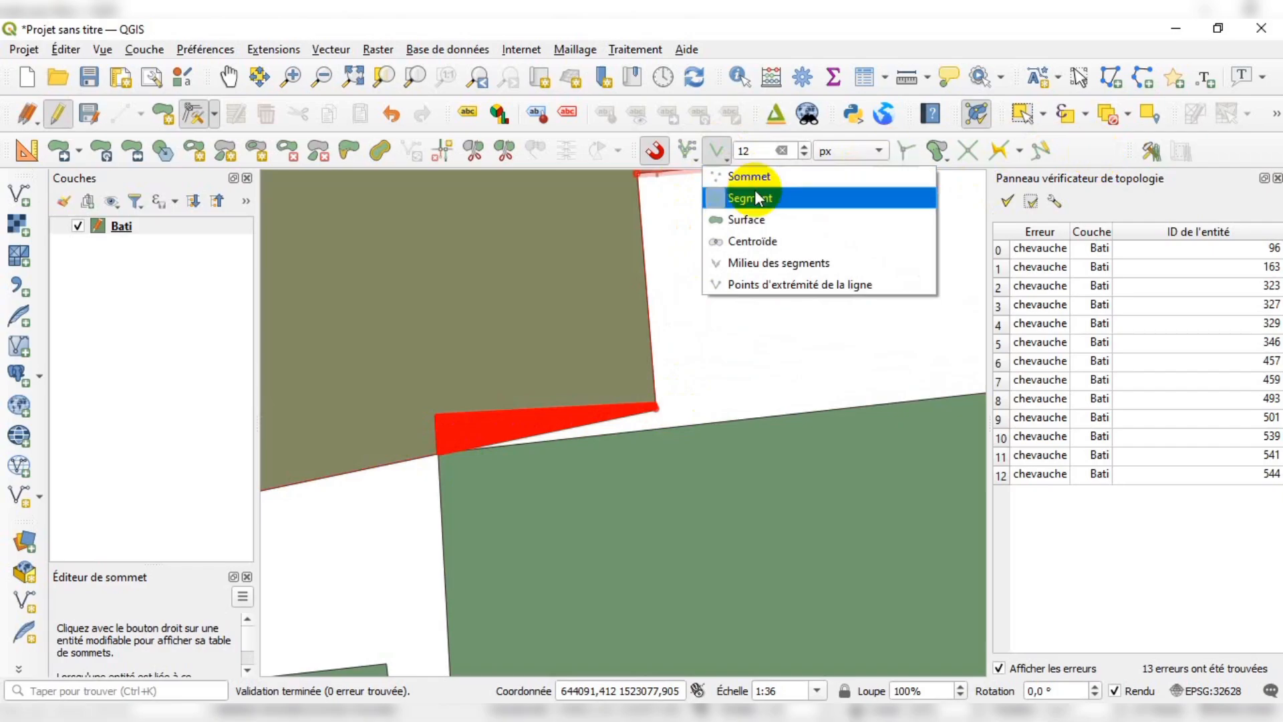
pyautogui.click(783, 178)
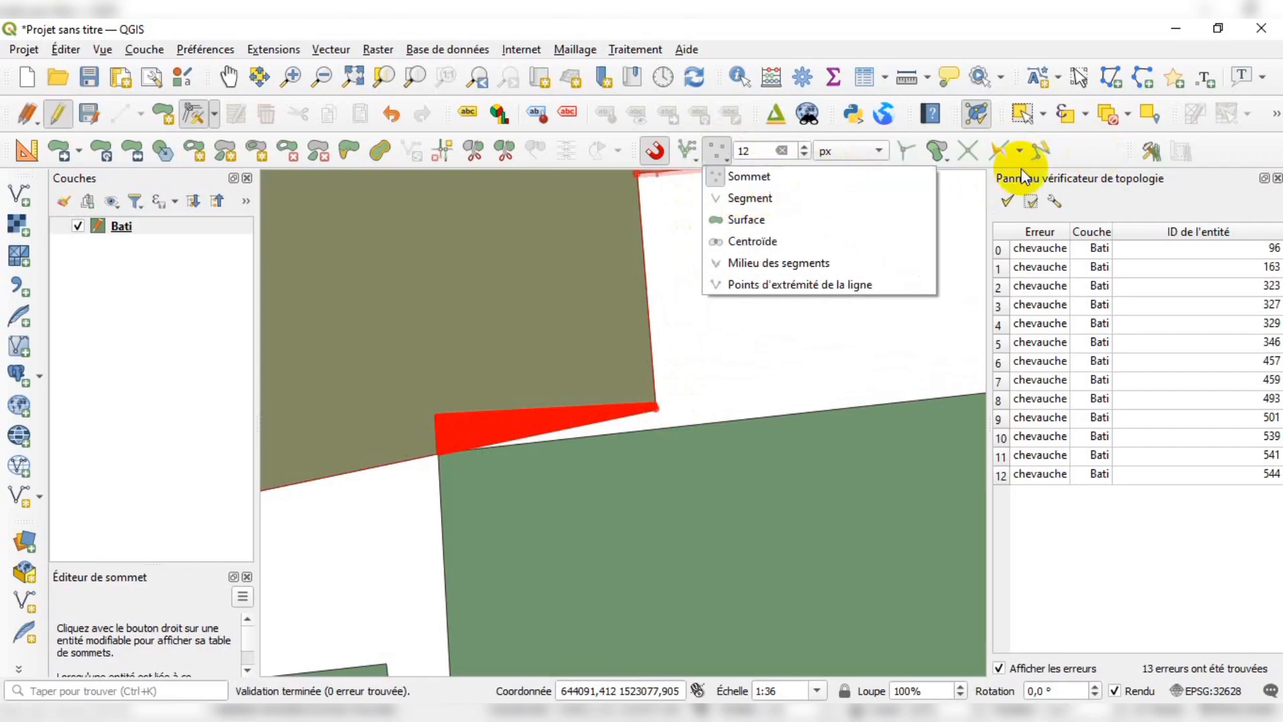
pyautogui.click(1083, 153)
pyautogui.click(655, 411)
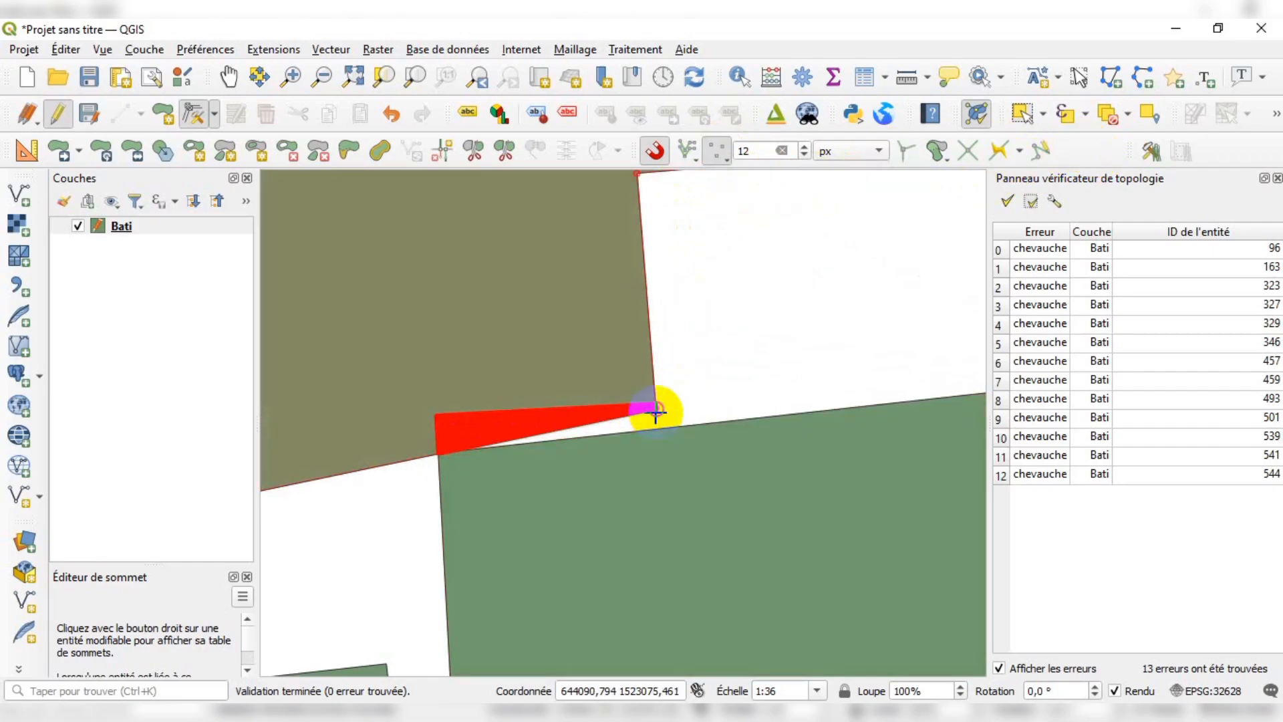
pyautogui.click(655, 423)
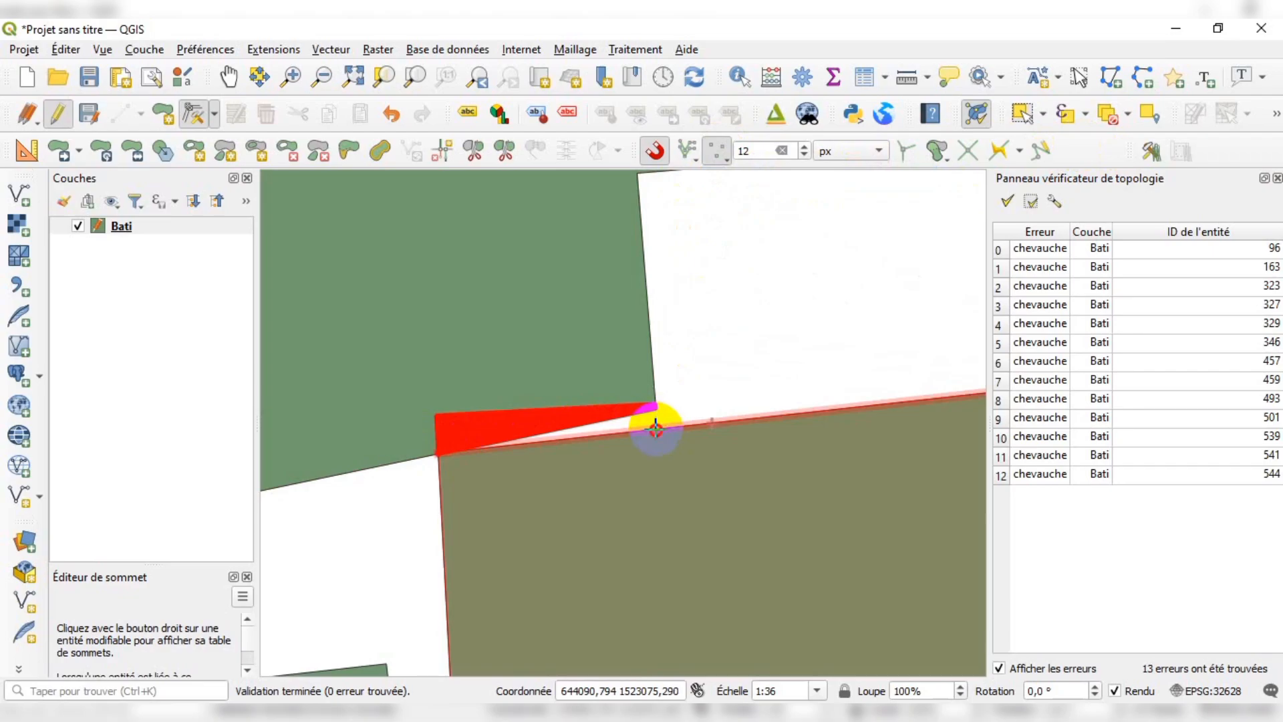
pyautogui.click(652, 404)
pyautogui.click(656, 408)
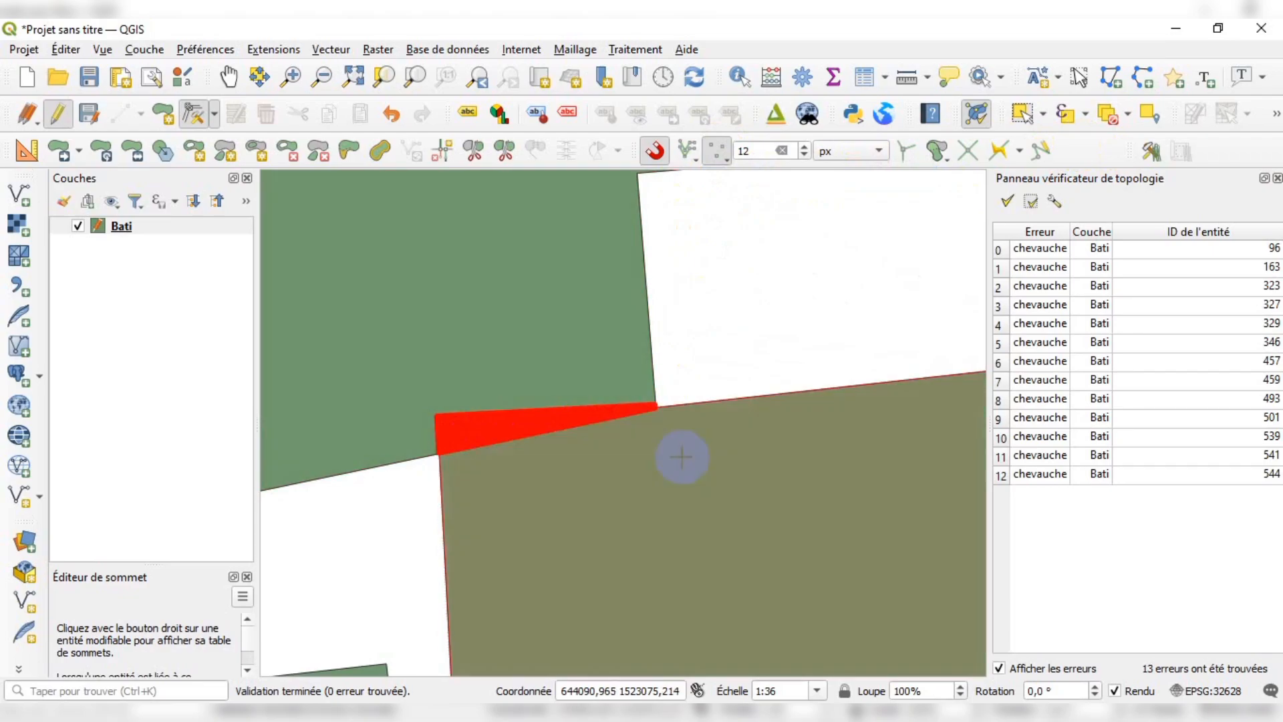
# Move the northeast corner of the cluster's small southern building out of the overlap and onto the south edge of the building above.
pyautogui.scroll(-4, 653, 335)
pyautogui.scroll(7, 635, 408)
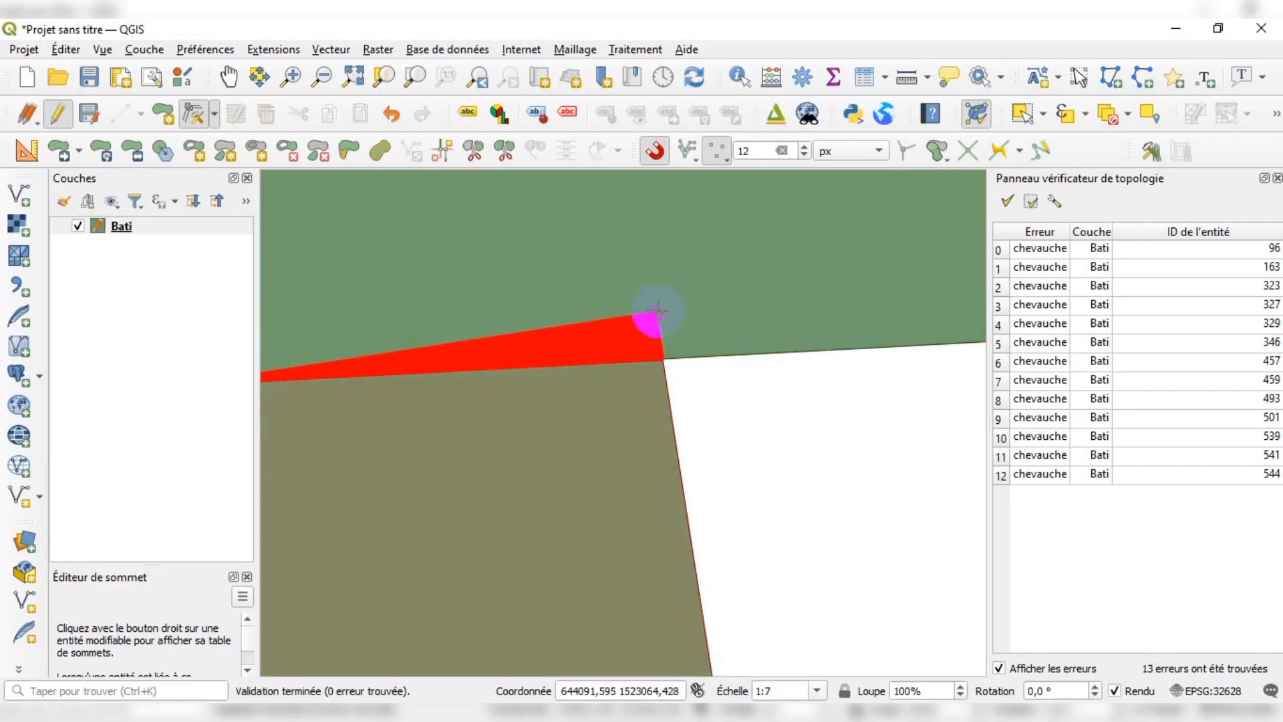
pyautogui.click(658, 312)
pyautogui.click(663, 358)
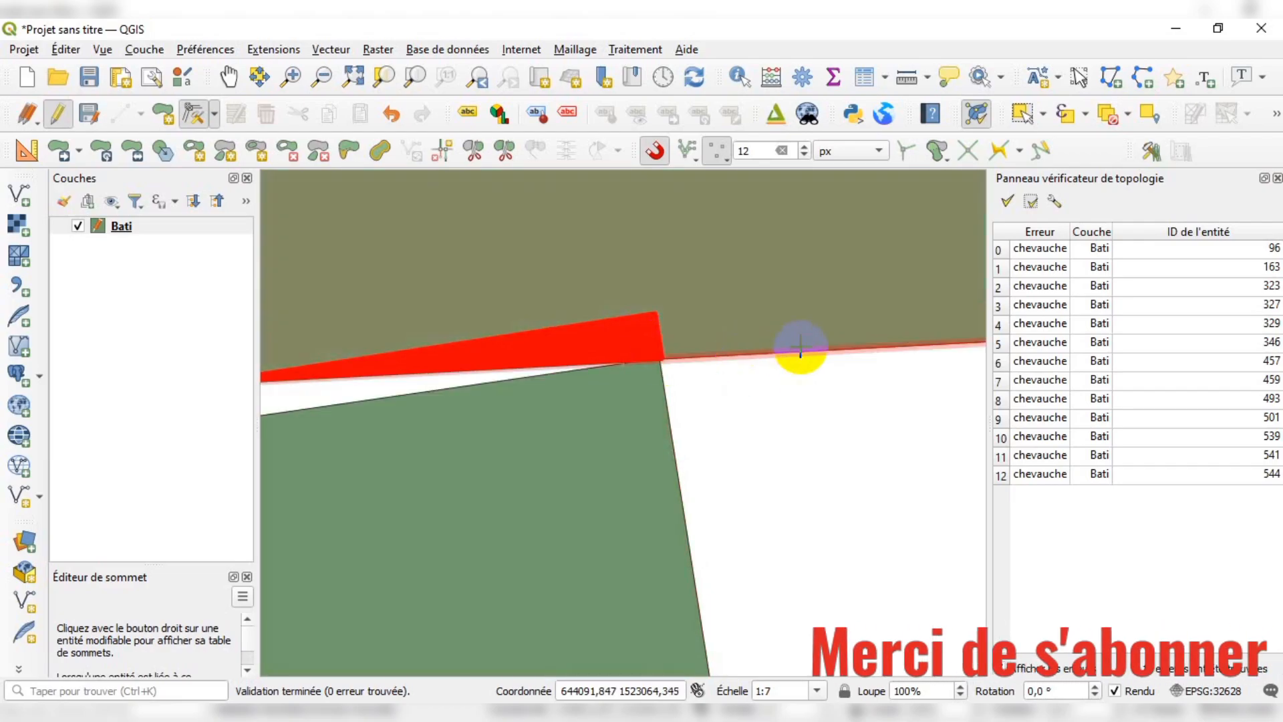
pyautogui.scroll(-1, 800, 349)
pyautogui.scroll(-4, 767, 327)
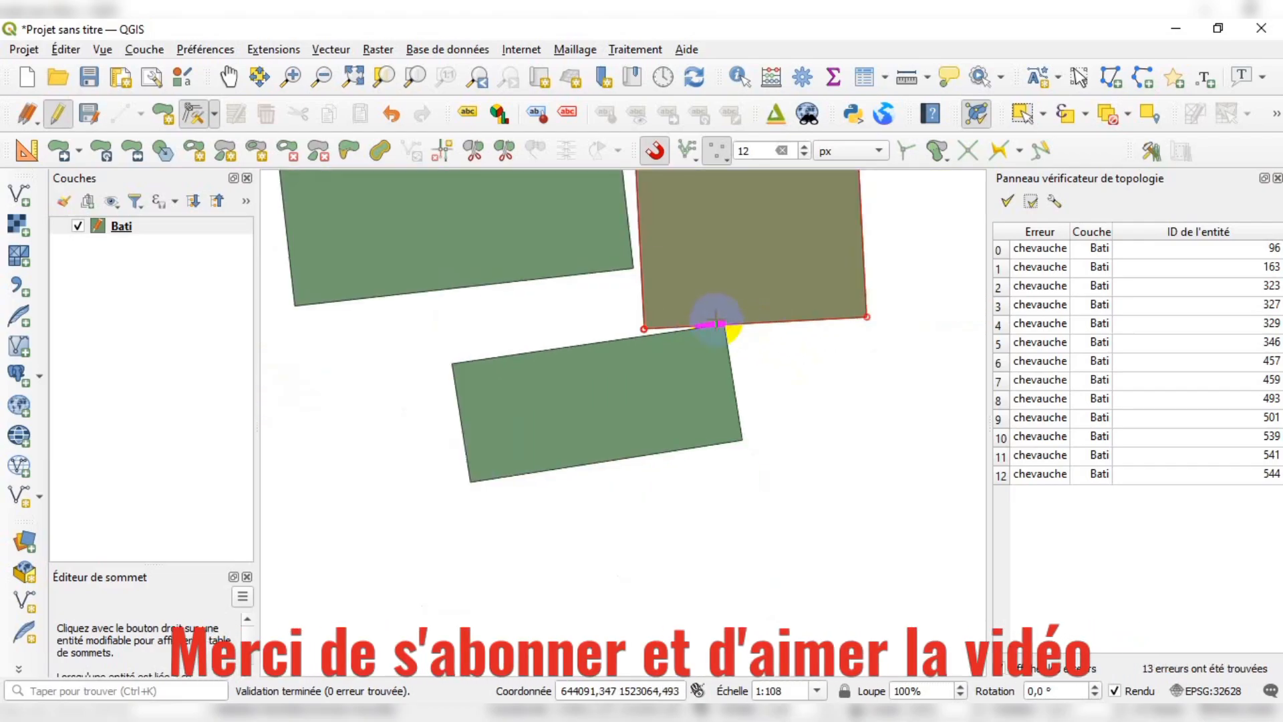
# At the large overlap in the southeast, move the eastern building's two west corners onto the western building's east edge.
pyautogui.scroll(-6, 748, 361)
pyautogui.scroll(2, 667, 401)
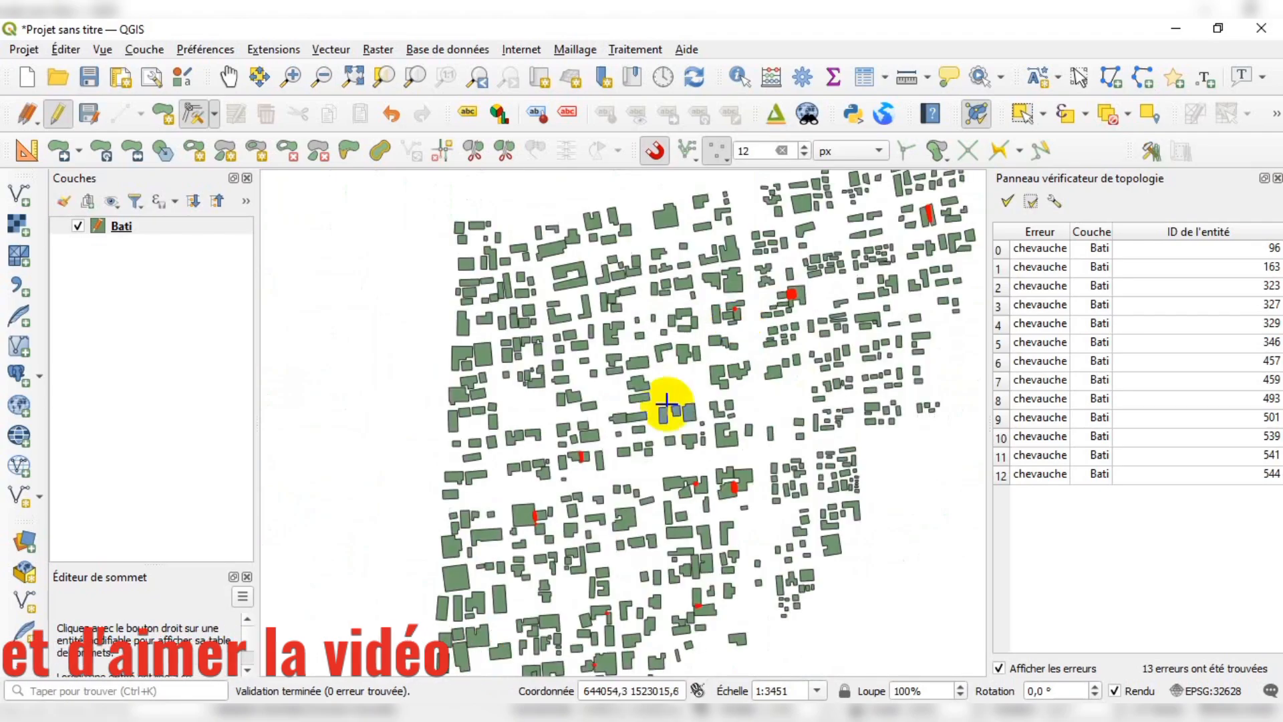
pyautogui.scroll(5, 735, 487)
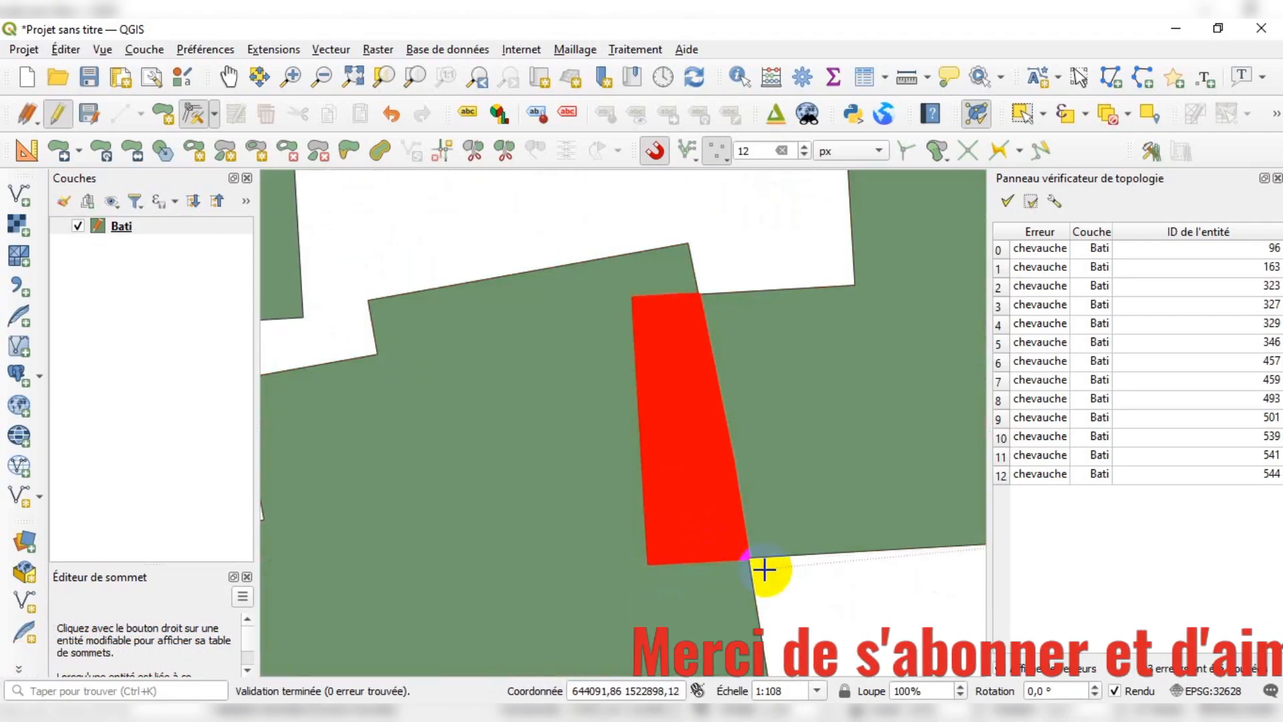
pyautogui.click(708, 294)
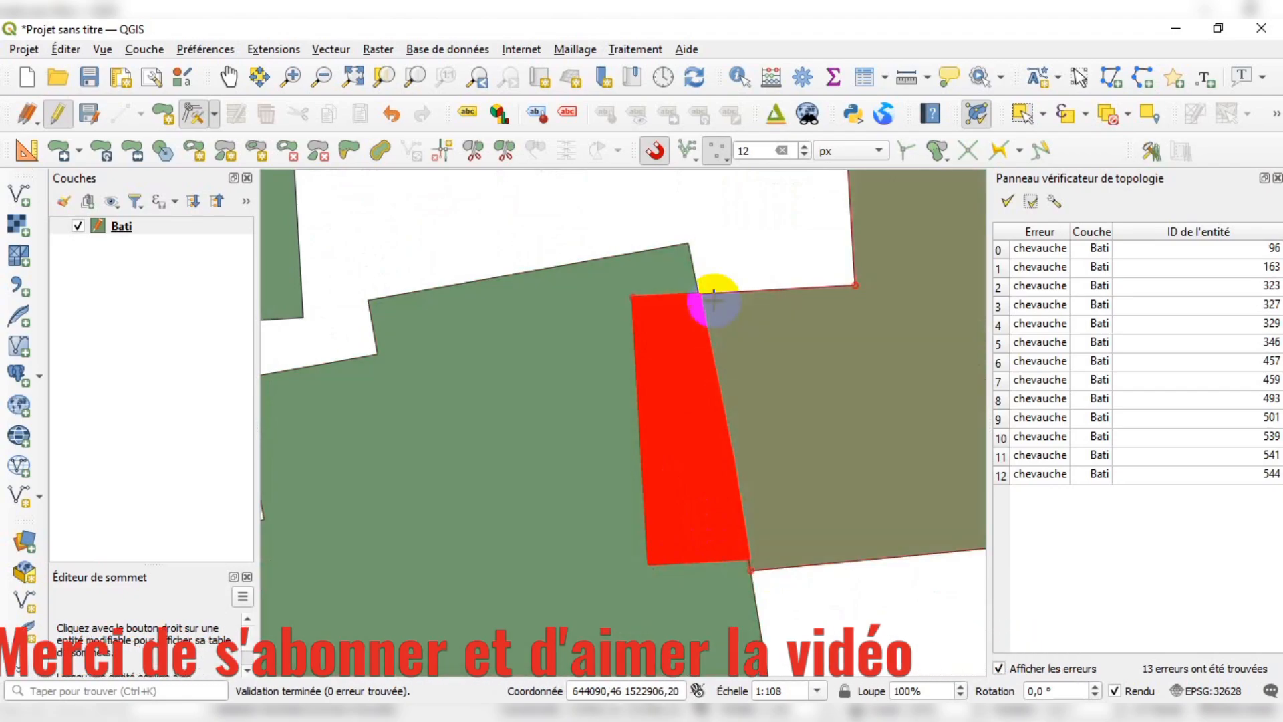
pyautogui.click(633, 296)
pyautogui.click(699, 296)
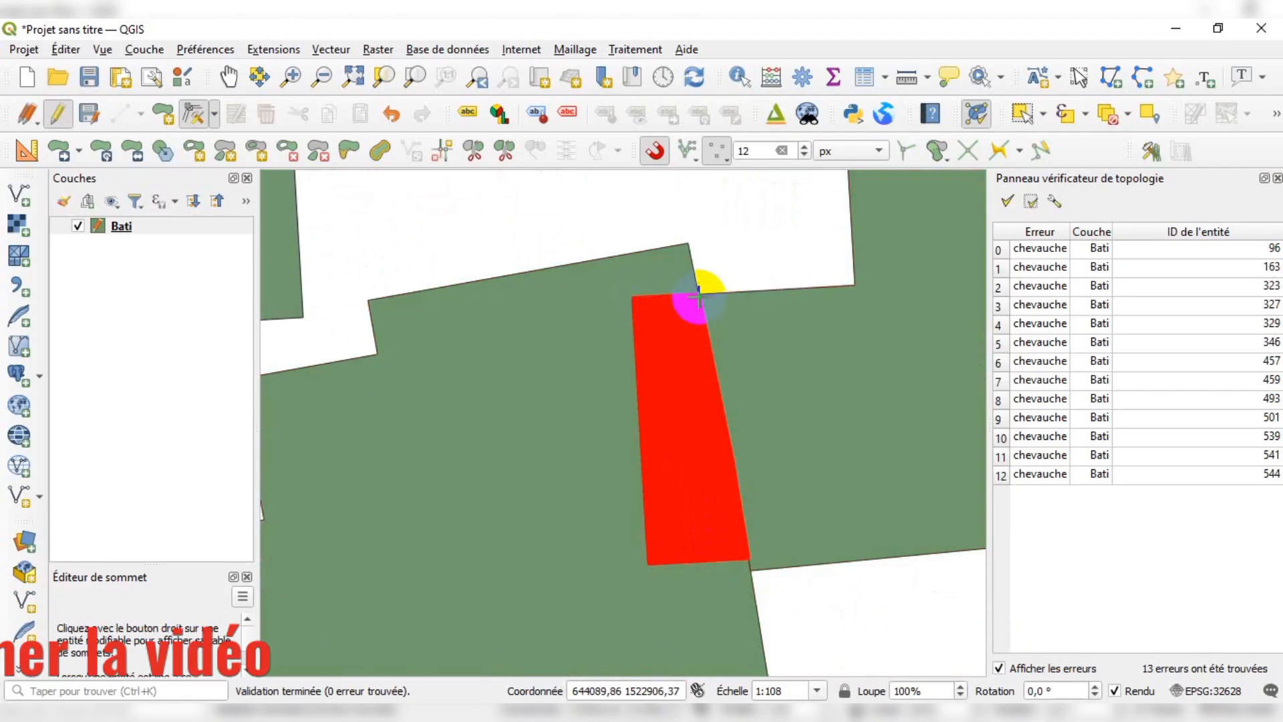
# Switch snapping to segments and re-snap the eastern building's northwest corner to the western building's edge.
pyautogui.click(719, 154)
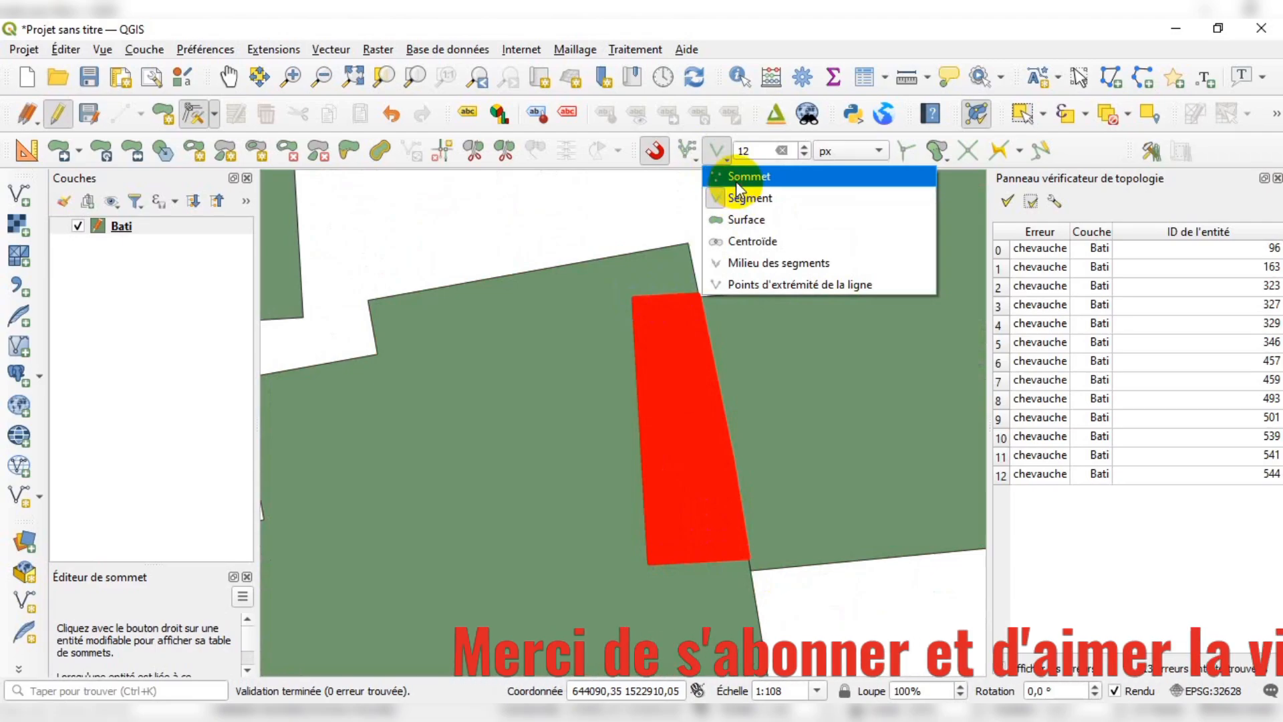
pyautogui.click(772, 201)
pyautogui.click(1107, 159)
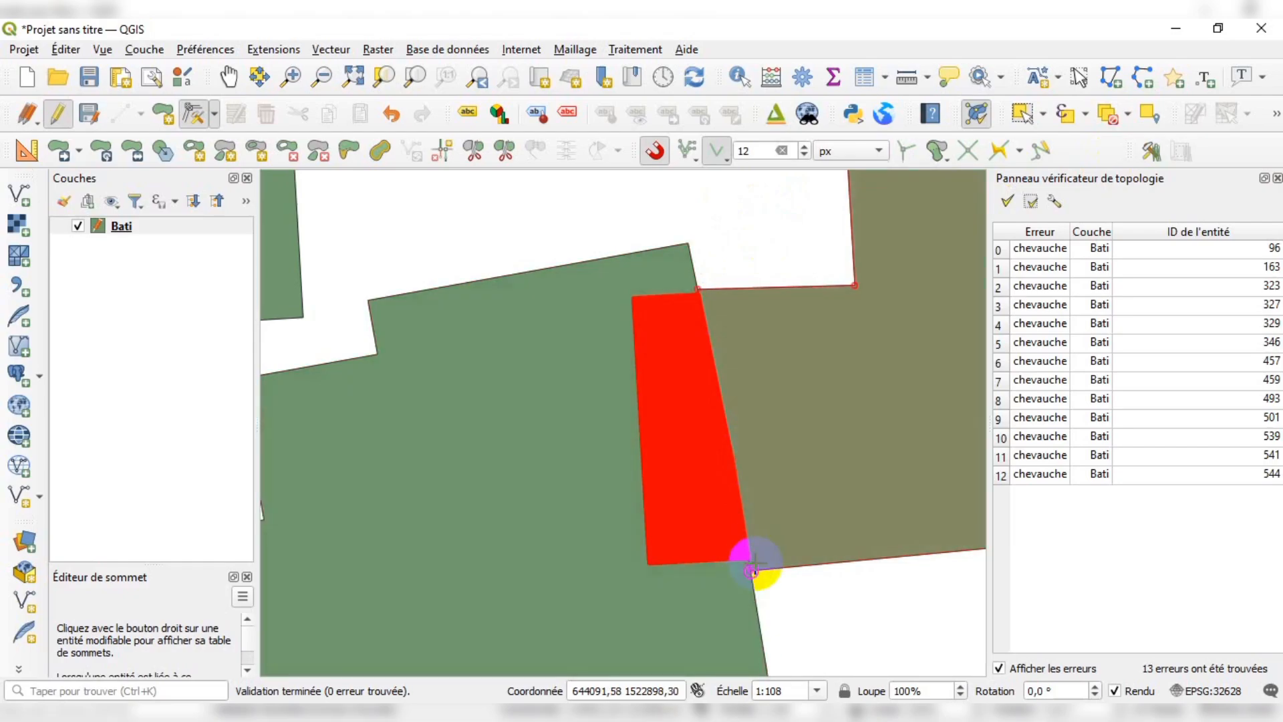
# At the thin overlap just to the west, move the southern building's northwest corner onto the south edge of the building above.
pyautogui.scroll(-4, 744, 434)
pyautogui.scroll(5, 535, 330)
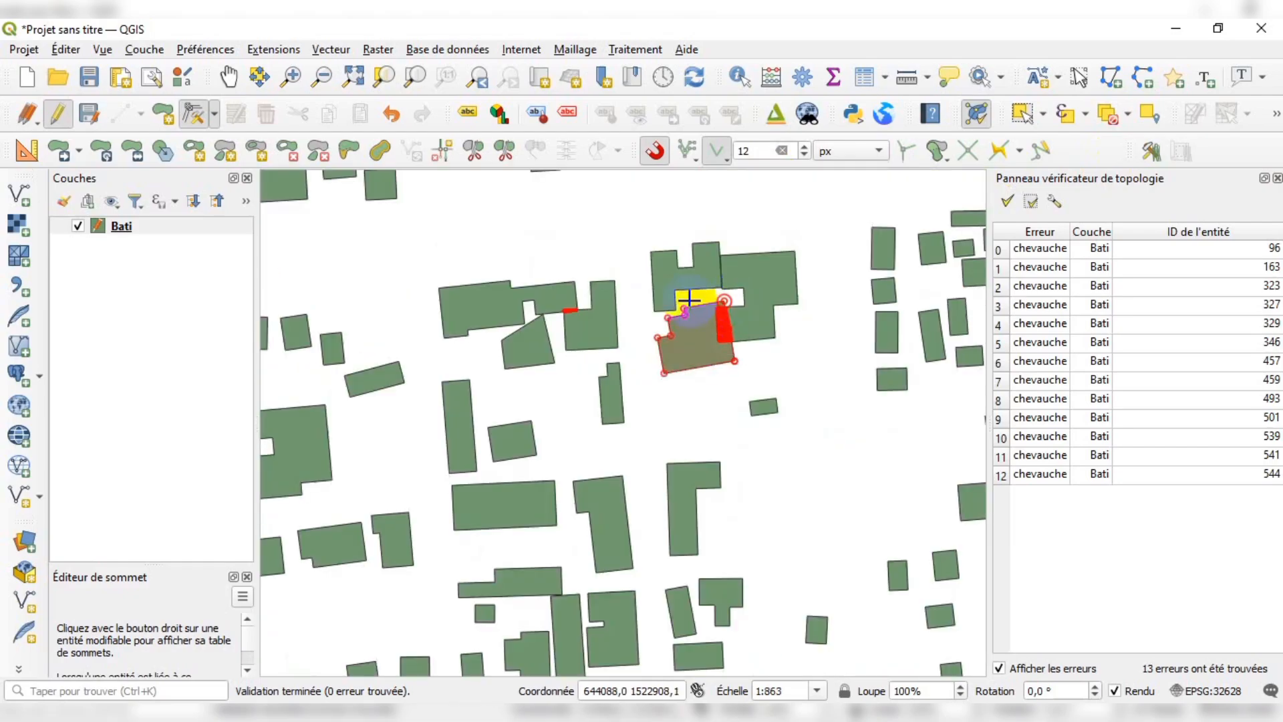
pyautogui.scroll(2, 441, 368)
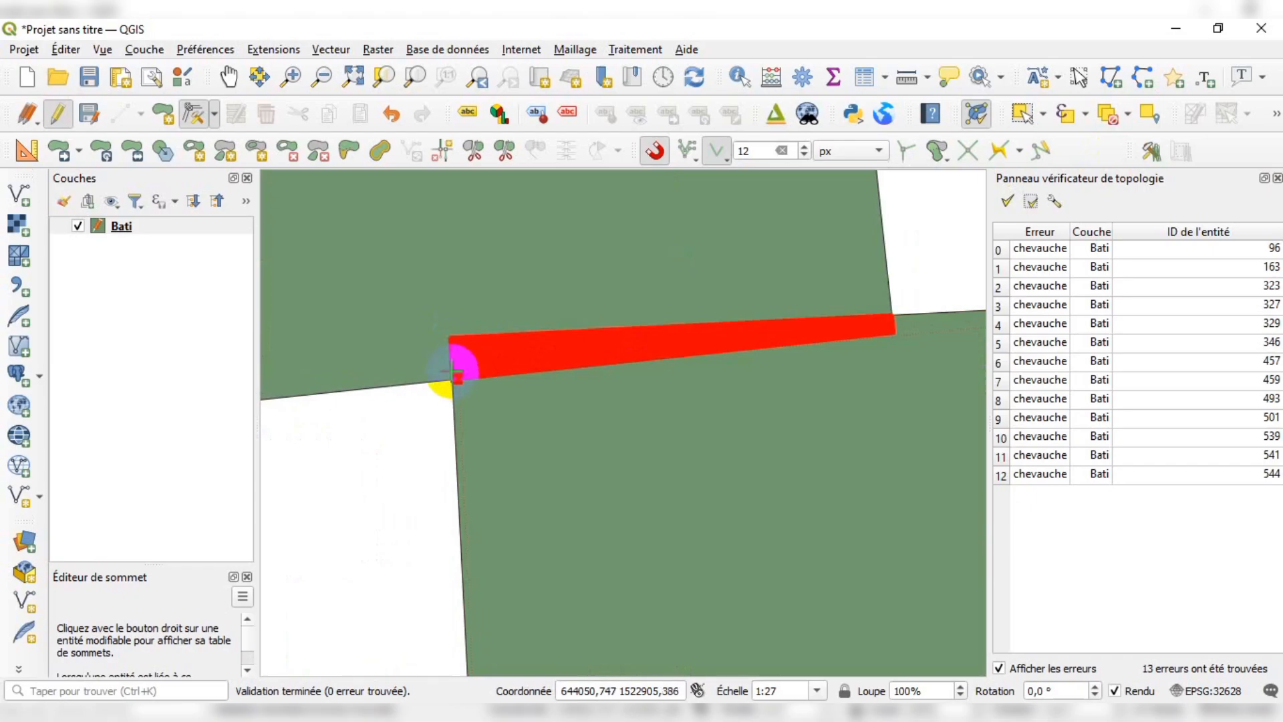
pyautogui.click(533, 386)
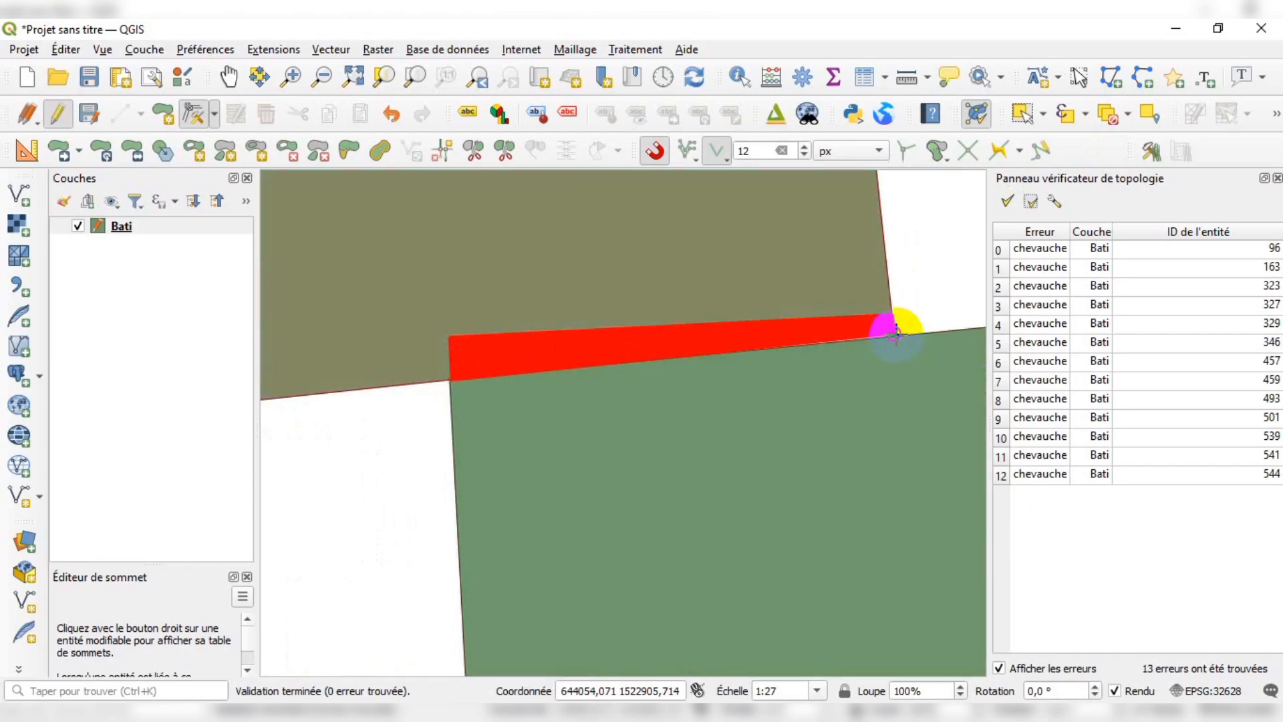
pyautogui.scroll(-3, 712, 328)
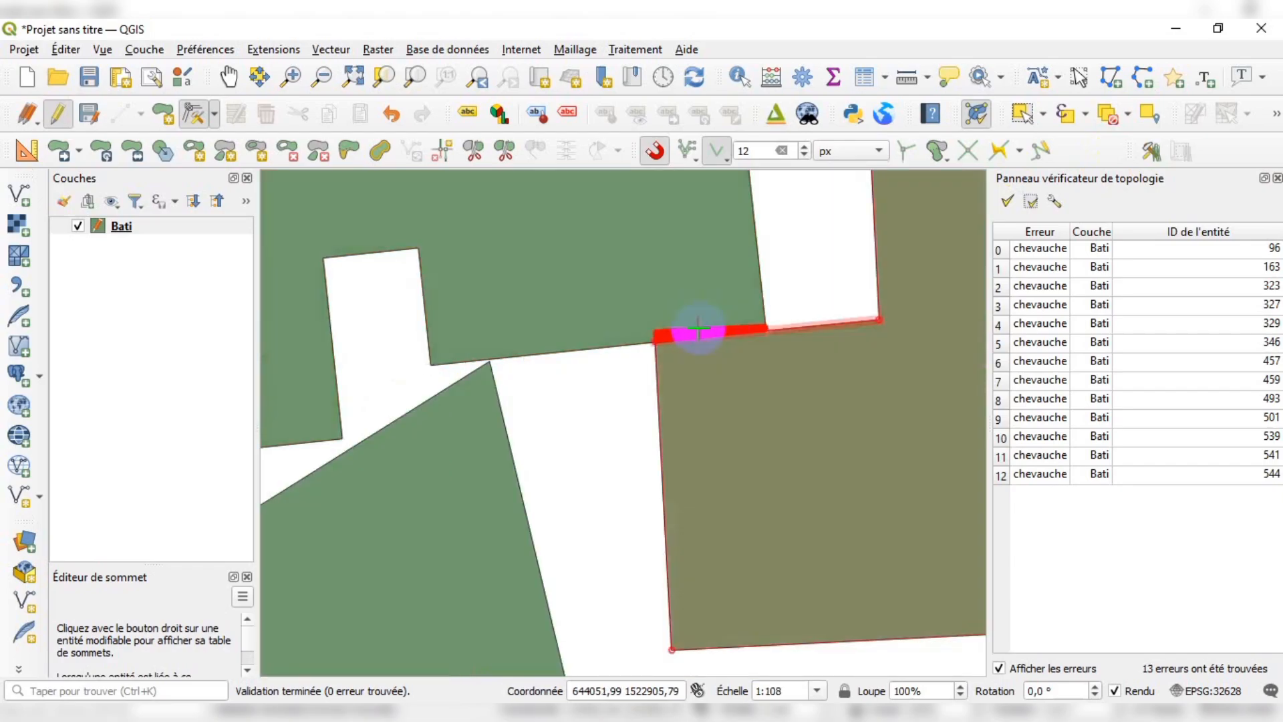
pyautogui.scroll(-4, 699, 327)
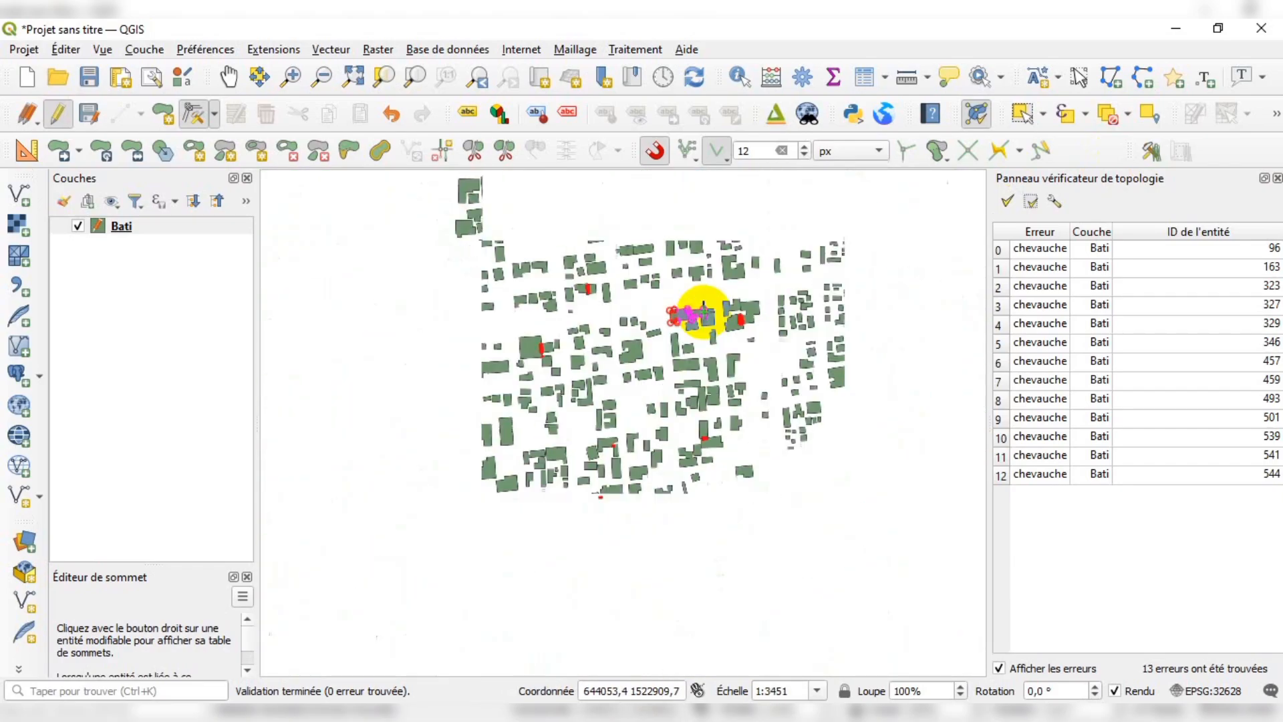
# Turn off segment snapping so only vertices snap, and move the overlapping eastern building's northwest corner onto the western building's southeast corner.
pyautogui.scroll(6, 608, 316)
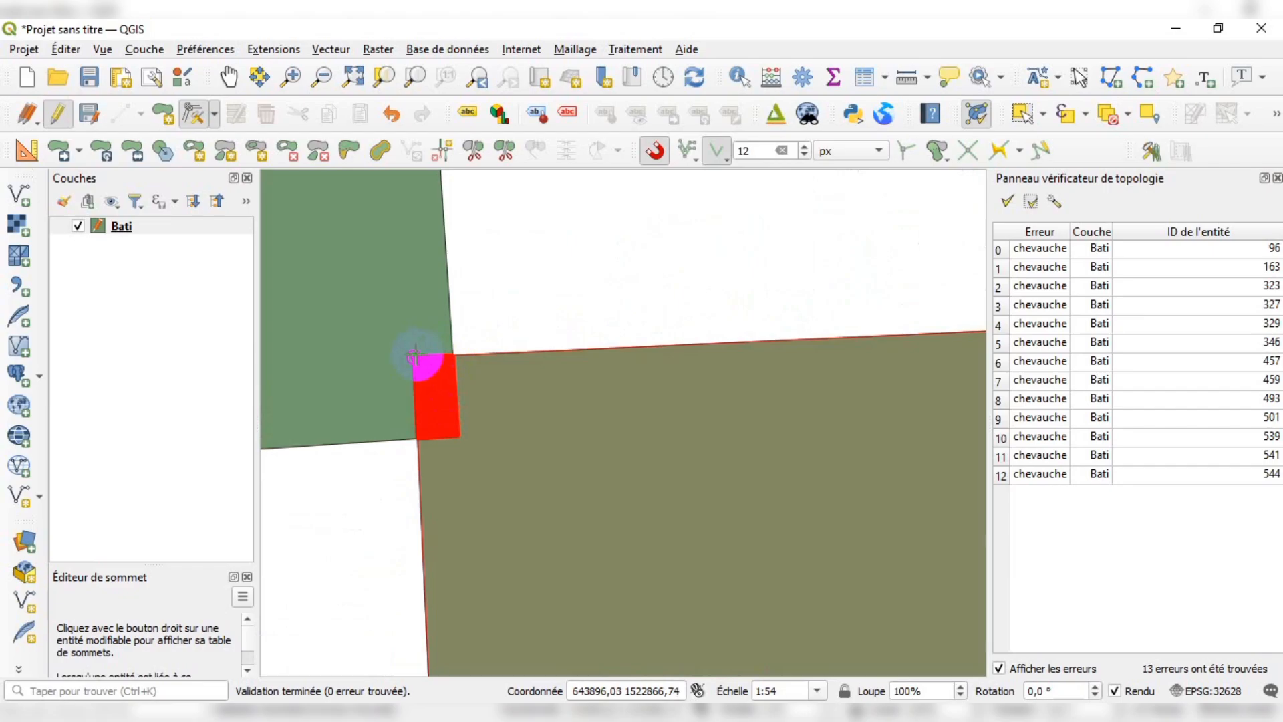
pyautogui.click(717, 151)
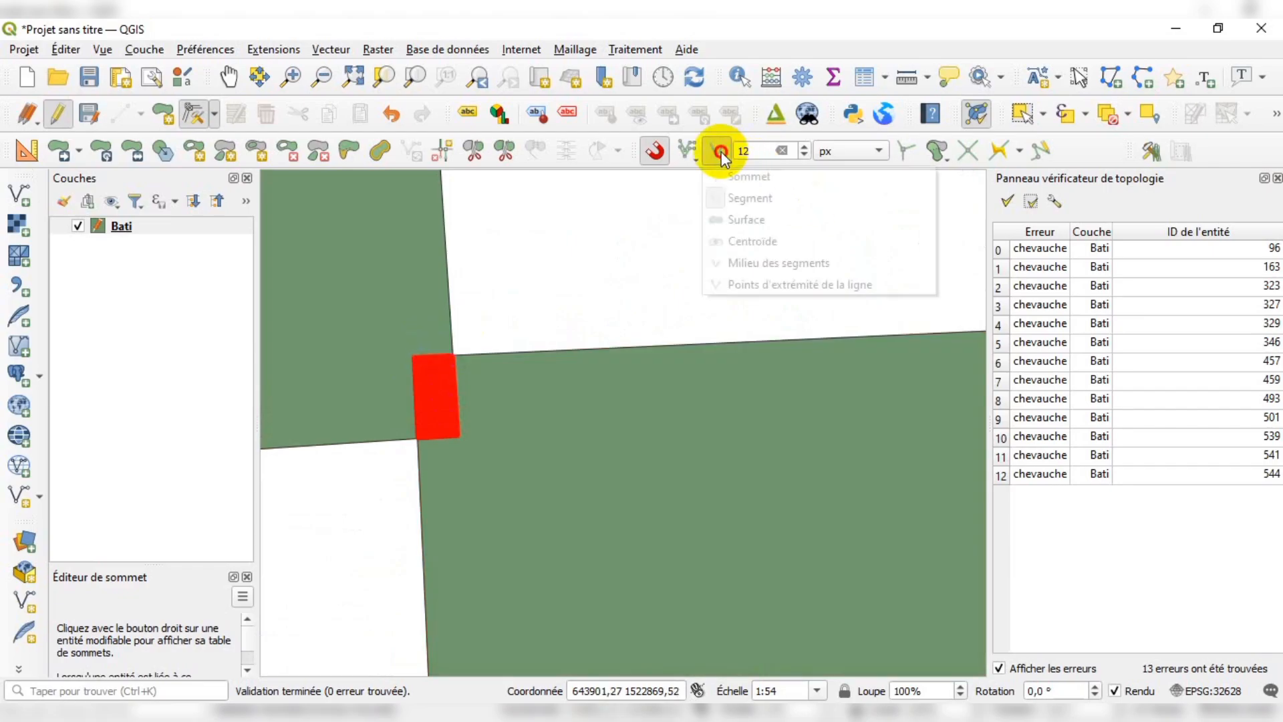
pyautogui.click(723, 200)
pyautogui.click(1067, 147)
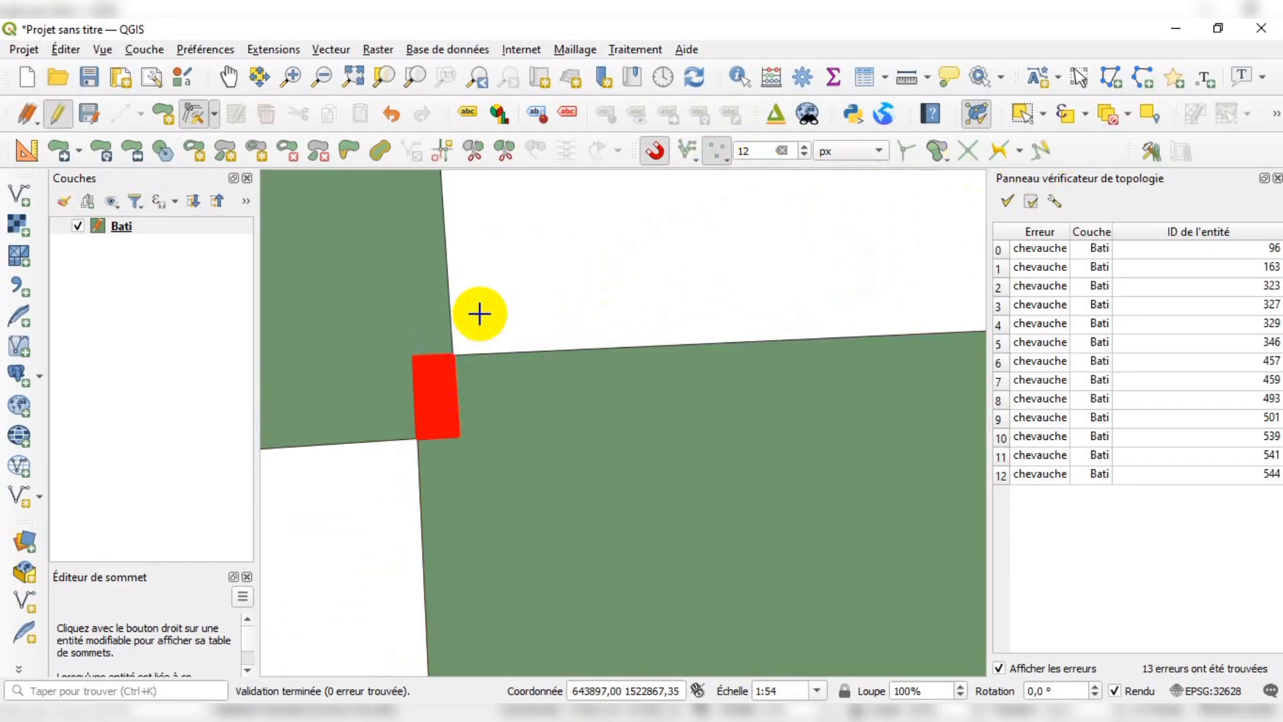
pyautogui.click(415, 357)
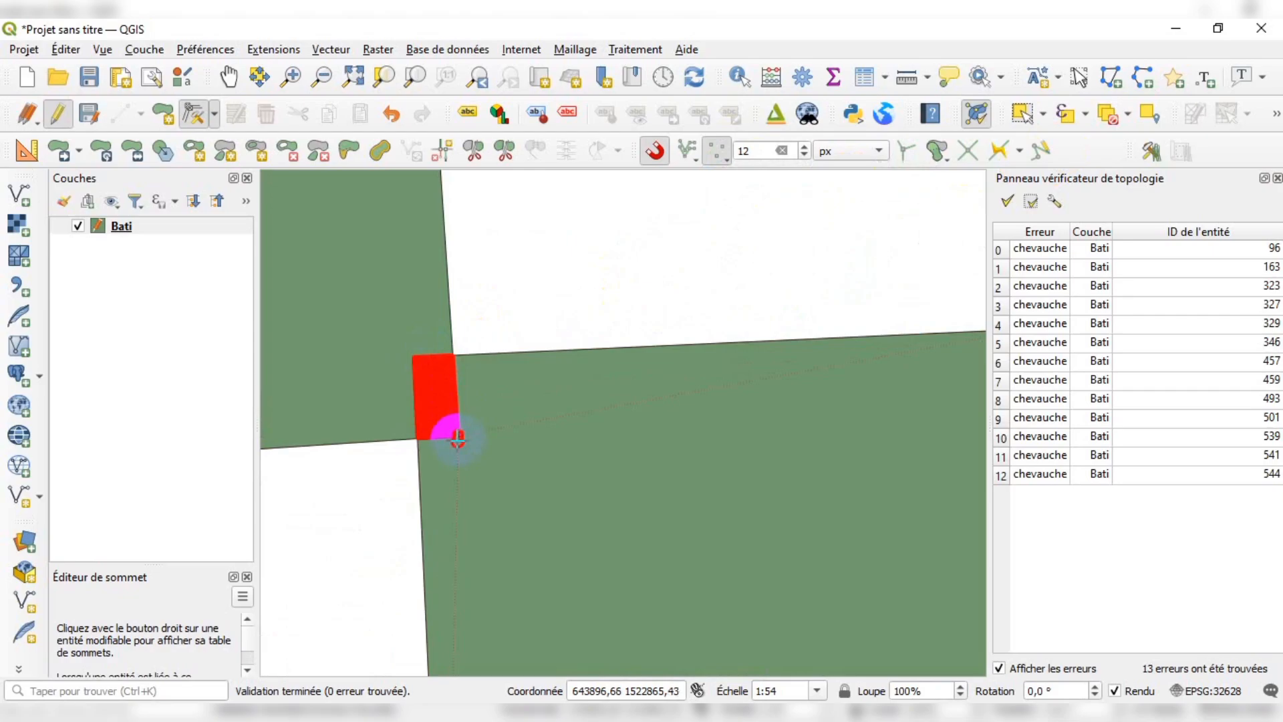
pyautogui.click(457, 438)
# Rerun the topology check on the whole Bati layer.
pyautogui.scroll(-4, 488, 371)
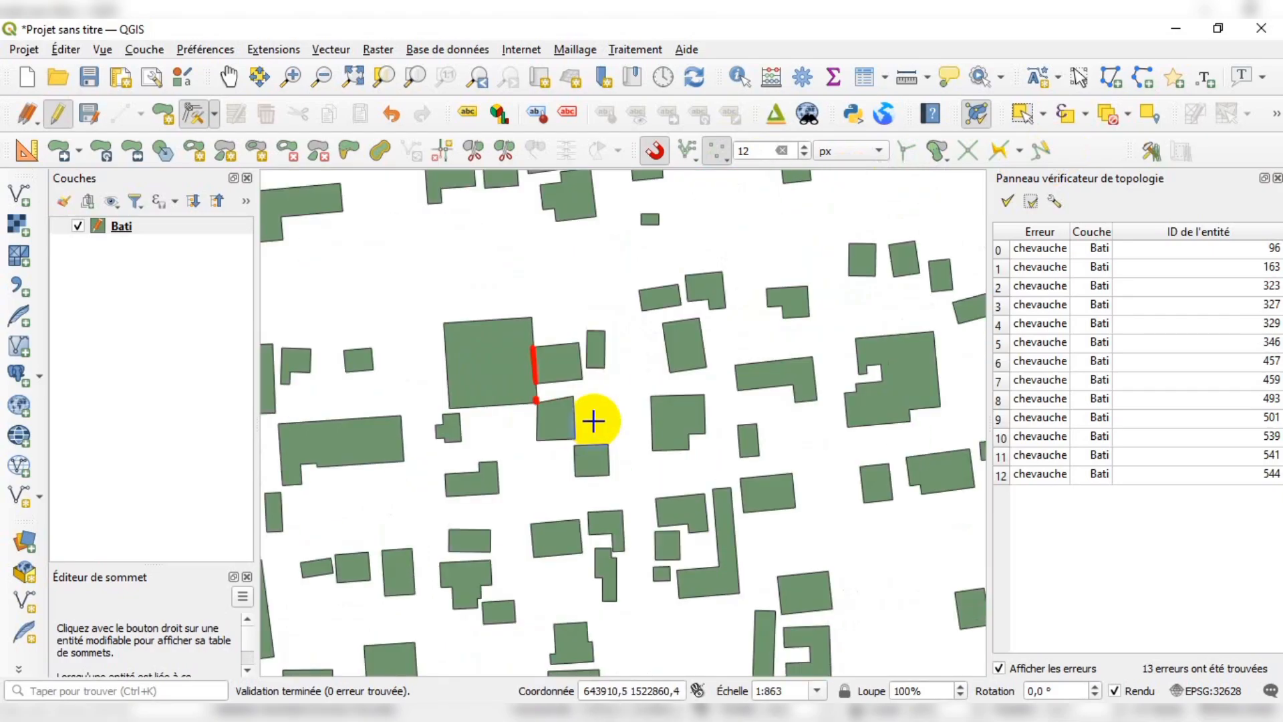
pyautogui.scroll(-1, 613, 378)
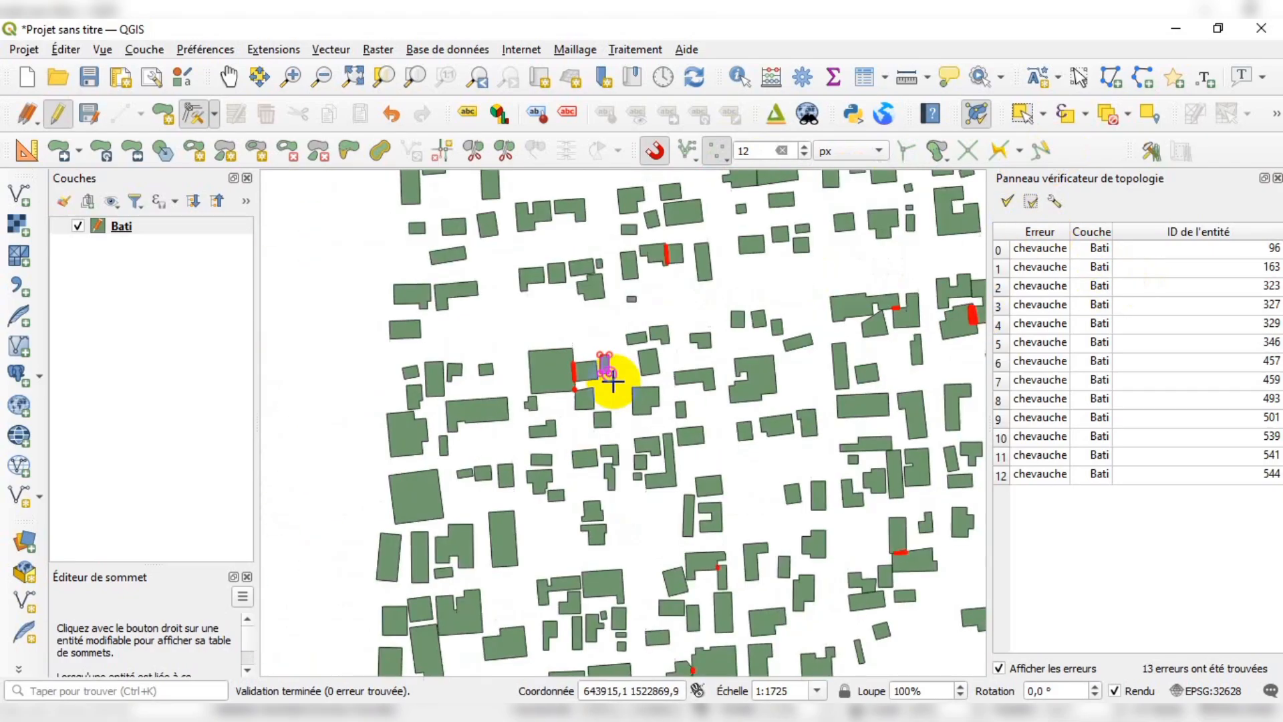
pyautogui.scroll(-1, 561, 382)
pyautogui.scroll(1, 765, 251)
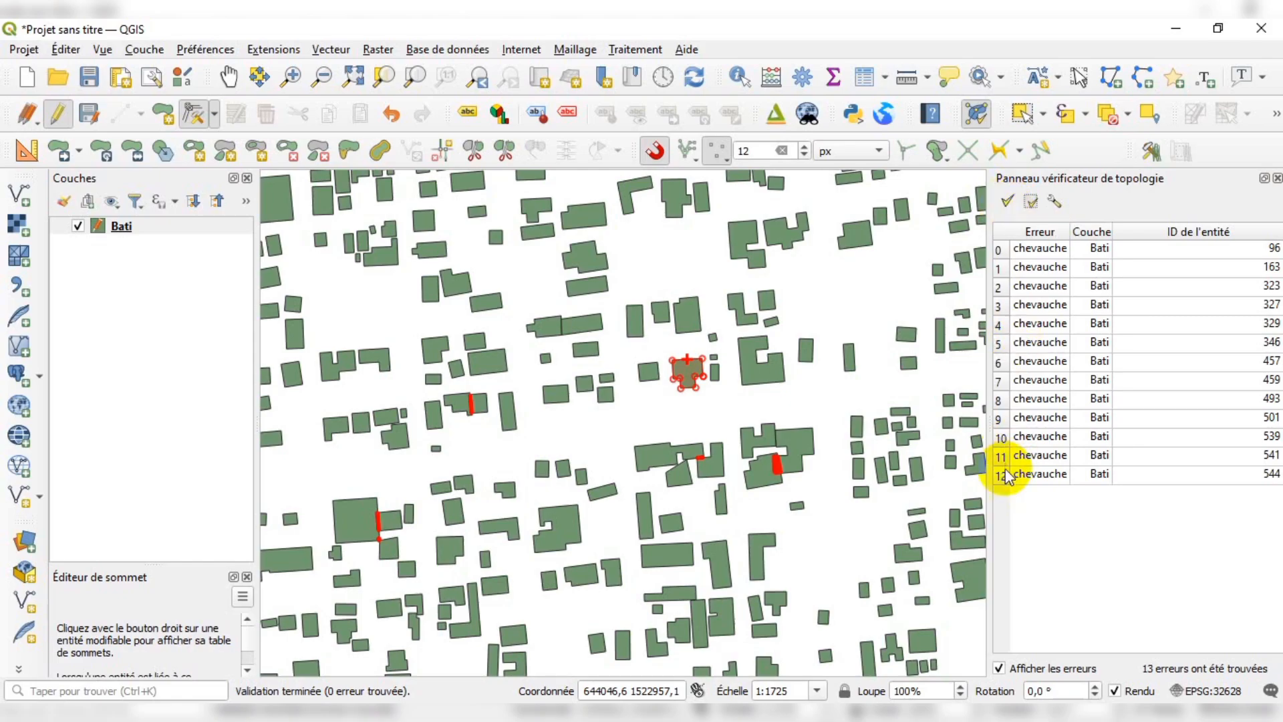
pyautogui.click(1007, 201)
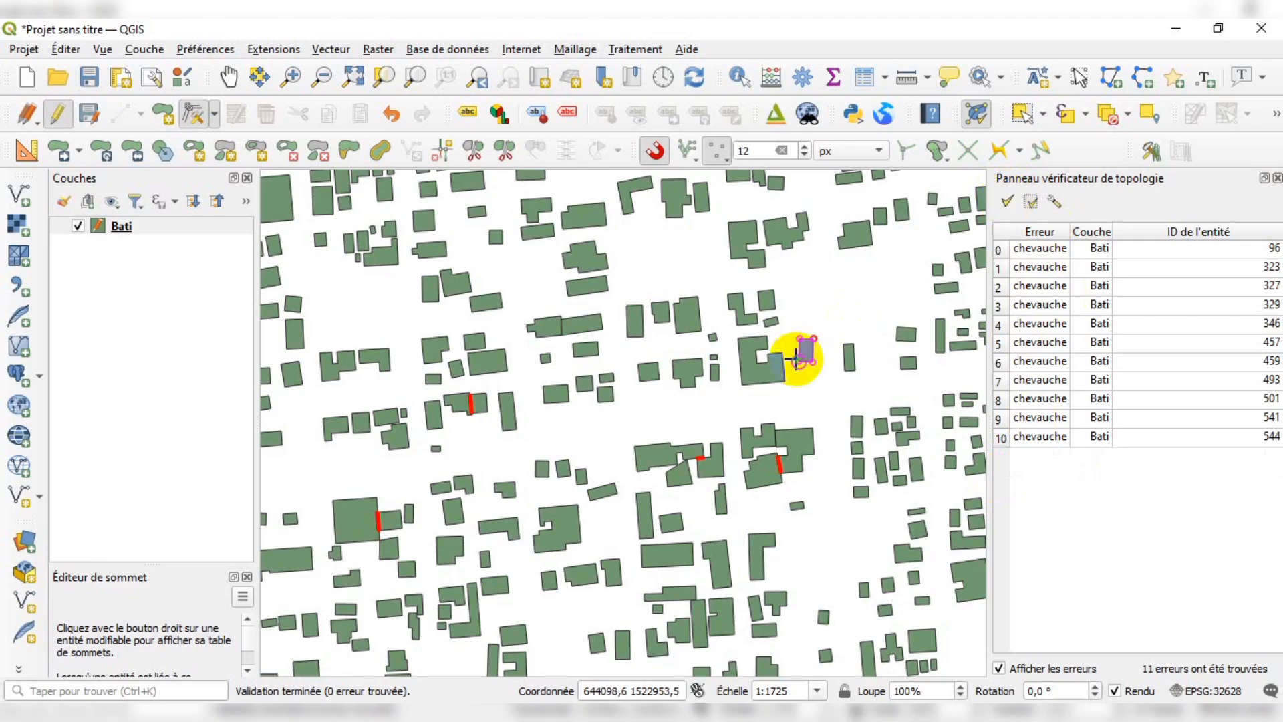
# At the thin overlap in the northern cluster, move the lower building's northwest corner down onto the south edge of the building above.
pyautogui.scroll(-2, 702, 401)
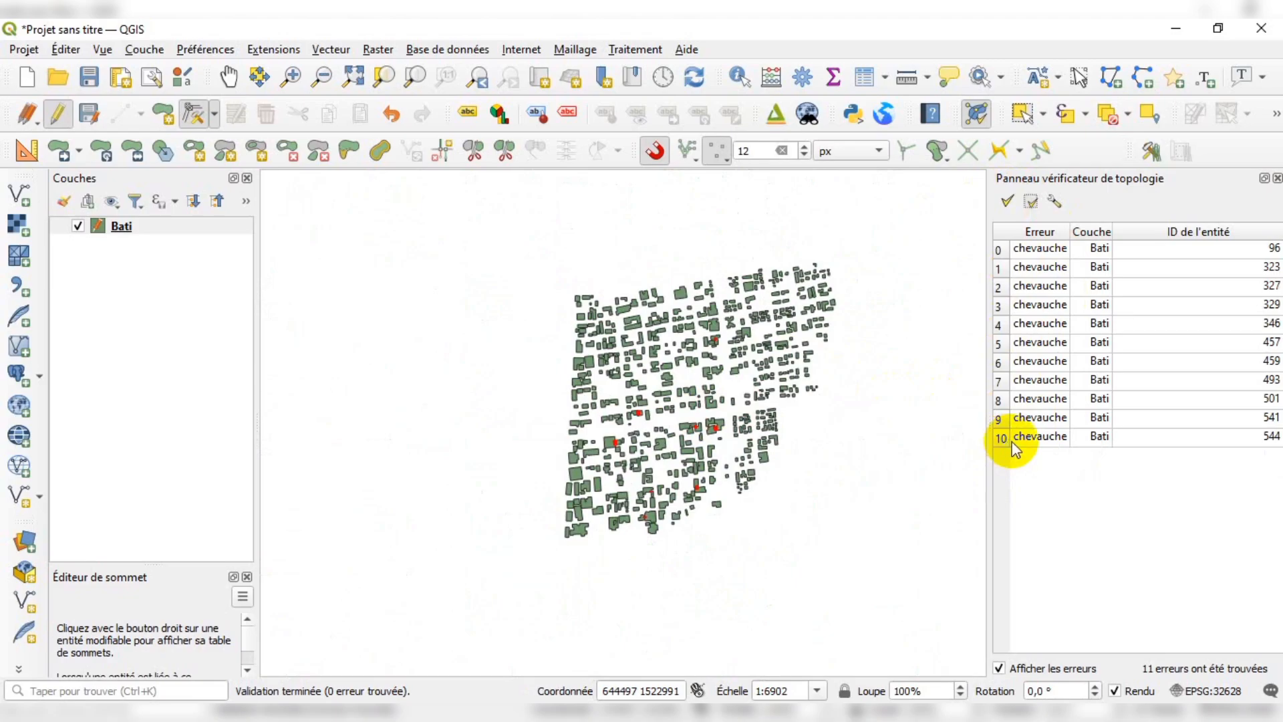
pyautogui.scroll(1, 728, 348)
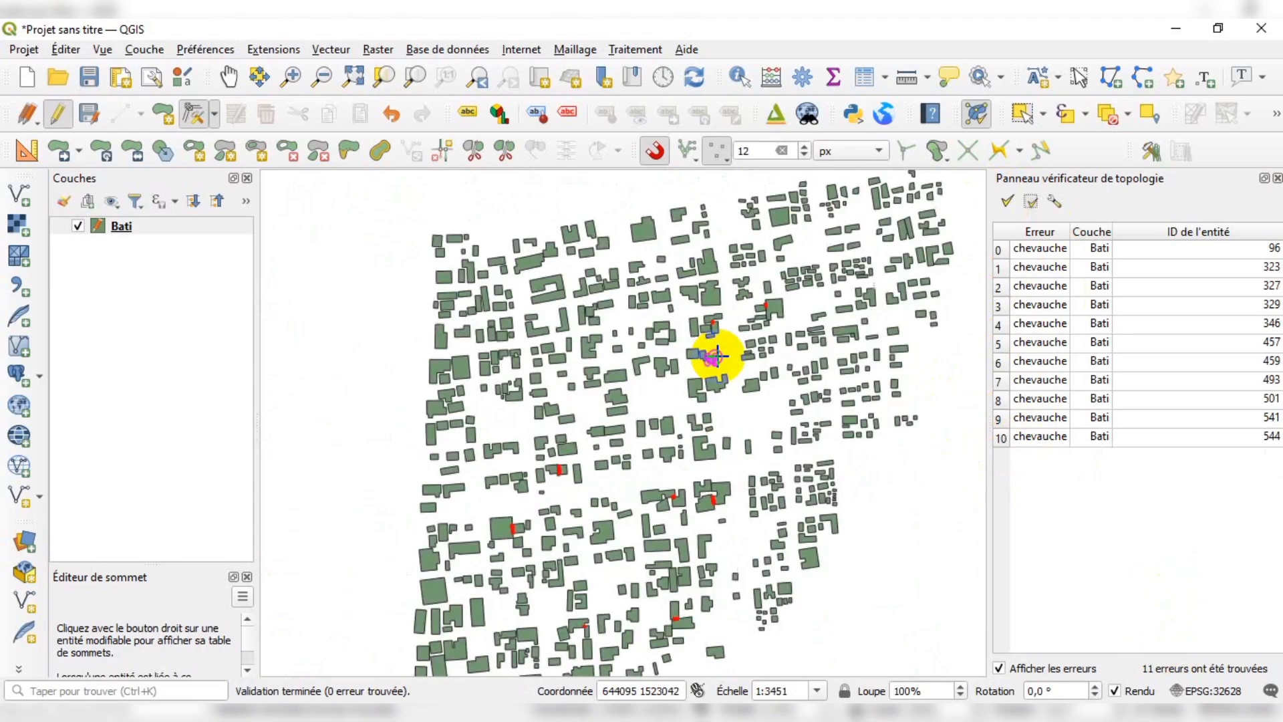
pyautogui.scroll(1, 764, 304)
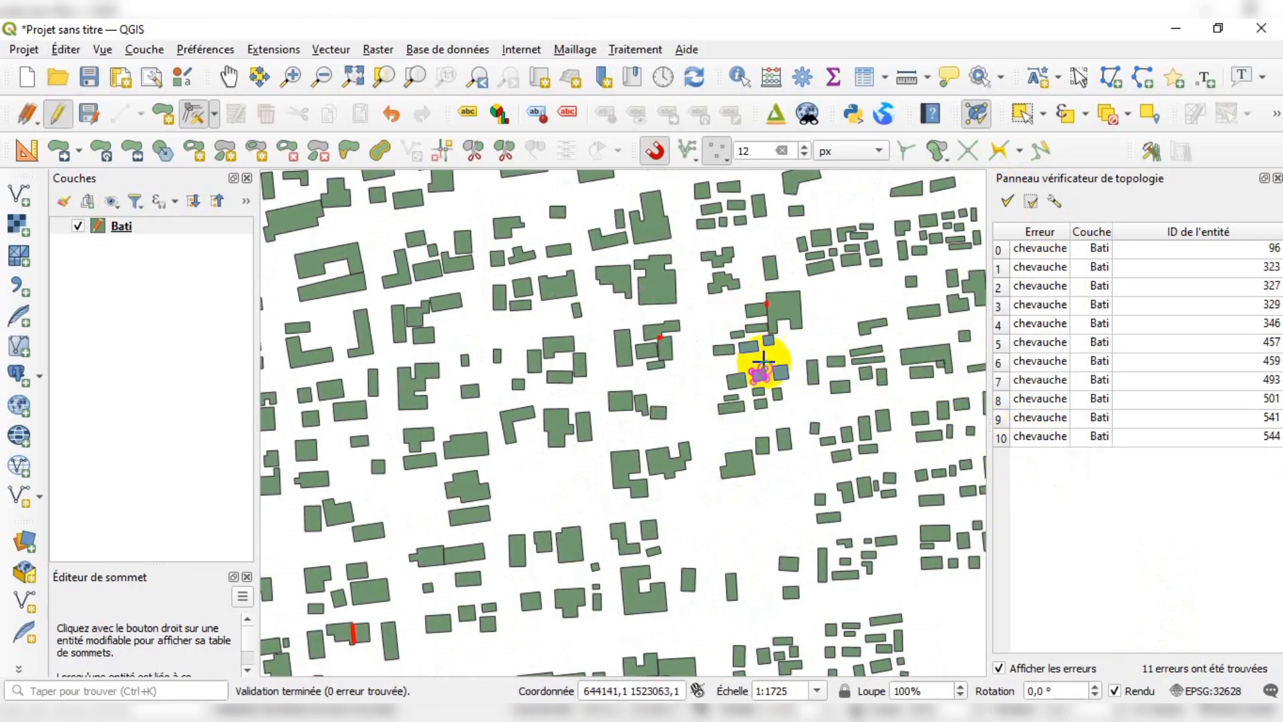
pyautogui.scroll(1, 757, 288)
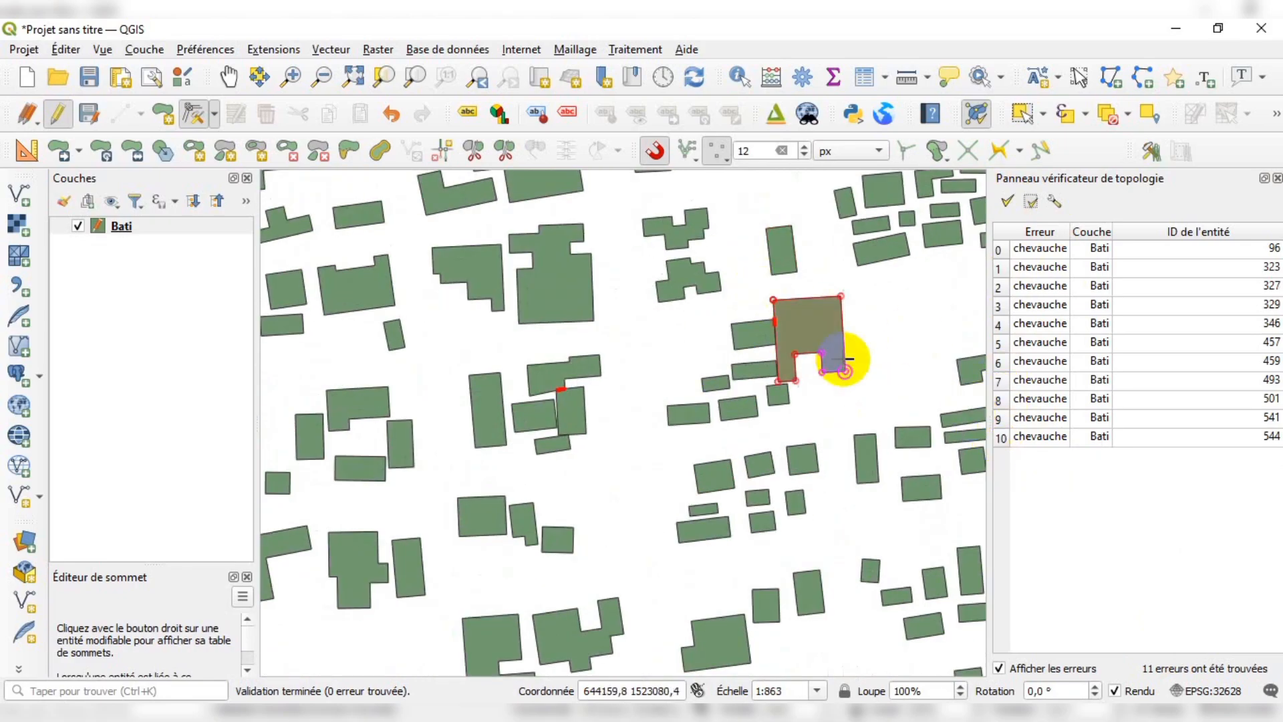
pyautogui.scroll(2, 567, 400)
pyautogui.scroll(2, 567, 407)
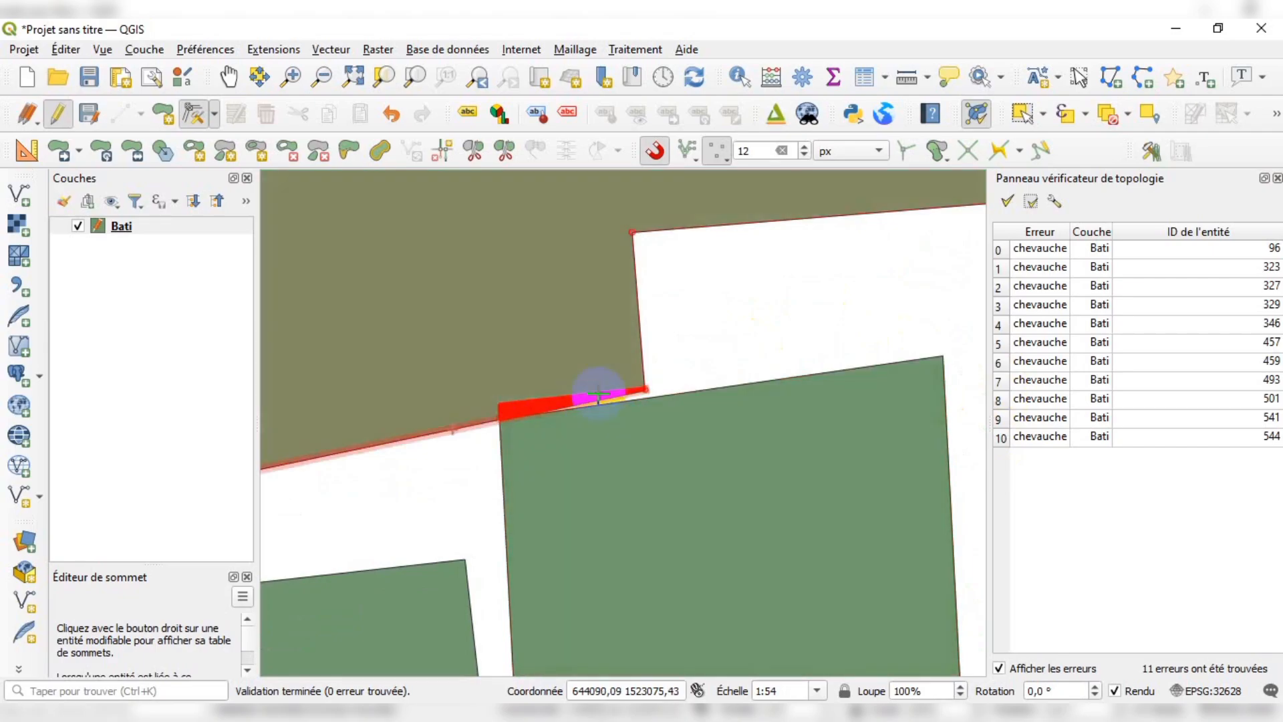
# Inspect the thin overlap on the northeastern large building's west edge and the narrow one between the adjoining southeastern buildings.
pyautogui.scroll(-3, 590, 386)
pyautogui.scroll(-1, 643, 317)
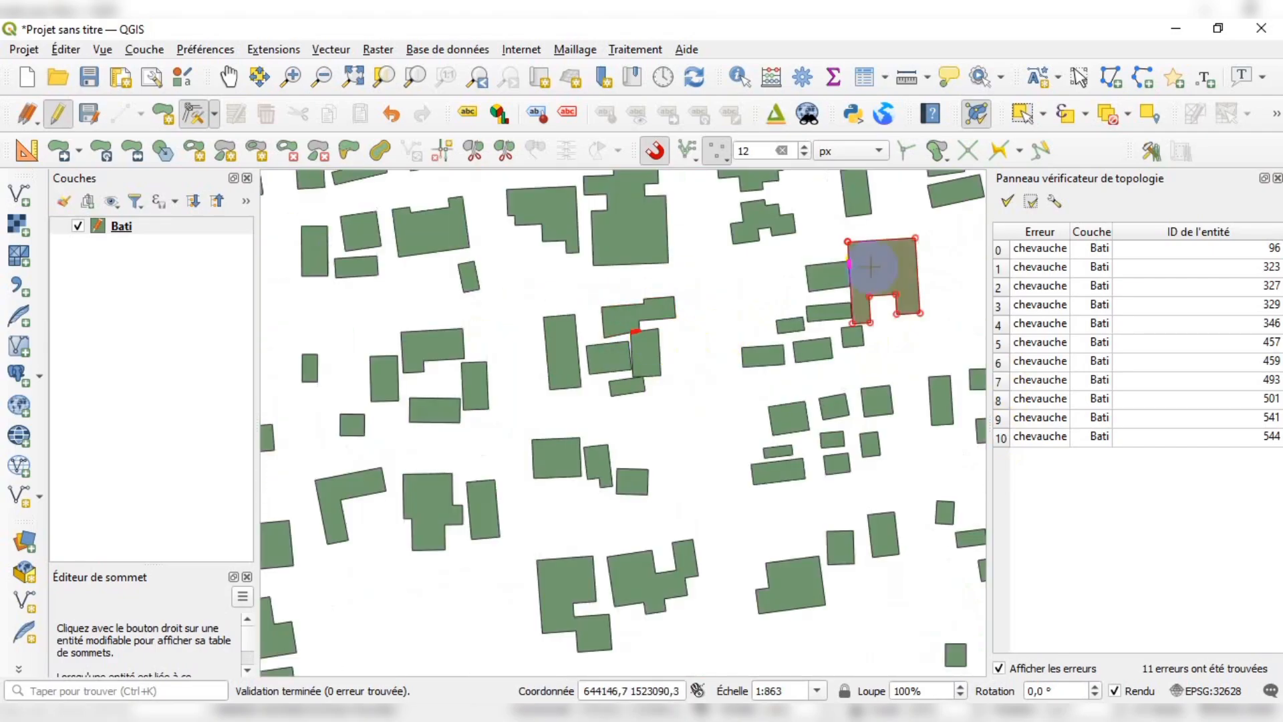
pyautogui.scroll(5, 871, 267)
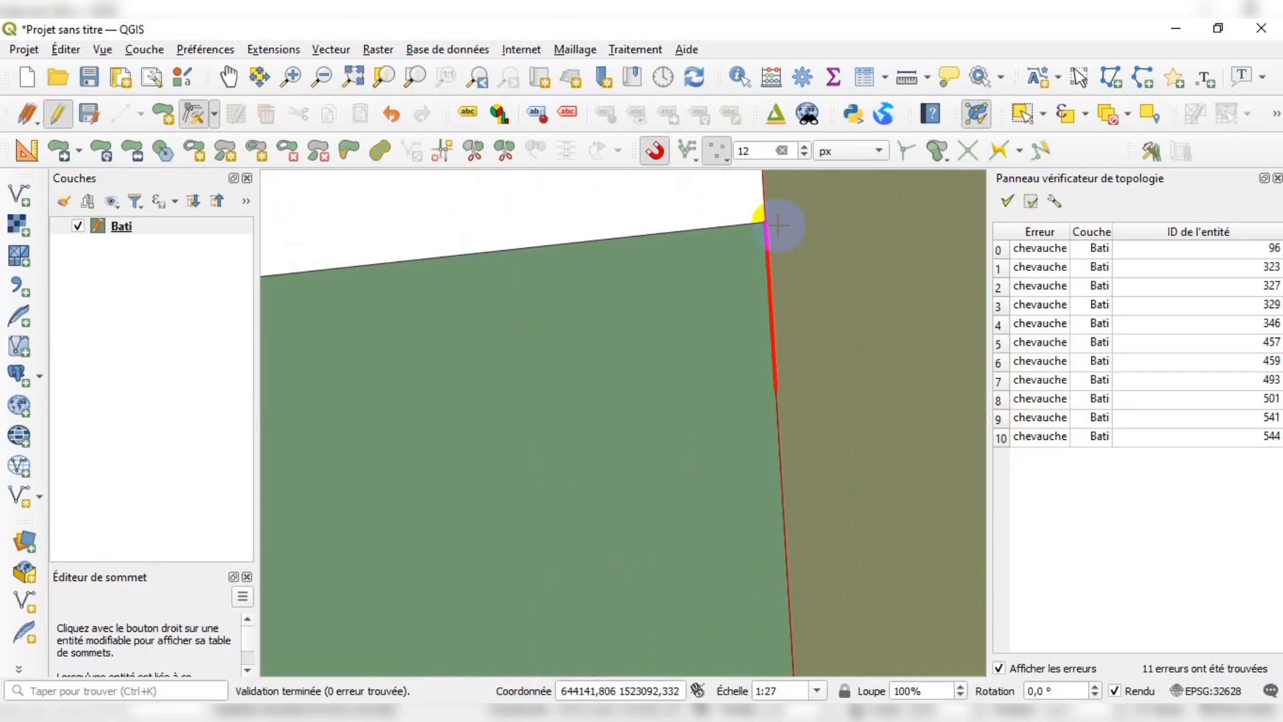
pyautogui.scroll(-3, 661, 252)
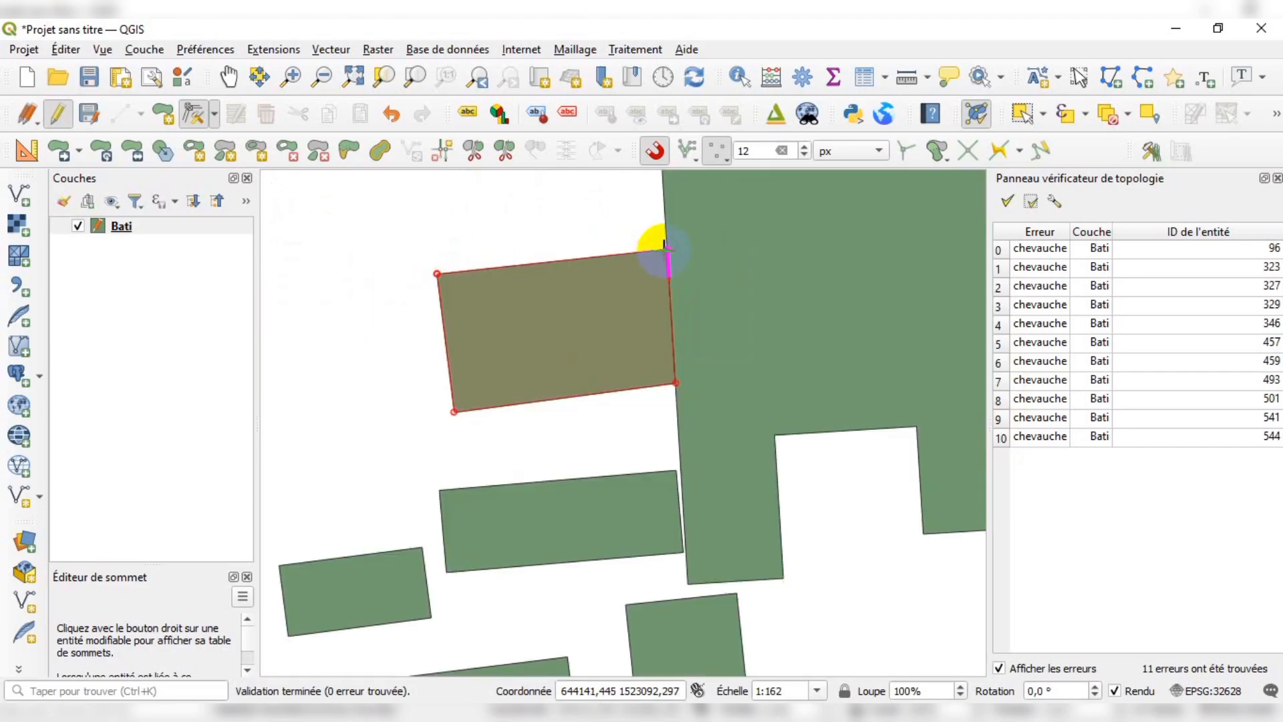
pyautogui.scroll(-4, 662, 250)
pyautogui.scroll(1, 635, 361)
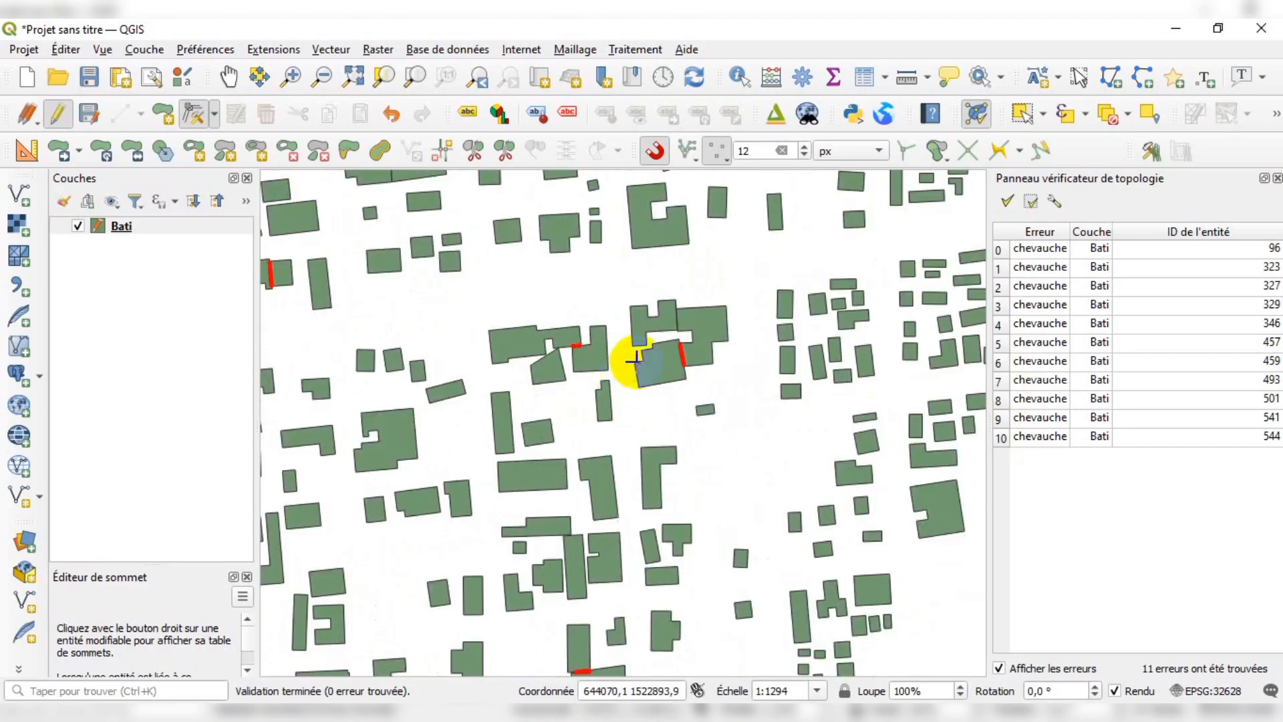
pyautogui.scroll(3, 635, 361)
pyautogui.scroll(2, 589, 246)
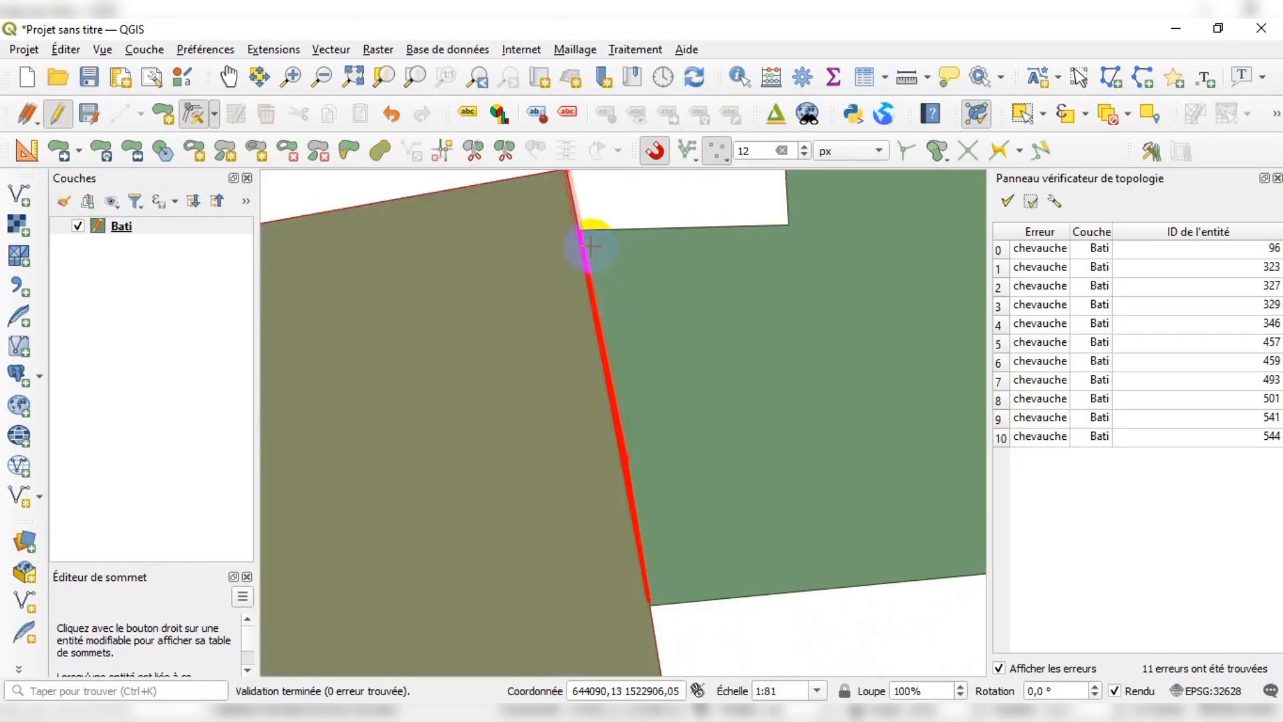
pyautogui.scroll(-4, 661, 294)
pyautogui.scroll(-3, 667, 311)
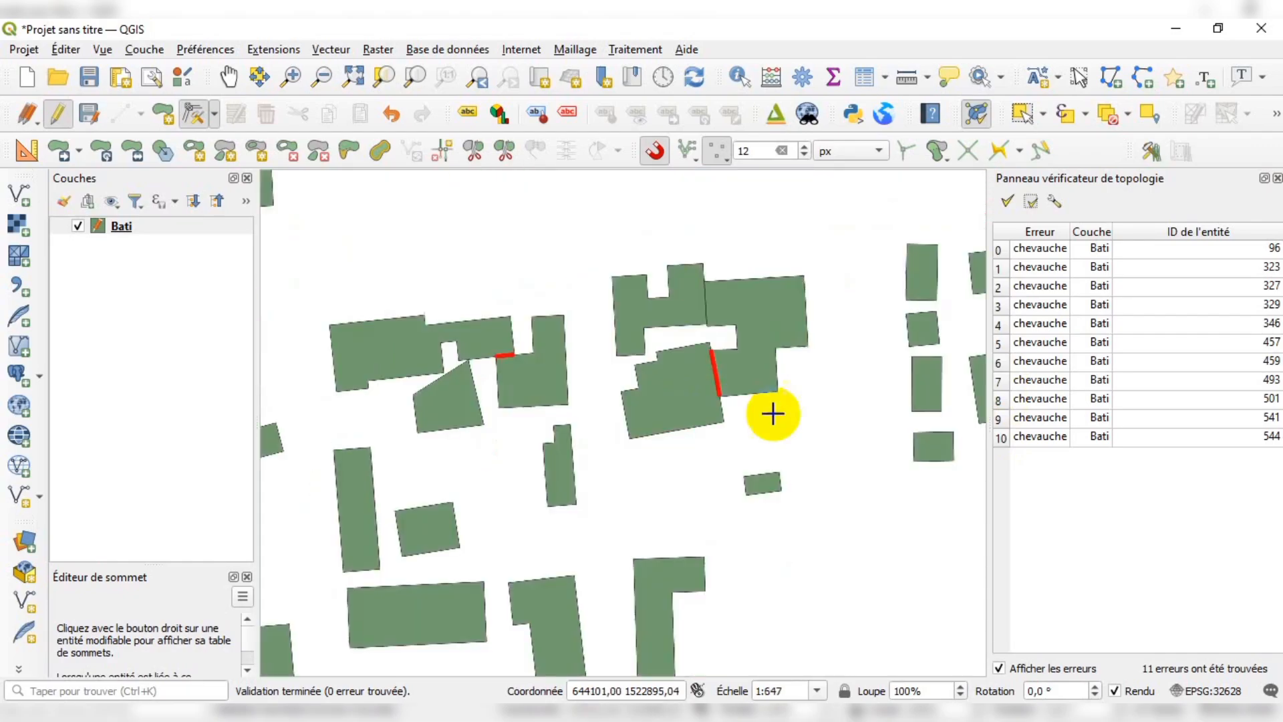
# Turn segment snapping back on and move the upper building's southeast corner onto the lower building's north edge at the thin overlap.
pyautogui.scroll(4, 664, 372)
pyautogui.scroll(2, 534, 480)
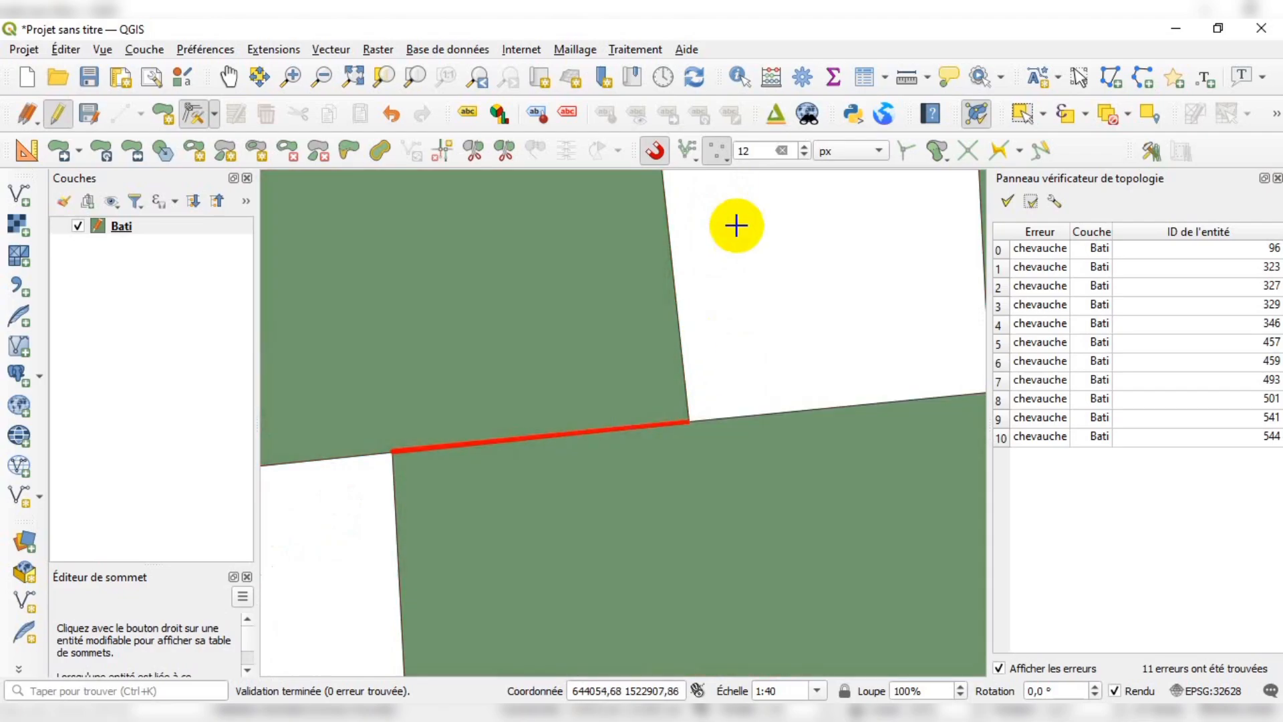
pyautogui.click(717, 153)
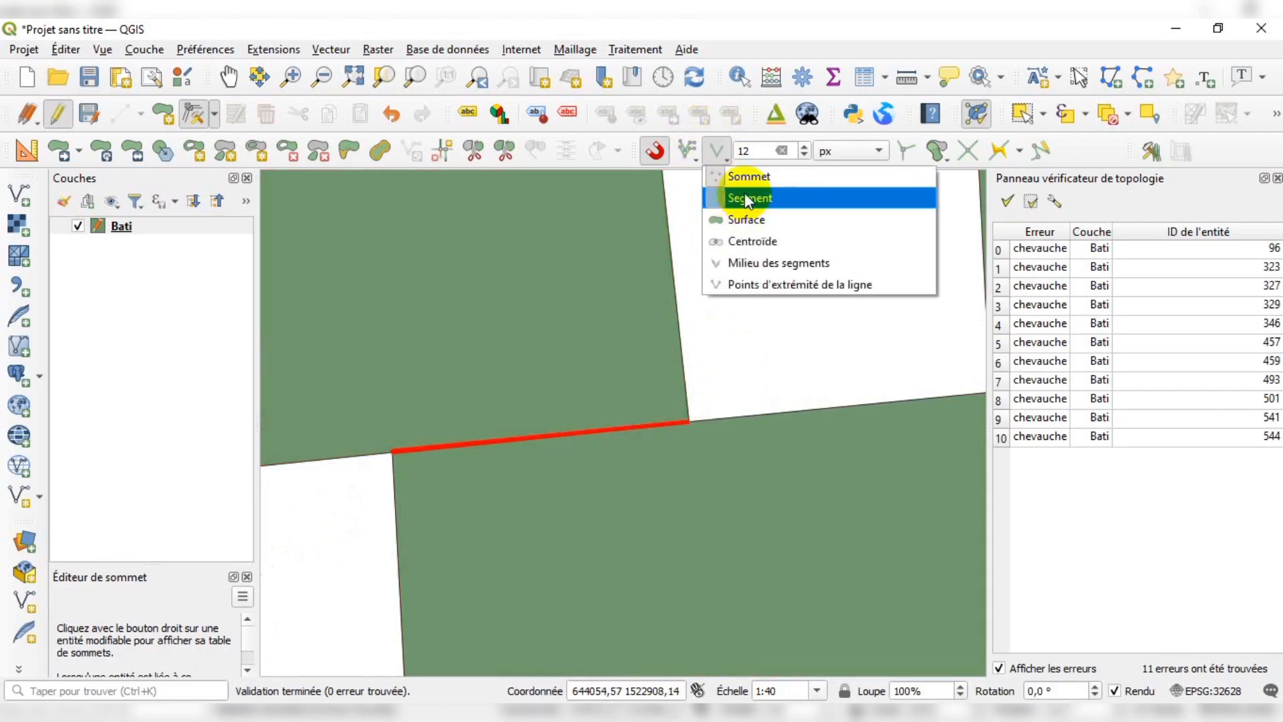
pyautogui.click(749, 199)
pyautogui.click(925, 223)
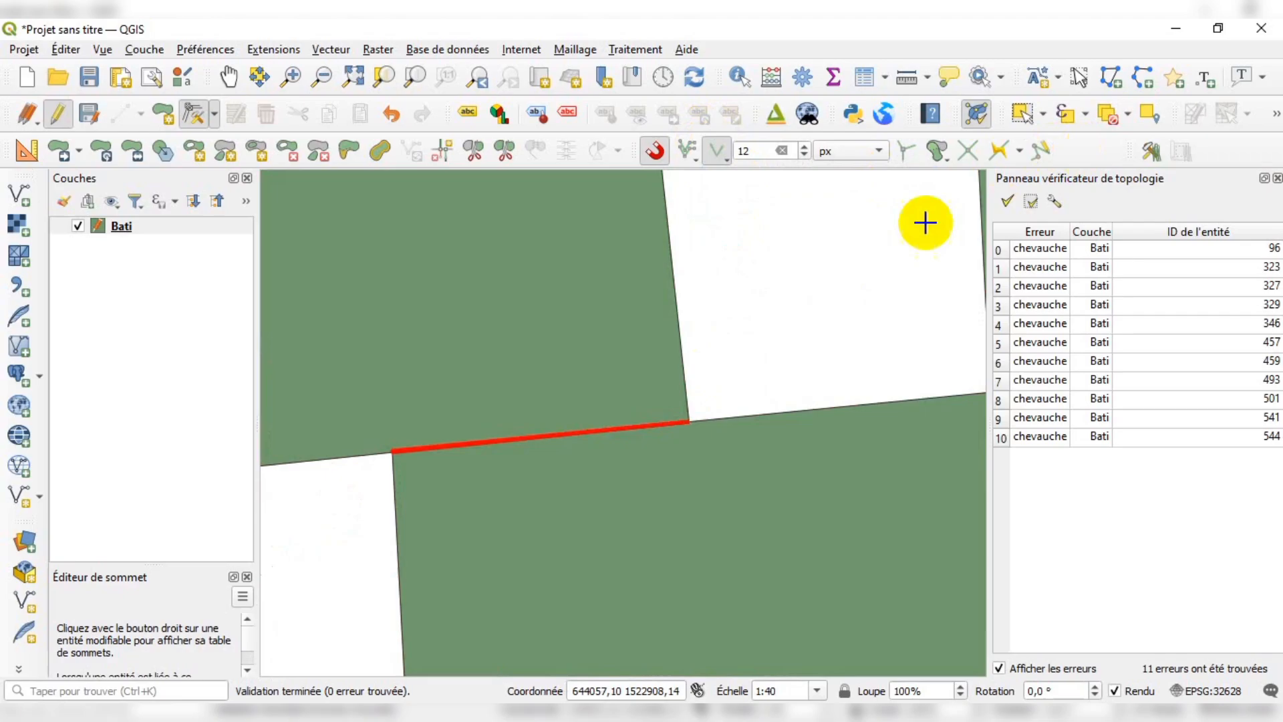
pyautogui.click(670, 426)
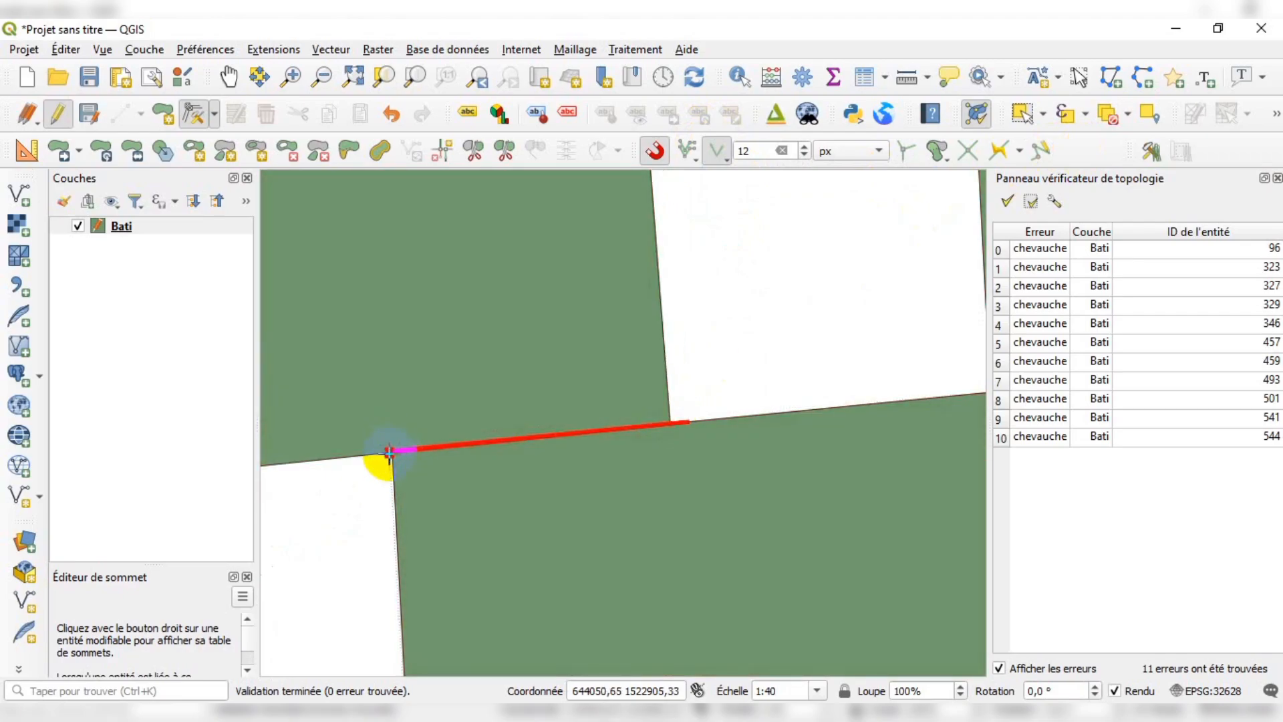
# At the large square building to the west, move the neighbouring building's two west corners onto its east edge.
pyautogui.scroll(-6, 814, 324)
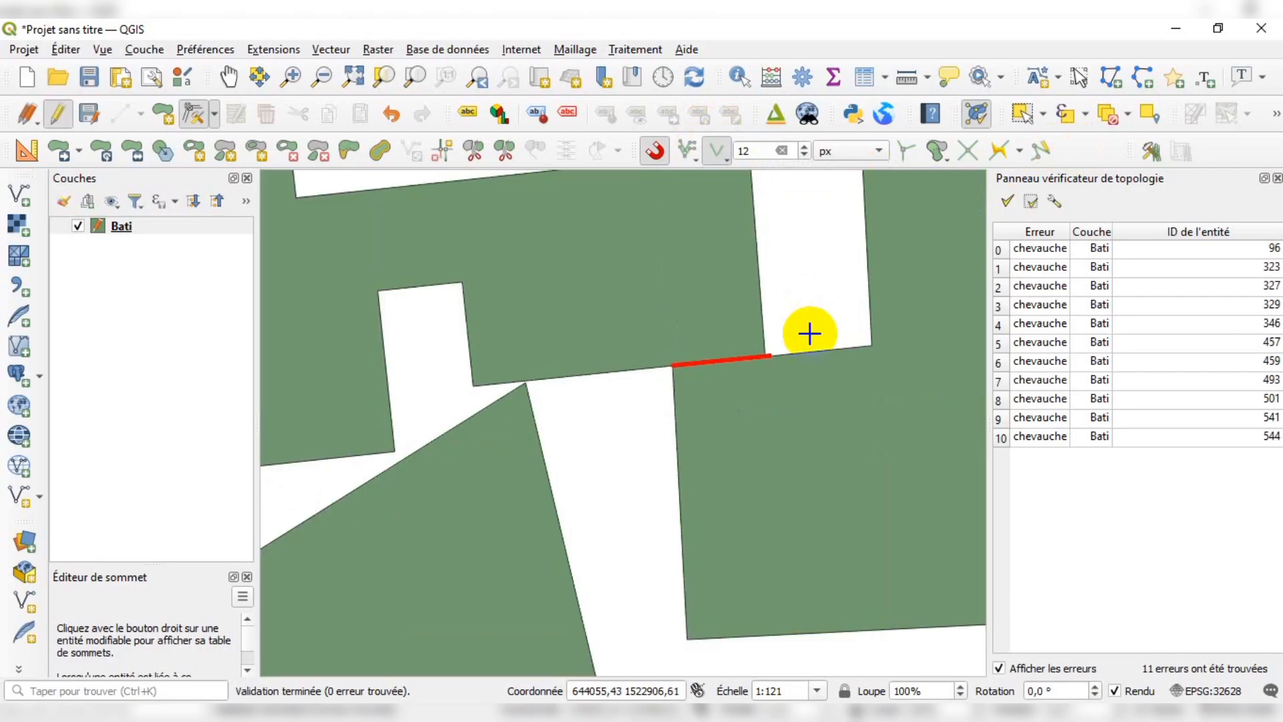
pyautogui.scroll(1, 723, 331)
pyautogui.scroll(2, 458, 394)
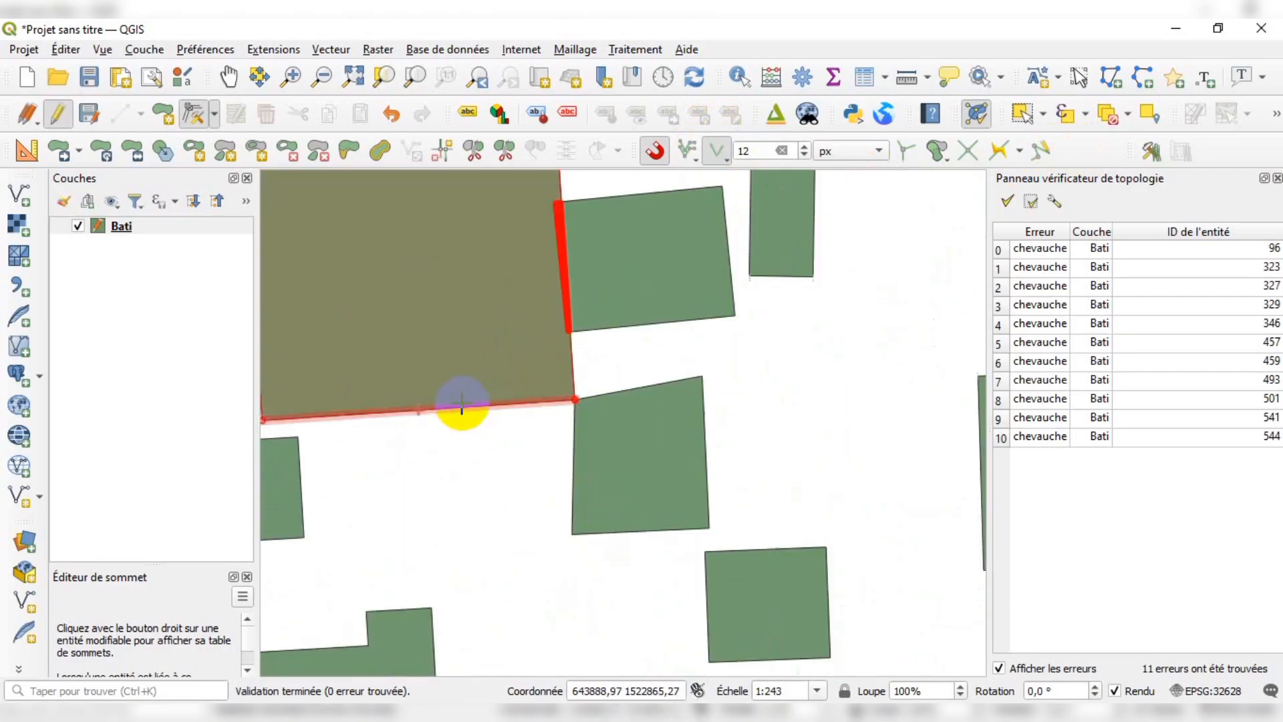
pyautogui.scroll(2, 559, 214)
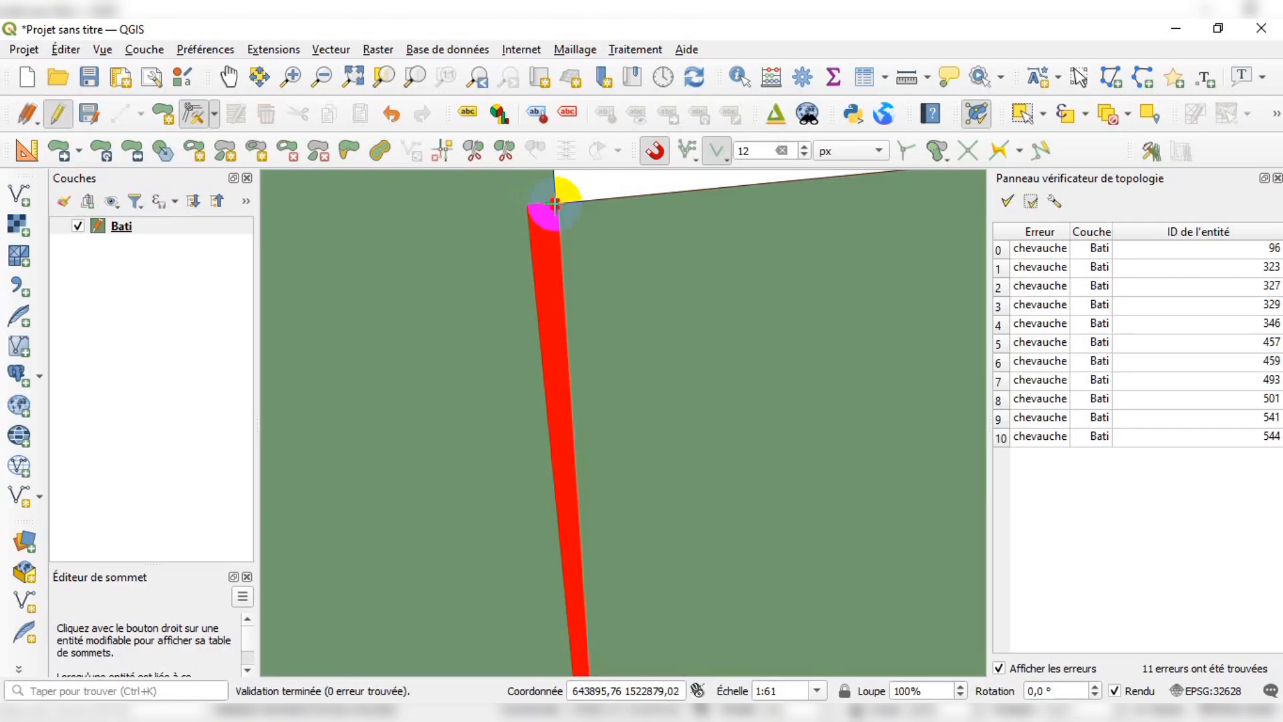
pyautogui.scroll(-2, 603, 232)
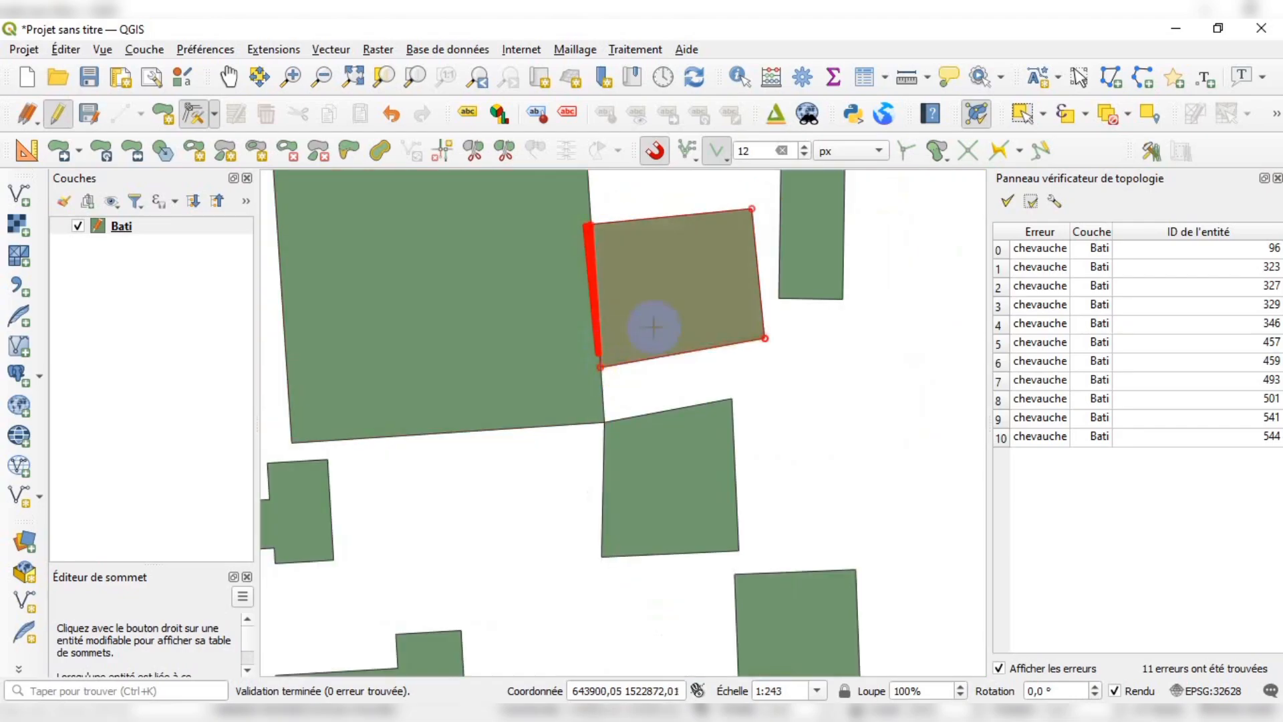
# Inspect the southern overlap at the building's pointed east corner and rerun the topology check on the whole Bati layer.
pyautogui.scroll(-3, 625, 350)
pyautogui.scroll(1, 683, 422)
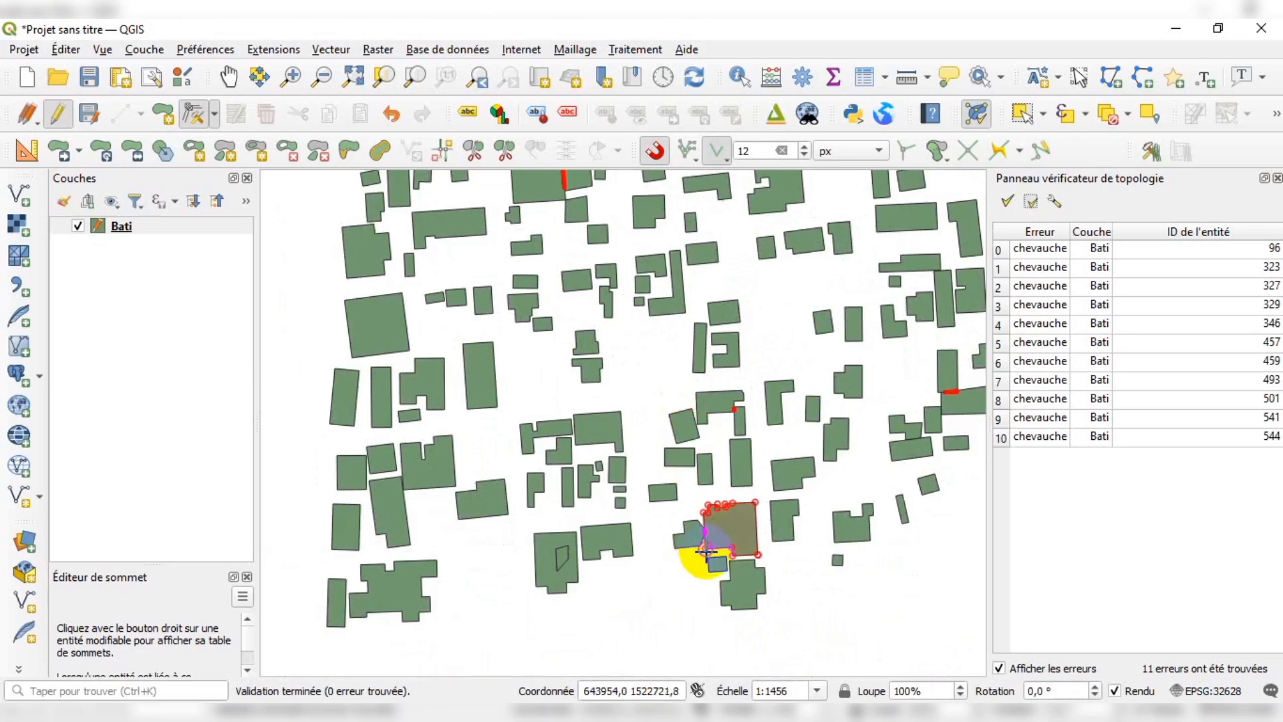
pyautogui.scroll(4, 707, 532)
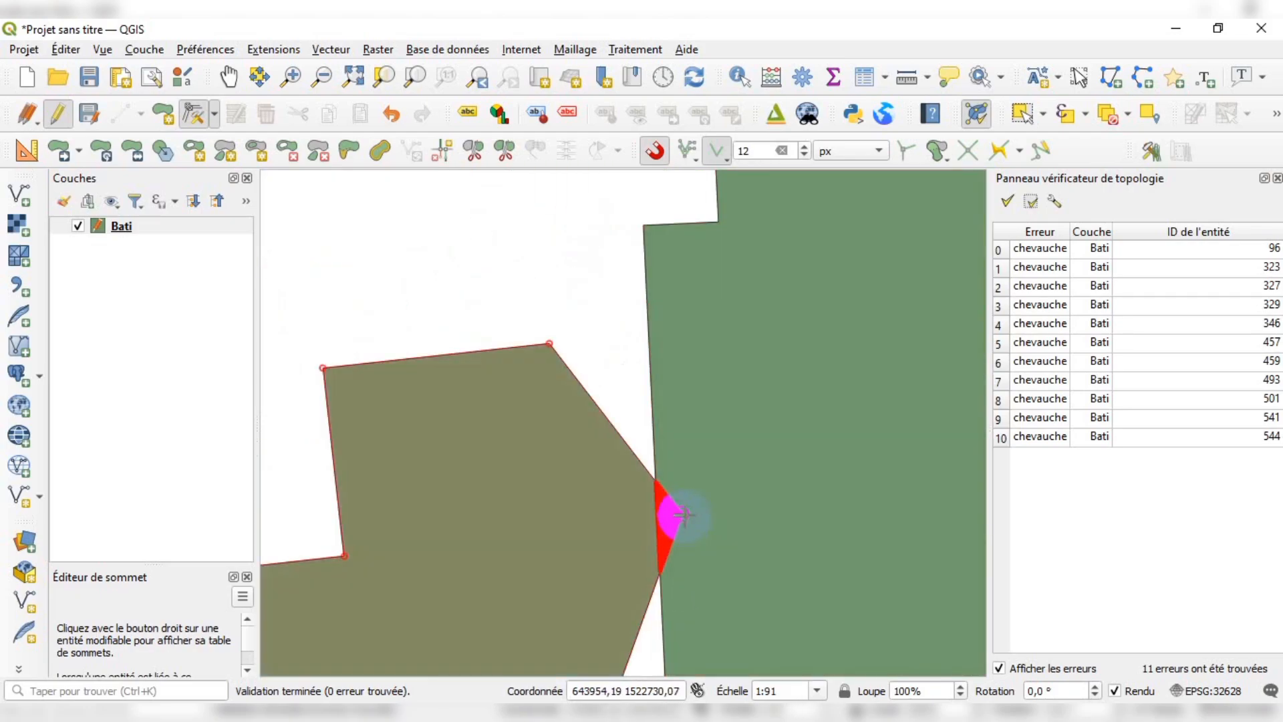
pyautogui.scroll(-3, 632, 458)
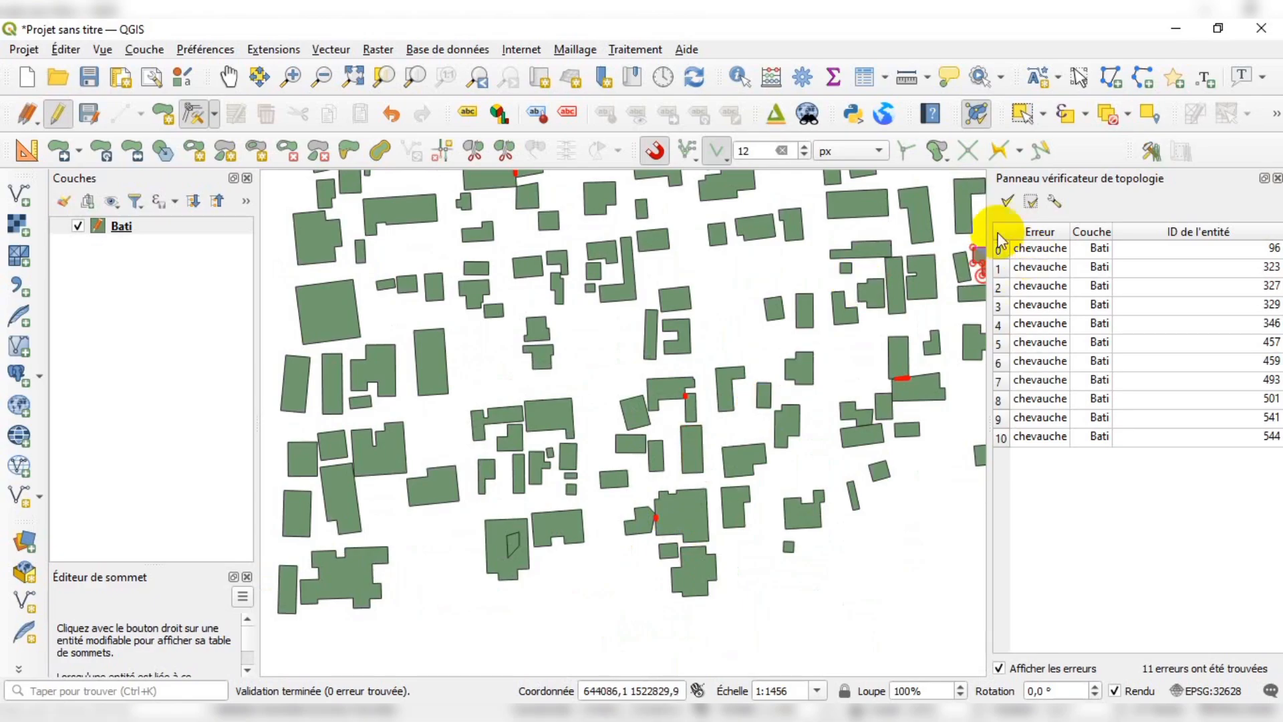
pyautogui.click(1007, 200)
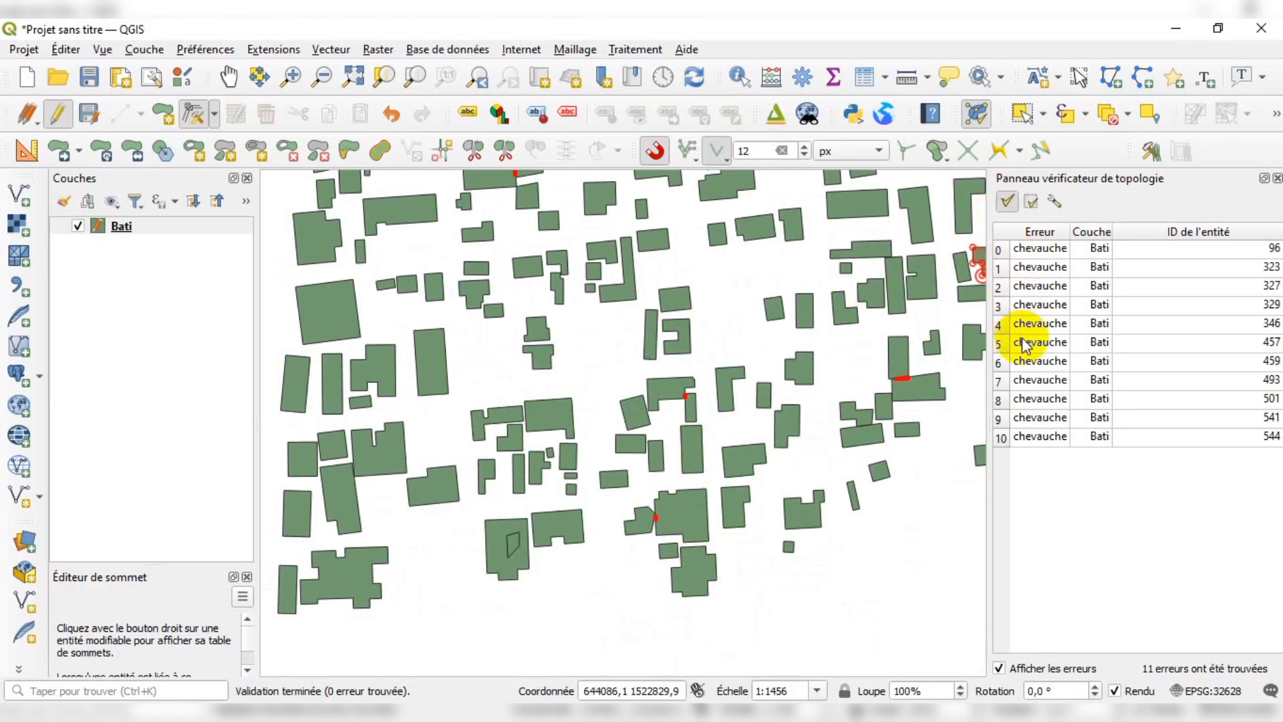
pyautogui.scroll(-2, 728, 524)
pyautogui.scroll(2, 839, 366)
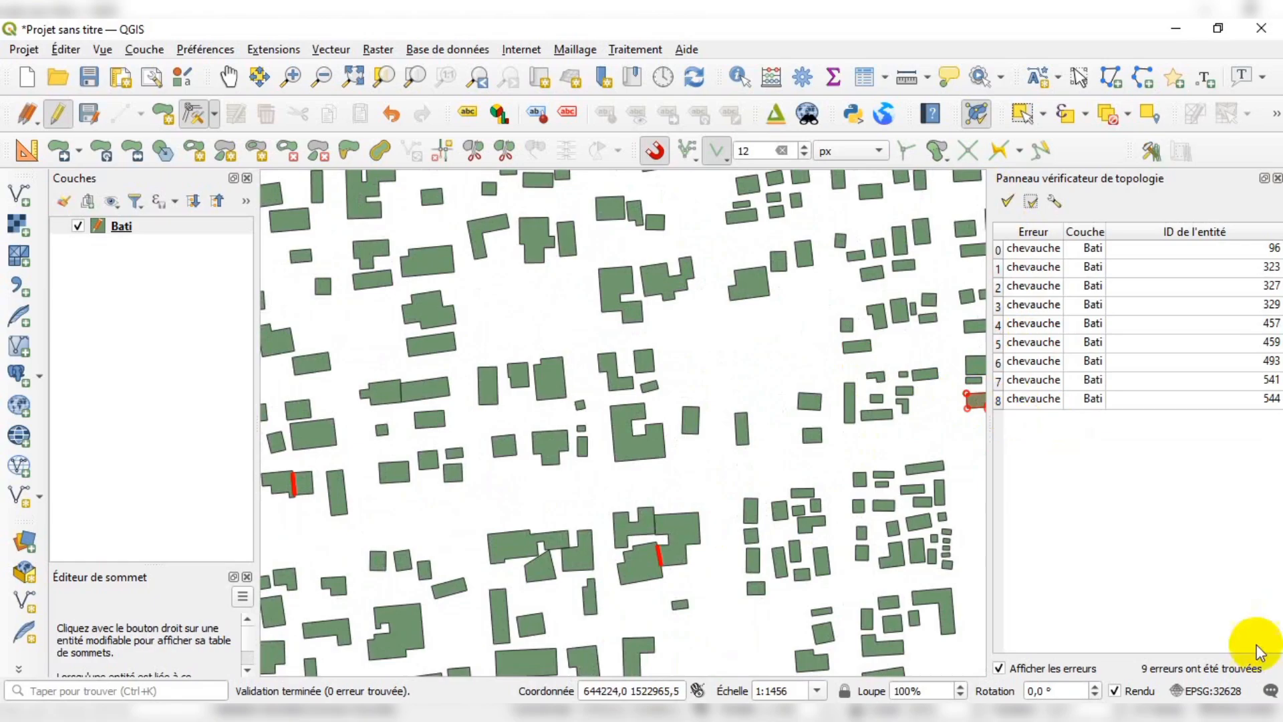
pyautogui.scroll(-2, 675, 574)
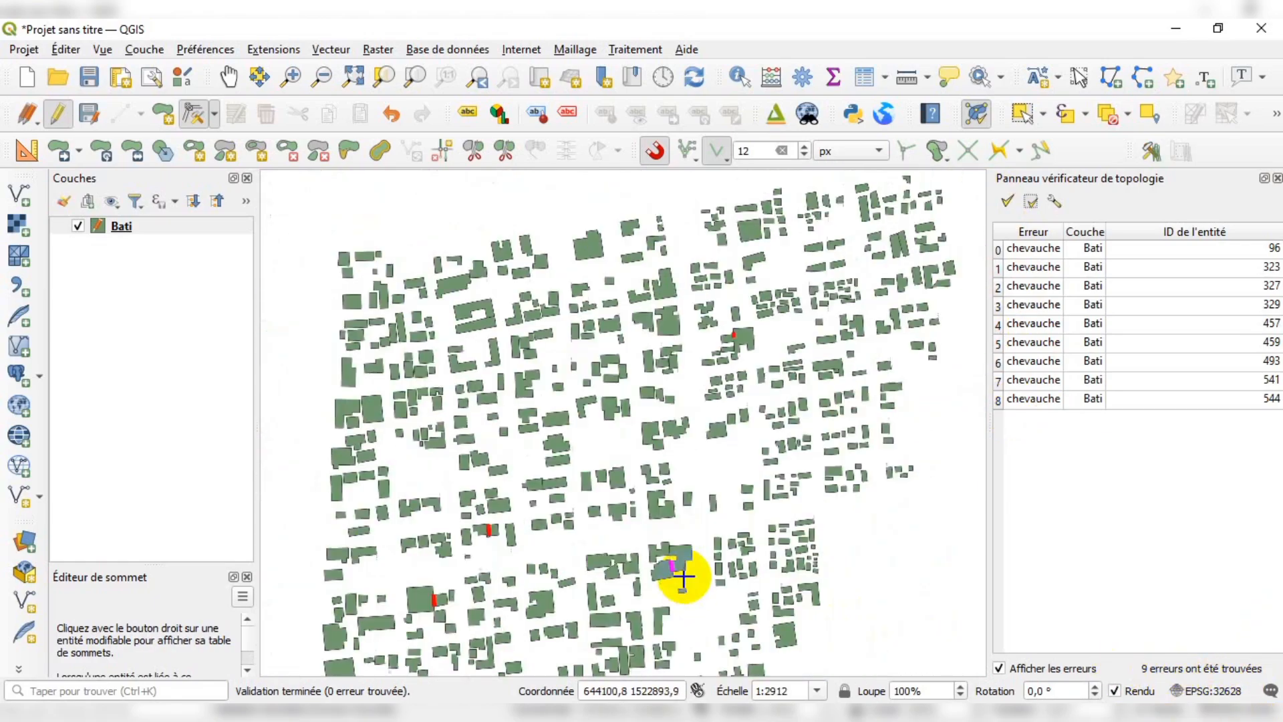
# Save the Bati layer's edits and end its editing session.
pyautogui.scroll(1, 648, 493)
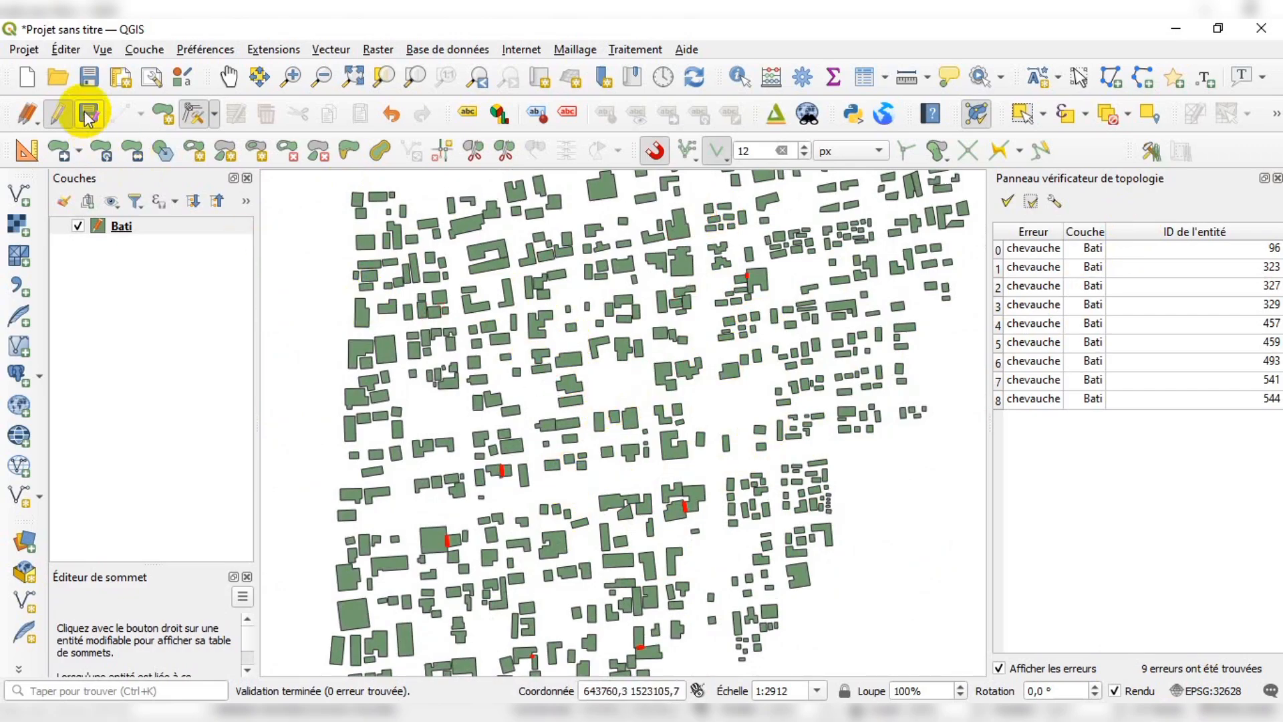
pyautogui.click(87, 116)
pyautogui.click(59, 114)
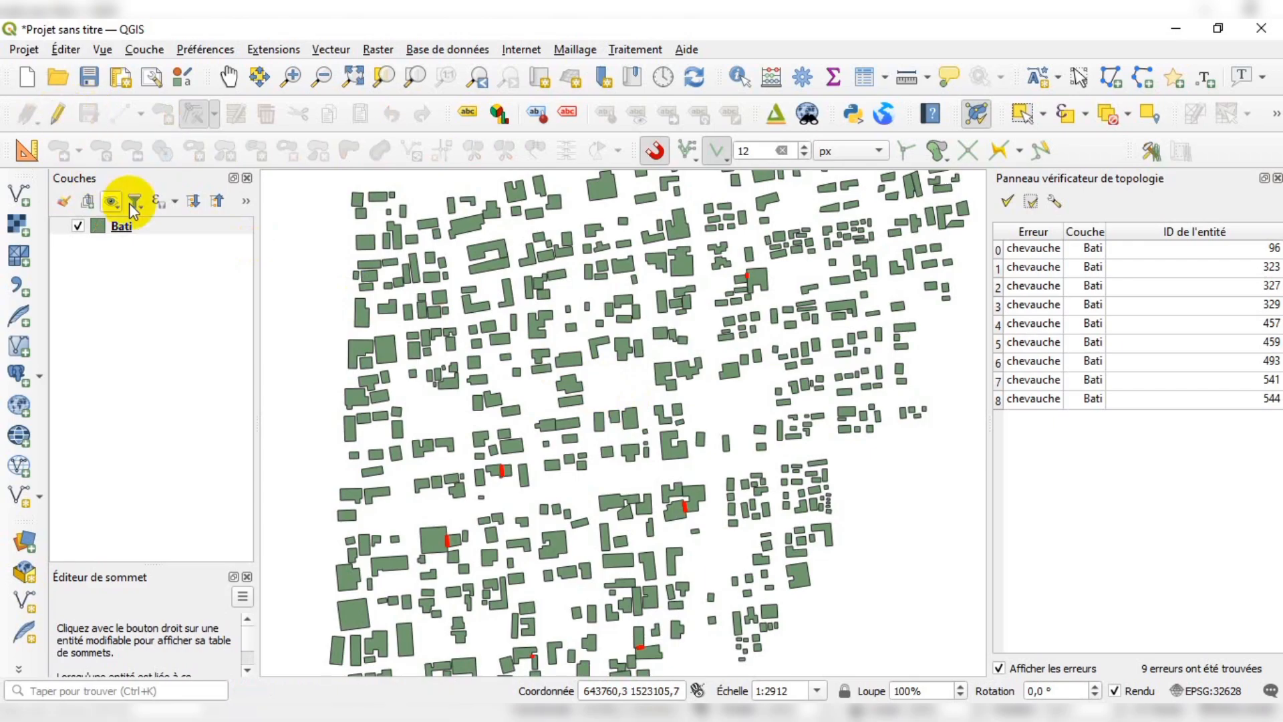
# Look over the remaining overlap errors on the map and widen the Erreur column of the topology error list.
pyautogui.scroll(-1, 751, 362)
pyautogui.scroll(1, 758, 363)
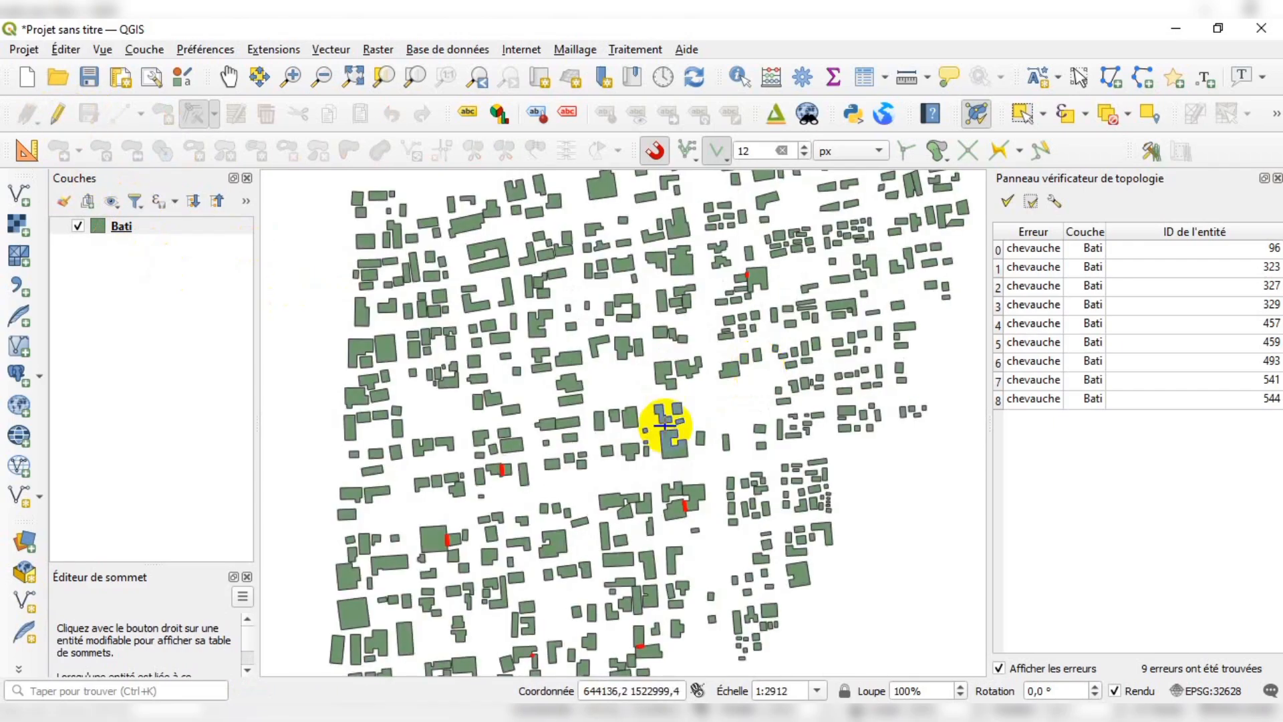
pyautogui.scroll(-1, 605, 327)
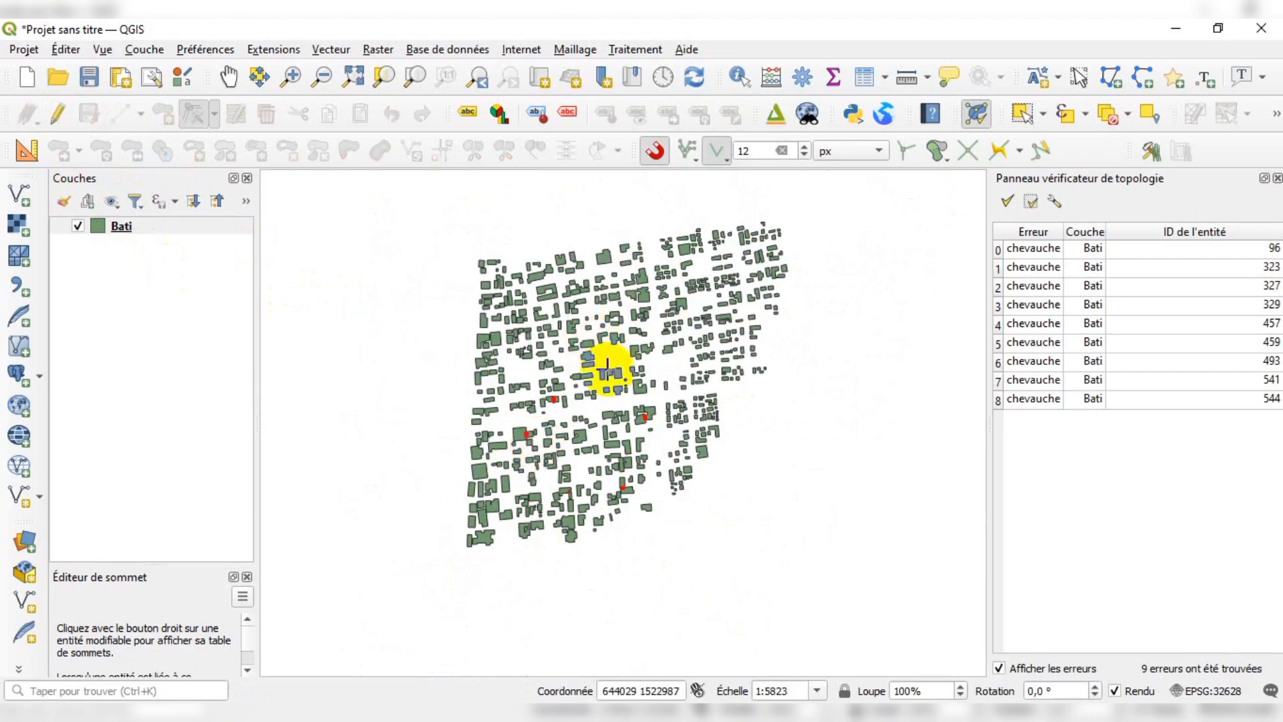
pyautogui.scroll(2, 610, 367)
pyautogui.scroll(-1, 597, 400)
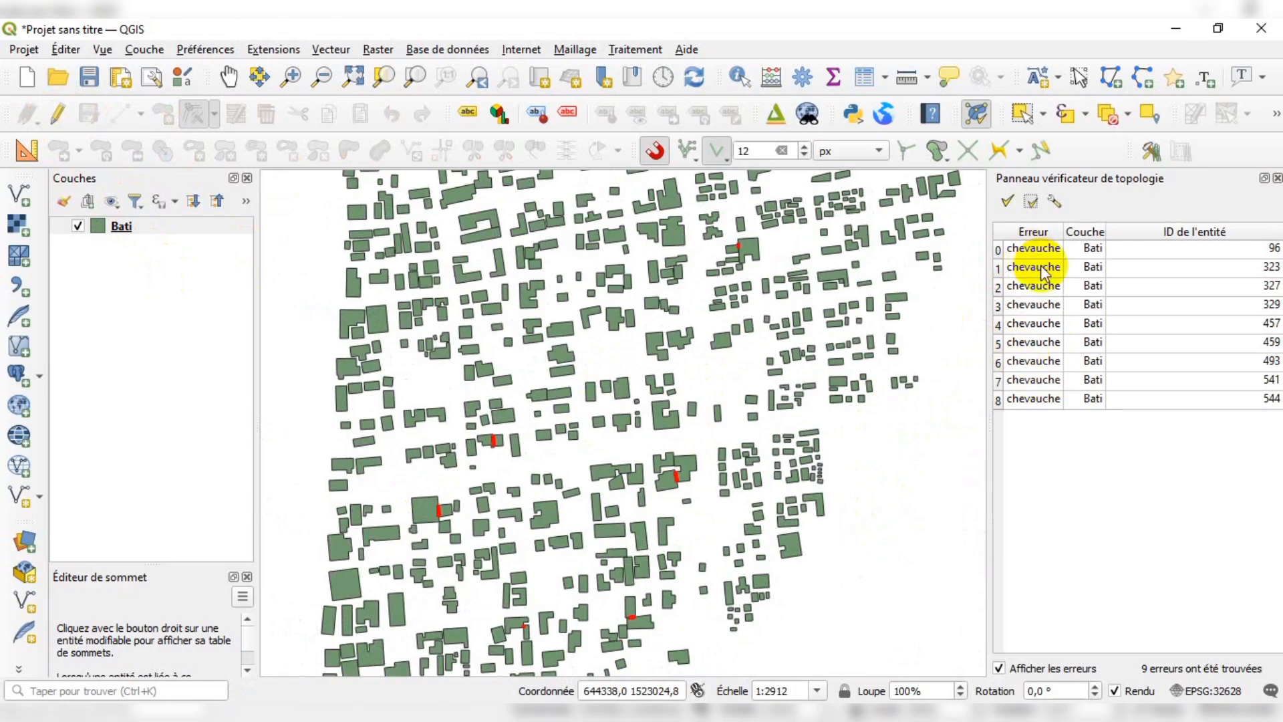
pyautogui.moveTo(1063, 237); pyautogui.dragTo(1110, 235)
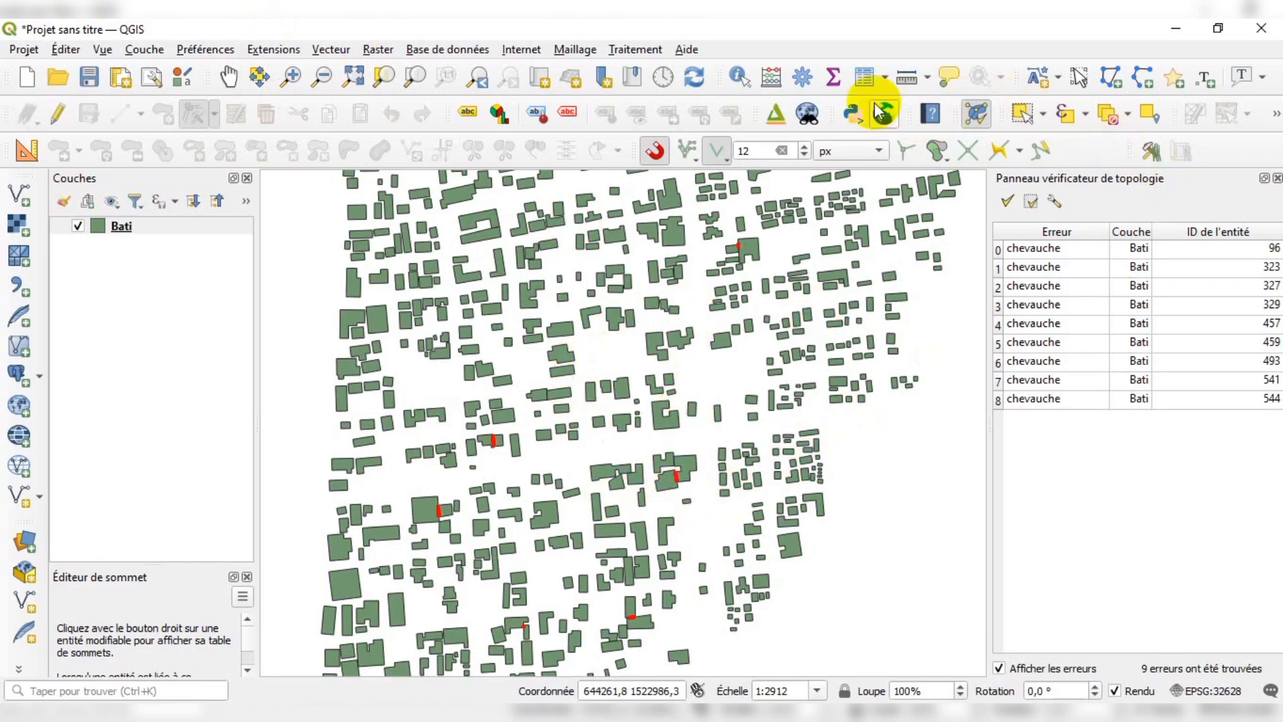
# Show the processing toolbox, search it for "repa", enlarge its results area and open the Réparer les géométries tool.
pyautogui.click(805, 84)
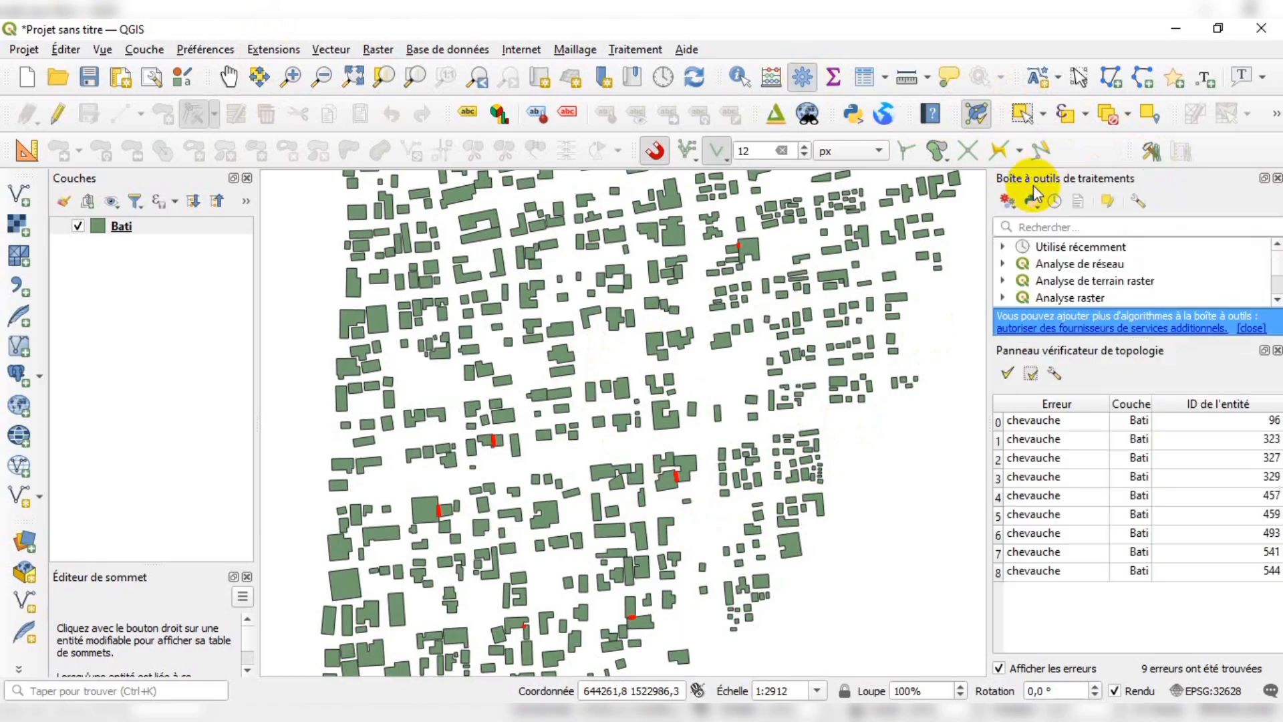
pyautogui.click(1081, 227)
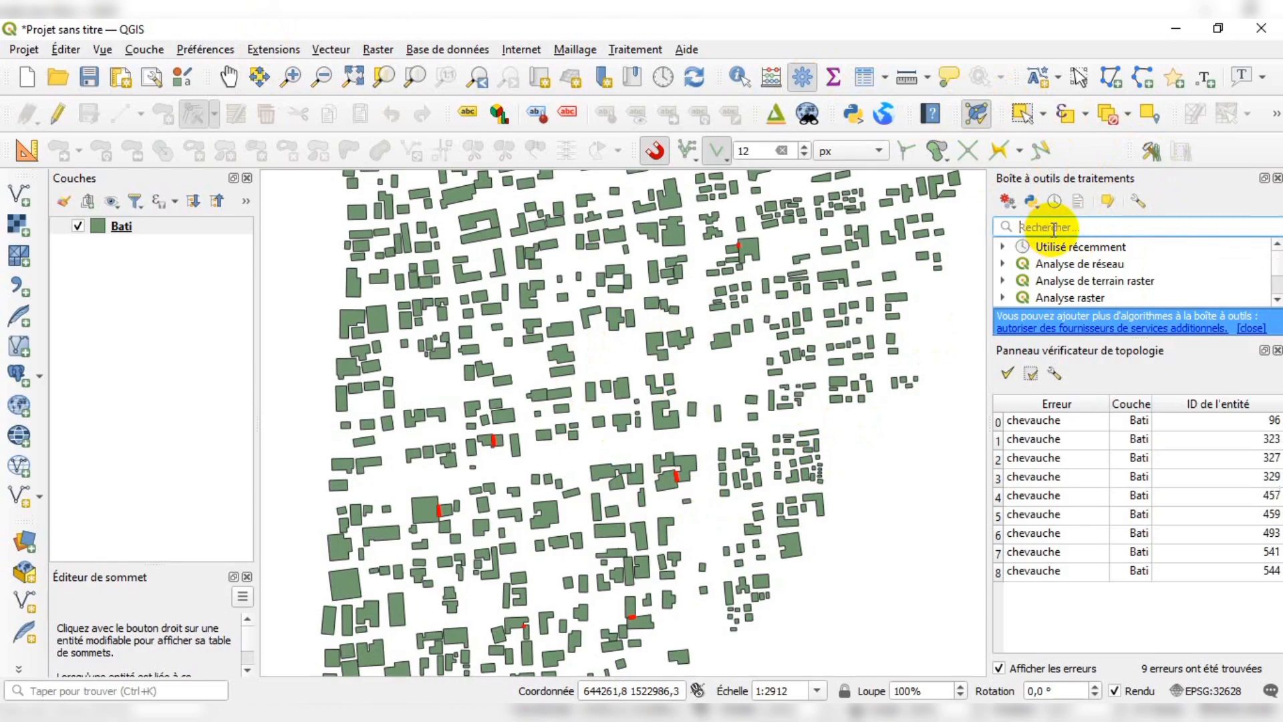
pyautogui.write('re')
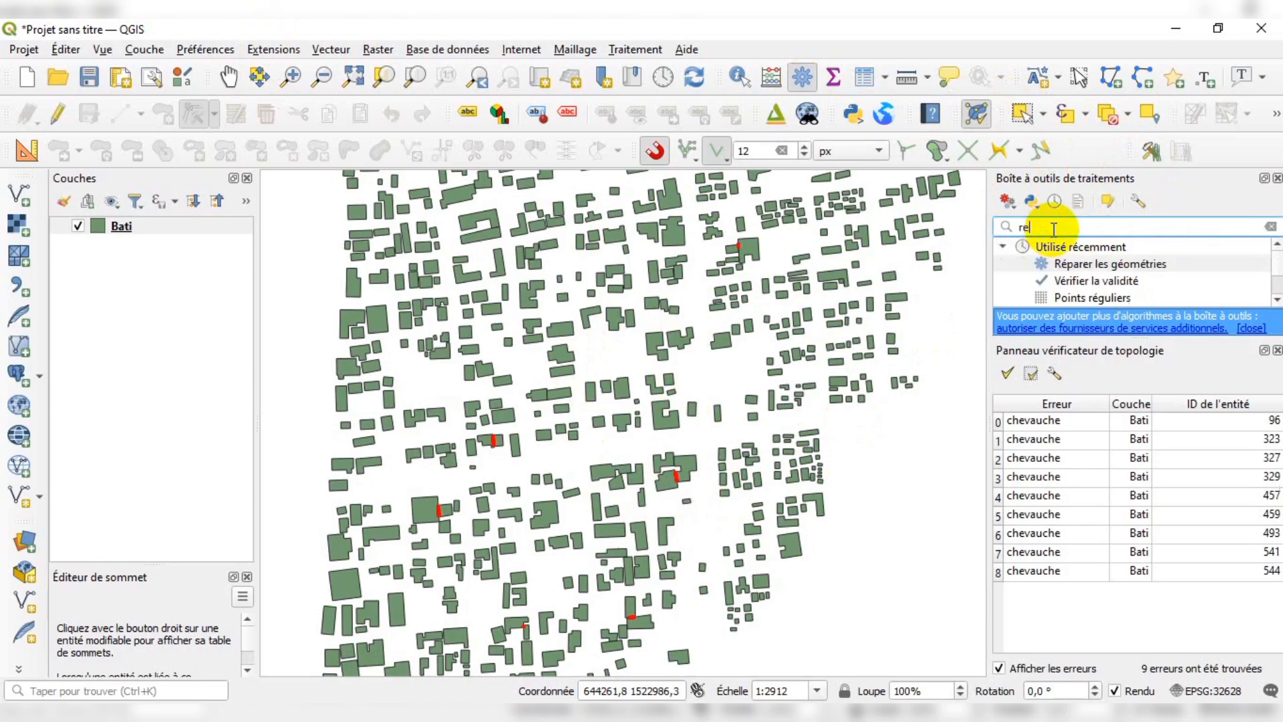
pyautogui.write('al')
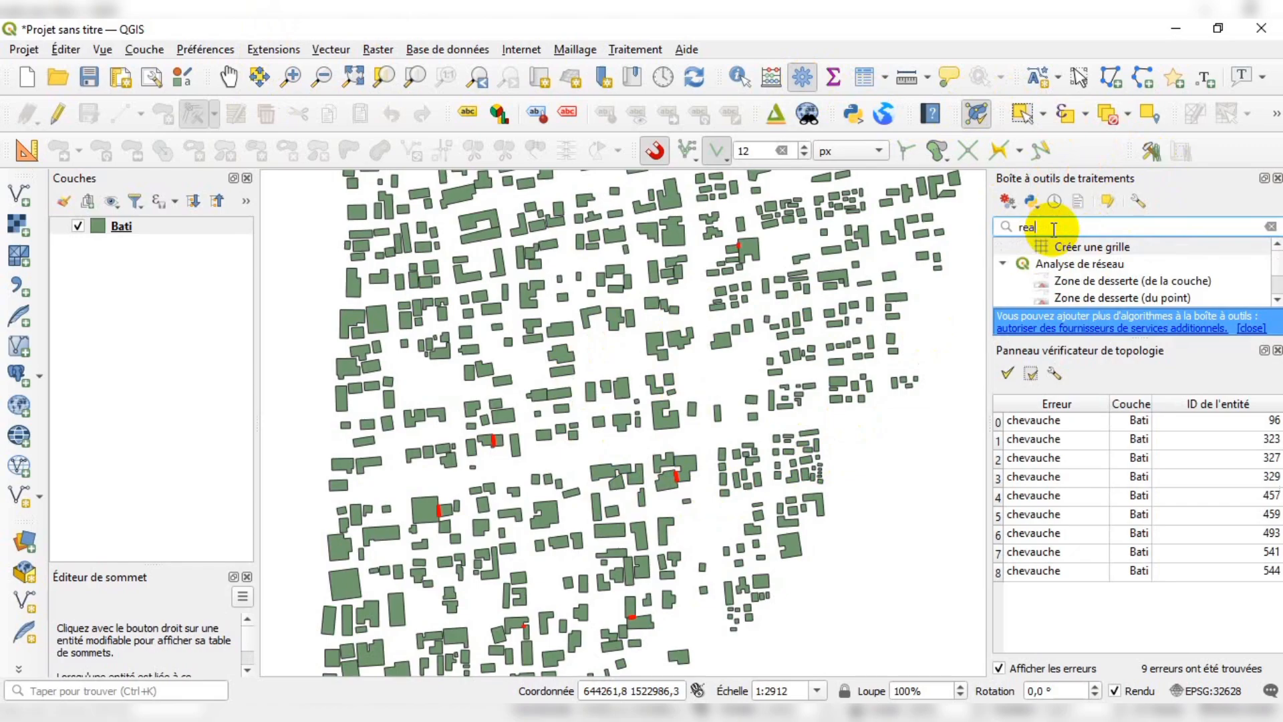
pyautogui.press('BackSpace')
pyautogui.write('p')
pyautogui.press('BackSpace')
pyautogui.write('l')
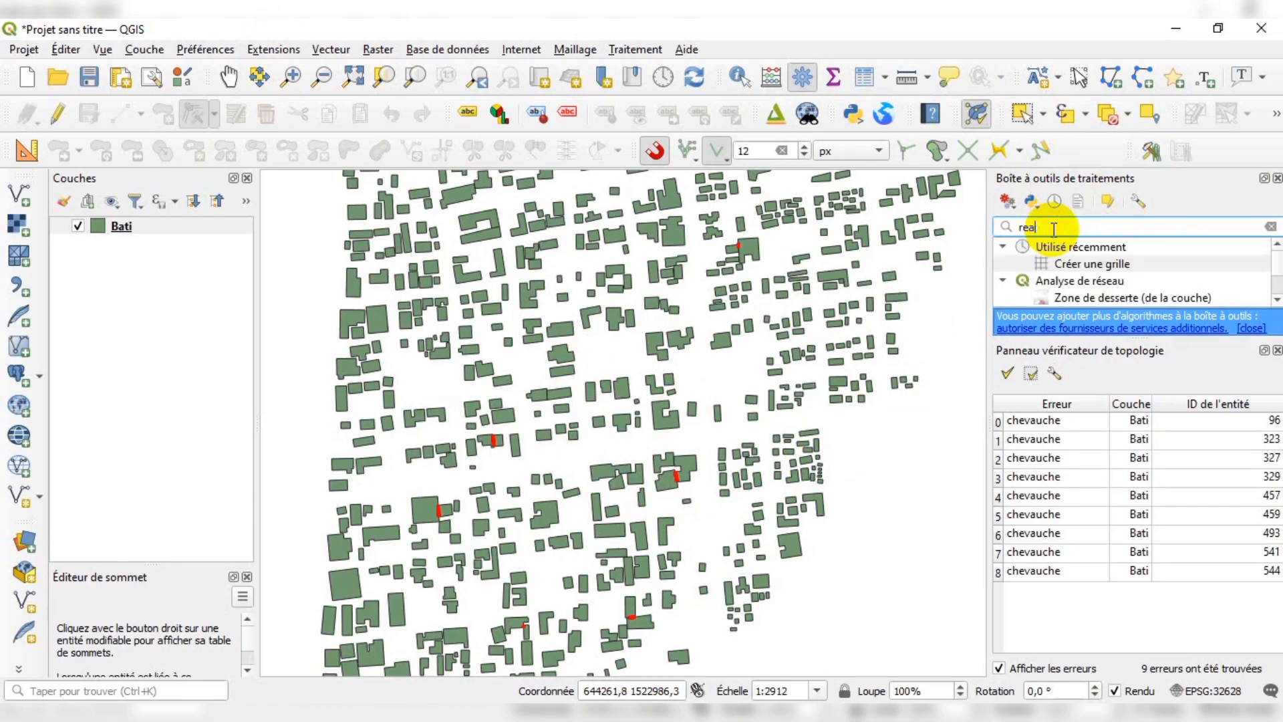
pyautogui.press('BackSpace')
pyautogui.press('BackSpace')
pyautogui.write('l')
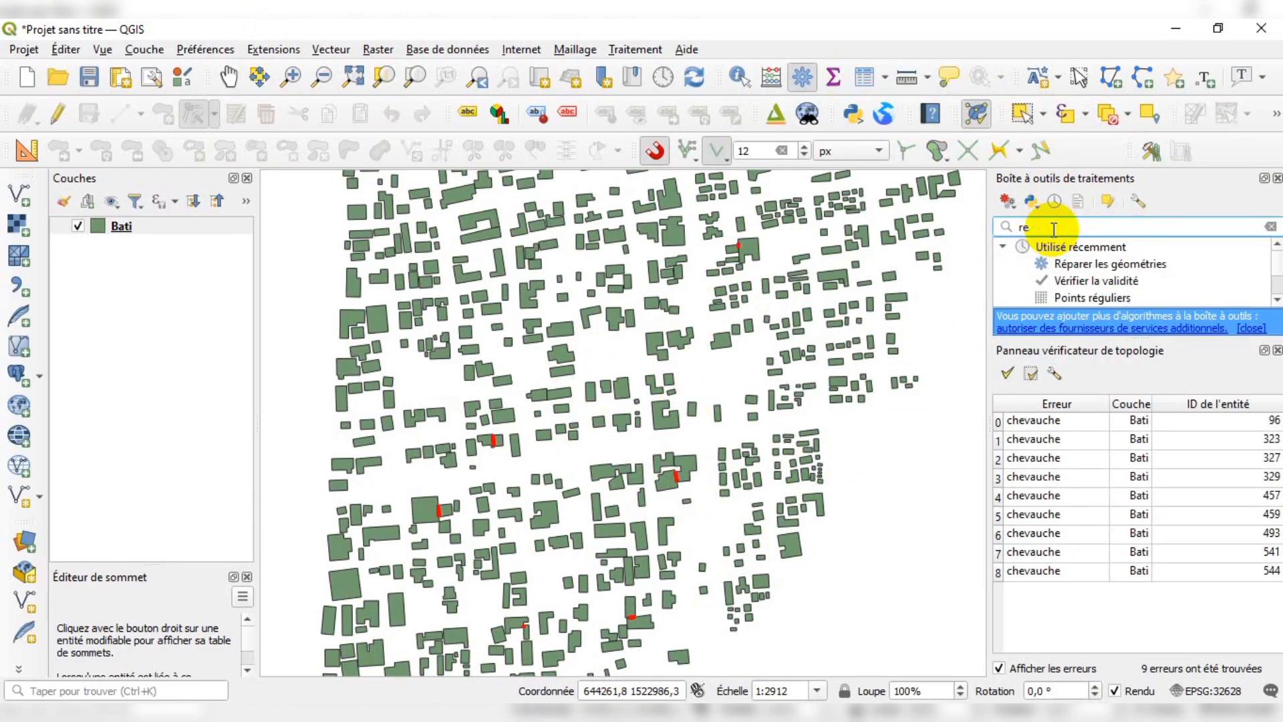
pyautogui.write('pa')
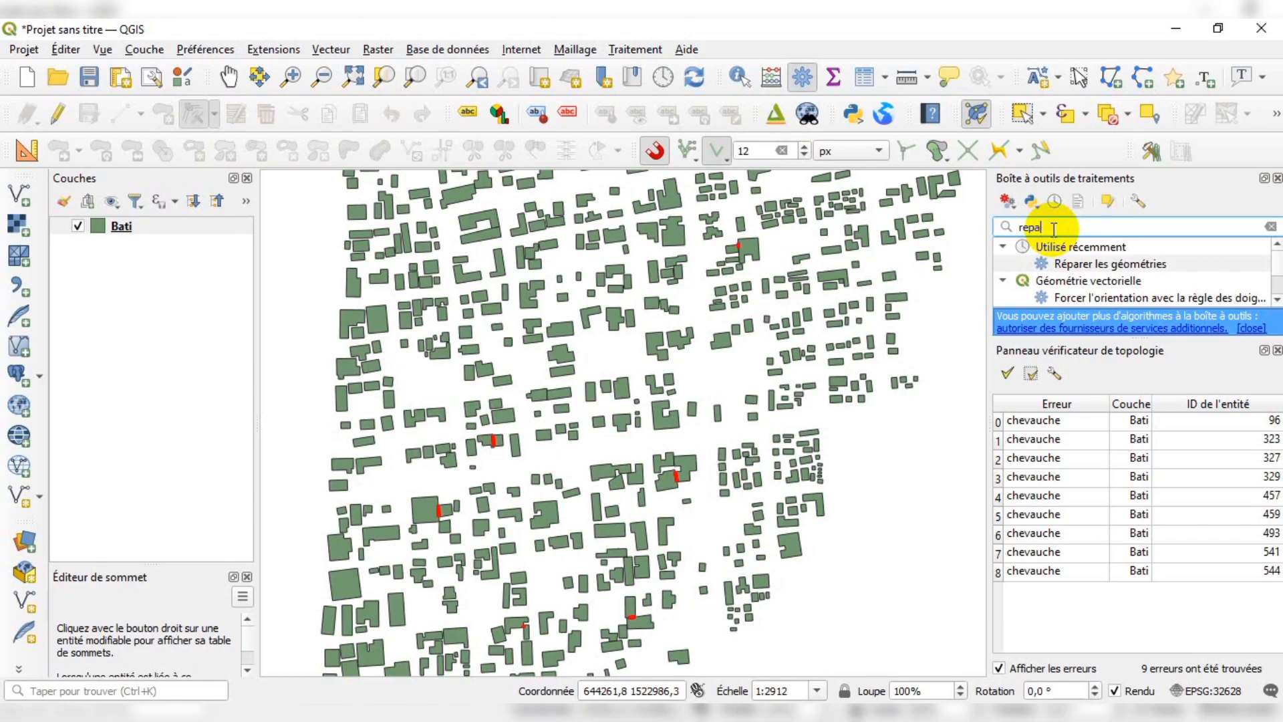
pyautogui.write('r')
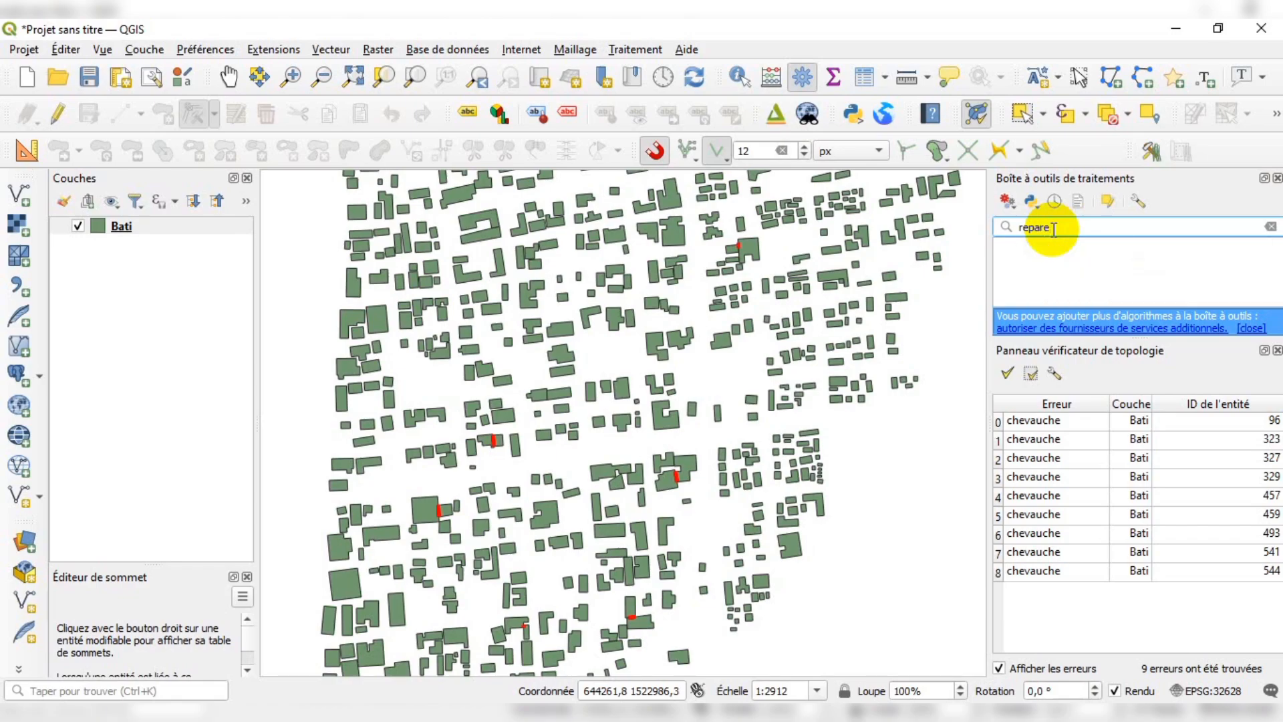
pyautogui.press('BackSpace')
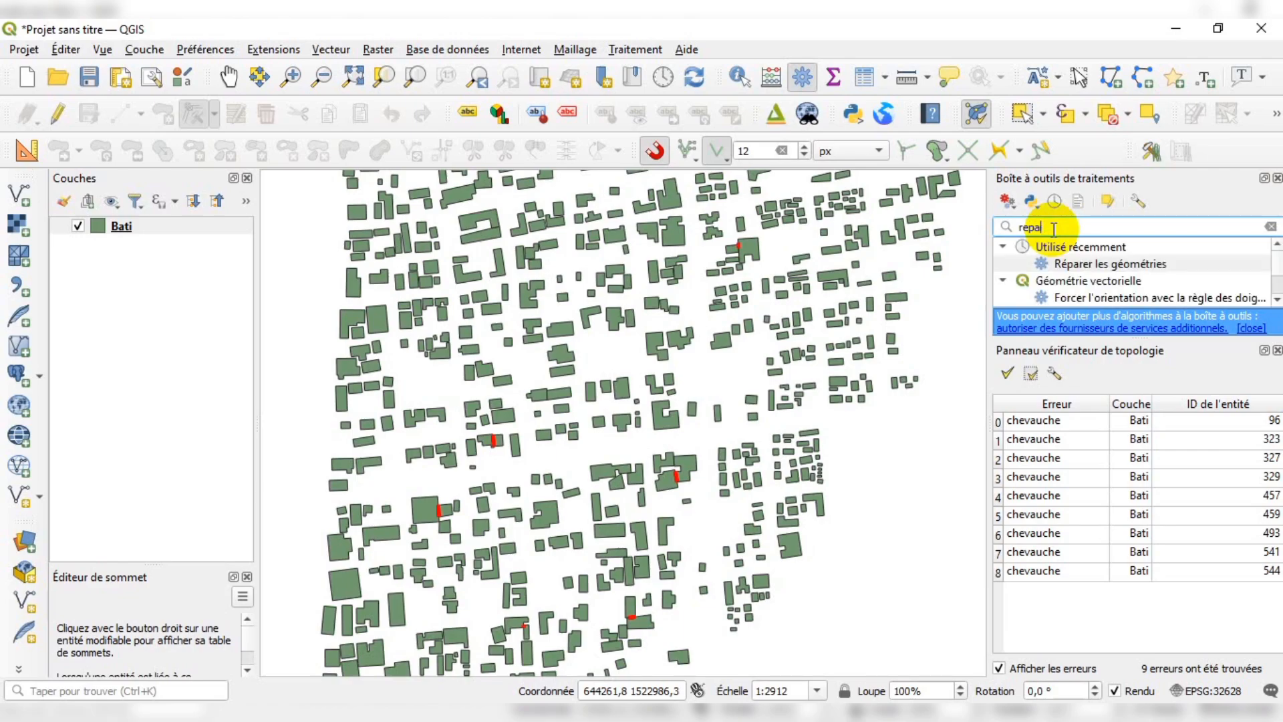
pyautogui.click(1095, 267)
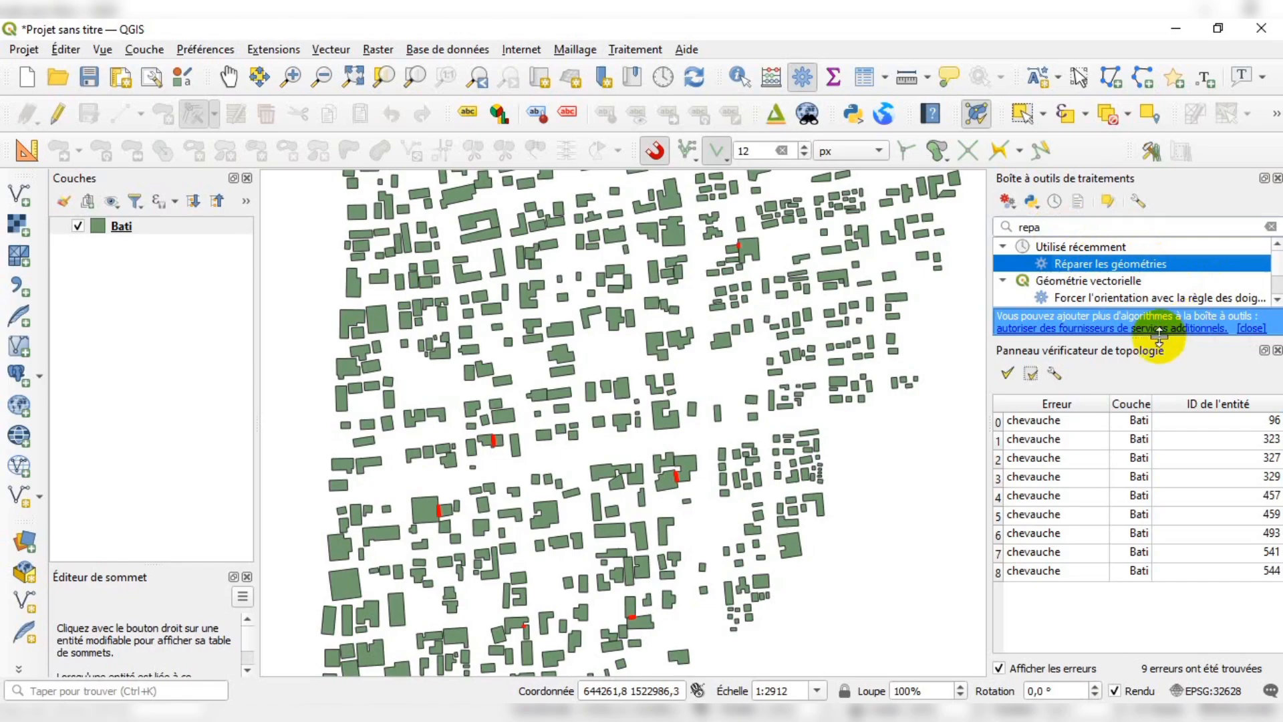
pyautogui.moveTo(1158, 332); pyautogui.dragTo(1159, 443)
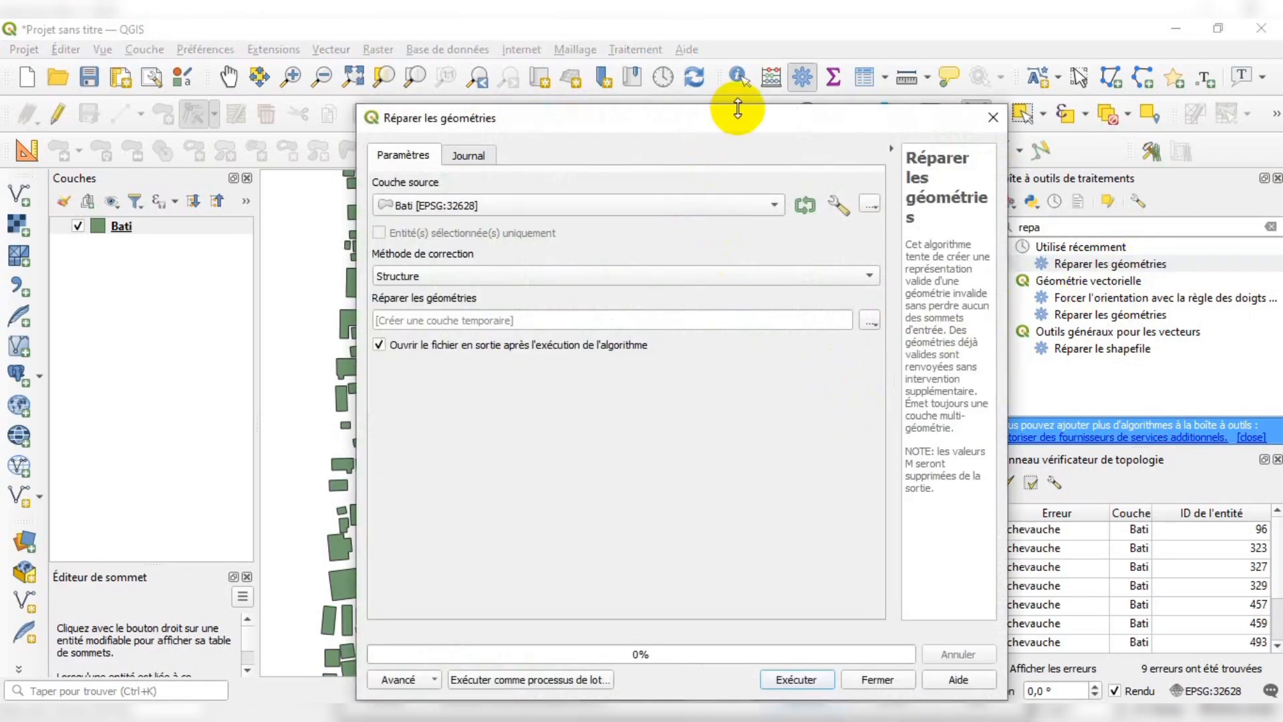
# Check the choices for source layer and correction method, keeping Bati and Structure selected.
pyautogui.moveTo(739, 114); pyautogui.dragTo(725, 82)
pyautogui.click(478, 170)
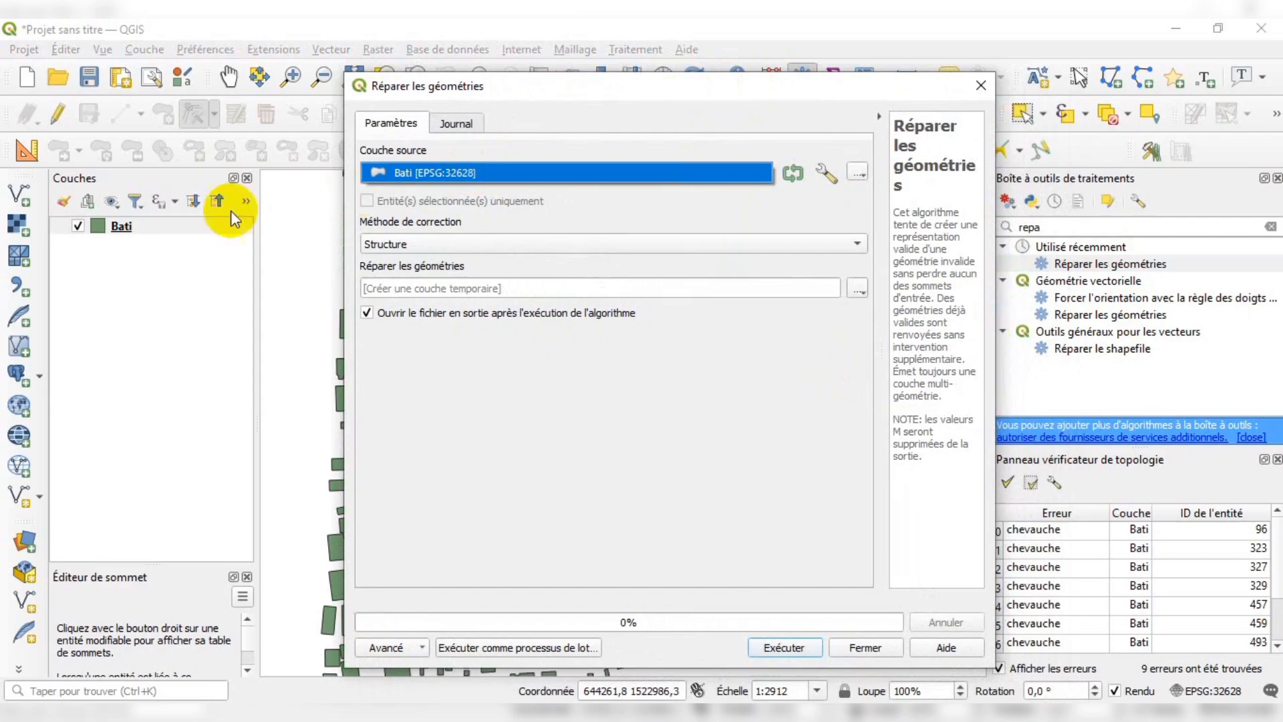
pyautogui.click(597, 206)
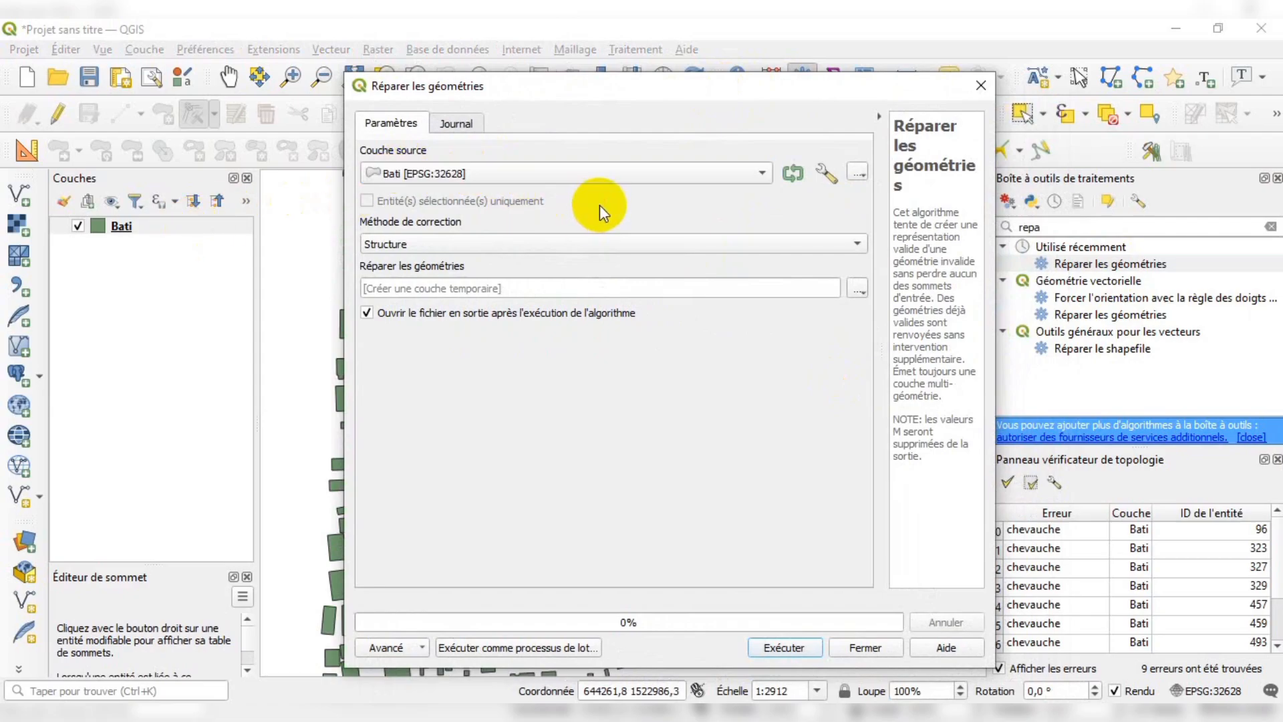
pyautogui.click(566, 242)
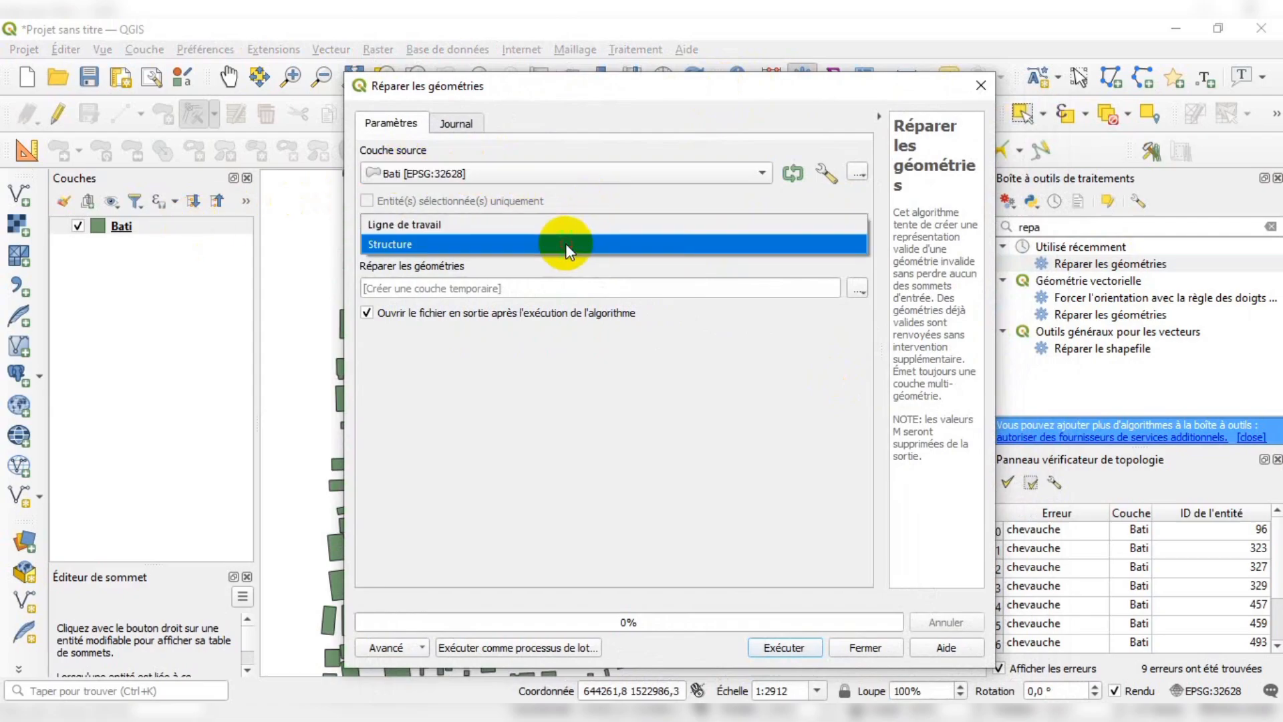
pyautogui.click(632, 198)
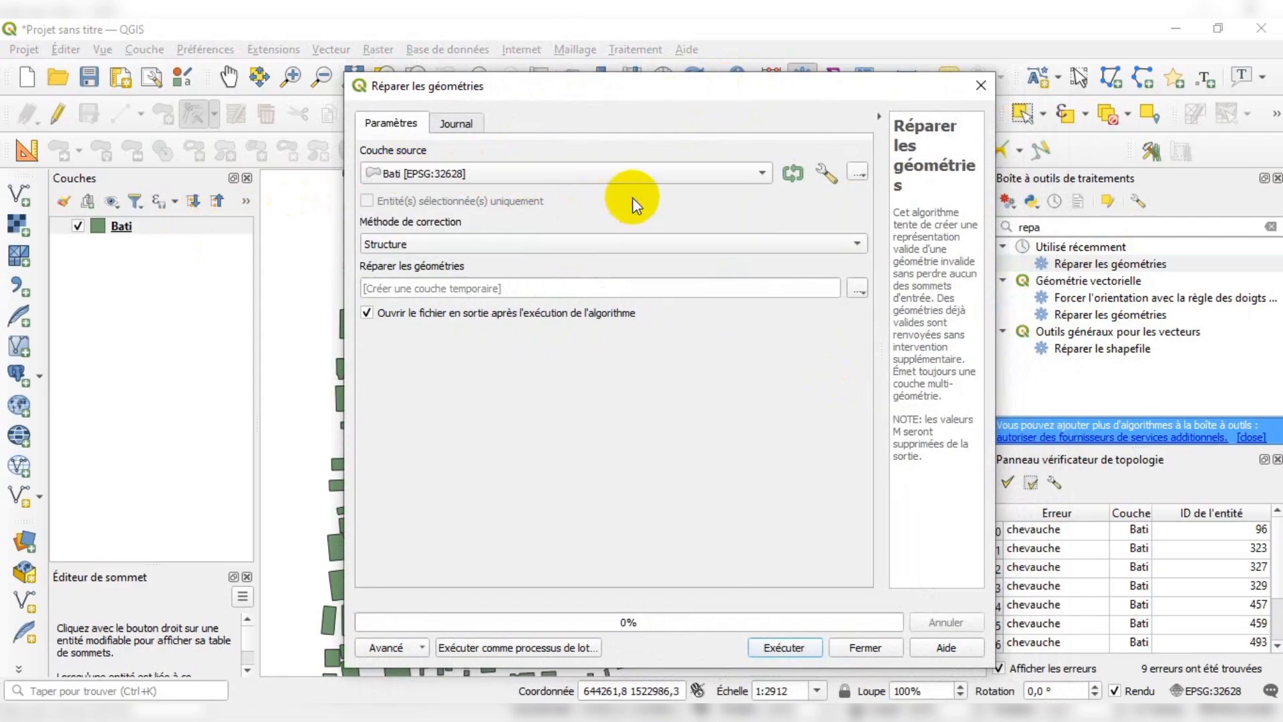
pyautogui.click(856, 288)
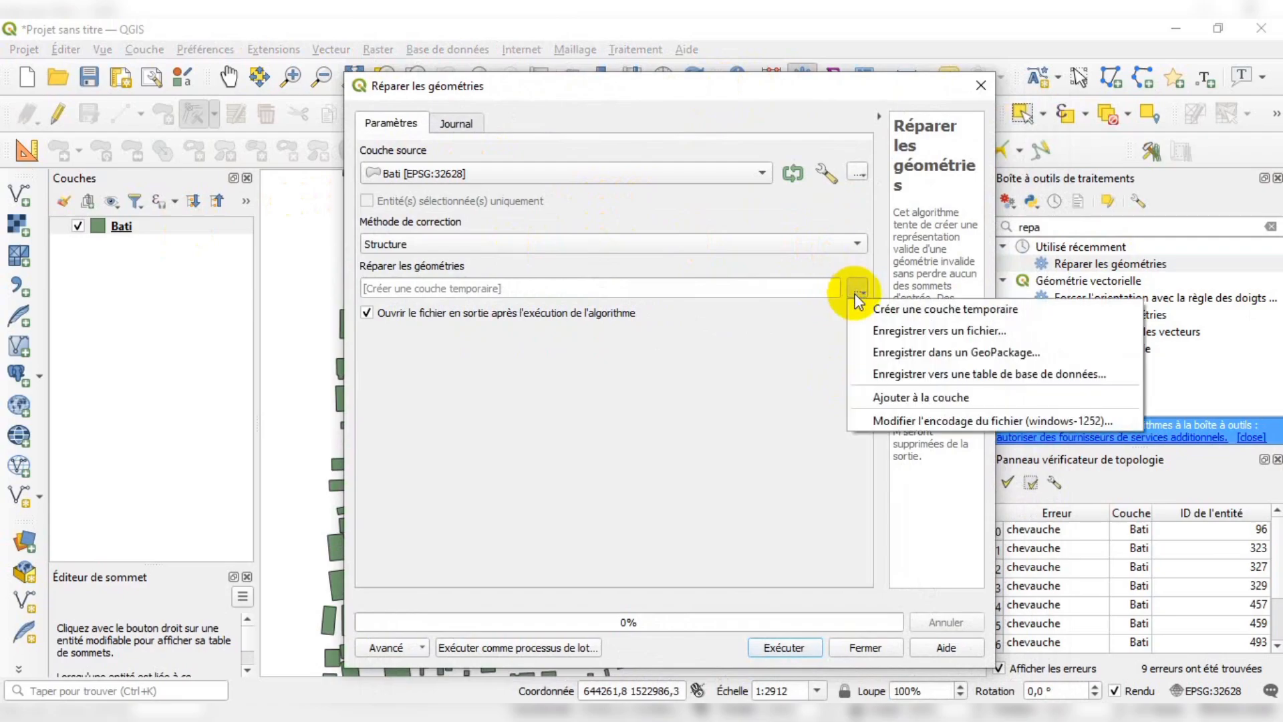
pyautogui.click(882, 331)
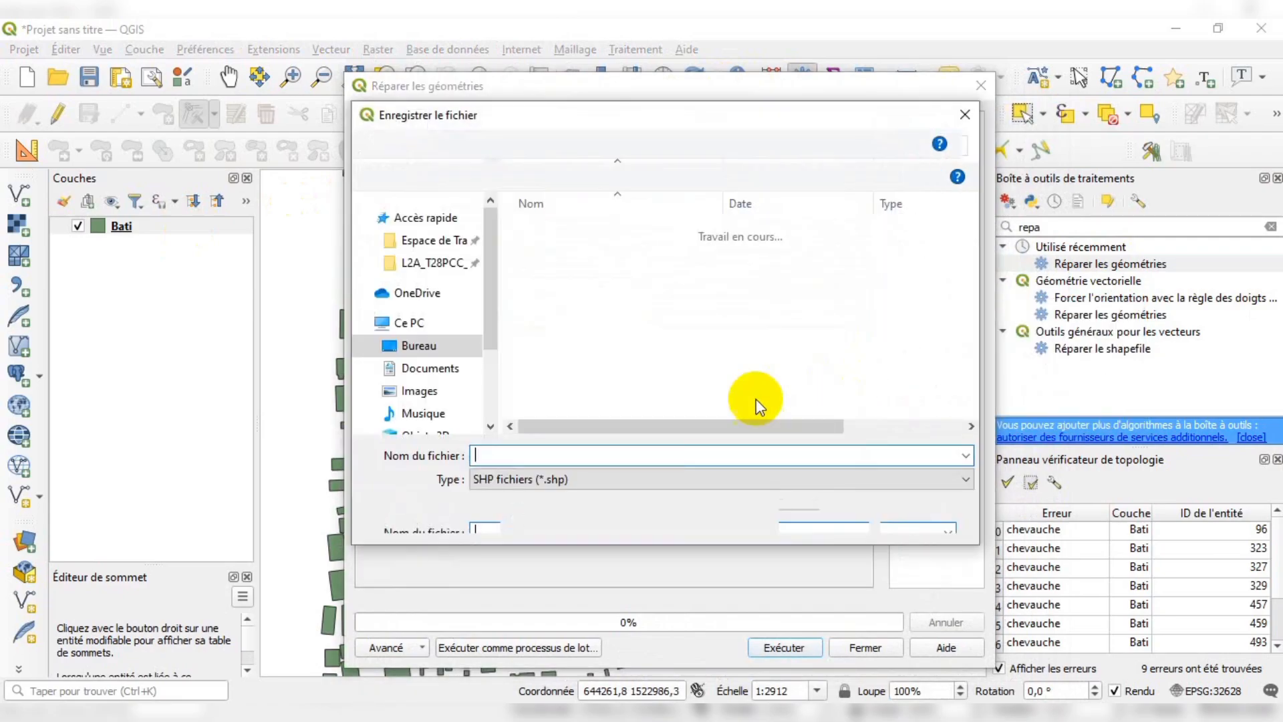
pyautogui.moveTo(770, 119); pyautogui.dragTo(752, 142)
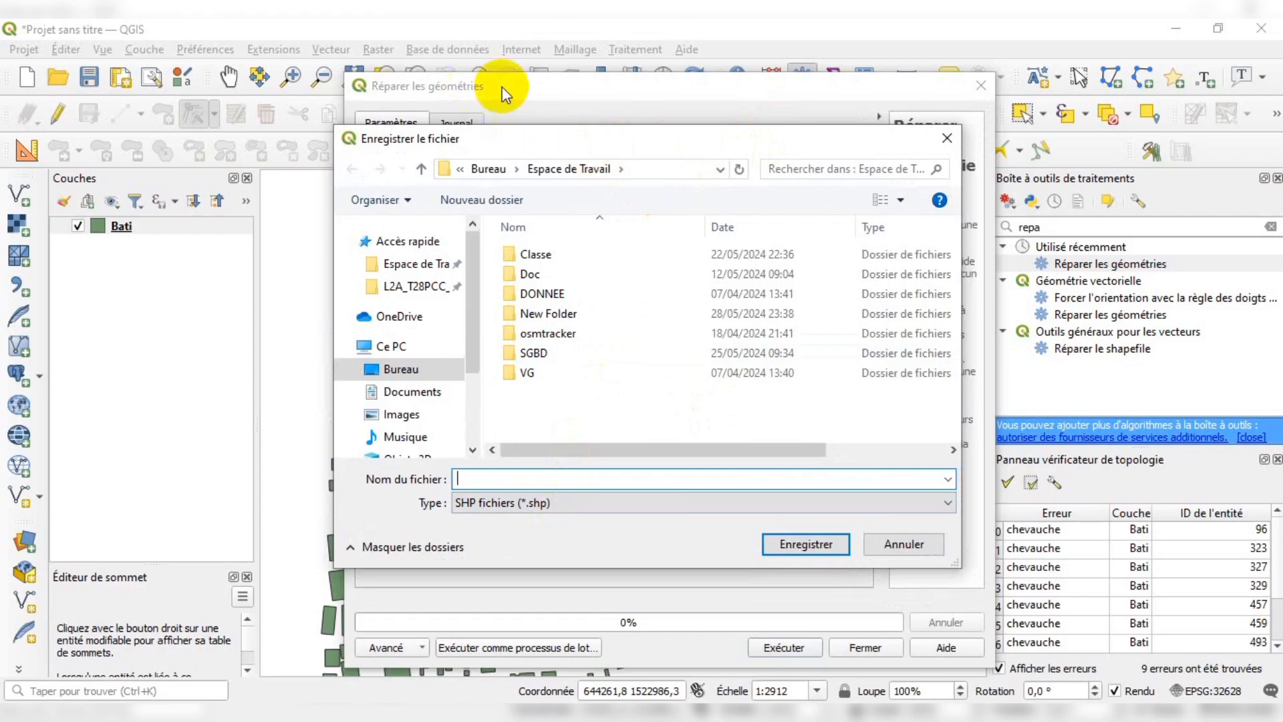
pyautogui.moveTo(633, 146); pyautogui.dragTo(640, 169)
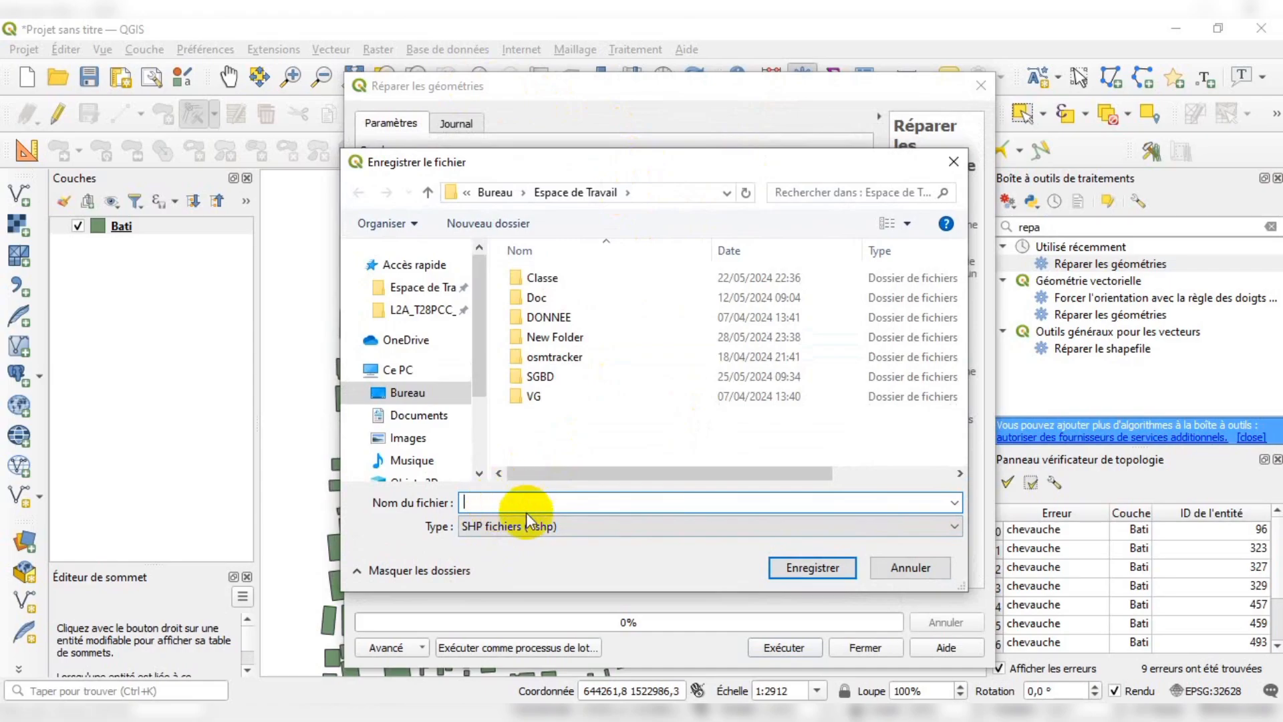
pyautogui.click(954, 161)
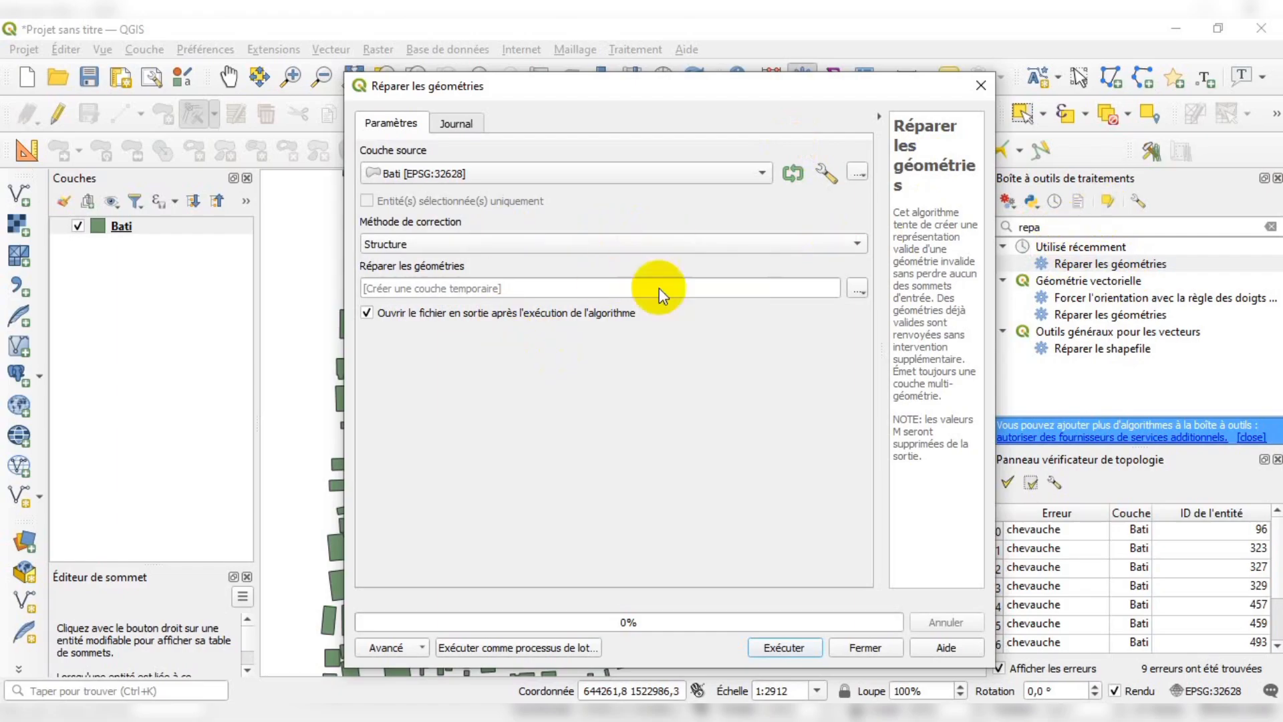
# Choose to save the repaired geometries to a file and create and enter a new default-named folder inside Espace de Travail.
pyautogui.moveTo(750, 95); pyautogui.dragTo(698, 87)
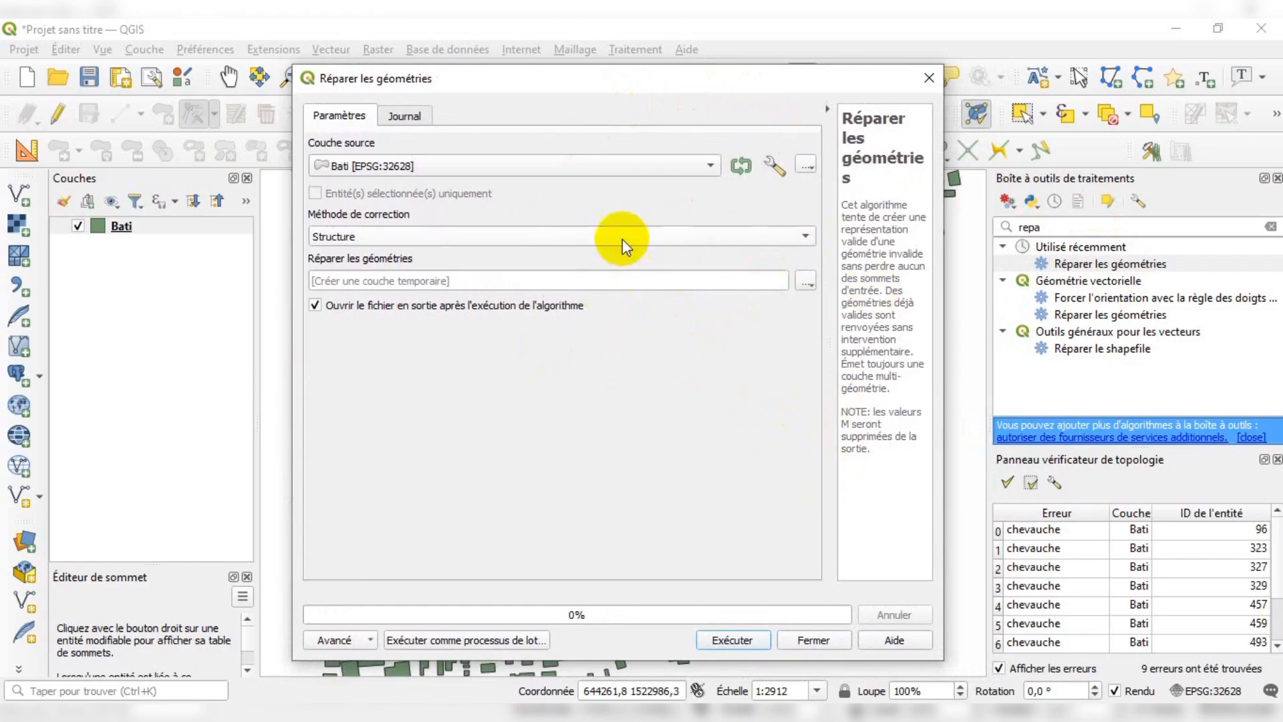
pyautogui.click(801, 281)
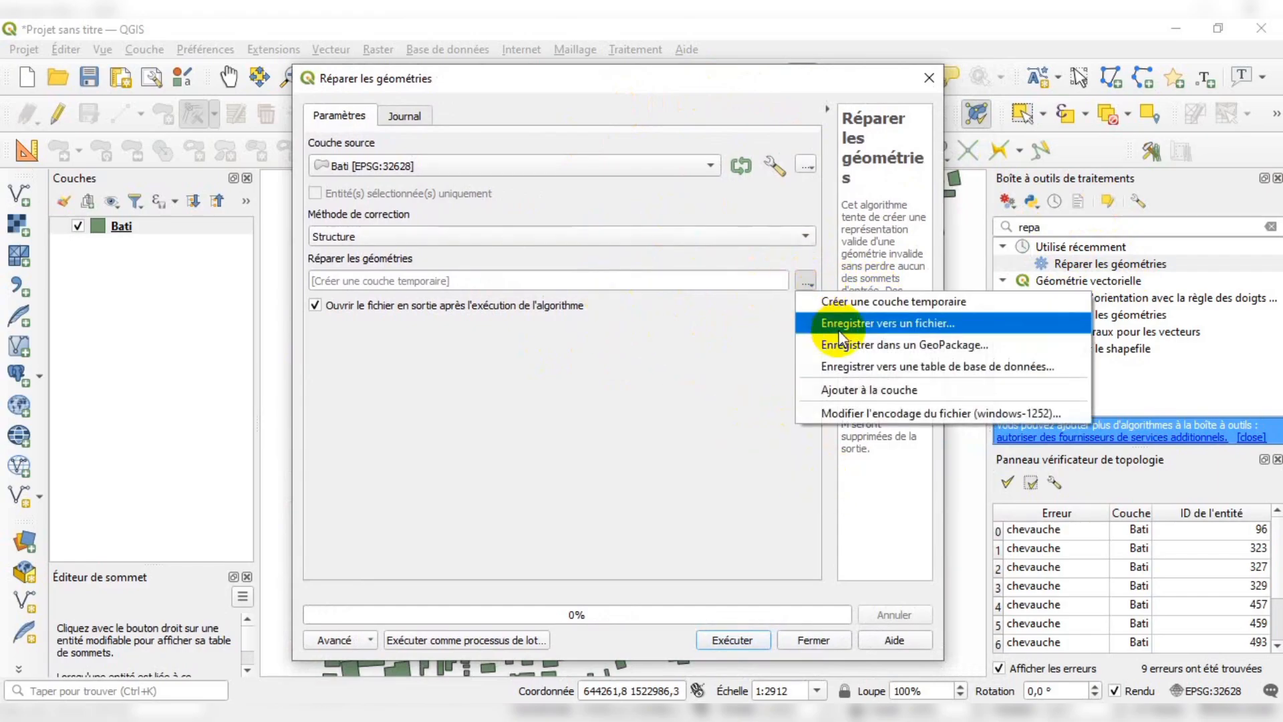
pyautogui.click(818, 325)
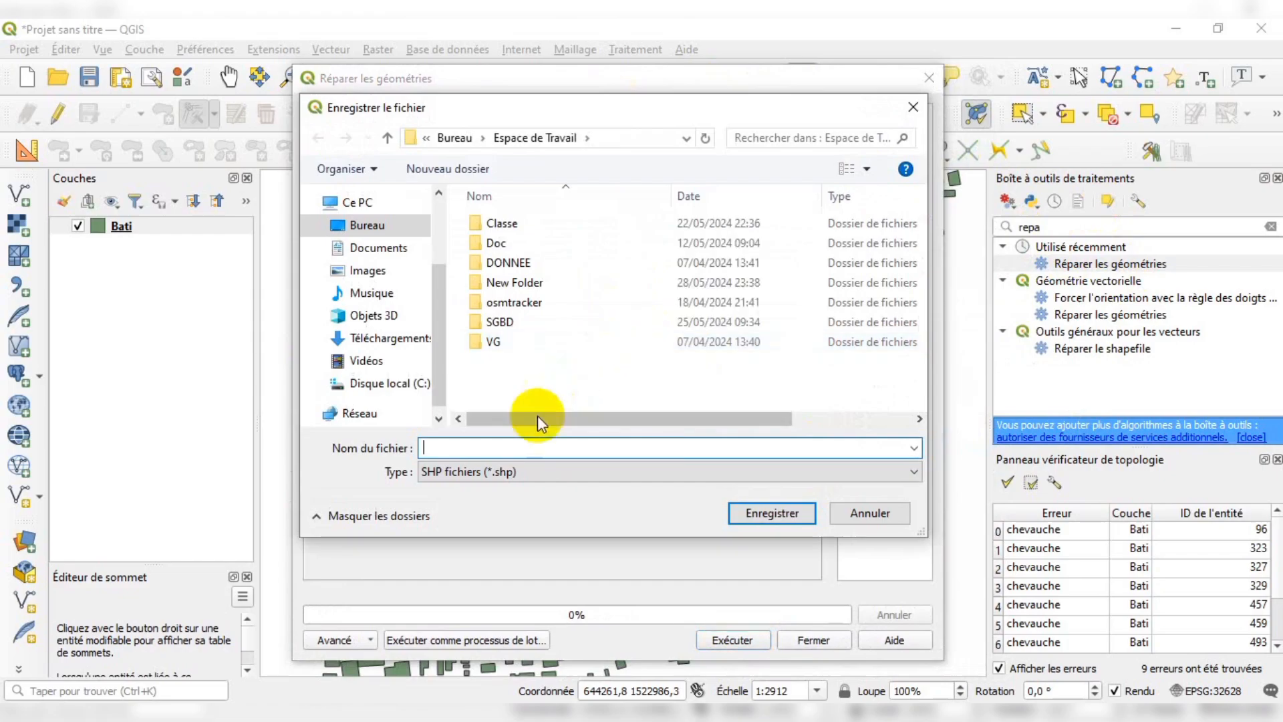
pyautogui.click(459, 169)
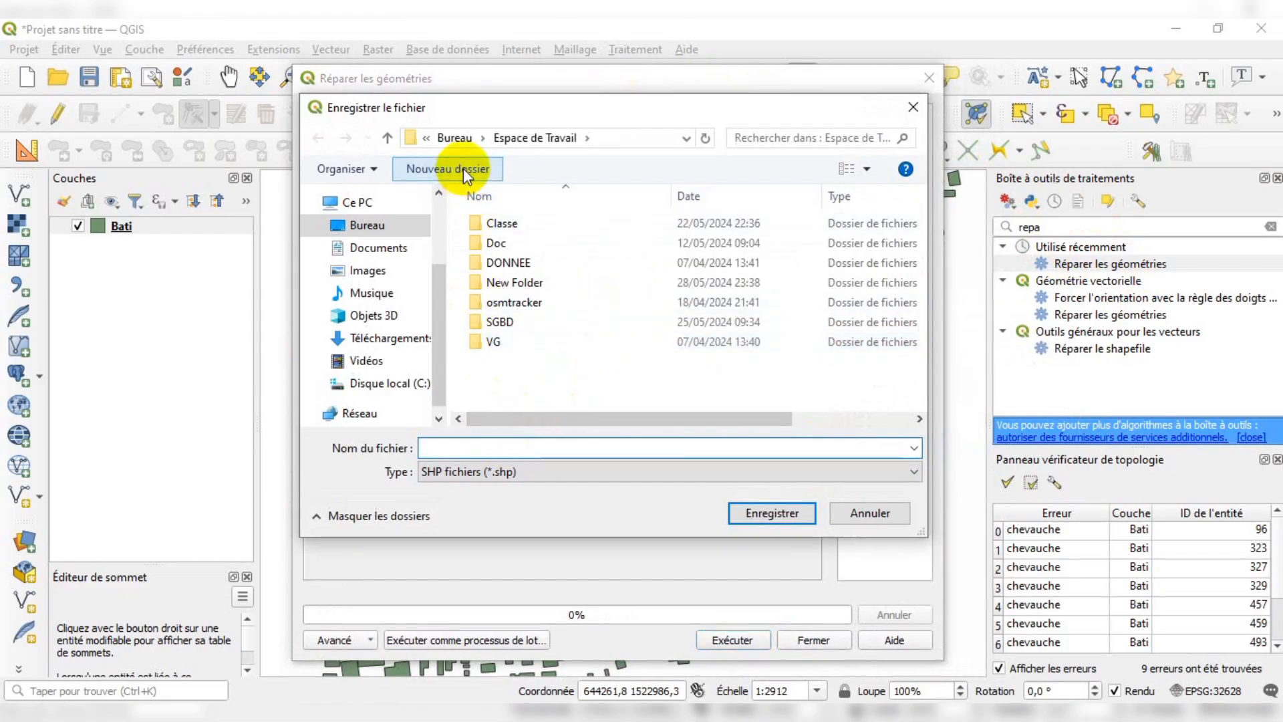
pyautogui.click(548, 370)
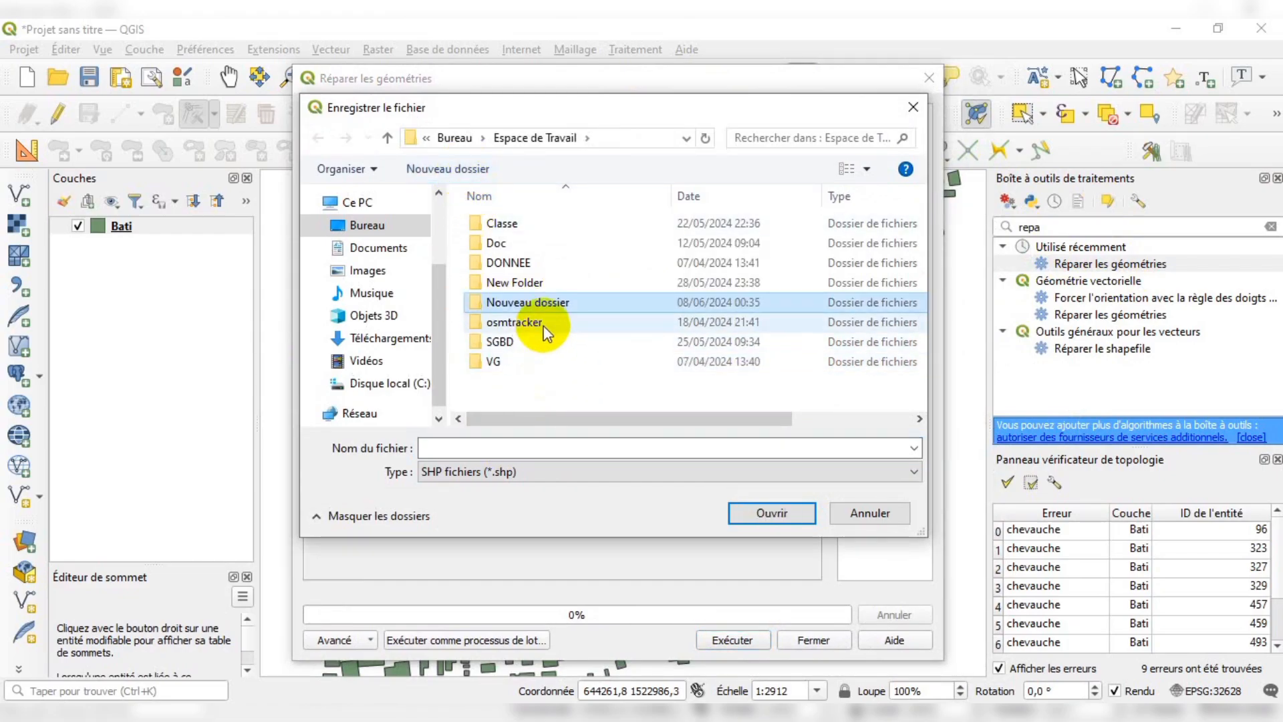
pyautogui.doubleClick(560, 309)
# Name the output shapefile bati, run the geometry repair and close the tool.
pyautogui.click(542, 446)
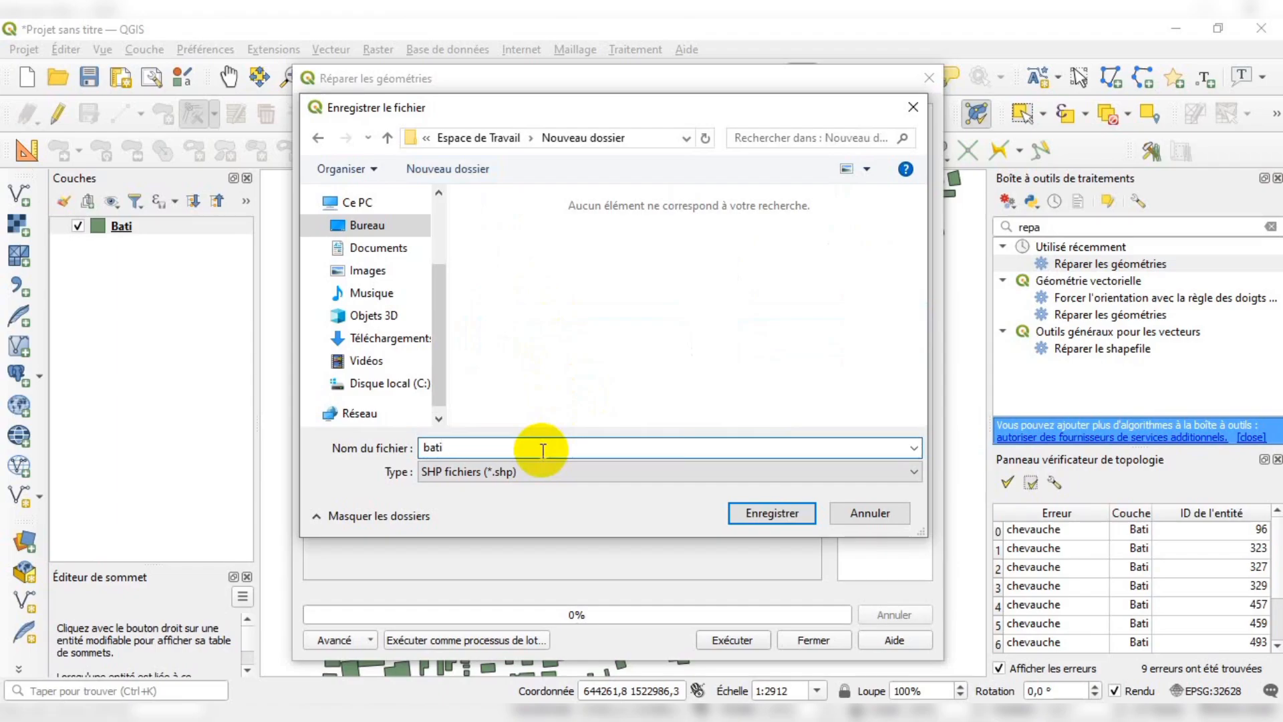
pyautogui.click(772, 514)
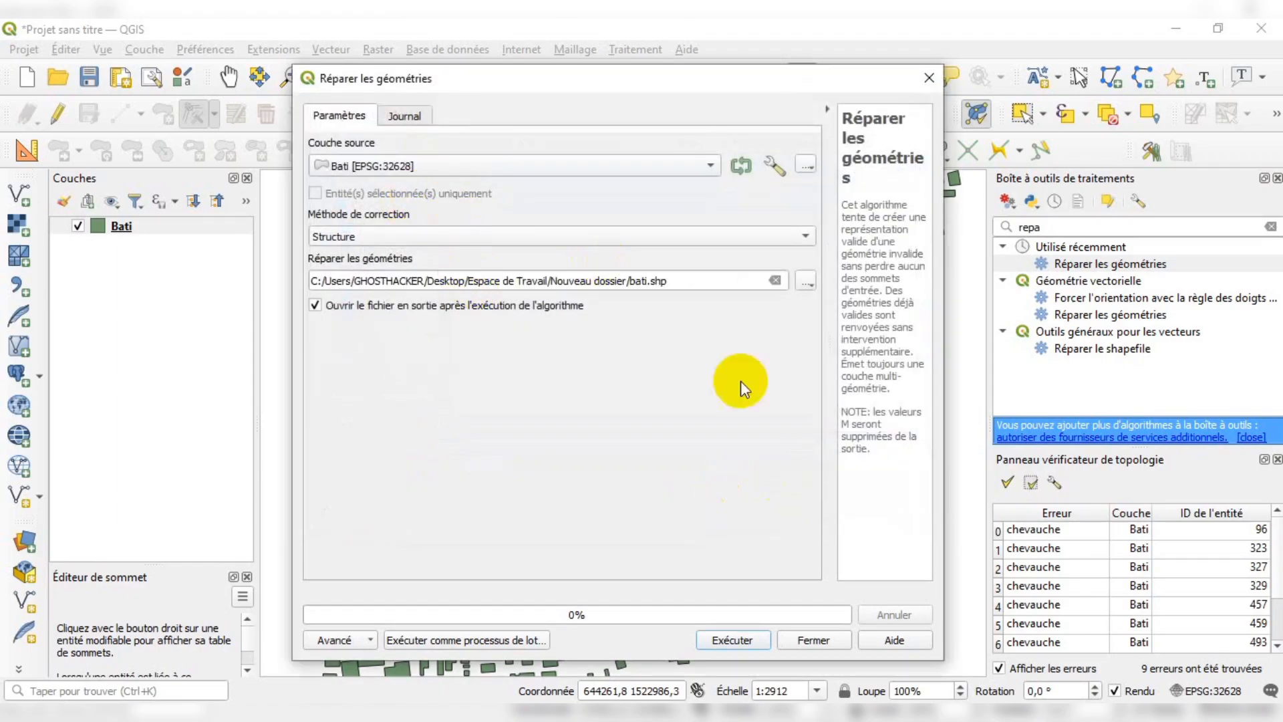
pyautogui.click(721, 635)
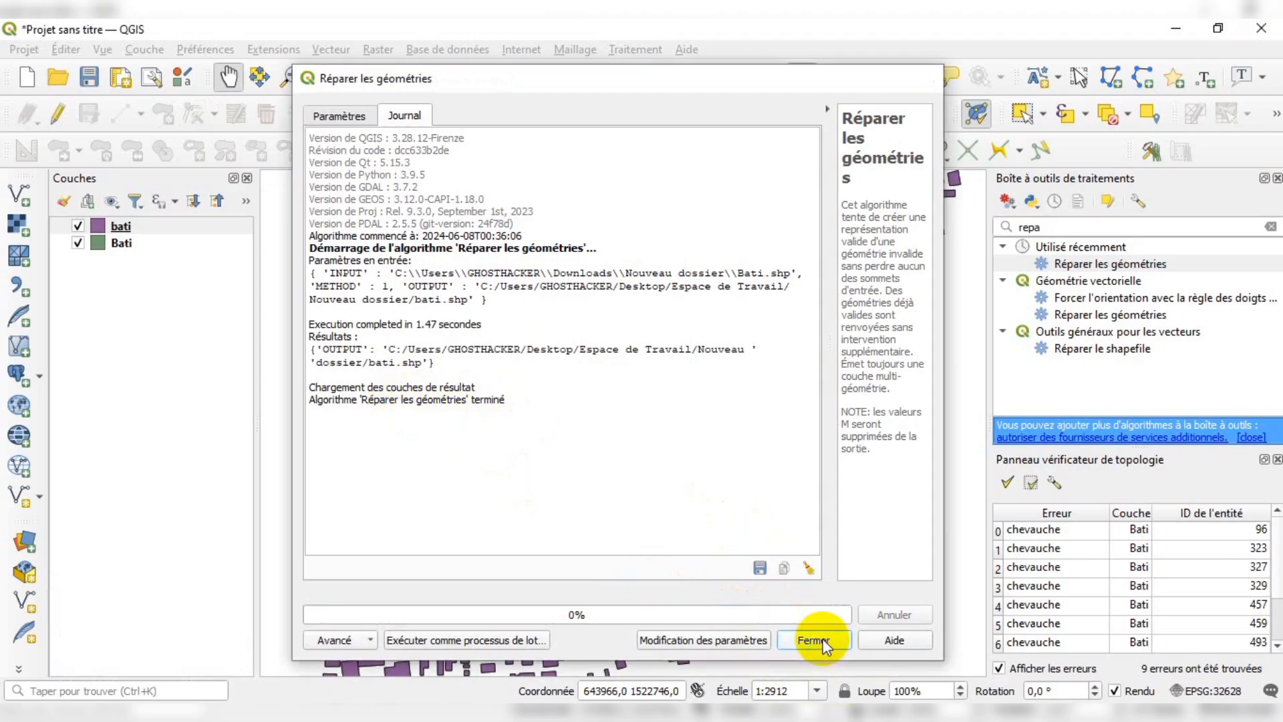
pyautogui.click(824, 641)
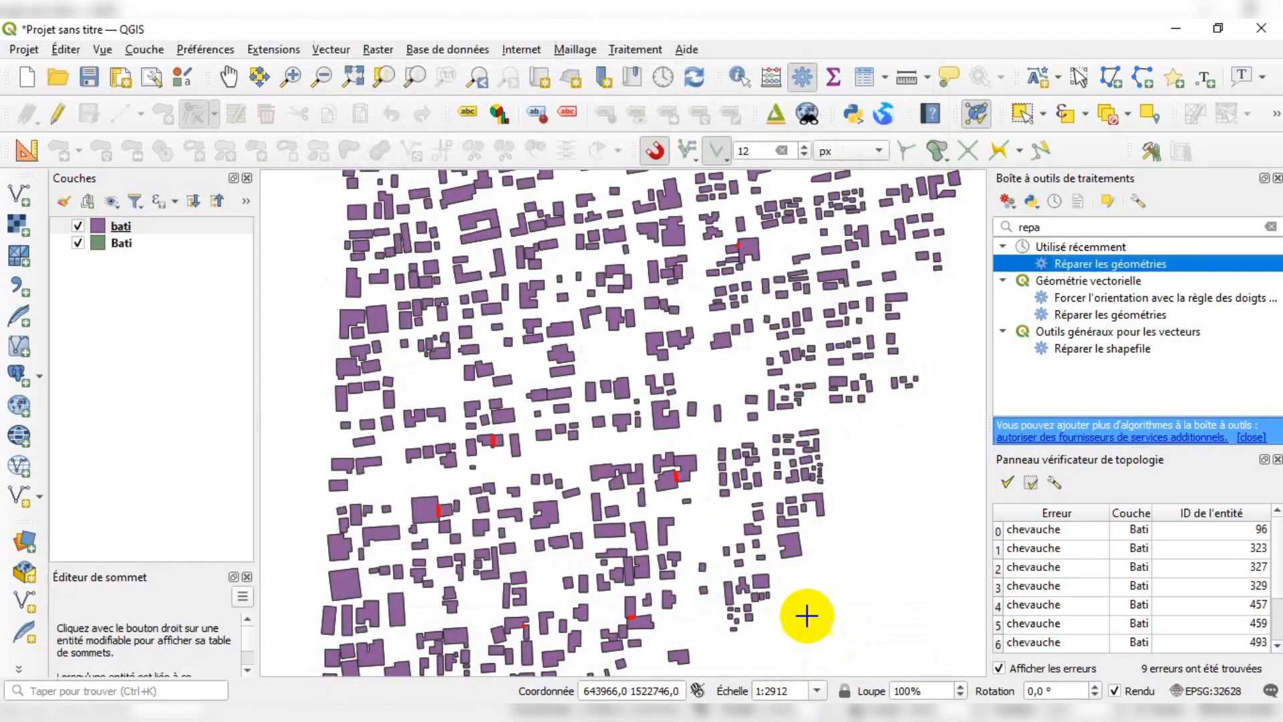
# Toggle the repaired bati layer off and on, and hide the original Bati layer.
pyautogui.click(78, 227)
pyautogui.click(78, 227)
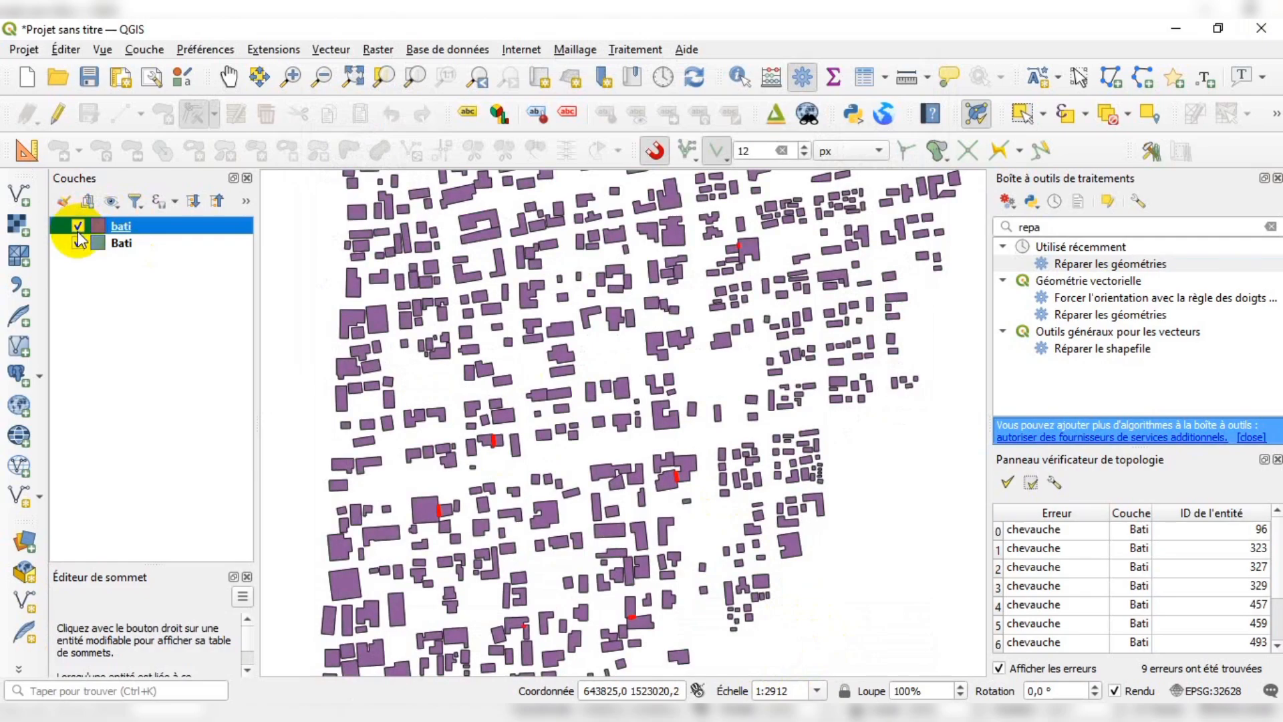
pyautogui.click(79, 244)
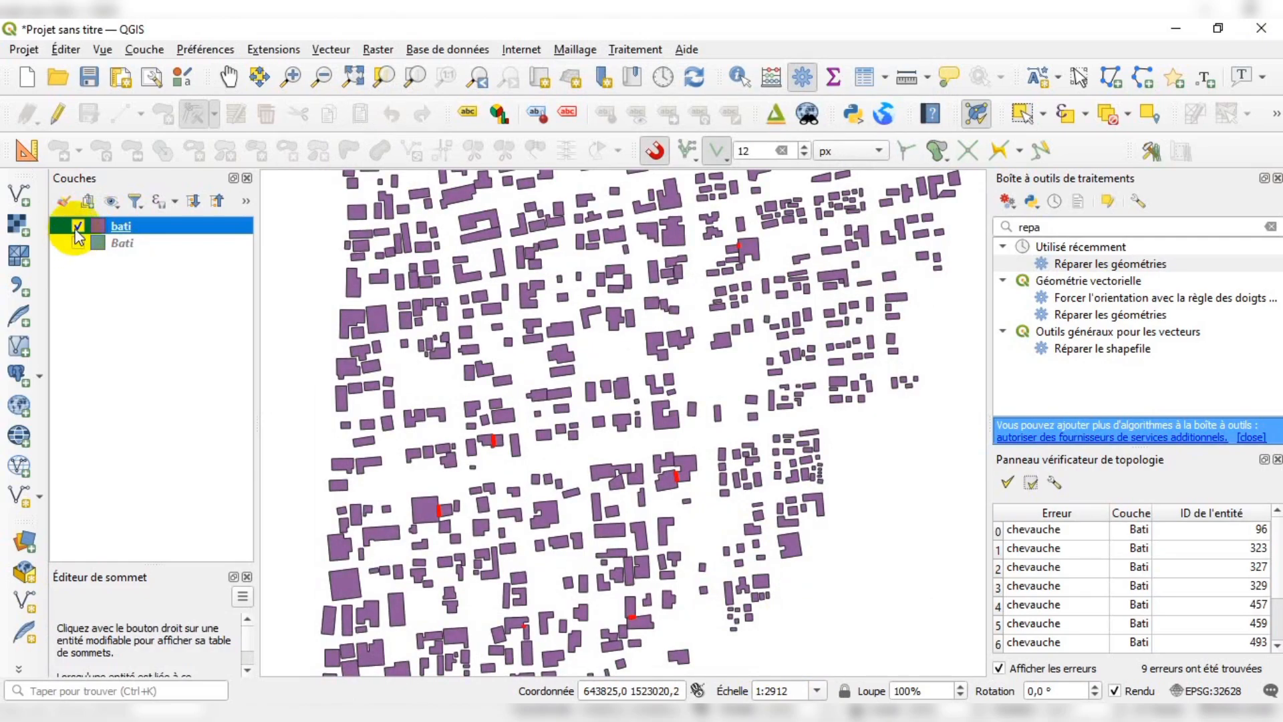
# Show the original Bati layer again, then view the geometry repair settings for the bati layer and close them without running.
pyautogui.click(78, 243)
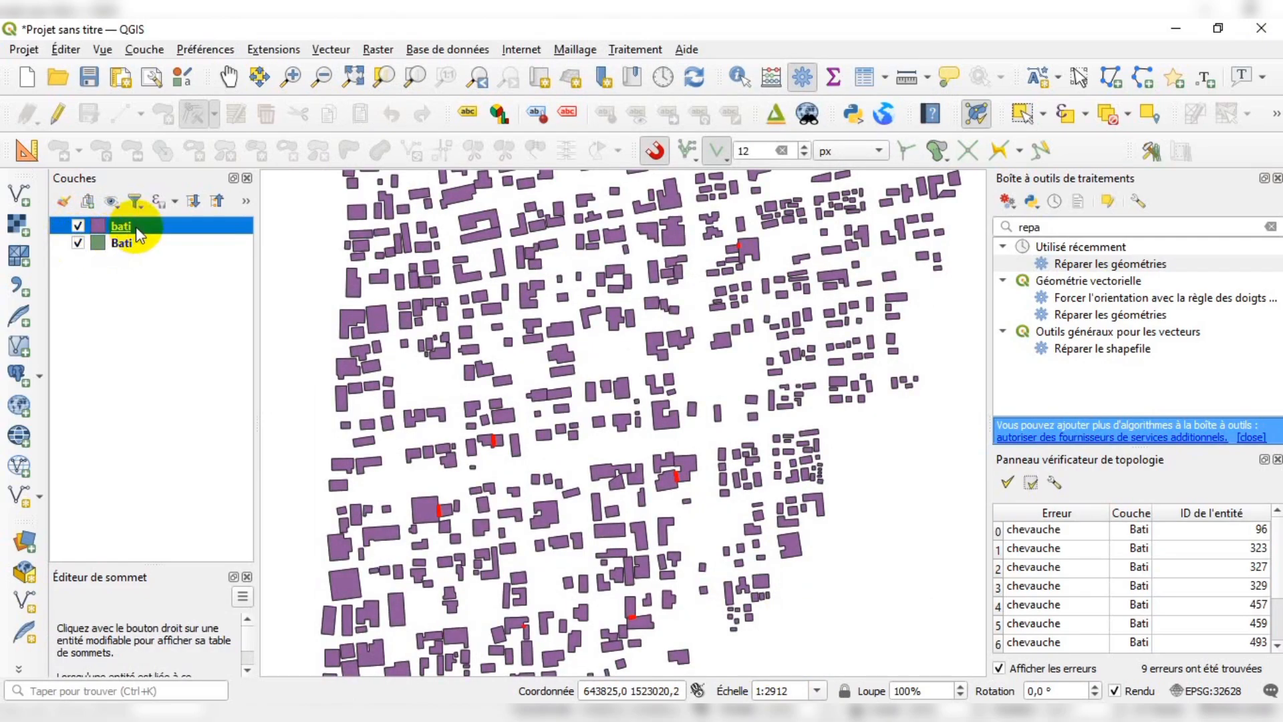
pyautogui.click(1093, 264)
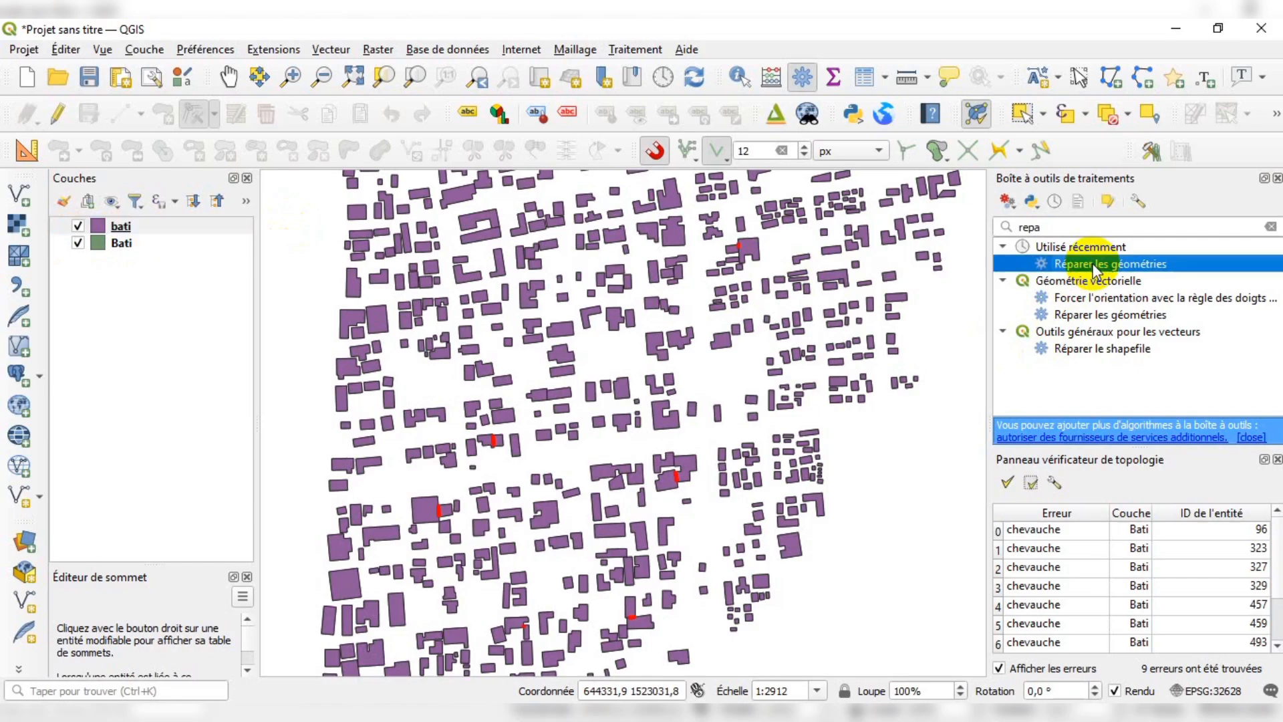
pyautogui.doubleClick(1144, 266)
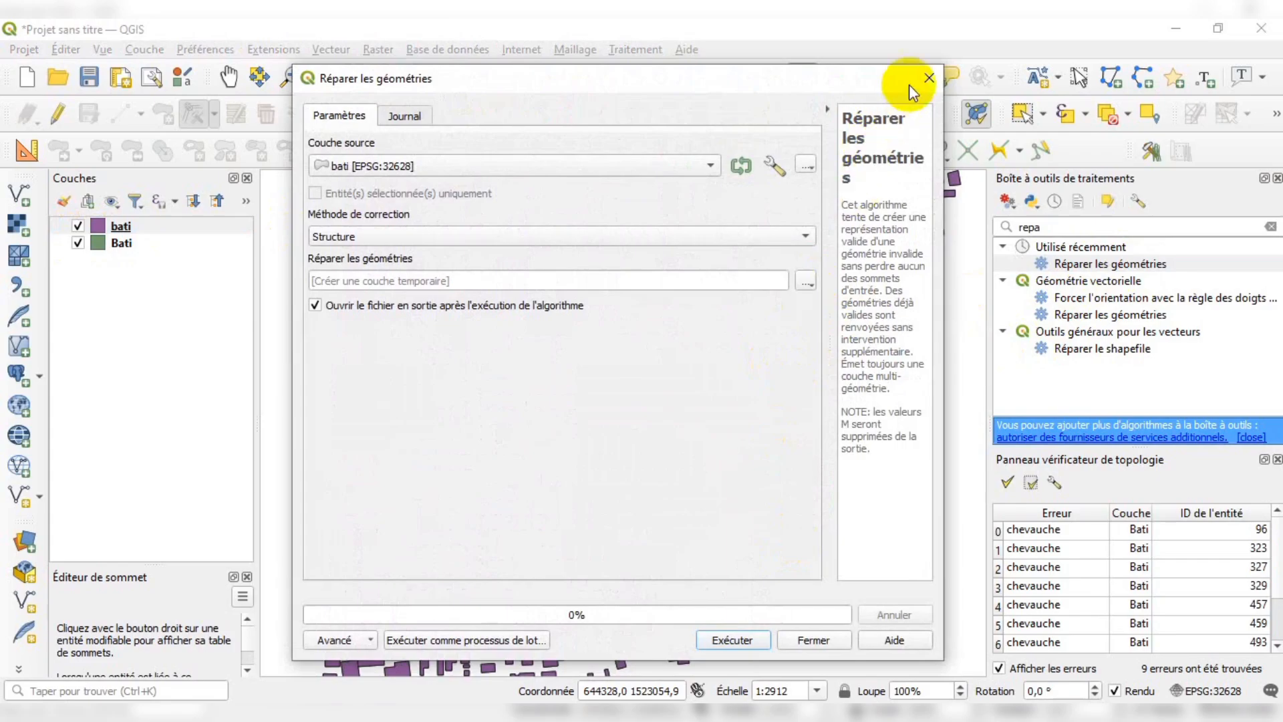
pyautogui.click(927, 77)
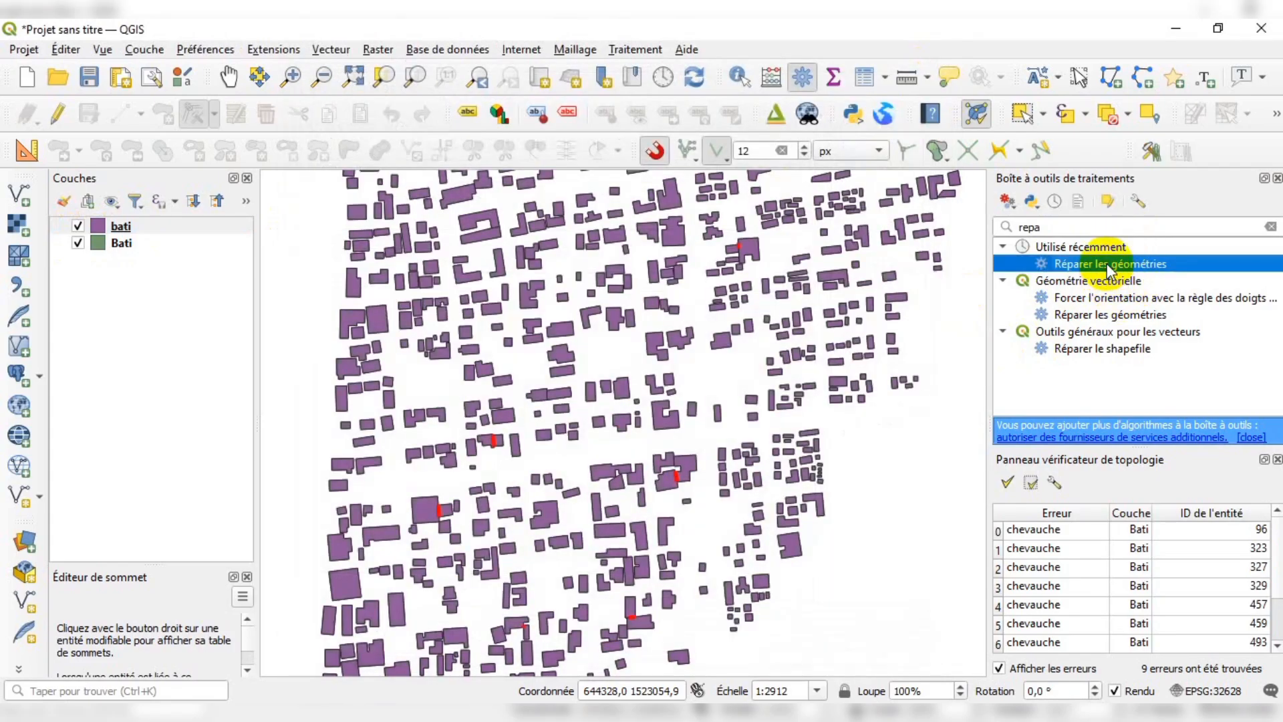
# Repair all bati features in place with the Structure method, then save the layer edits and end editing.
pyautogui.click(1108, 197)
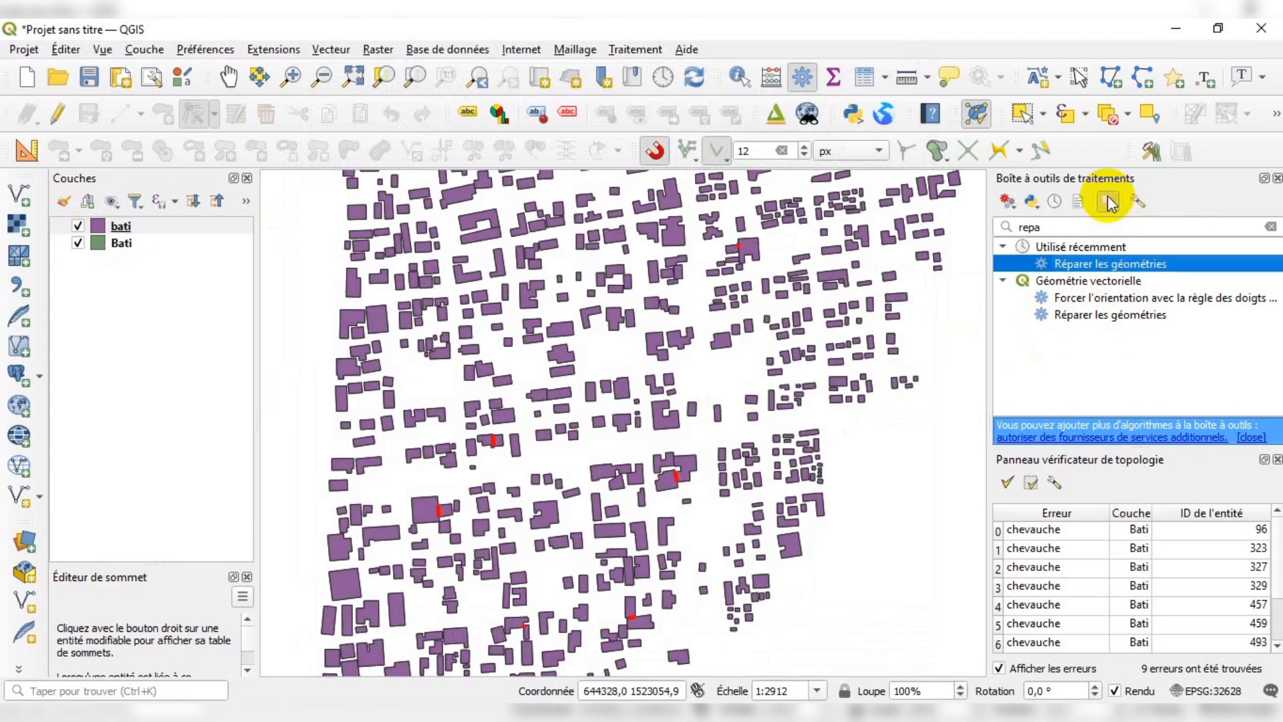
pyautogui.doubleClick(1096, 264)
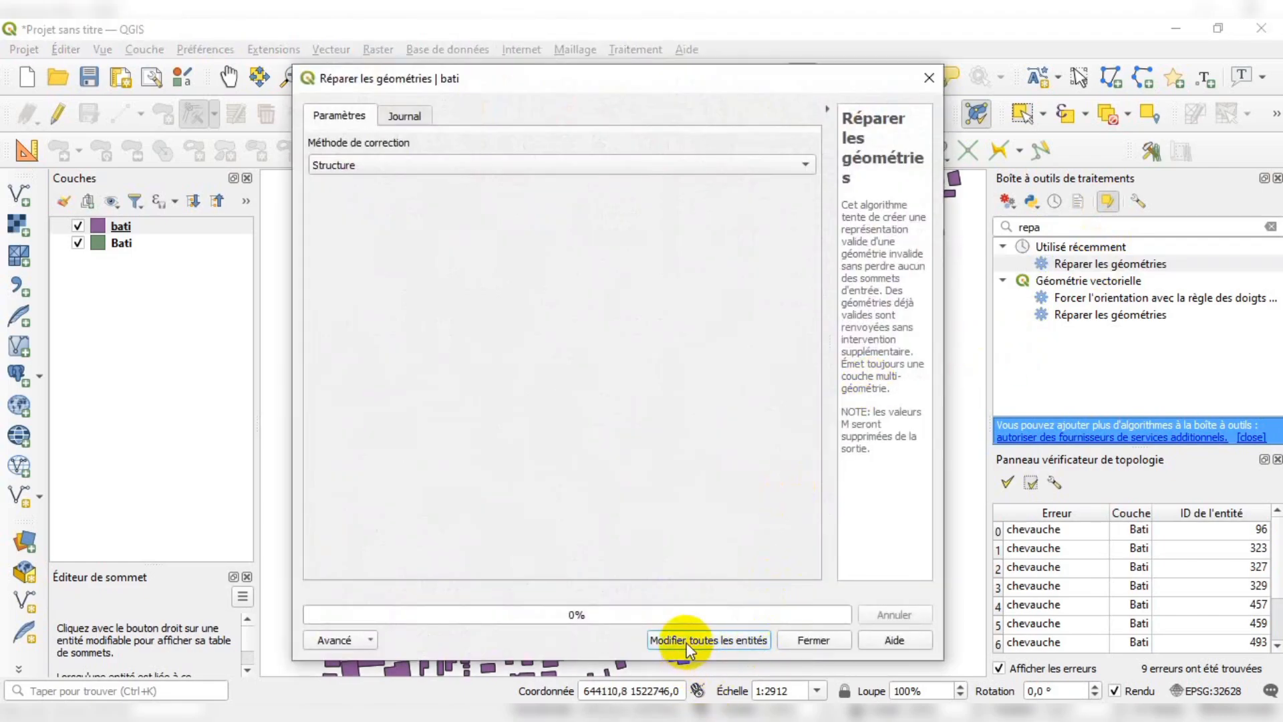
pyautogui.click(703, 641)
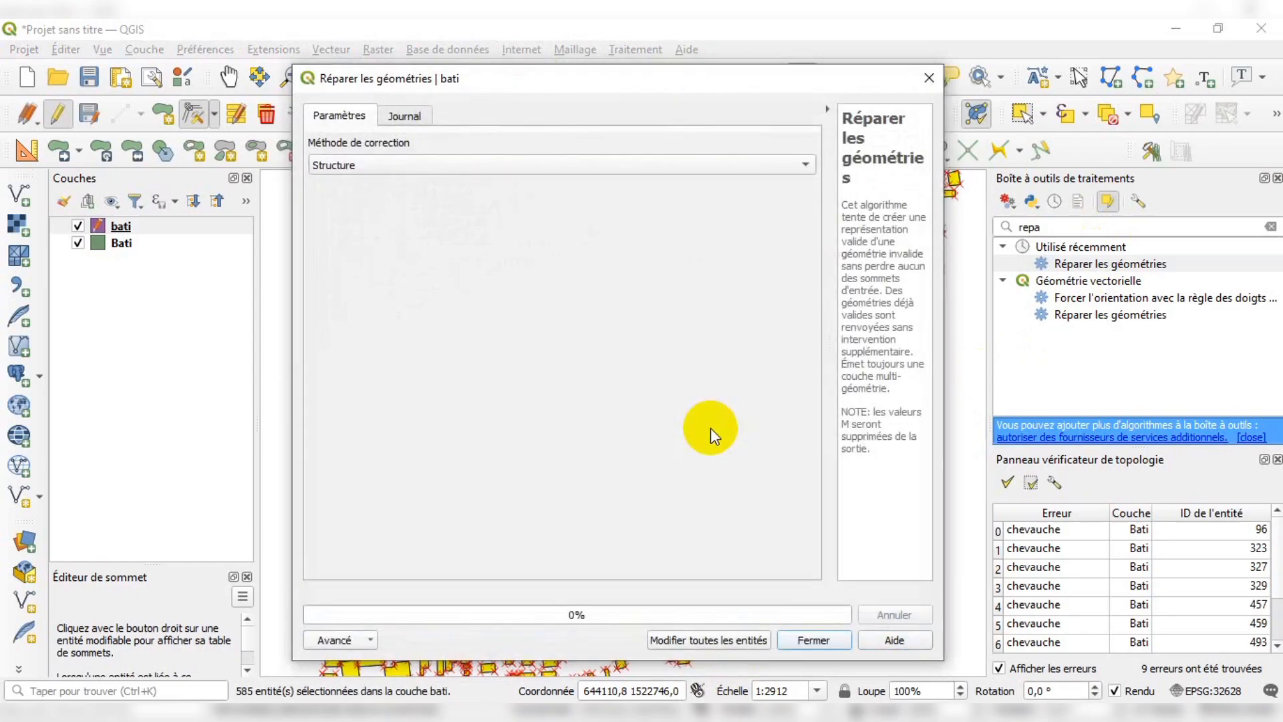
pyautogui.click(930, 78)
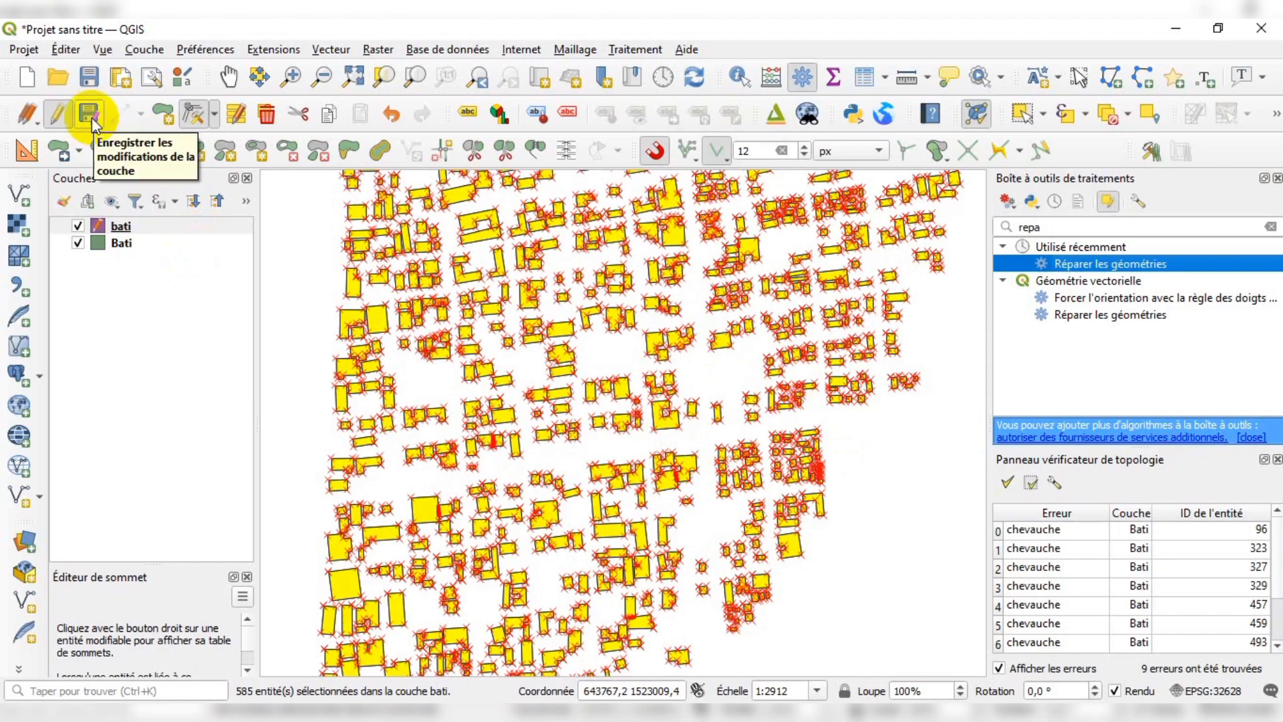
pyautogui.click(91, 118)
pyautogui.click(60, 116)
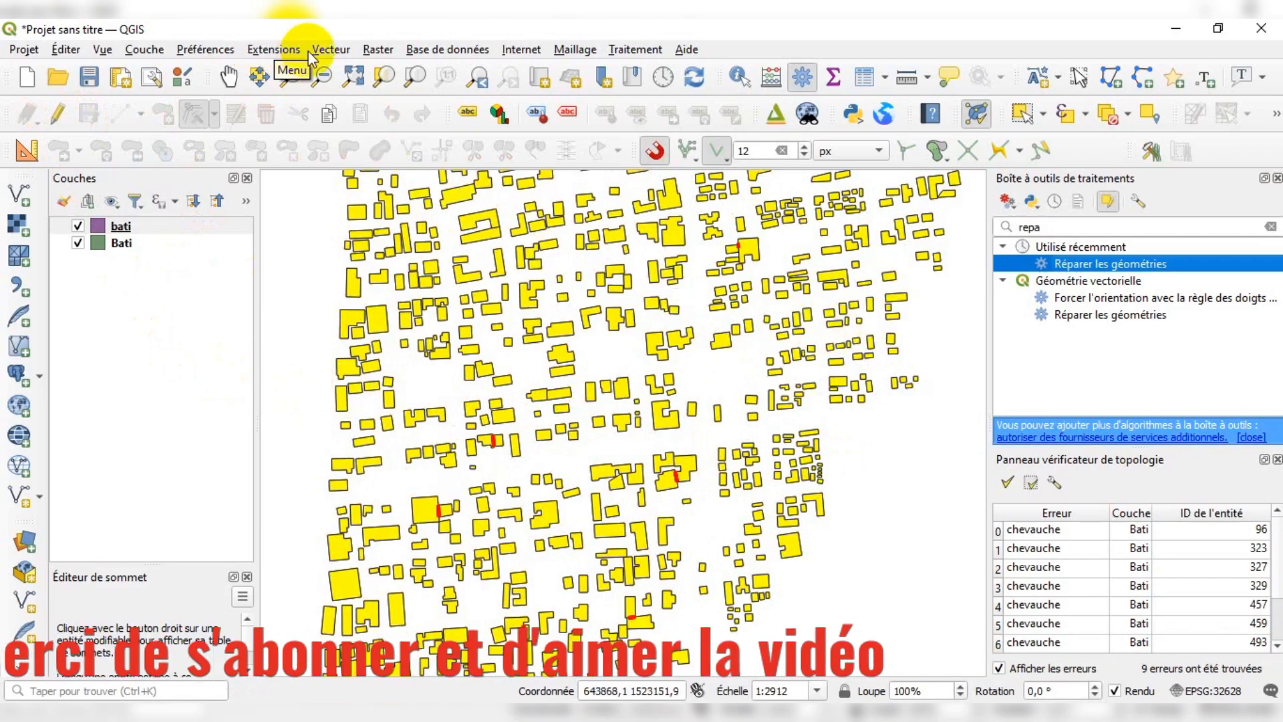
# Run the geometry validity check on the original Bati layer with the QGIS method and temporary outputs, and close the tool.
pyautogui.click(329, 51)
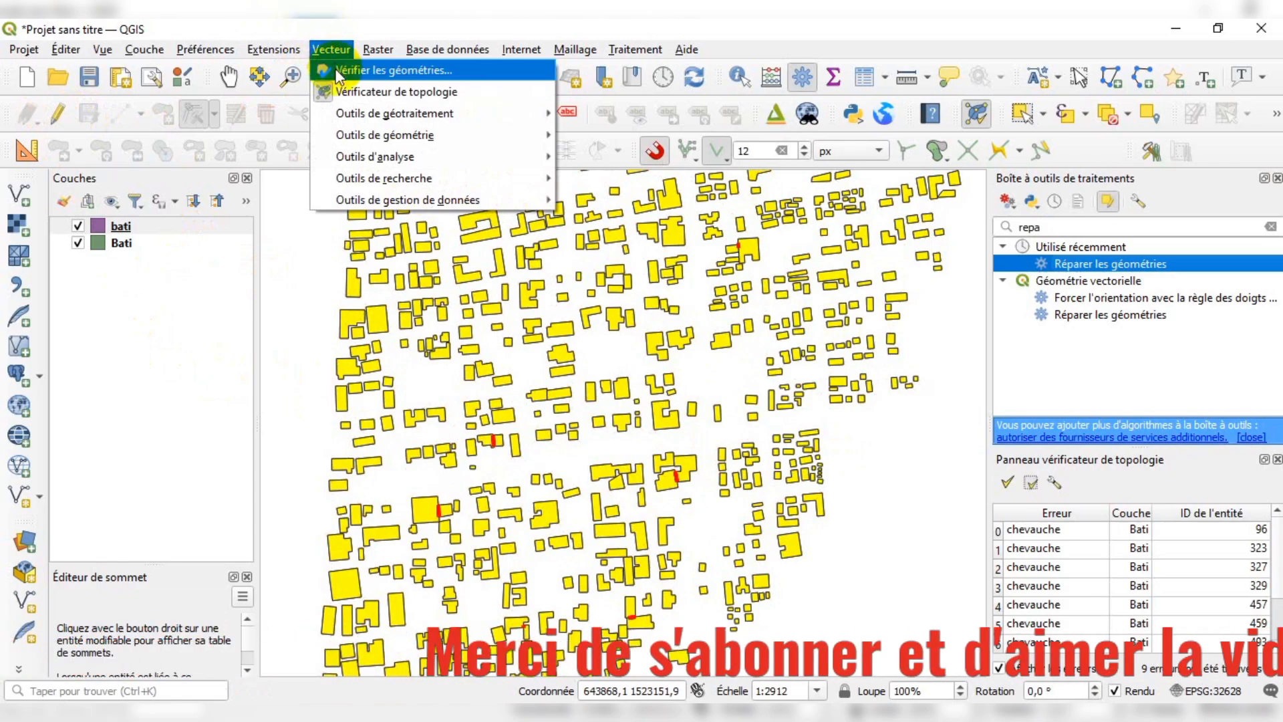
pyautogui.moveTo(351, 112)
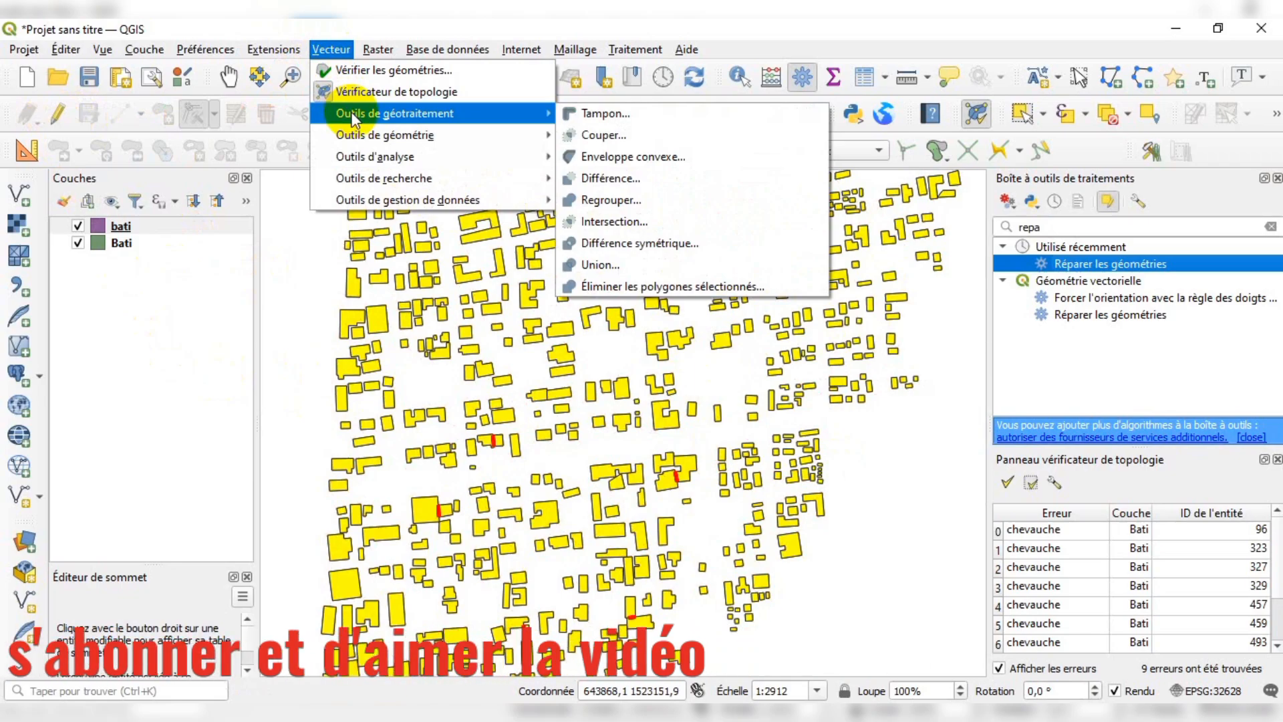
pyautogui.moveTo(377, 137)
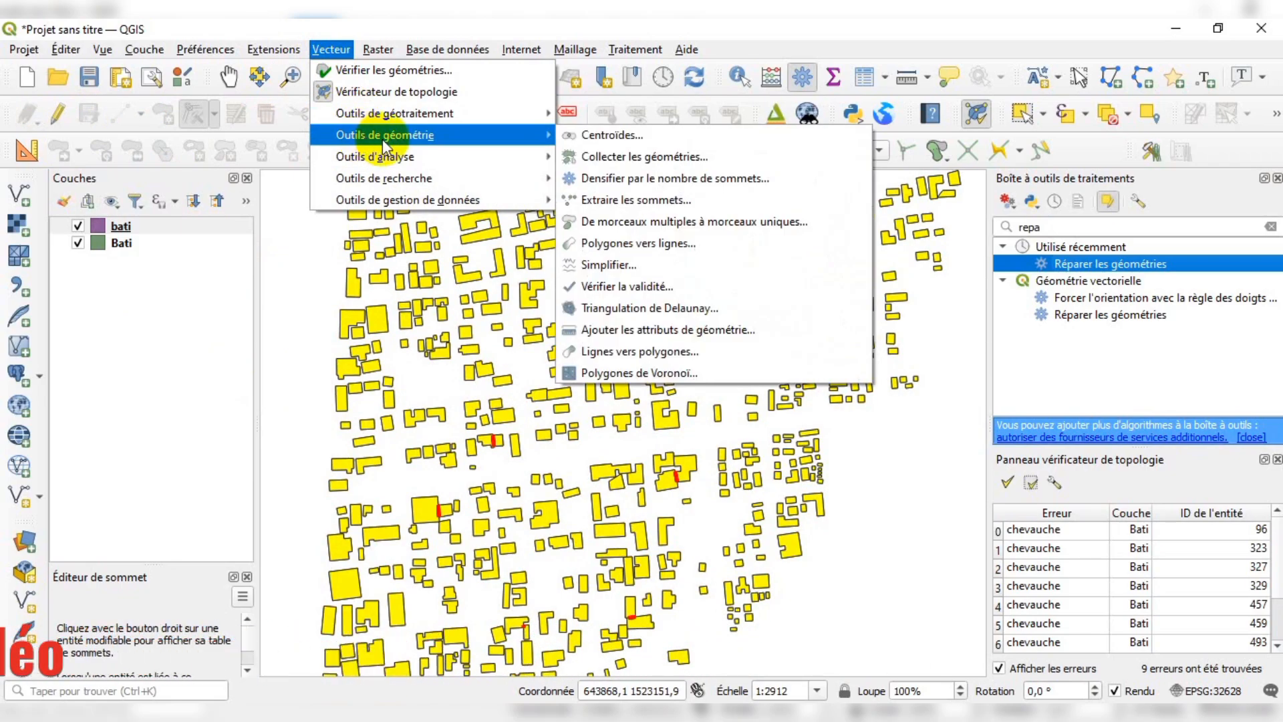
pyautogui.click(640, 289)
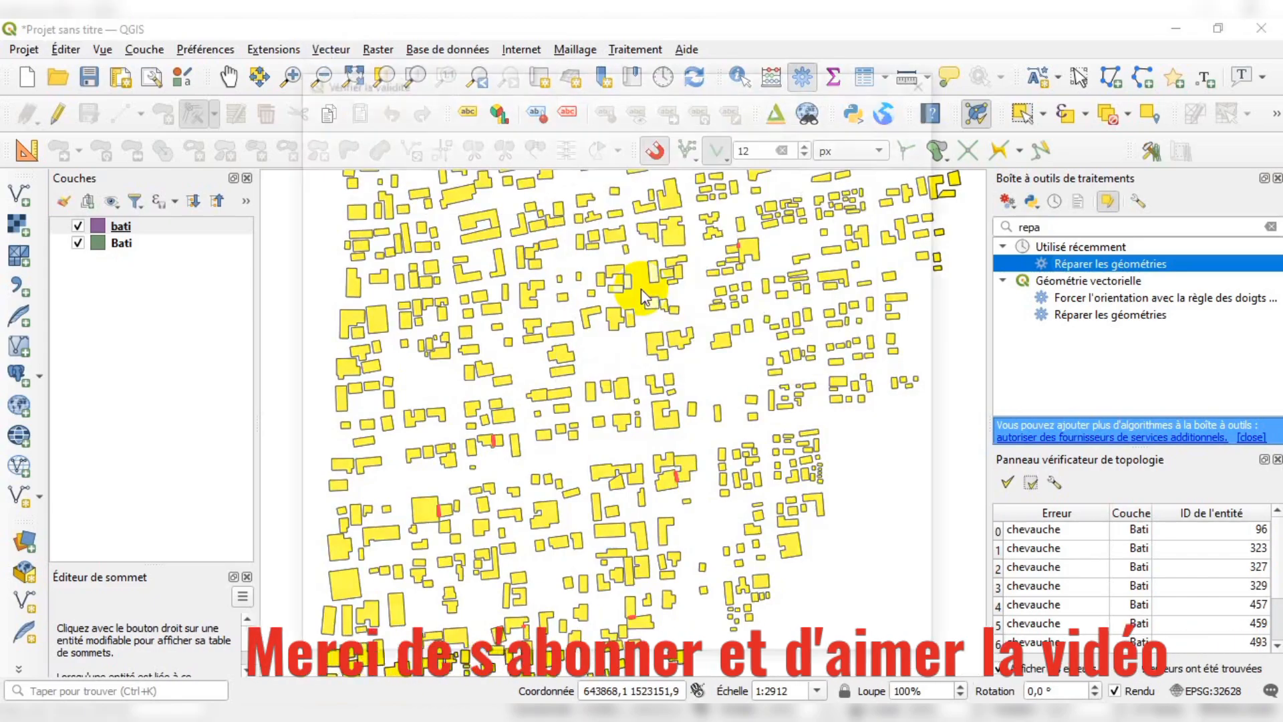
pyautogui.moveTo(543, 80)
pyautogui.mouseDown()
pyautogui.moveTo(521, 59)
pyautogui.moveTo(545, 61)
pyautogui.mouseUp()
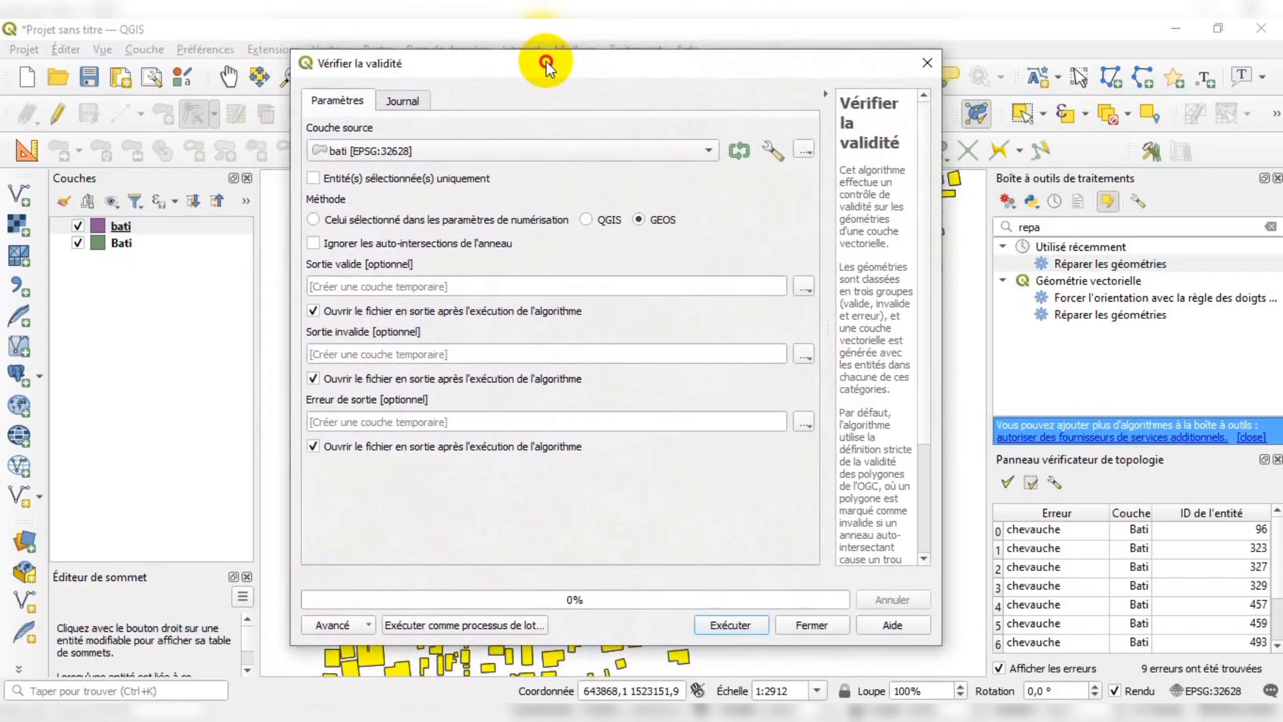
pyautogui.click(335, 151)
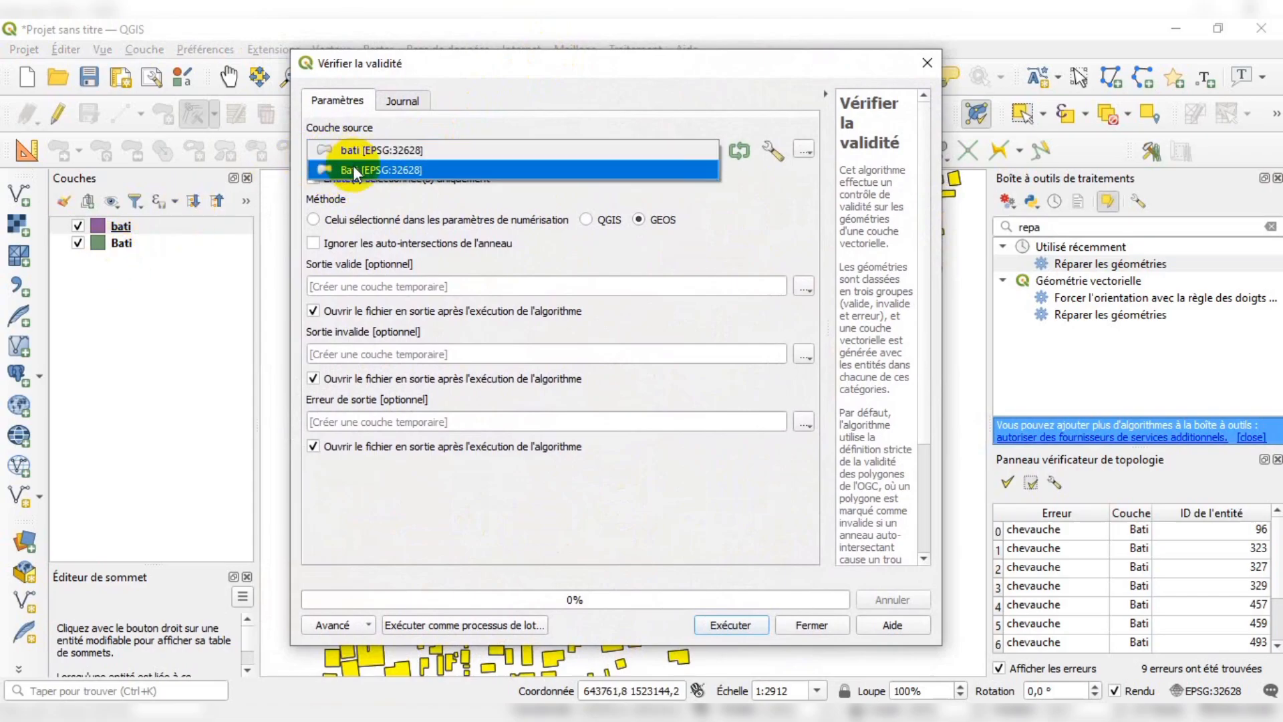
pyautogui.click(353, 167)
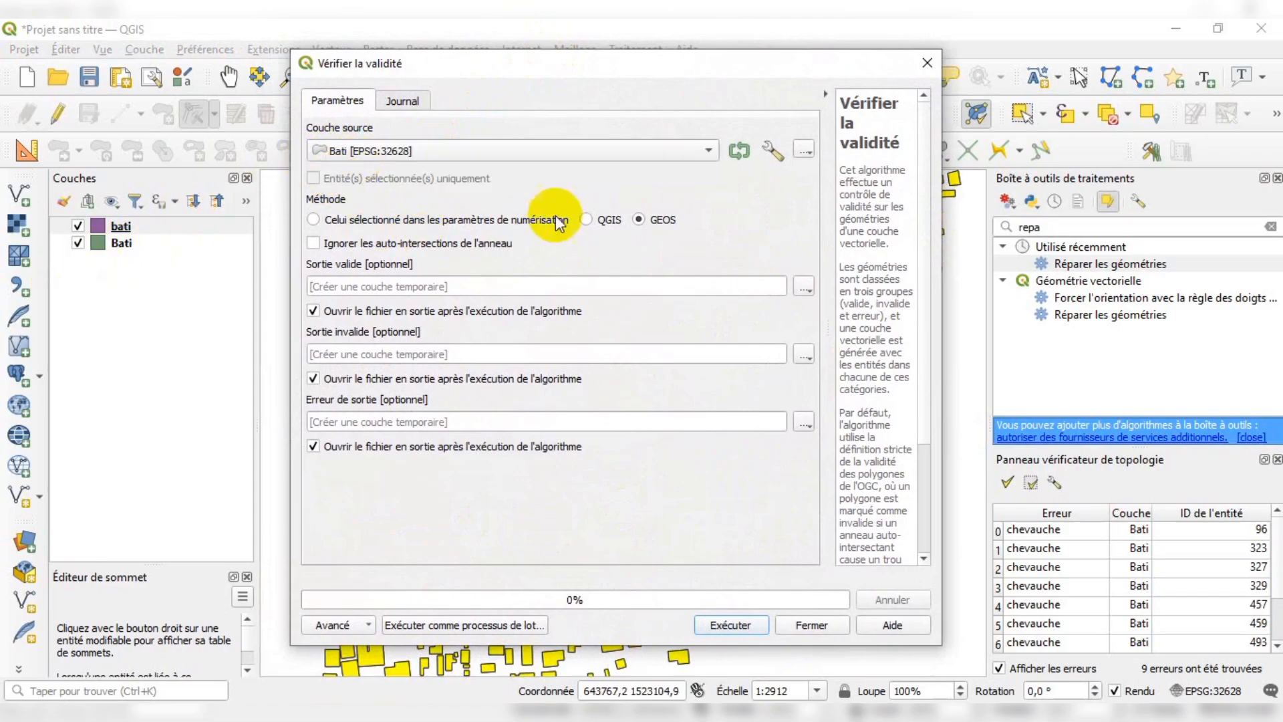
pyautogui.click(586, 221)
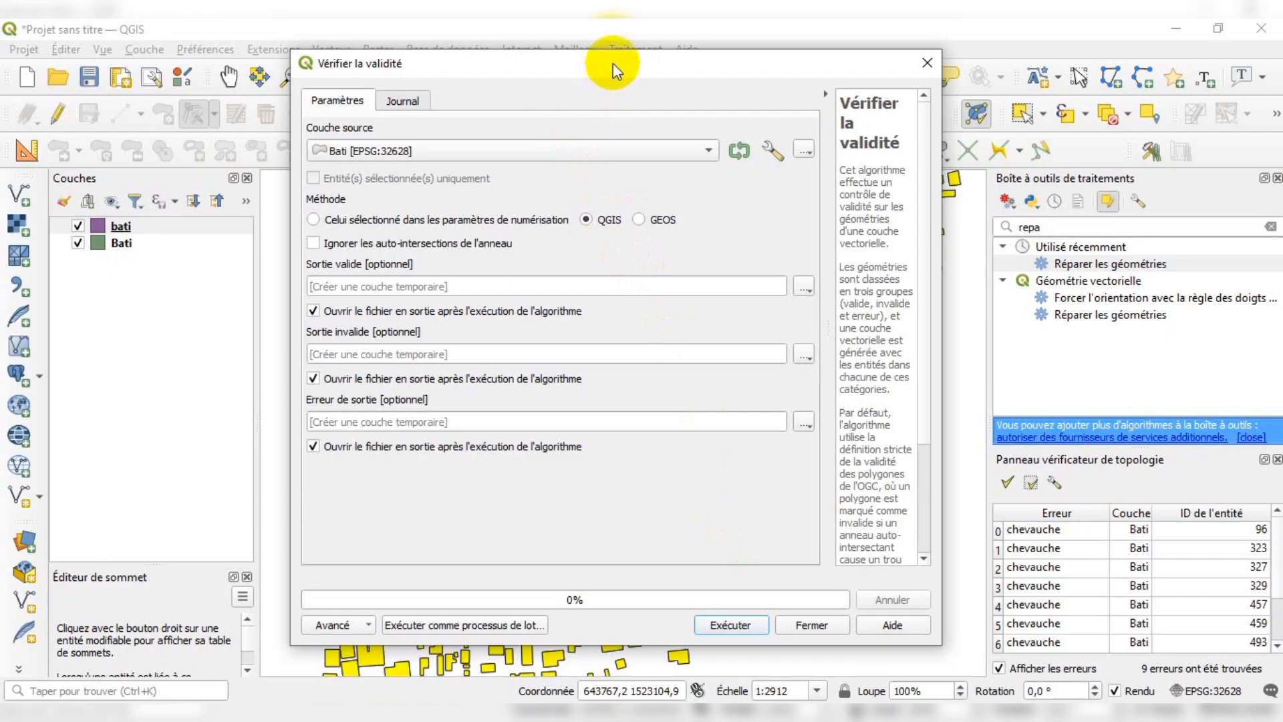
pyautogui.moveTo(616, 54); pyautogui.dragTo(621, 79)
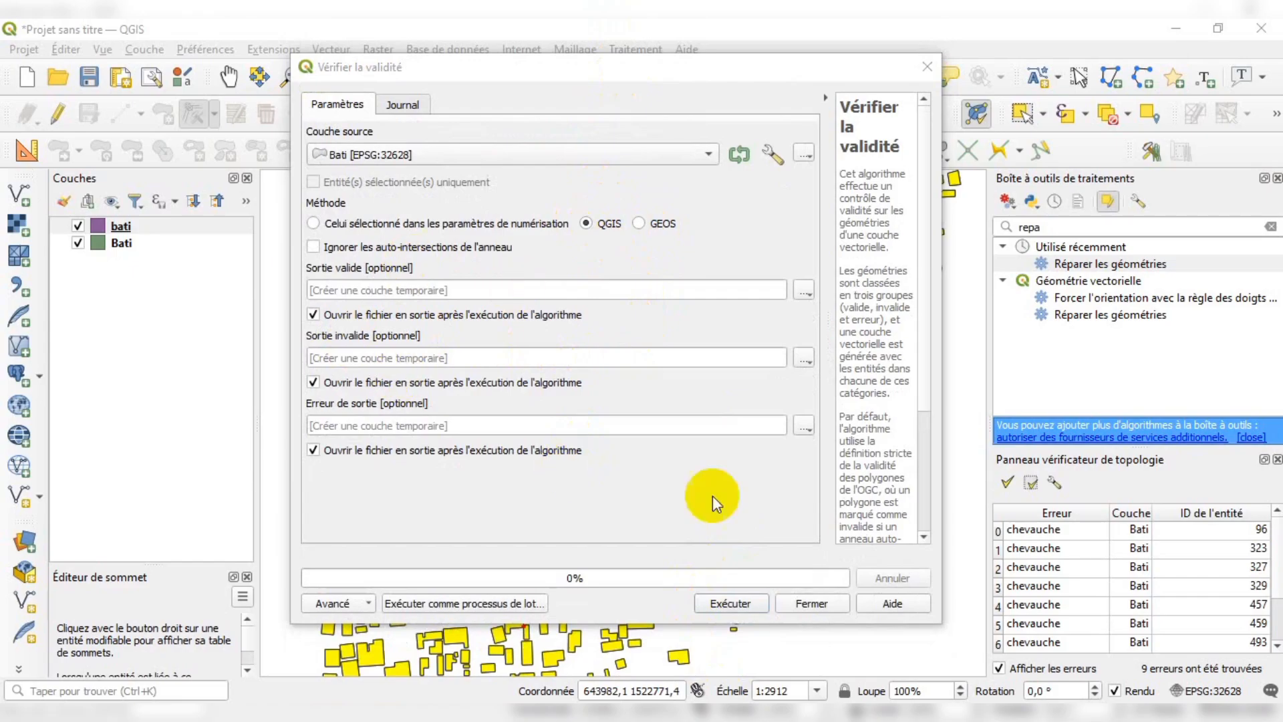
pyautogui.click(725, 603)
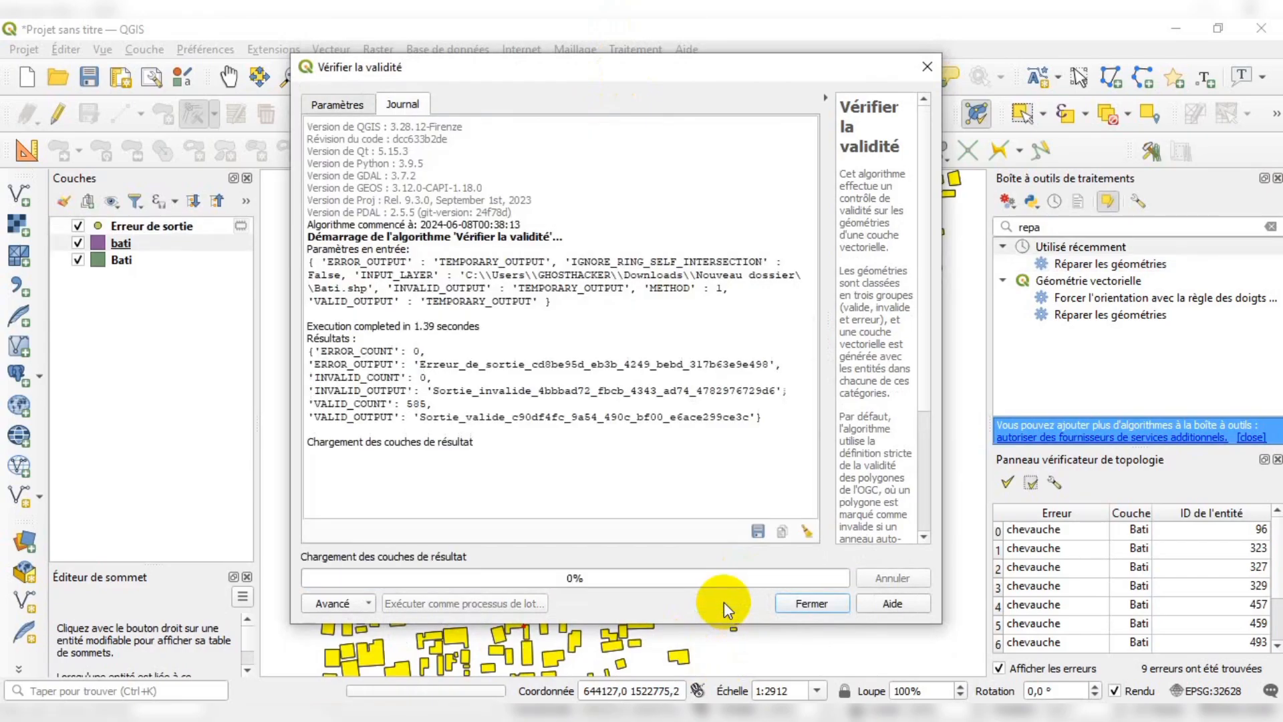
pyautogui.click(804, 604)
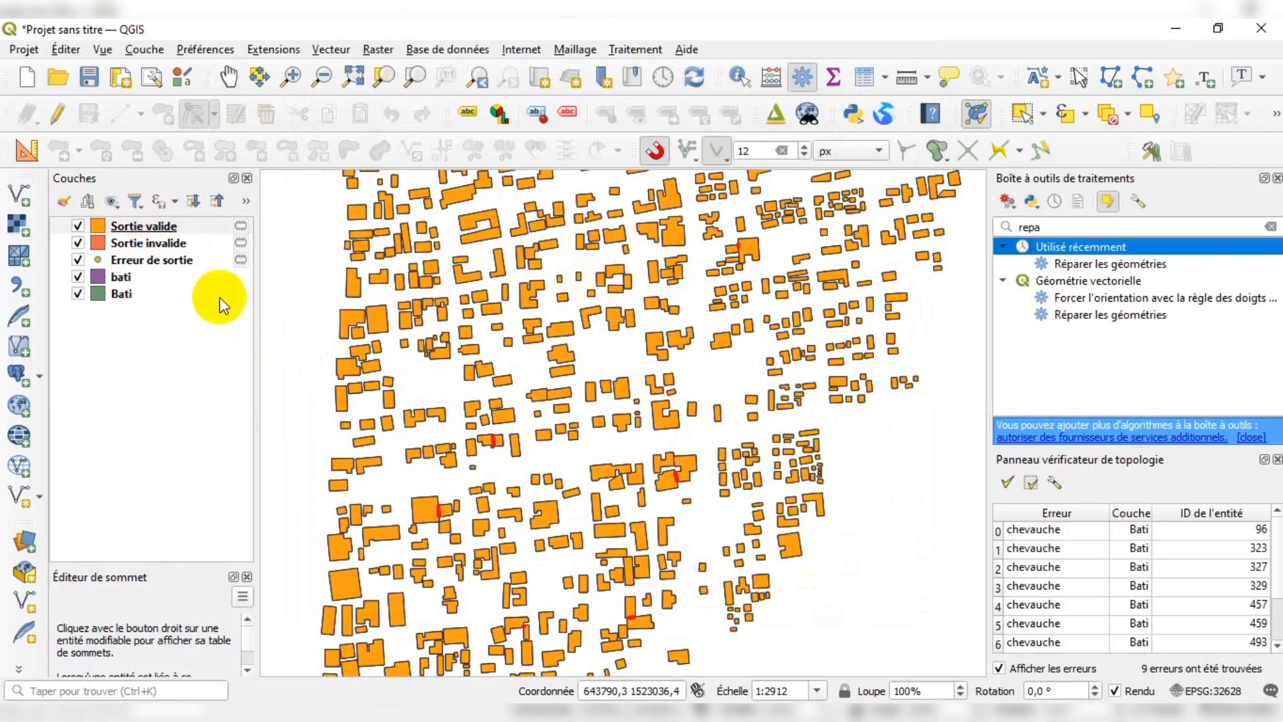
# Run the validity check on the Sortie invalide layer with the GEOS method and temporary outputs, and close the tool.
pyautogui.click(120, 247)
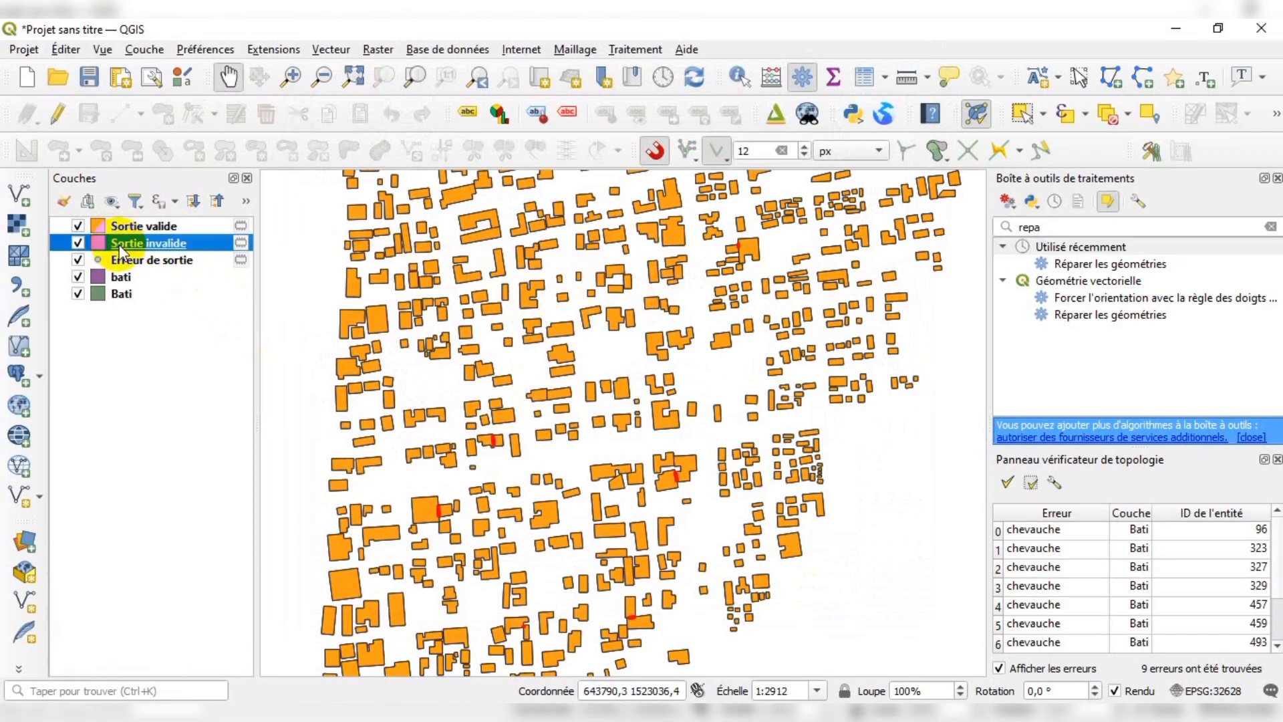
pyautogui.scroll(-1, 503, 459)
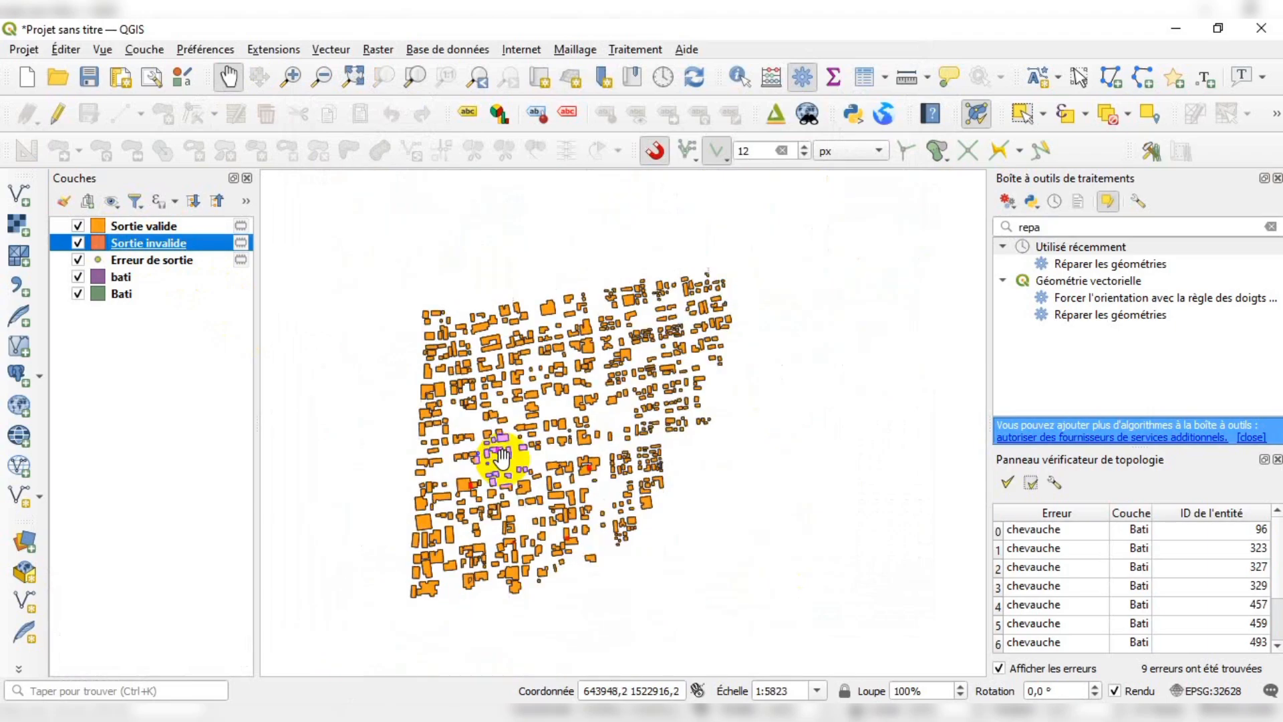
pyautogui.scroll(1, 503, 449)
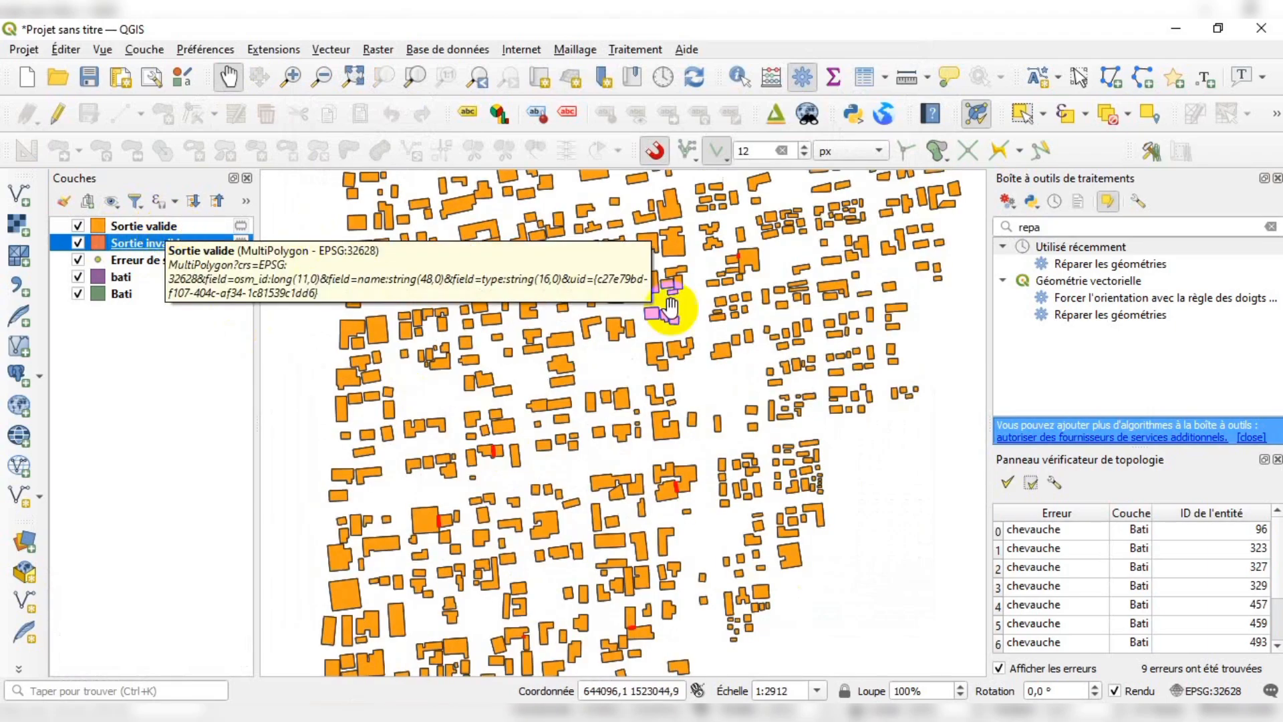
pyautogui.click(309, 53)
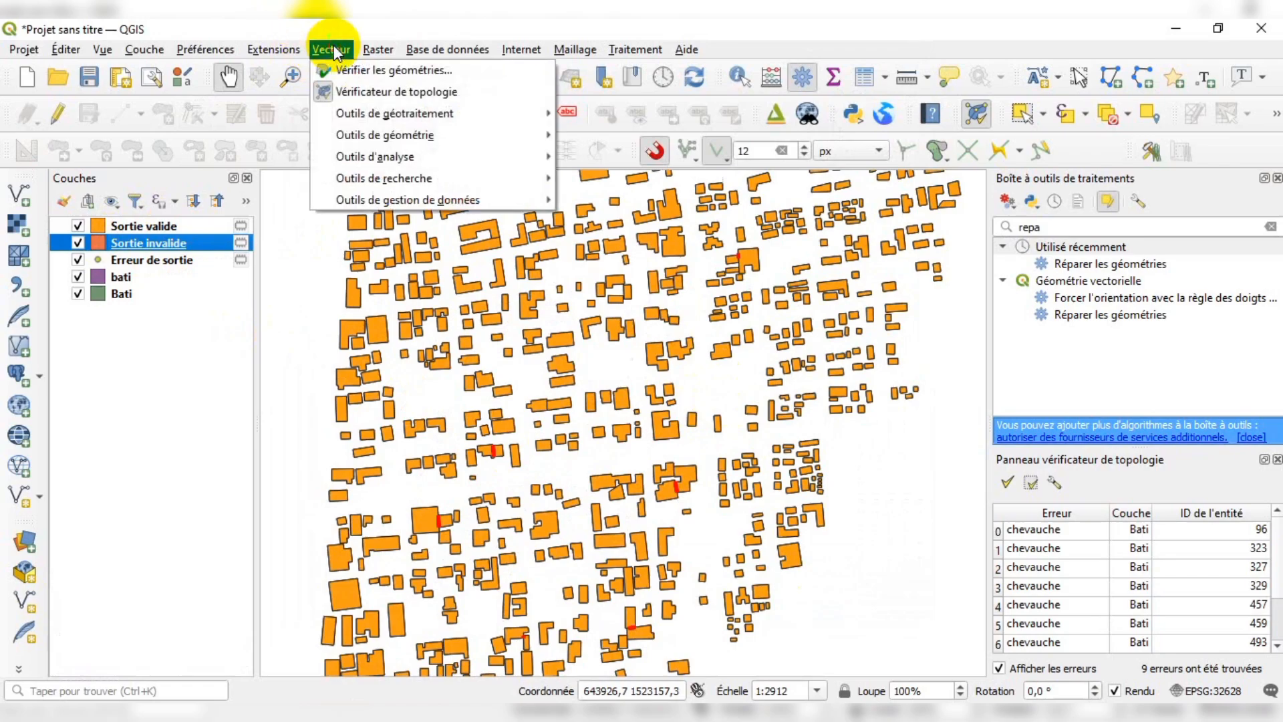
pyautogui.moveTo(385, 139)
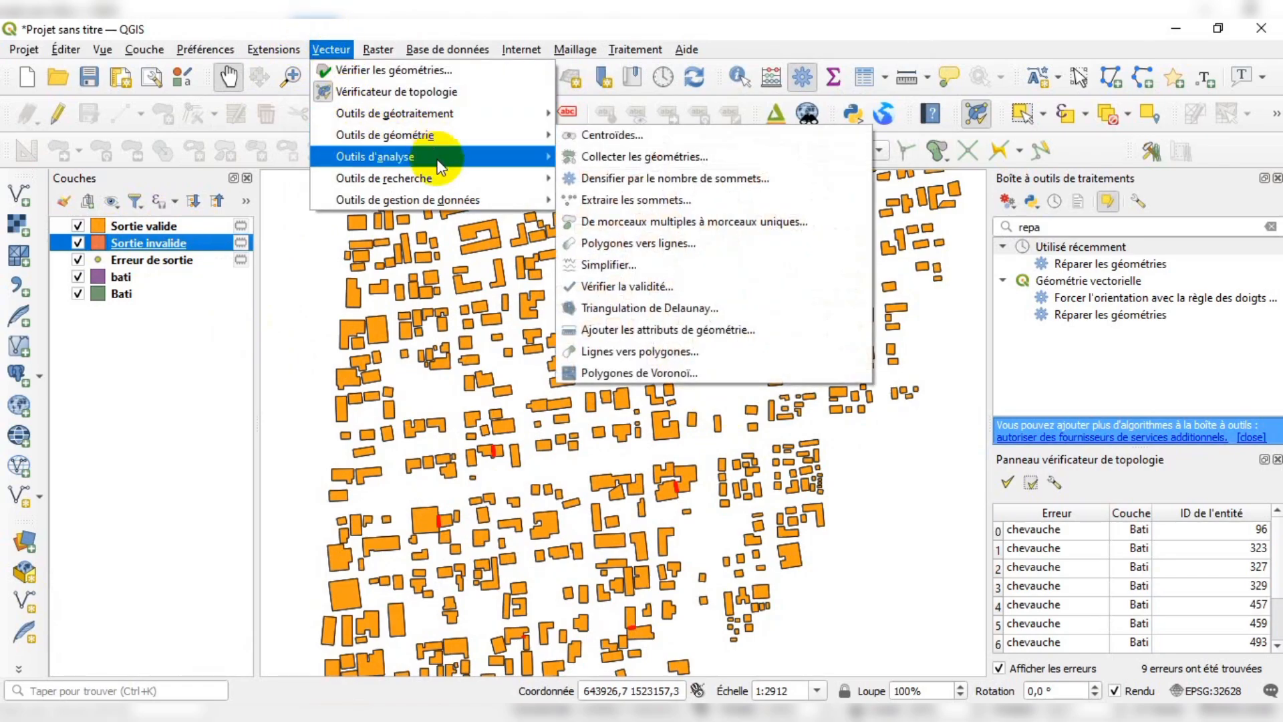
pyautogui.moveTo(447, 112)
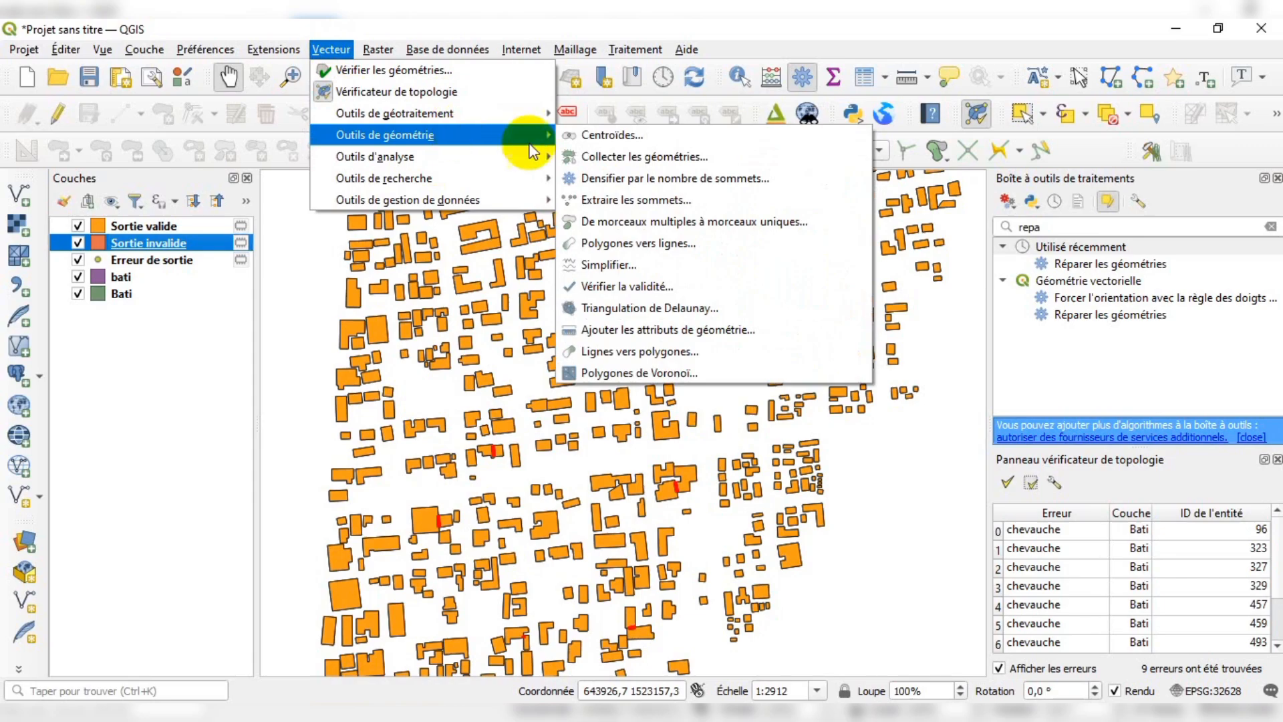
pyautogui.click(640, 286)
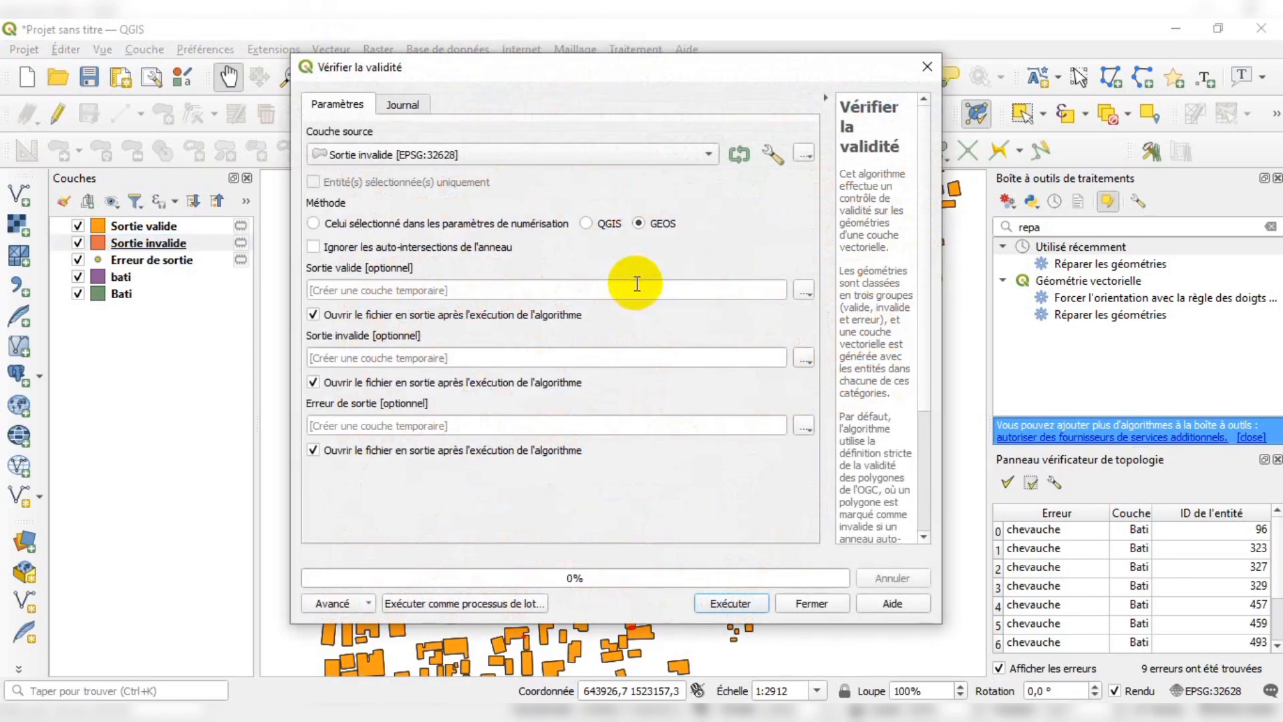
pyautogui.click(639, 225)
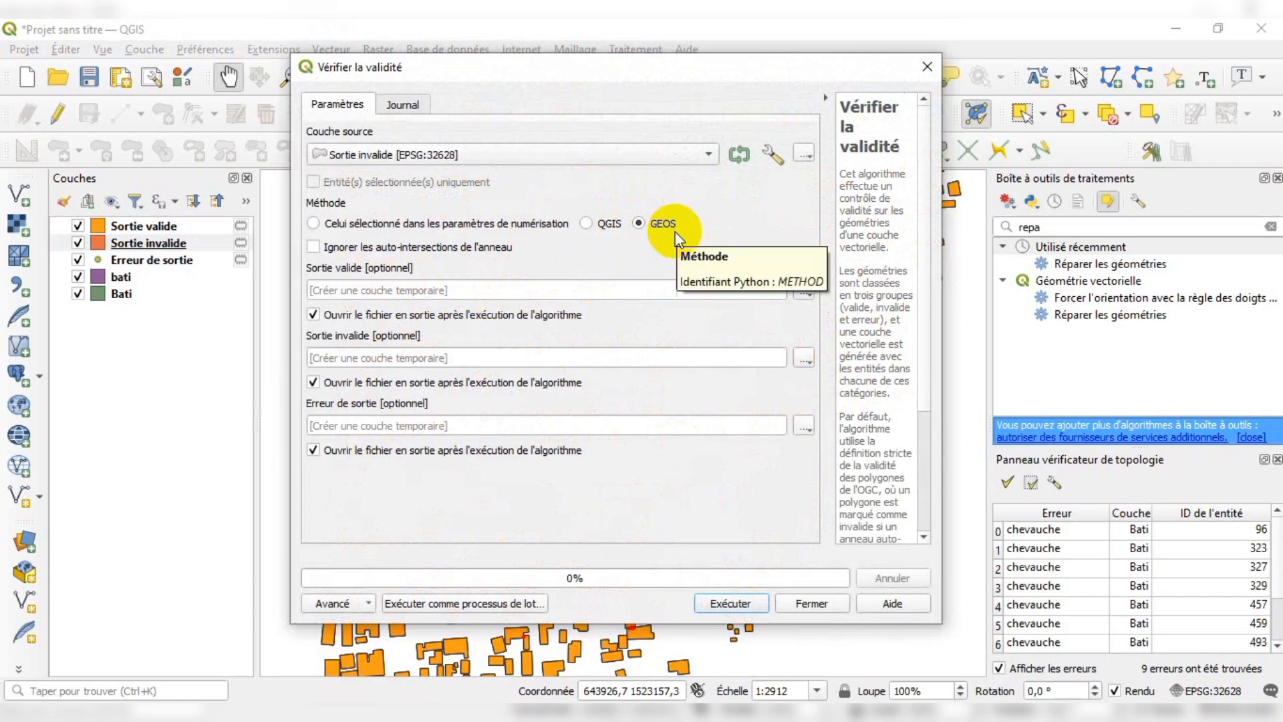
pyautogui.moveTo(656, 69); pyautogui.dragTo(659, 74)
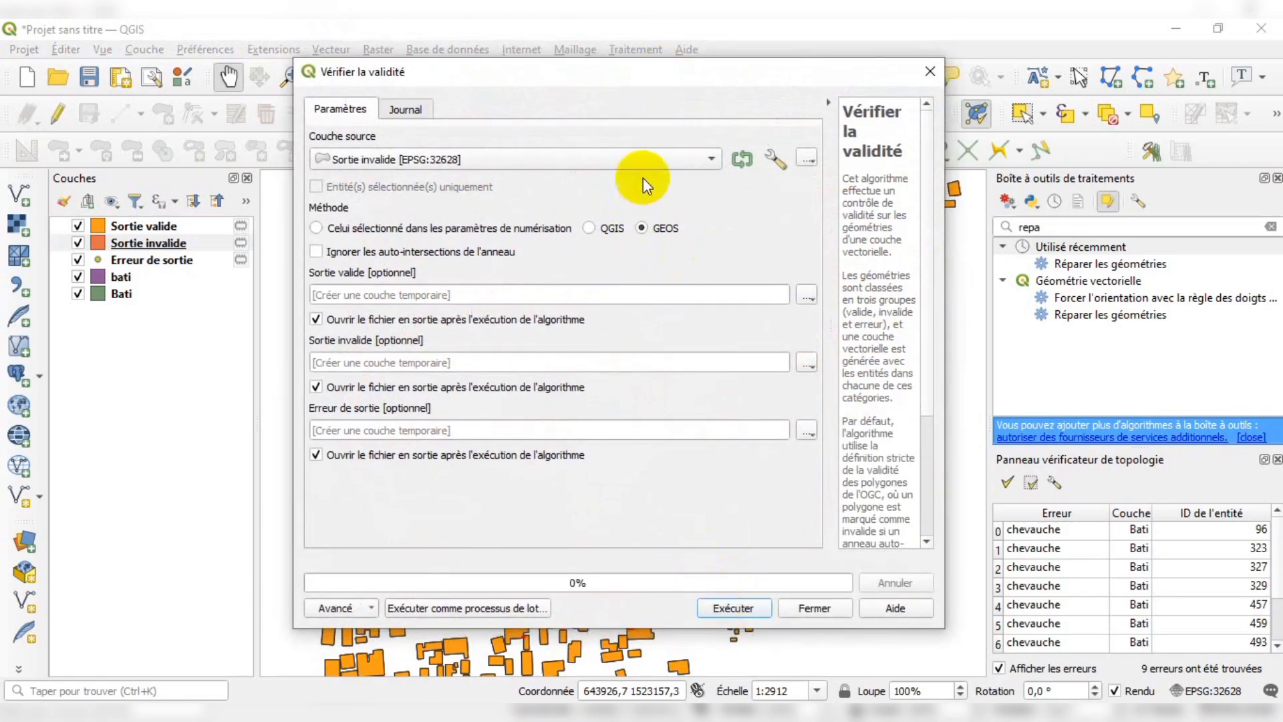
pyautogui.click(727, 609)
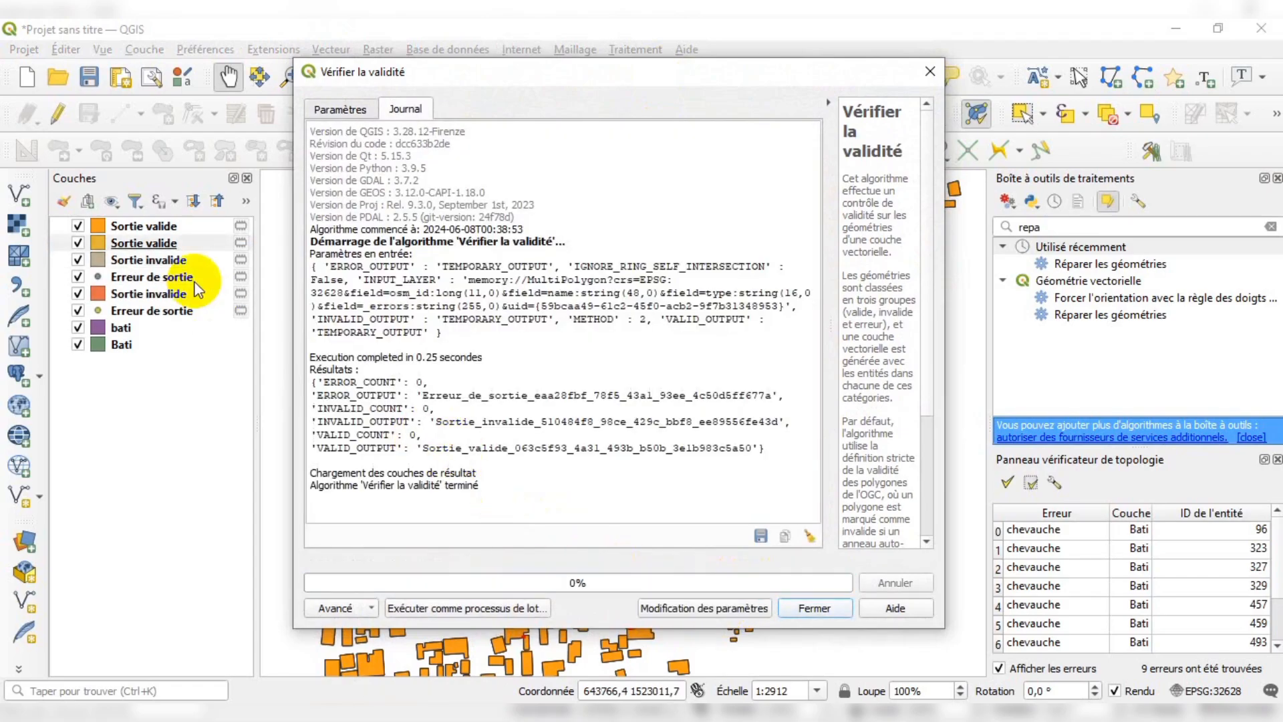
pyautogui.click(816, 608)
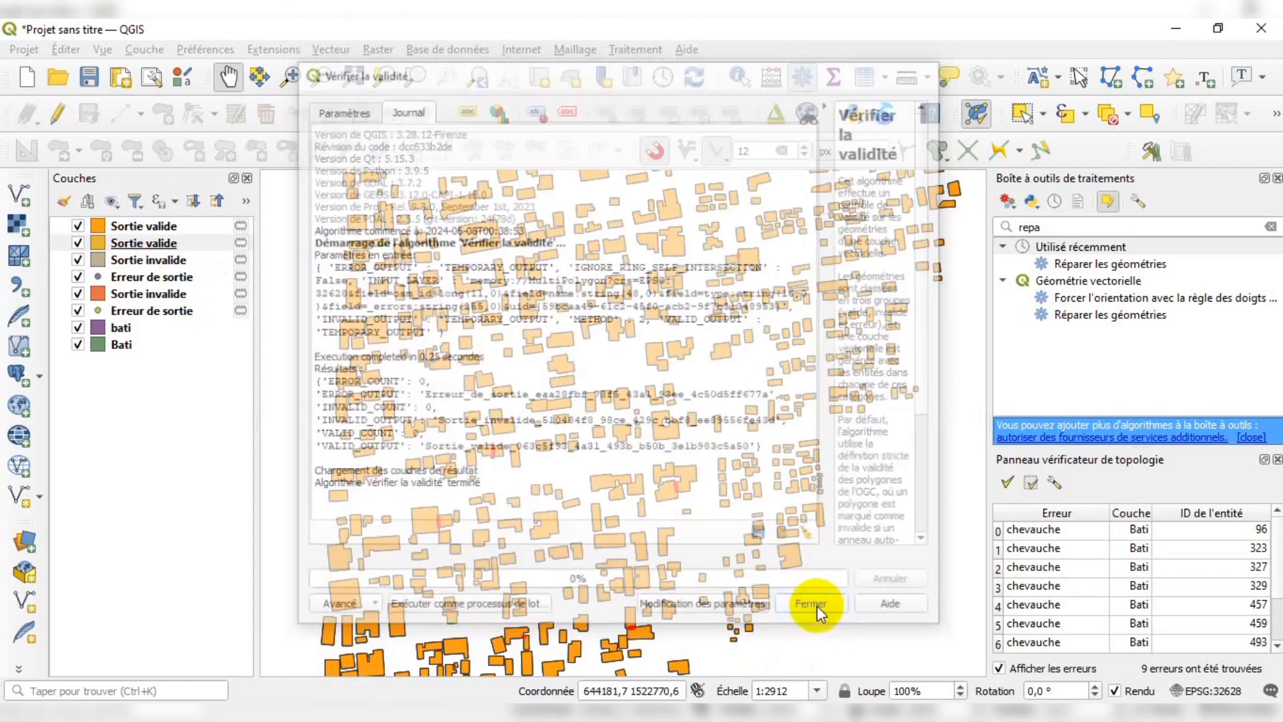
# Look through the two Sortie valide layers and the newest Sortie invalide layer by selecting them in turn.
pyautogui.click(158, 228)
pyautogui.click(161, 245)
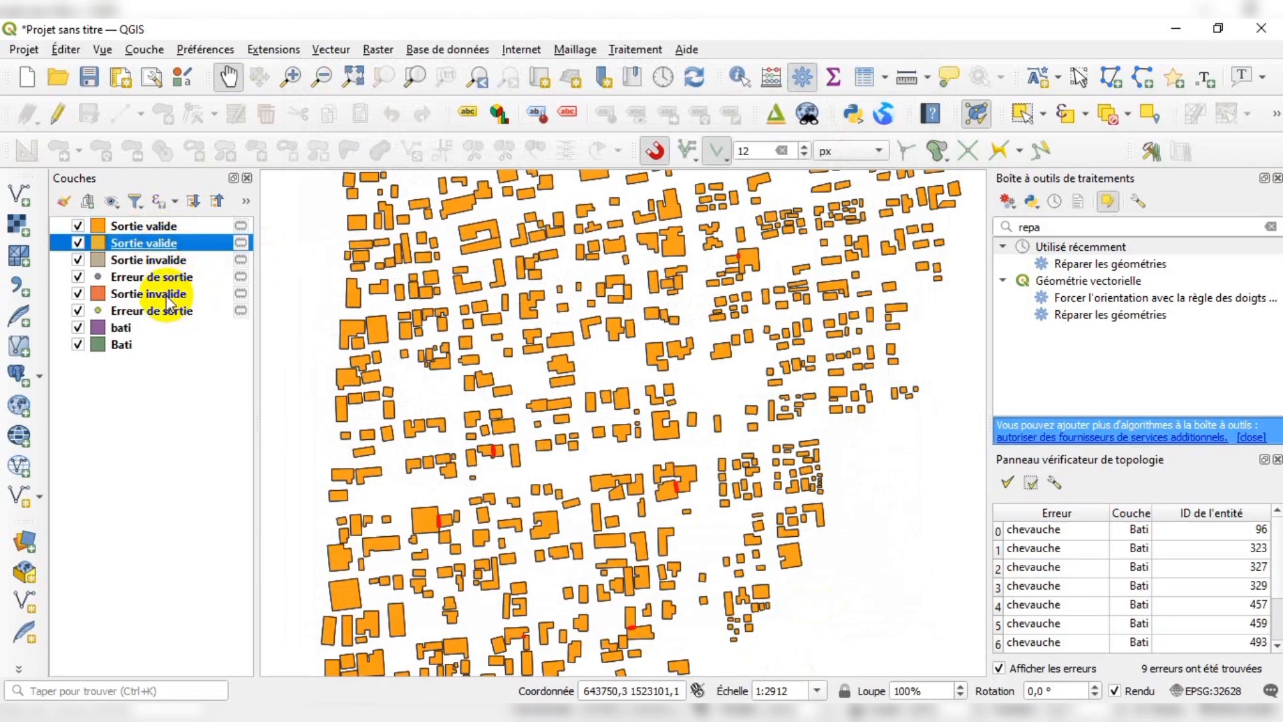
pyautogui.click(157, 263)
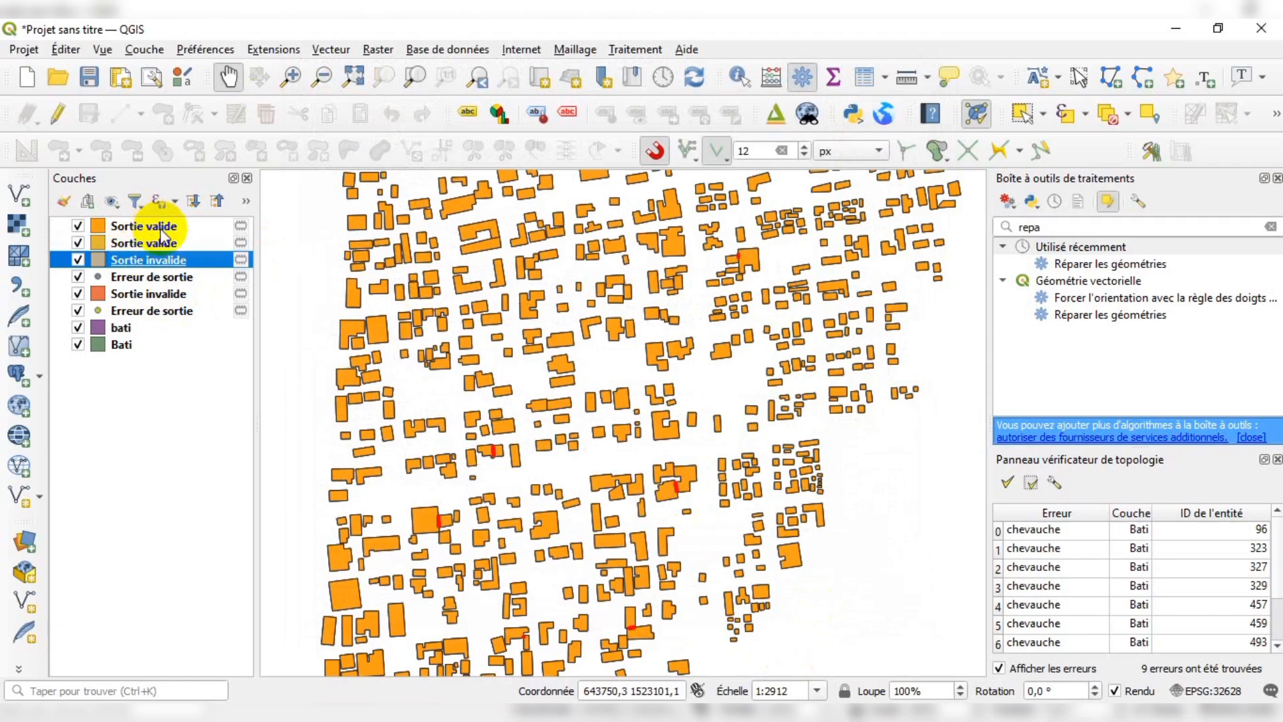
pyautogui.click(153, 230)
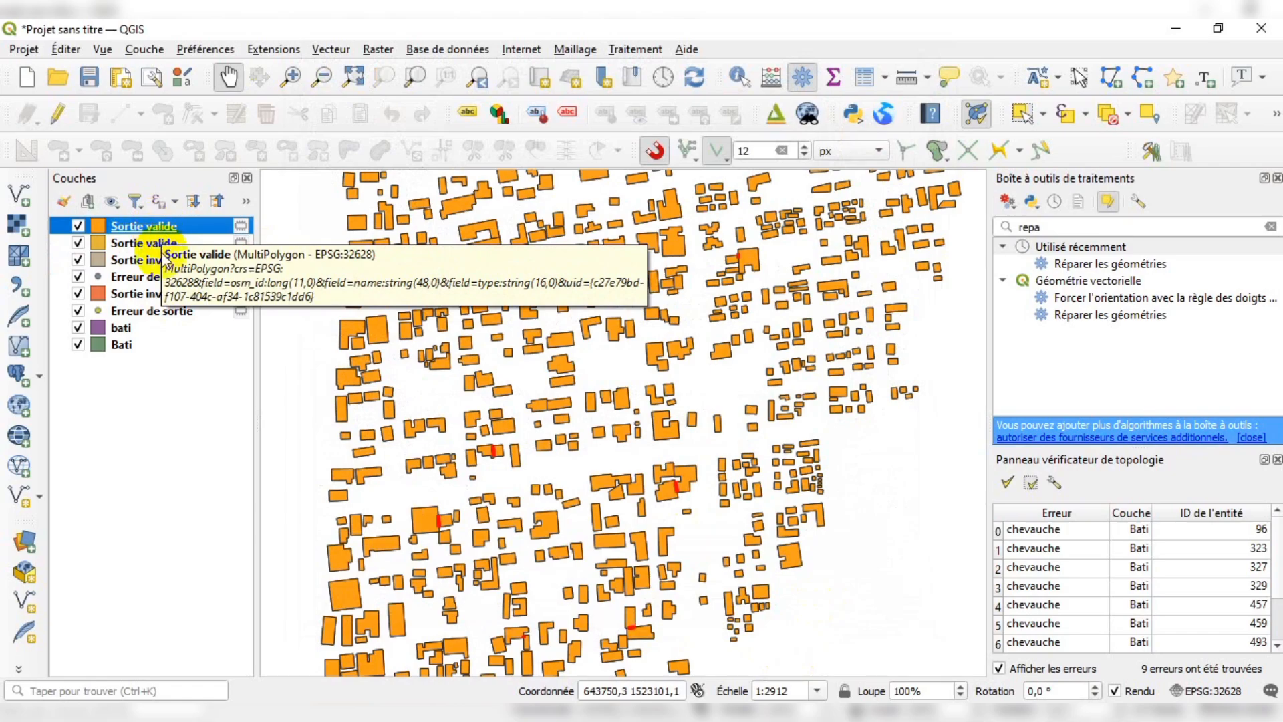
pyautogui.click(159, 243)
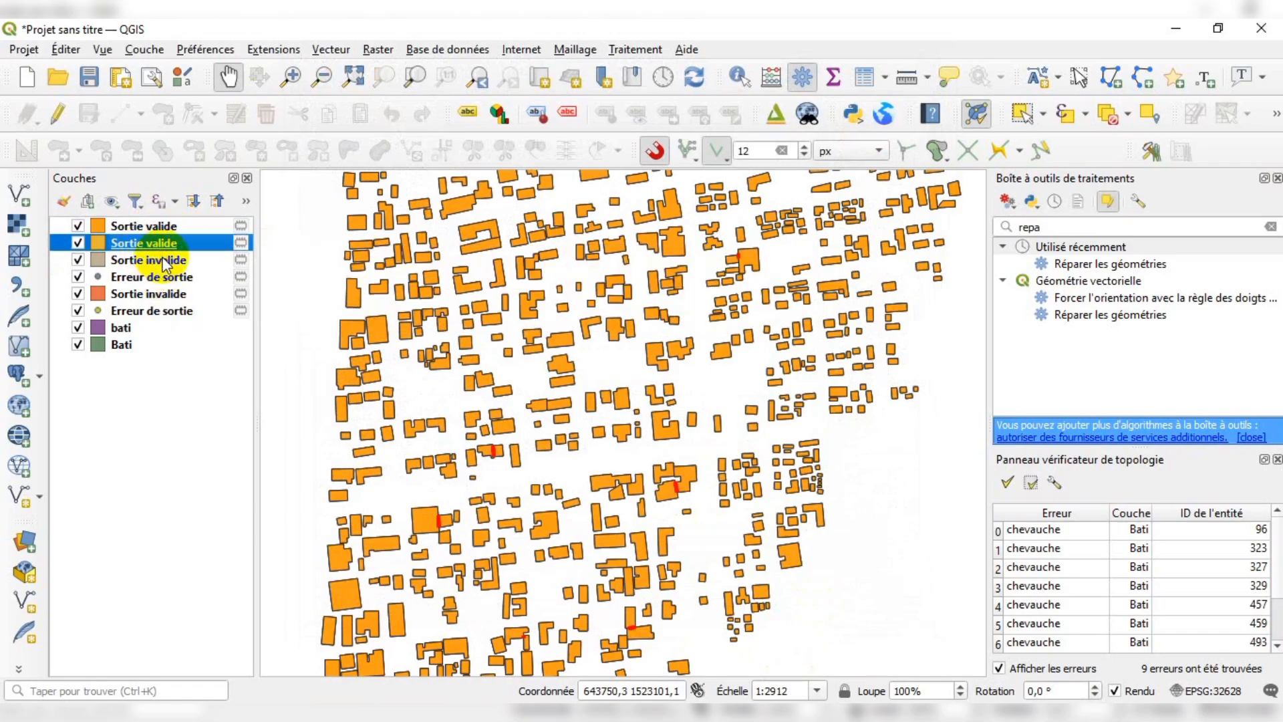
# Select the upper Sortie invalide layer, start editing it and end the edit session without changes.
pyautogui.click(165, 263)
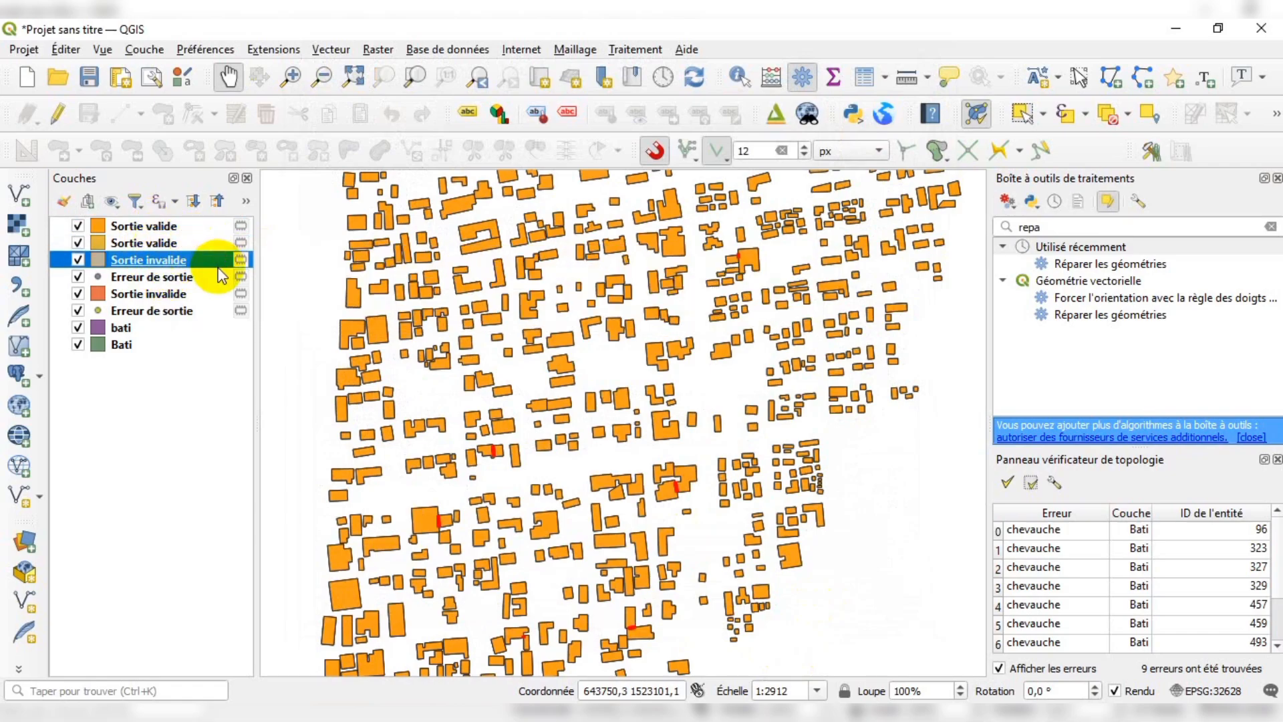
pyautogui.scroll(-1, 601, 426)
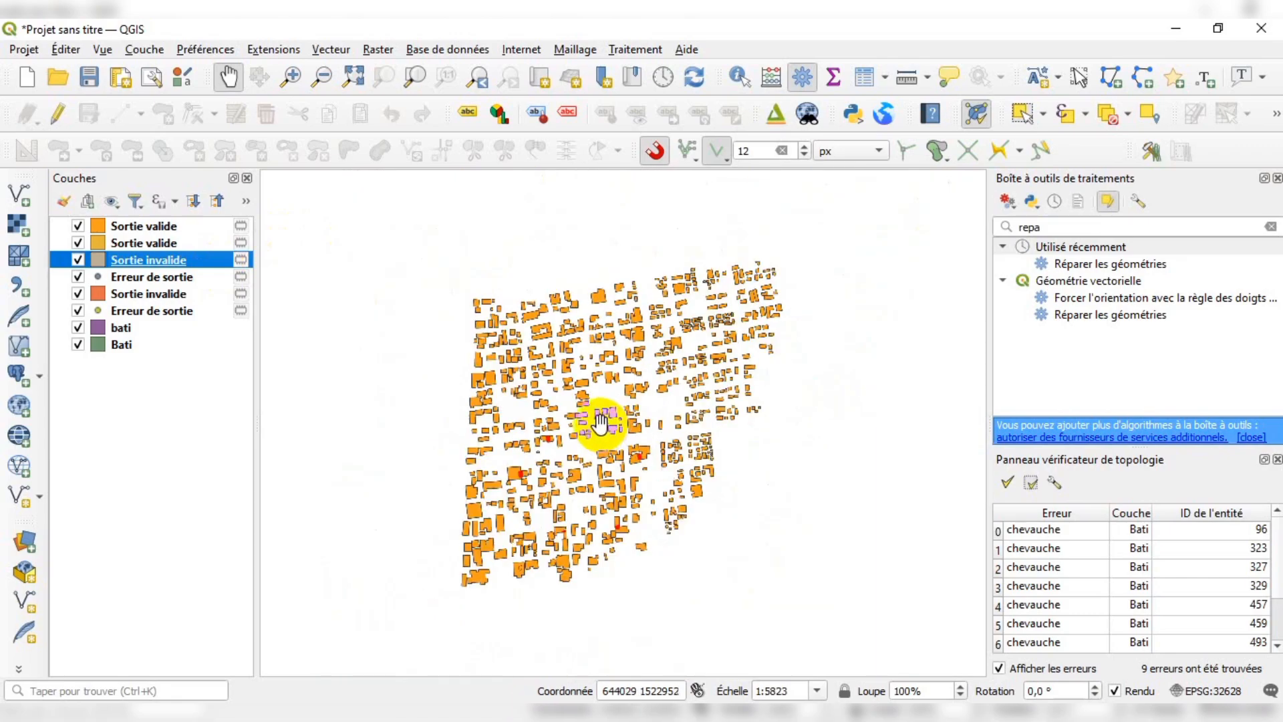
pyautogui.scroll(1, 603, 408)
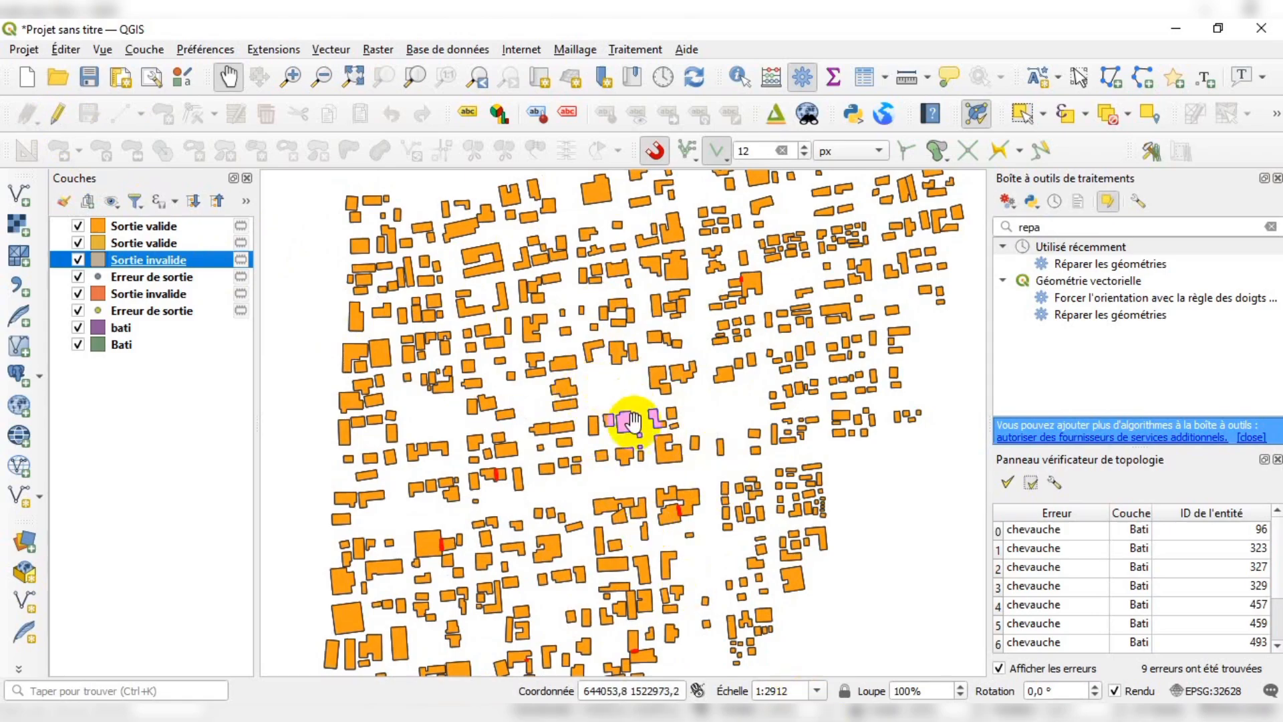
pyautogui.click(64, 109)
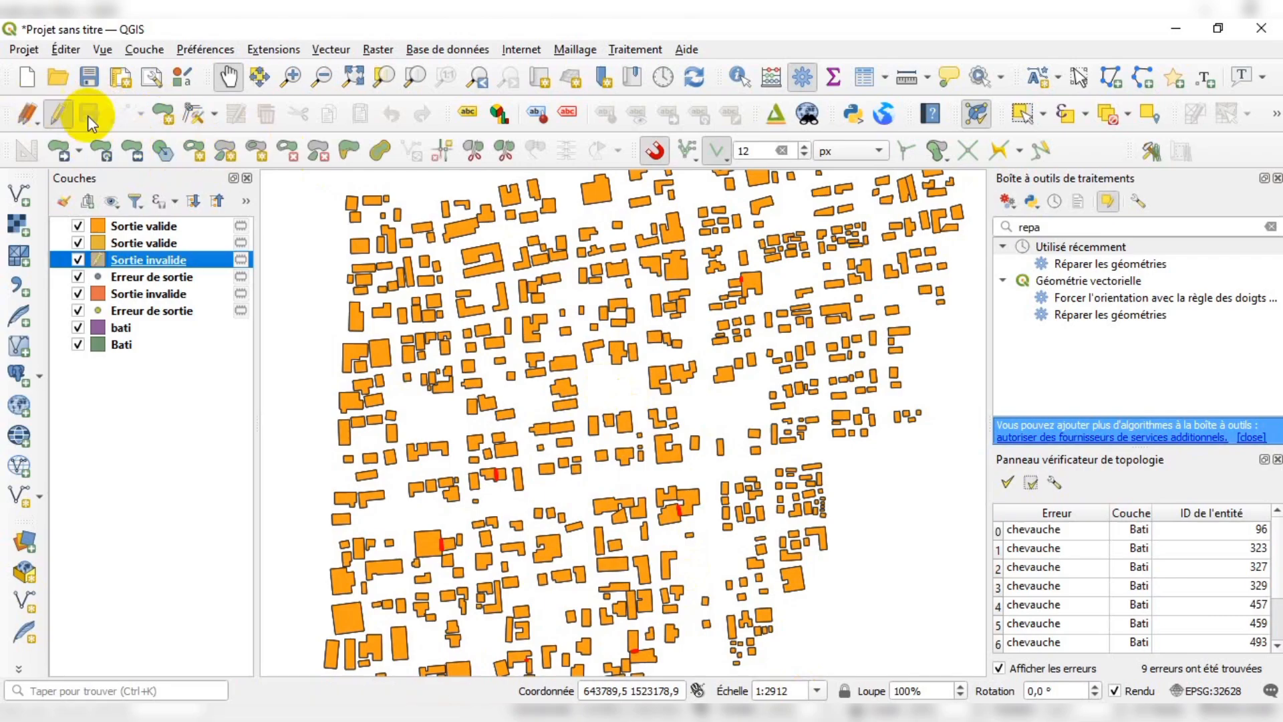
pyautogui.click(60, 116)
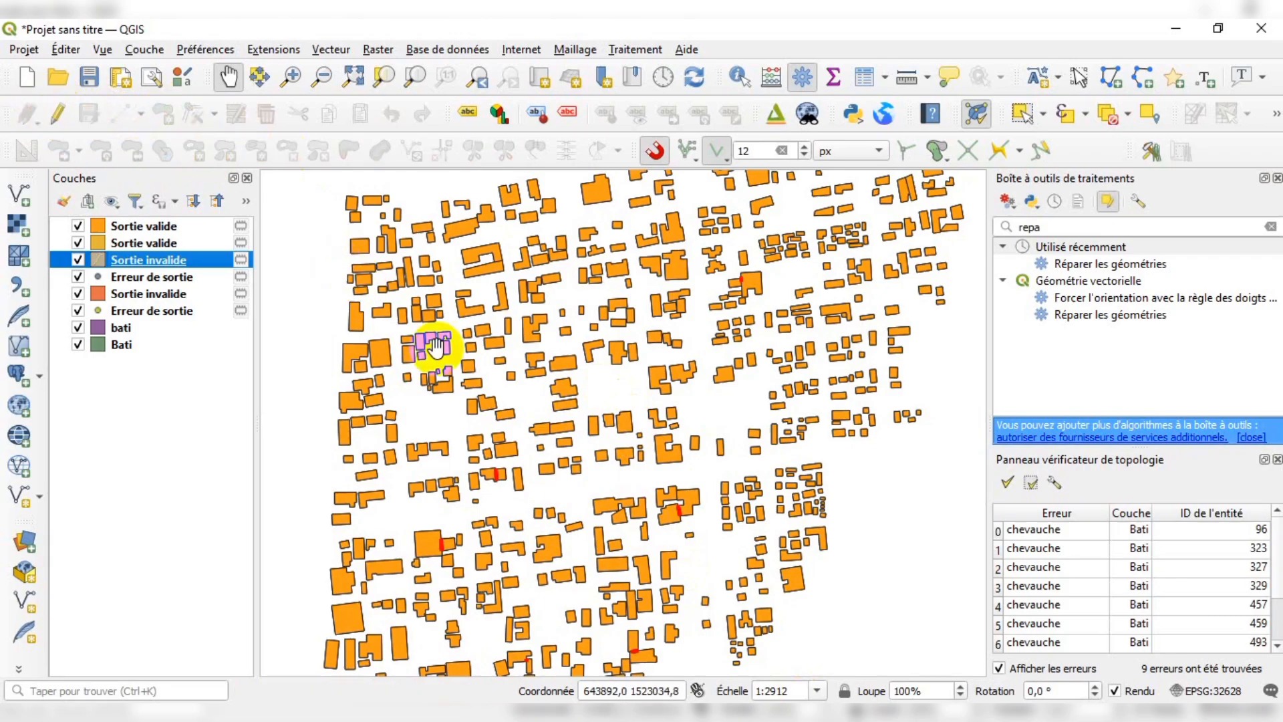
pyautogui.scroll(-1, 436, 350)
pyautogui.scroll(1, 482, 338)
pyautogui.moveTo(634, 362); pyautogui.dragTo(662, 376)
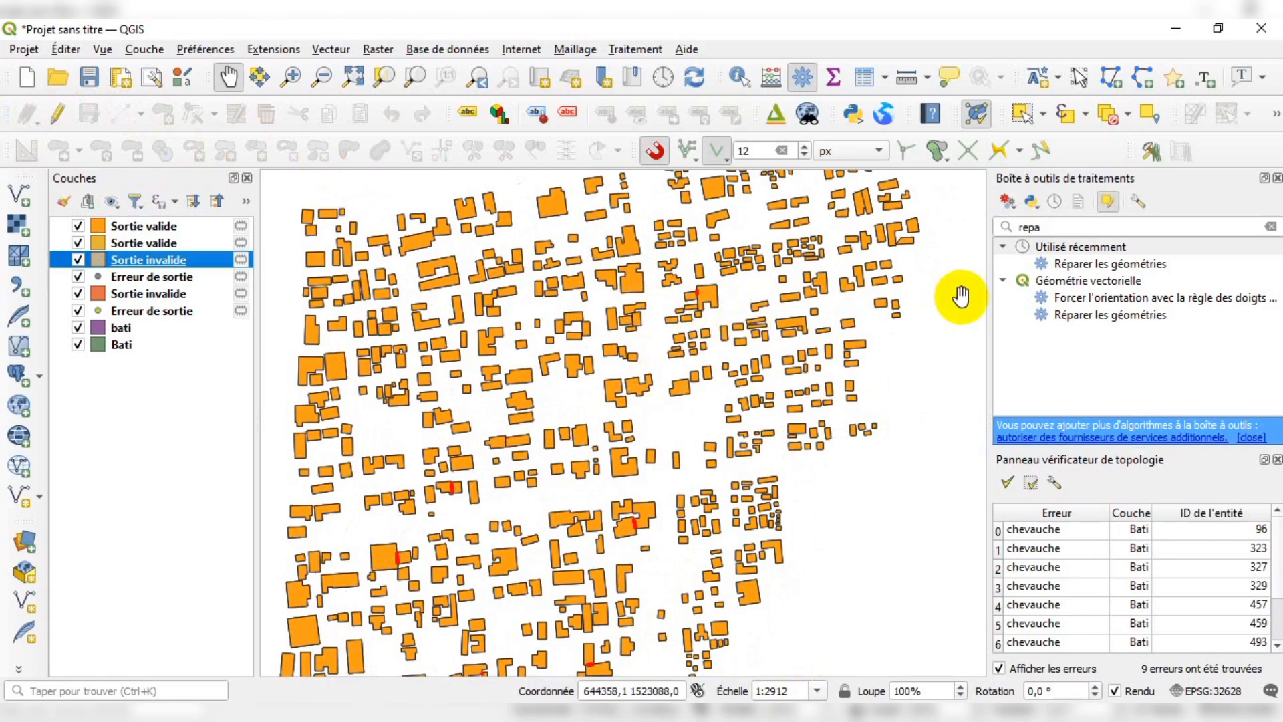
pyautogui.scroll(-1, 731, 350)
pyautogui.scroll(1, 699, 371)
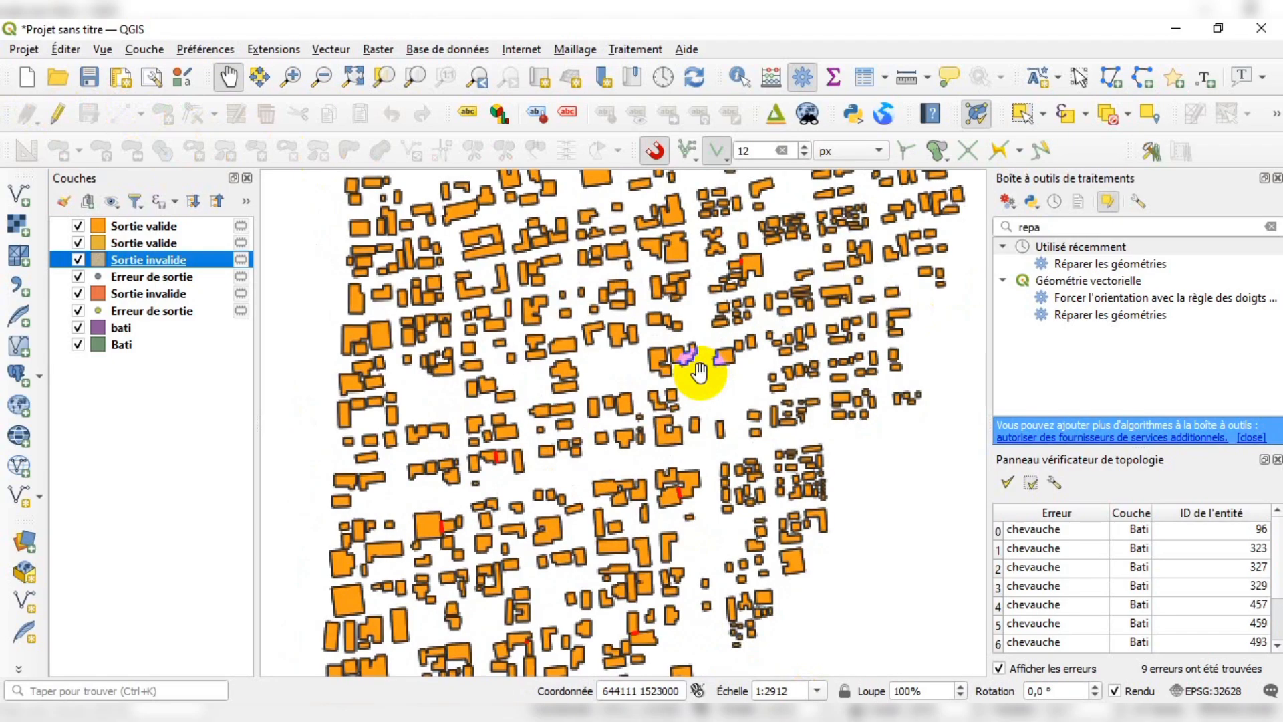